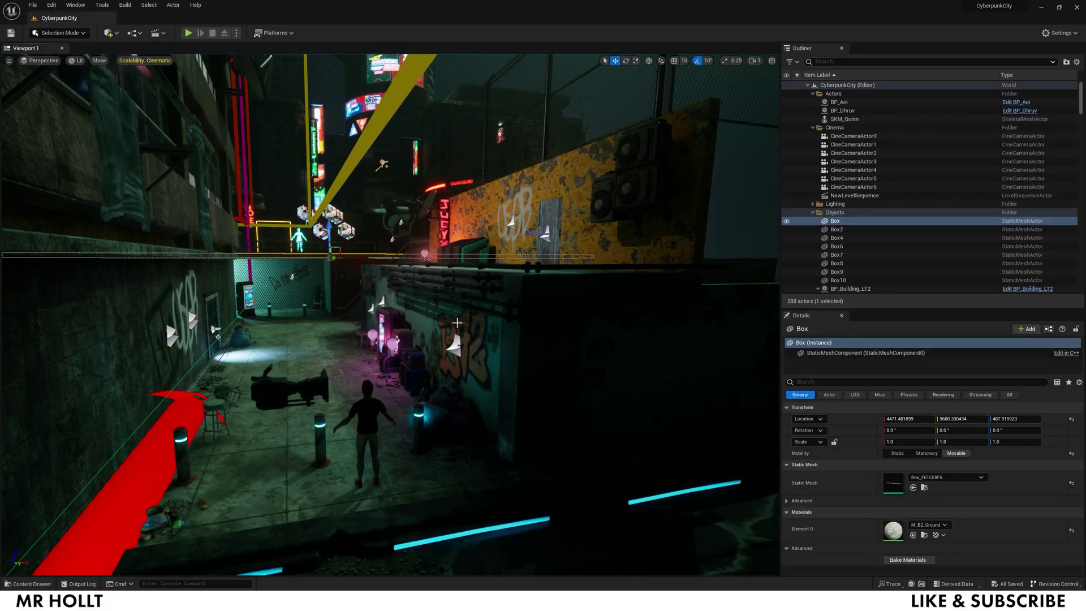
# Examine the finished cyberpunk alley in the CyberpunkCity level
pyautogui.moveTo(428, 322); pyautogui.dragTo(402, 327, button='right')
pyautogui.press('w')
pyautogui.press('w')
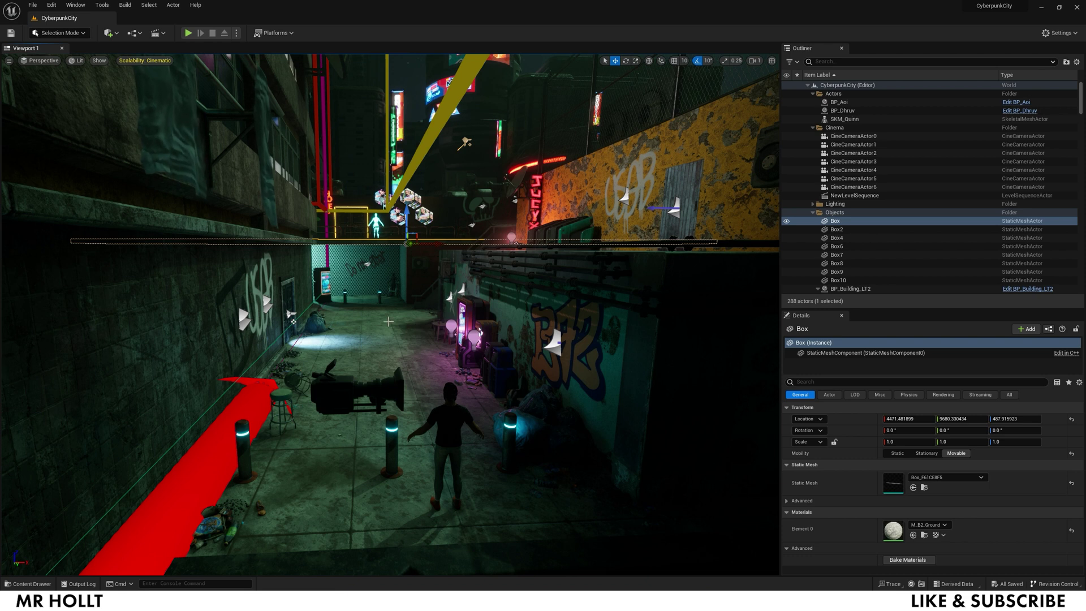
pyautogui.press('w')
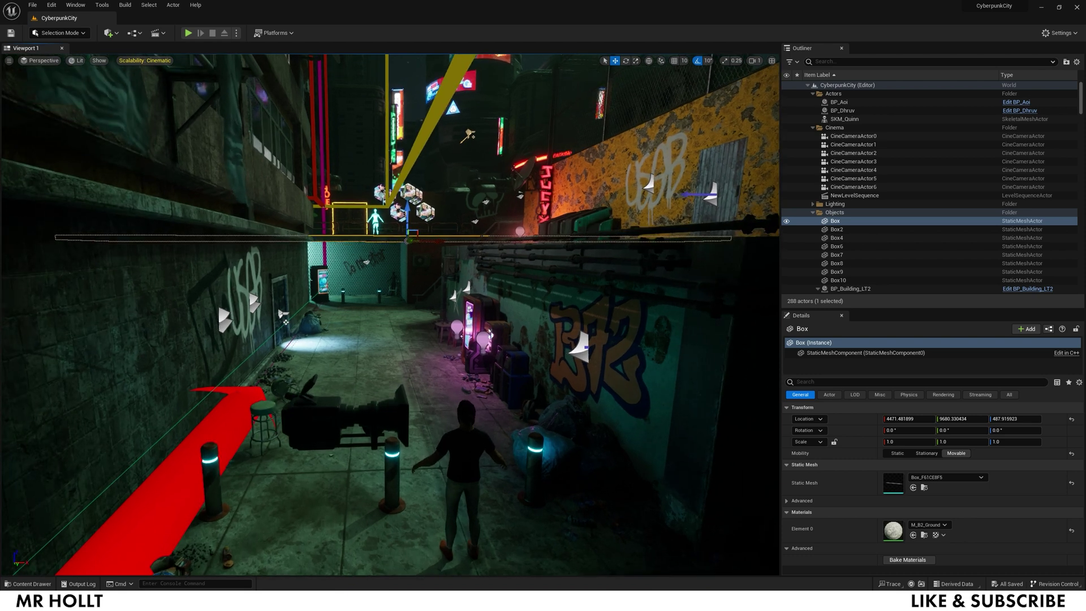
pyautogui.press('w')
pyautogui.press('w')
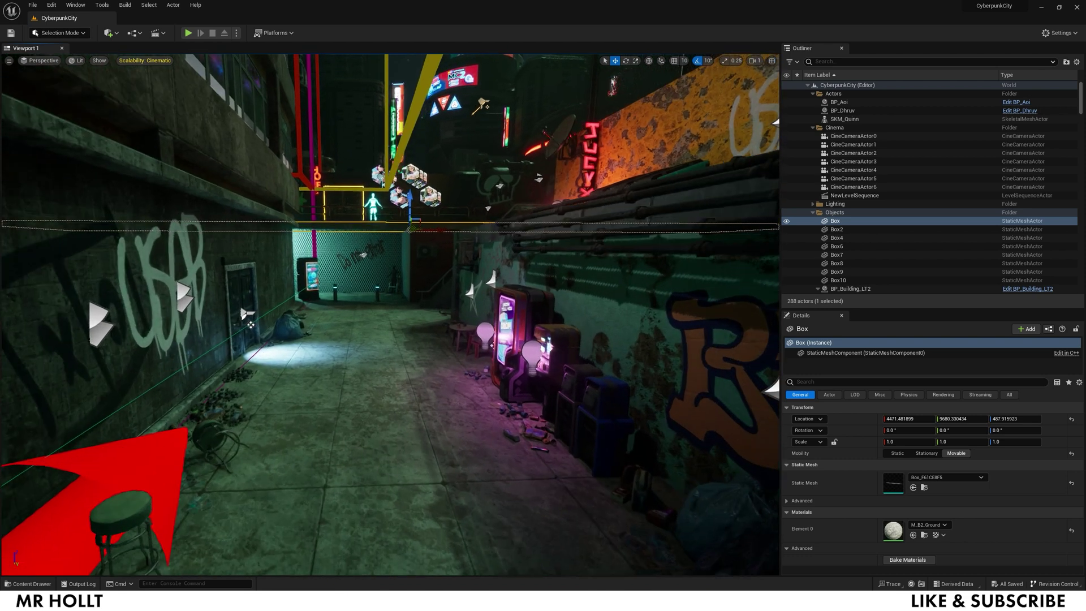
pyautogui.press('s')
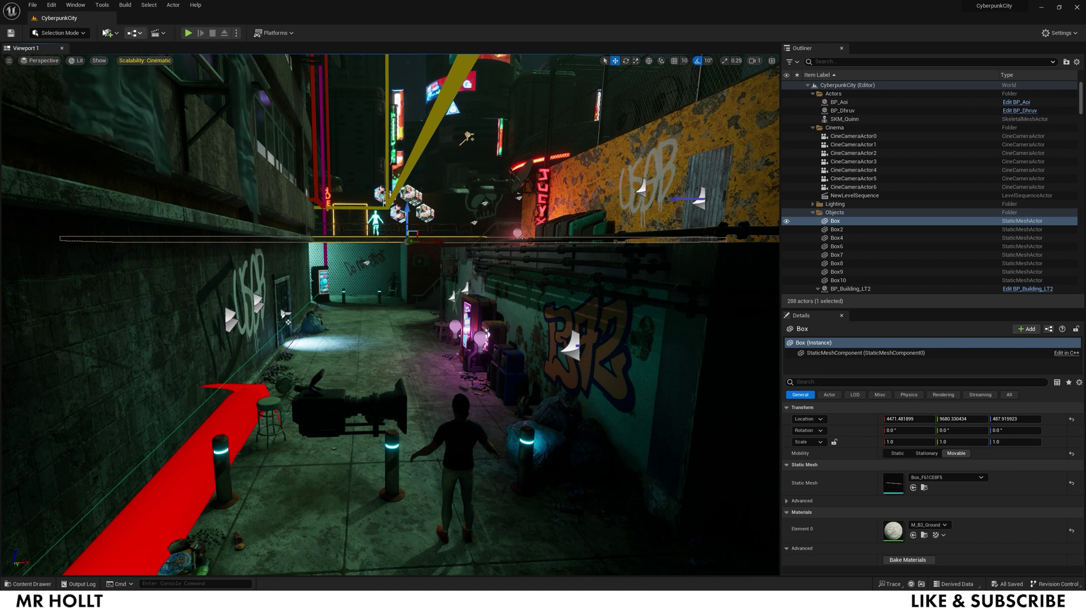
# Create a new level from the Basic template
pyautogui.click(33, 6)
pyautogui.click(59, 30)
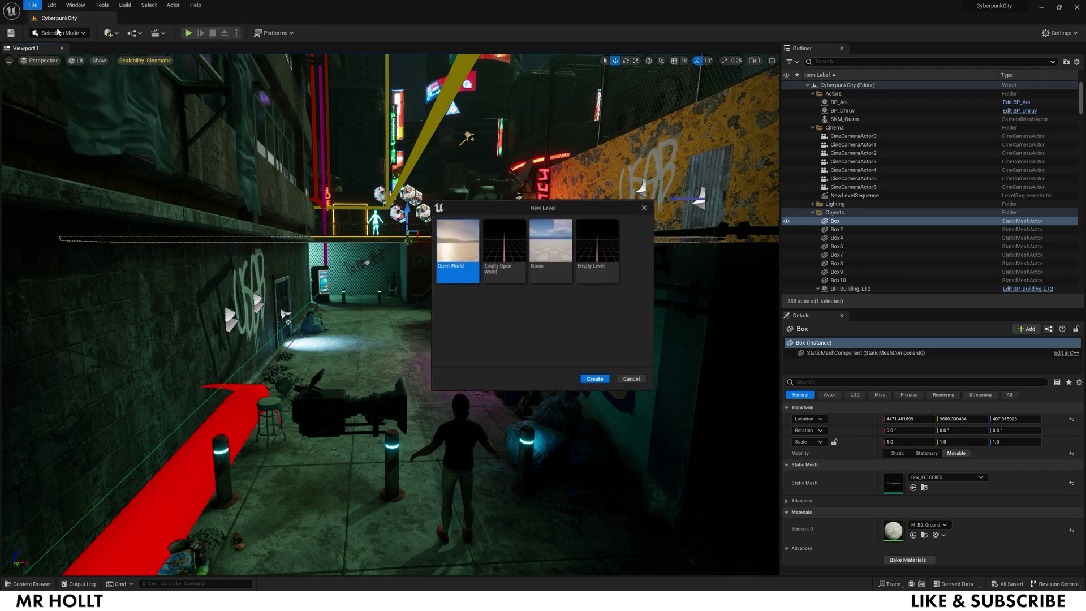
pyautogui.click(557, 252)
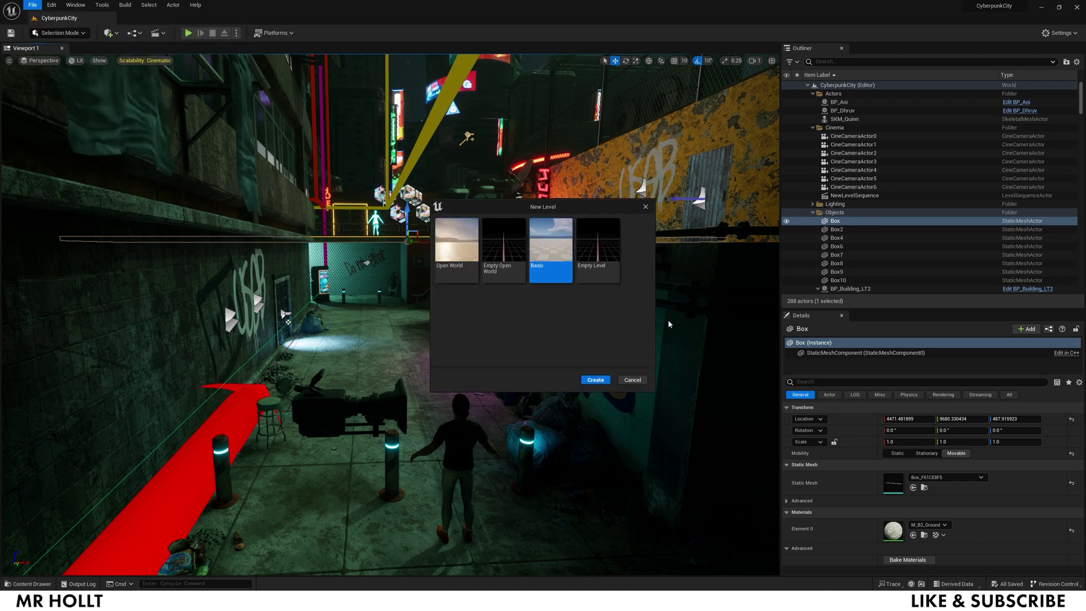
pyautogui.click(606, 382)
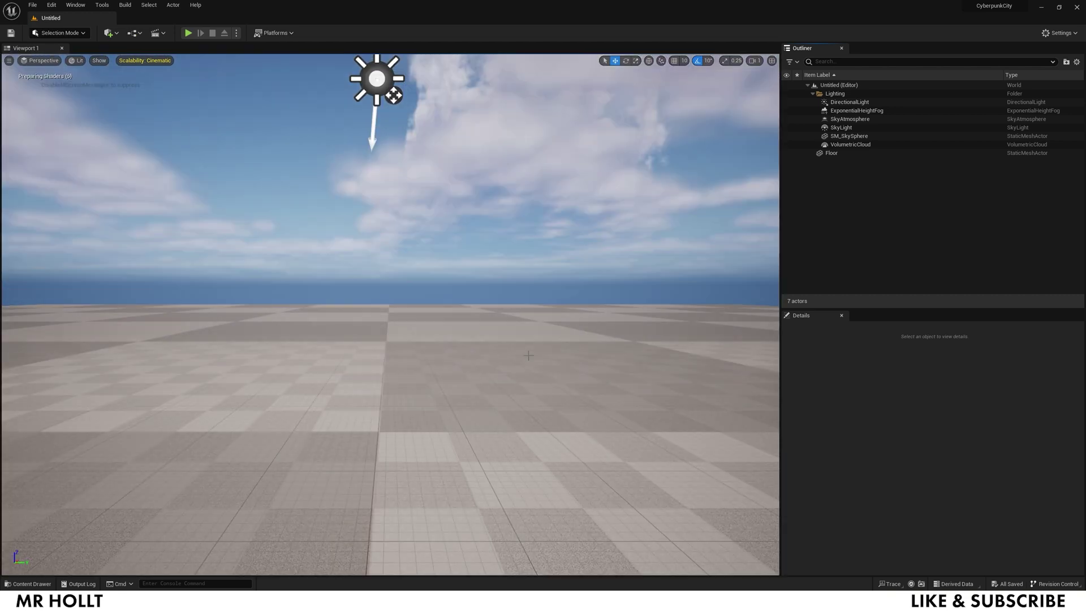
# Save the new level in the Content folder as Cyberpunk_Tut
pyautogui.hotkey('ctrl', 'space')
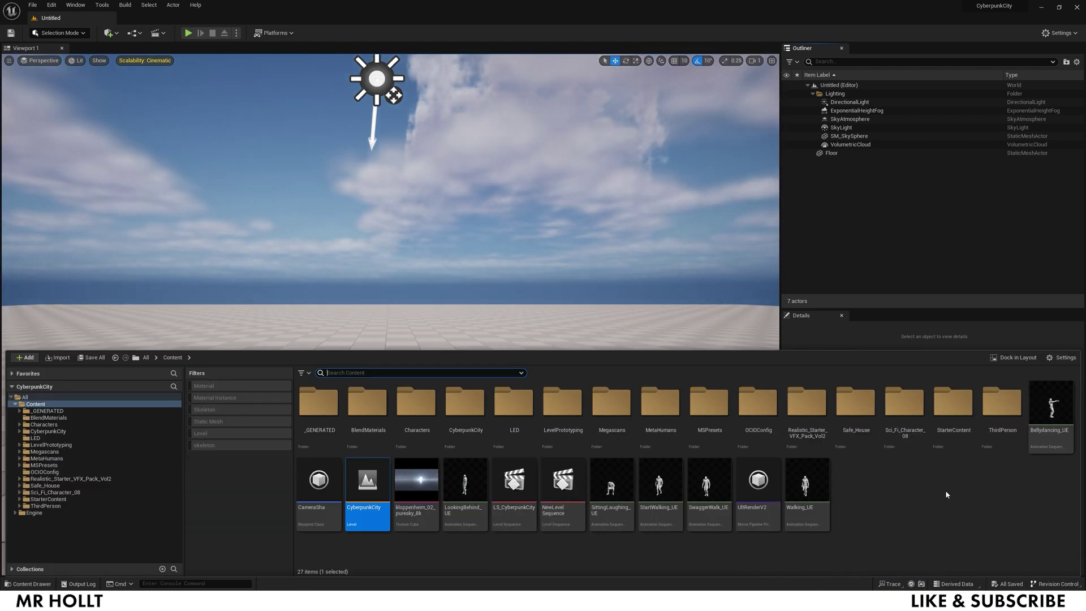
pyautogui.click(32, 4)
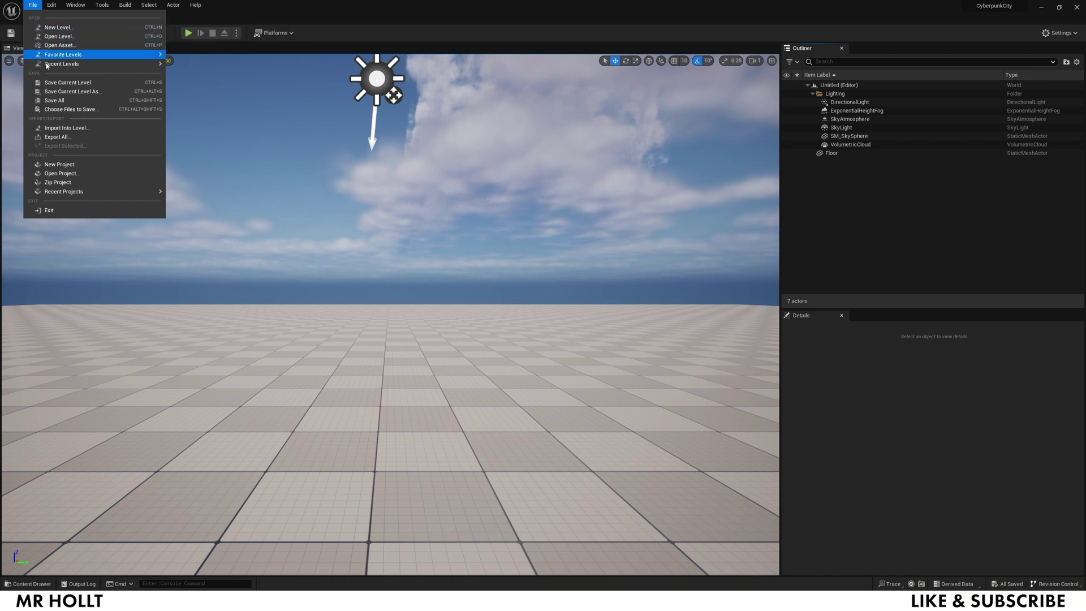
pyautogui.click(59, 91)
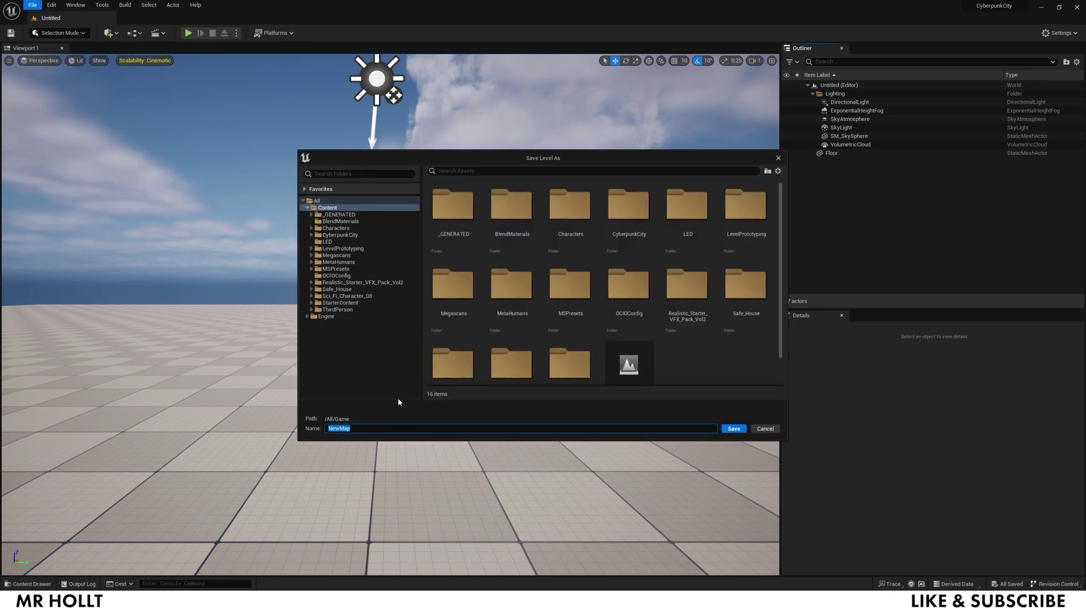
pyautogui.press('BackSpace')
pyautogui.write('Cyberpunk Tut')
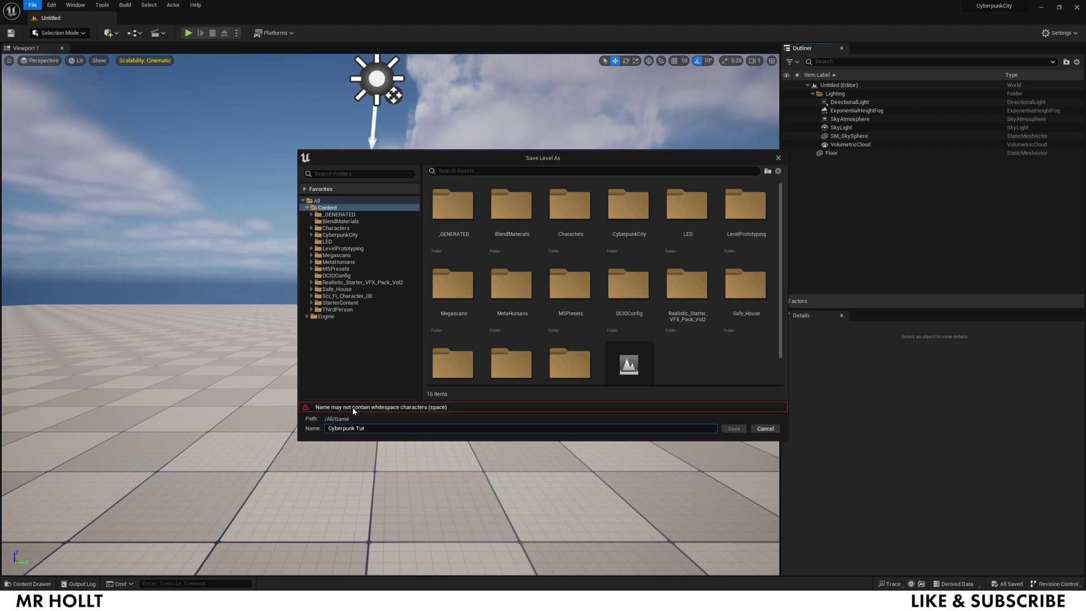
pyautogui.press('BackSpace')
pyautogui.press('BackSpace')
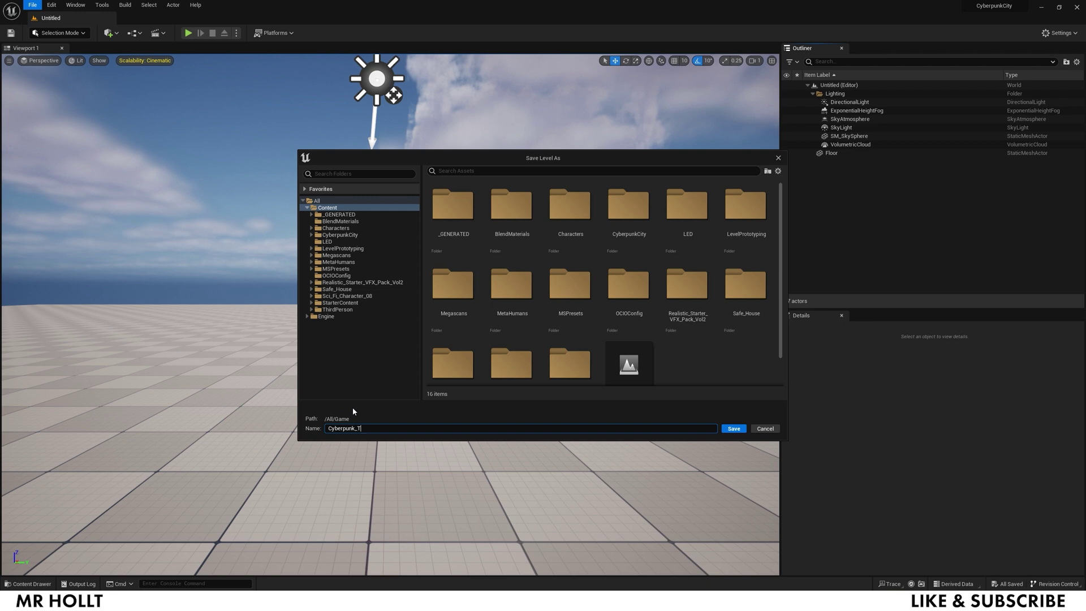
pyautogui.click(730, 429)
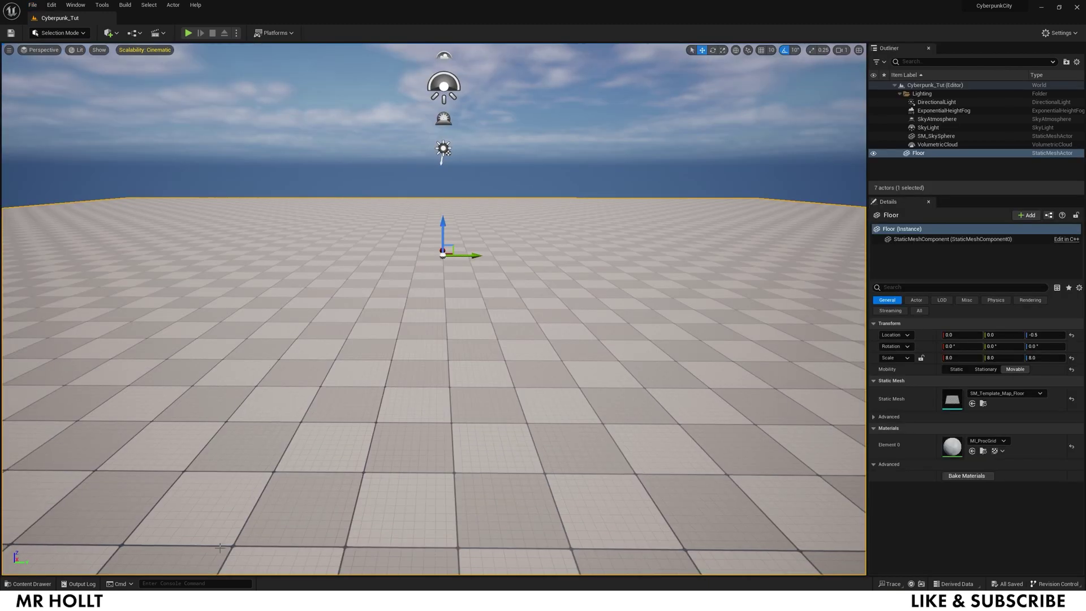
# Find UE4_Mannequin_Skeleton by searching the project content for "mann" and place it near the middle of the floor
pyautogui.hotkey('ctrl', 'space')
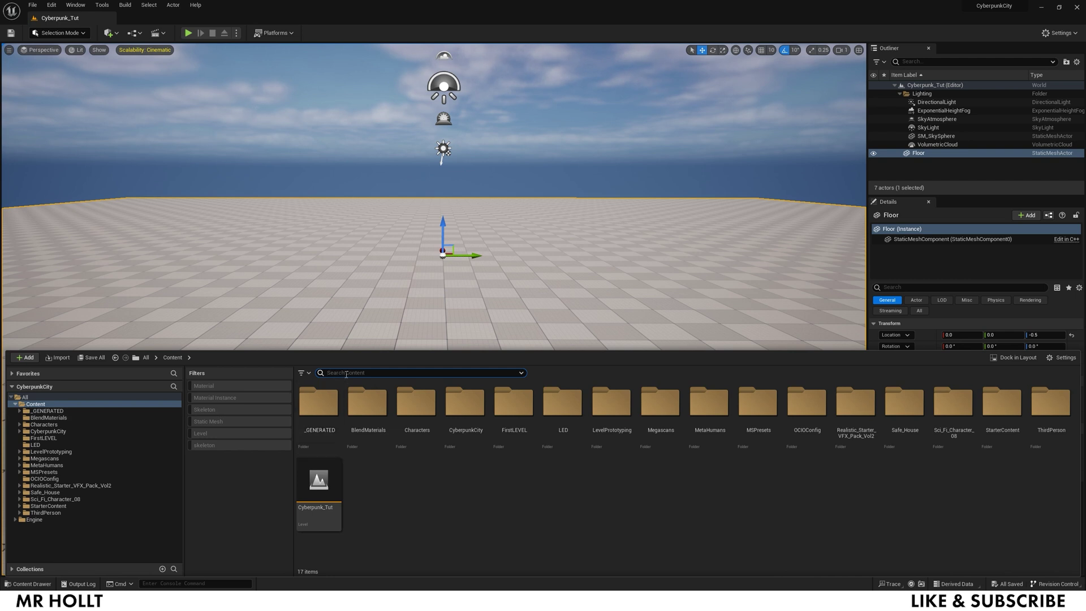
pyautogui.write('mann')
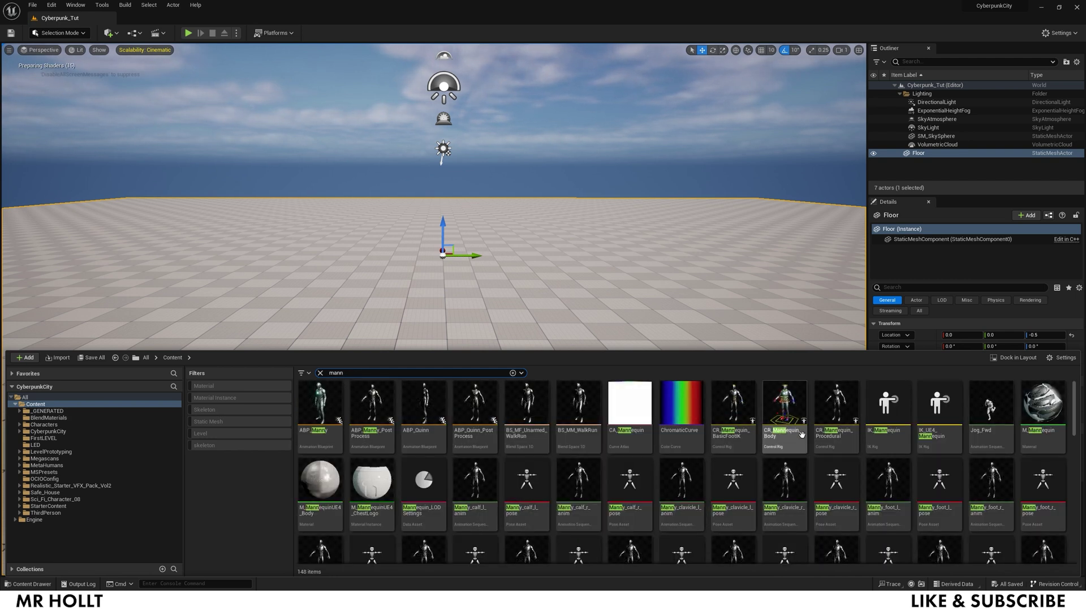
pyautogui.scroll(-5, 752, 441)
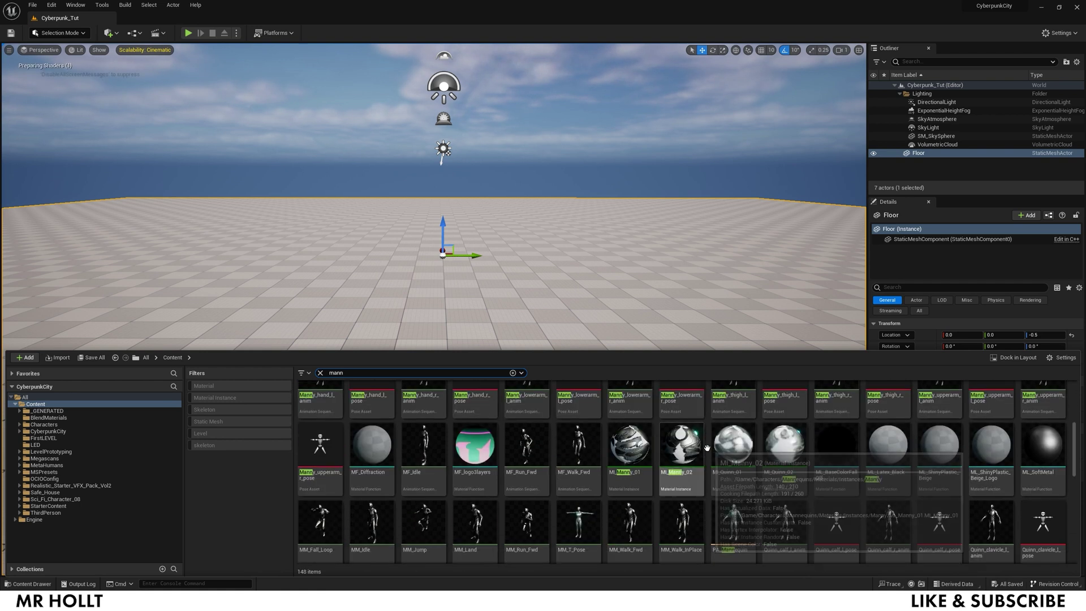
pyautogui.scroll(-1, 598, 501)
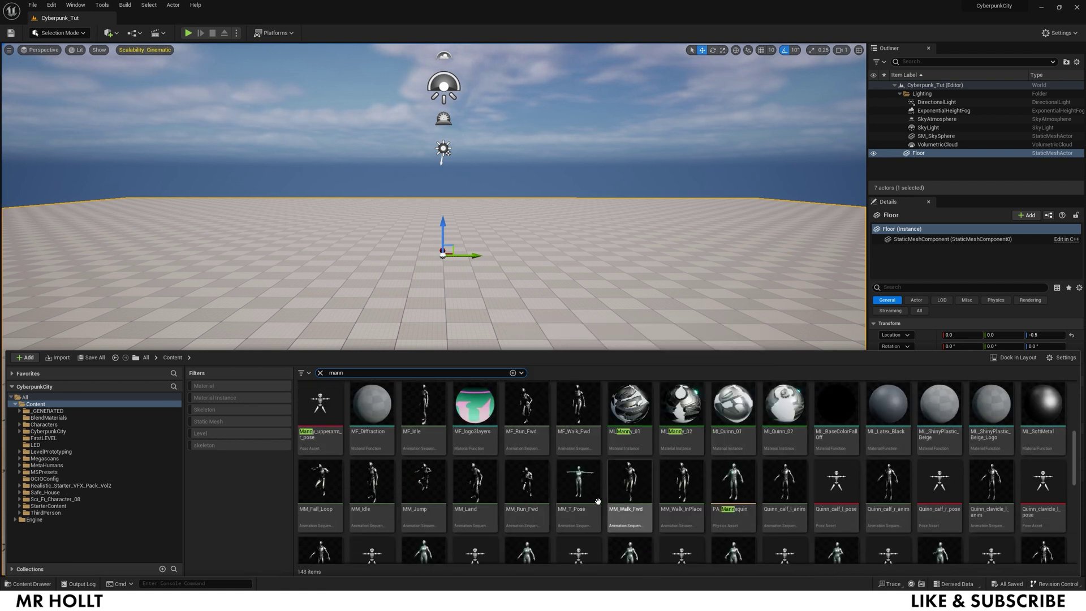
pyautogui.scroll(-6, 598, 501)
pyautogui.scroll(-3, 591, 502)
pyautogui.click(440, 277)
pyautogui.moveTo(440, 277); pyautogui.dragTo(442, 274)
pyautogui.scroll(-3, 471, 333)
# Rotate the mannequin about its vertical axis so that its back faces the view
pyautogui.press('r')
pyautogui.press('e')
pyautogui.moveTo(465, 293); pyautogui.dragTo(414, 290)
pyautogui.click(471, 334)
pyautogui.moveTo(471, 333); pyautogui.dragTo(470, 401)
pyautogui.scroll(5, 456, 317)
pyautogui.moveTo(456, 317); pyautogui.dragTo(458, 277, button='middle')
pyautogui.scroll(4, 456, 290)
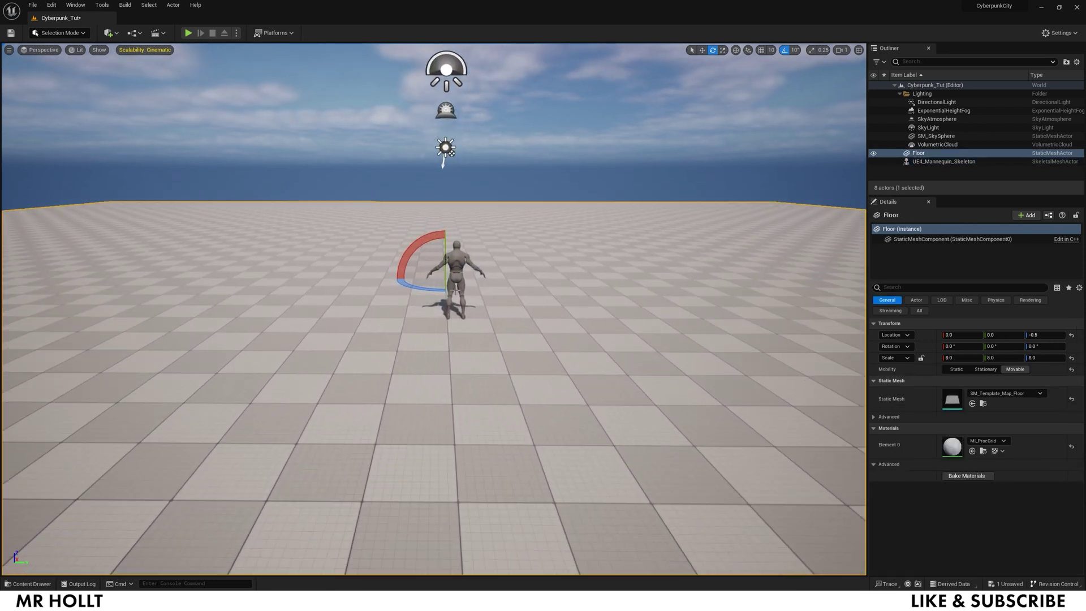
pyautogui.scroll(-3, 531, 359)
# Switch to Modeling mode and place a Box shape on the floor just in front of the mannequin
pyautogui.hotkey('ctrl', 'space')
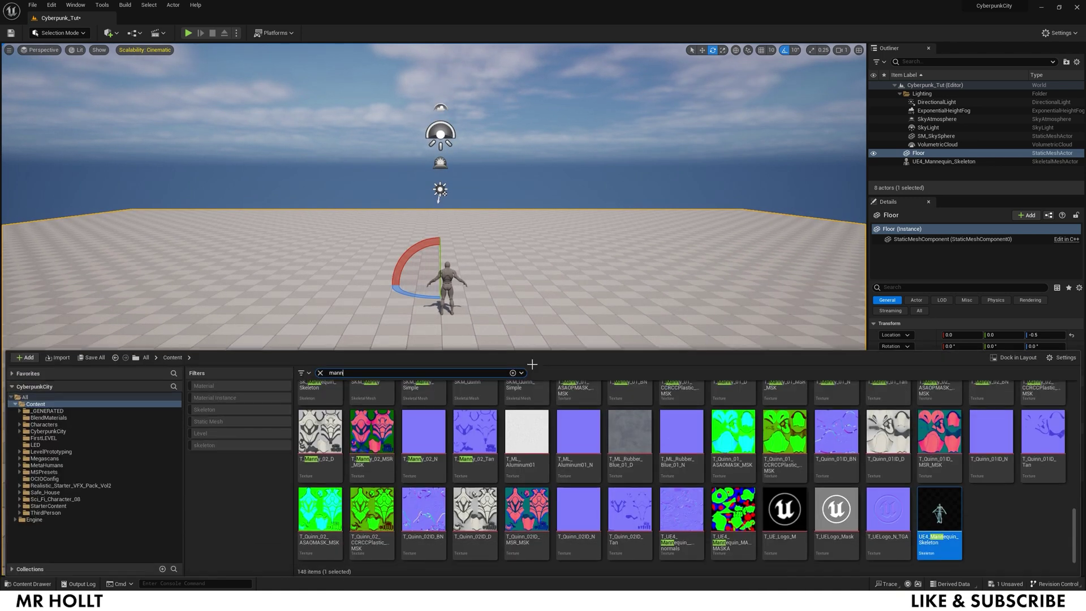
pyautogui.click(487, 305)
pyautogui.click(74, 33)
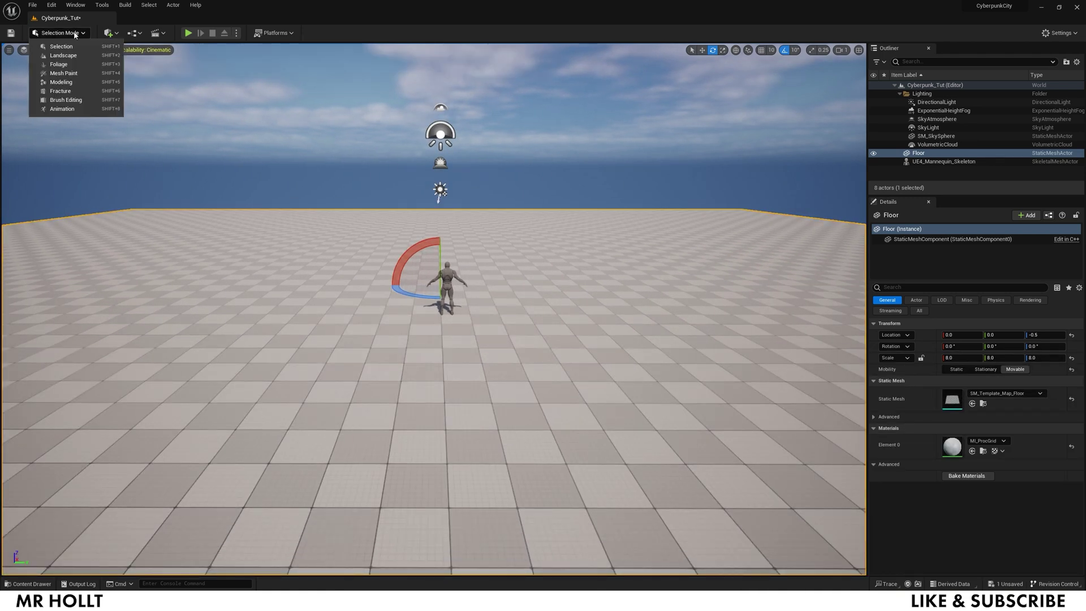
pyautogui.click(61, 82)
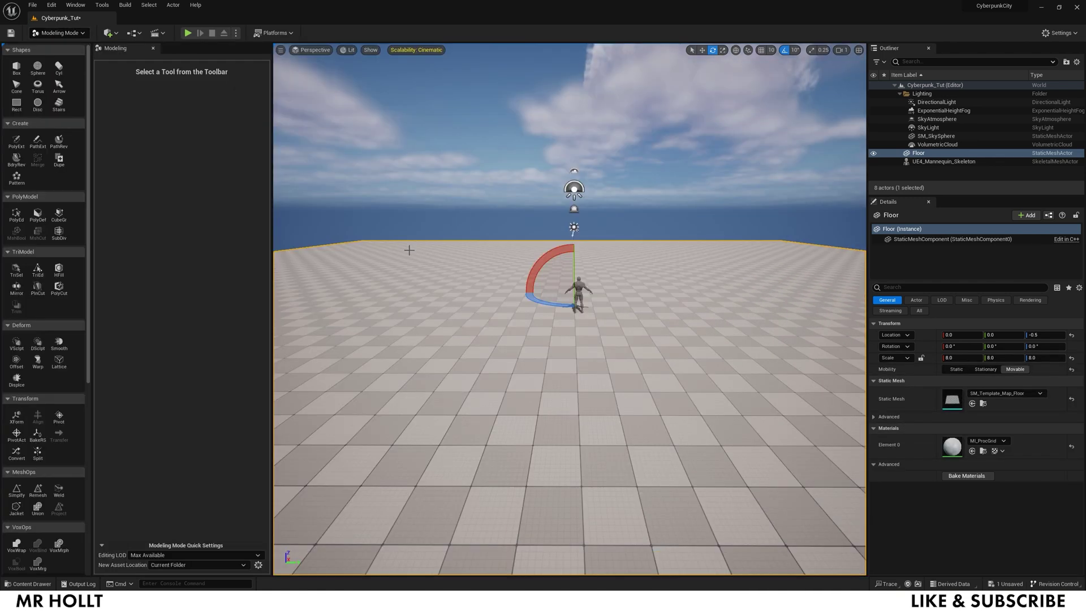
pyautogui.click(17, 66)
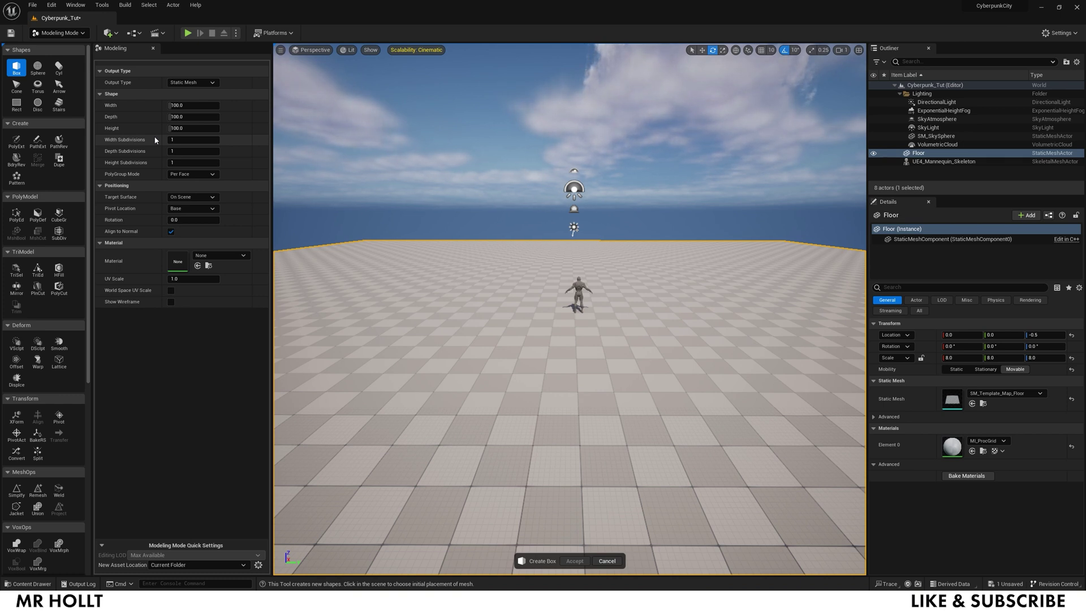
pyautogui.click(59, 33)
pyautogui.click(8, 71)
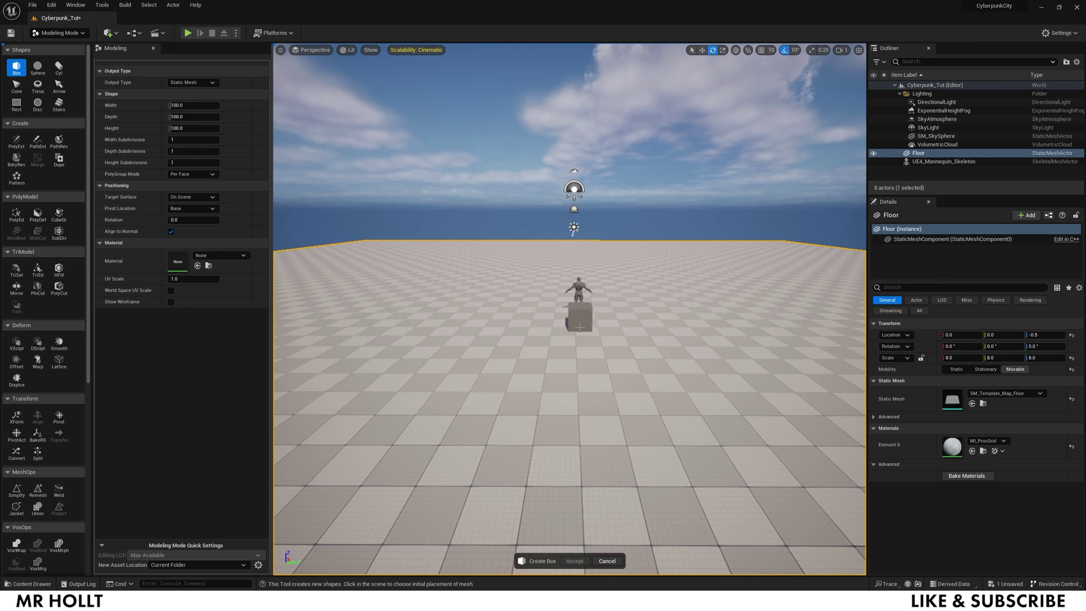
pyautogui.click(580, 330)
# Move the box sideways along the Y axis to about 293, clear of the mannequin
pyautogui.press('w')
pyautogui.moveTo(694, 354); pyautogui.dragTo(719, 393, button='right')
pyautogui.press('e')
pyautogui.press('a')
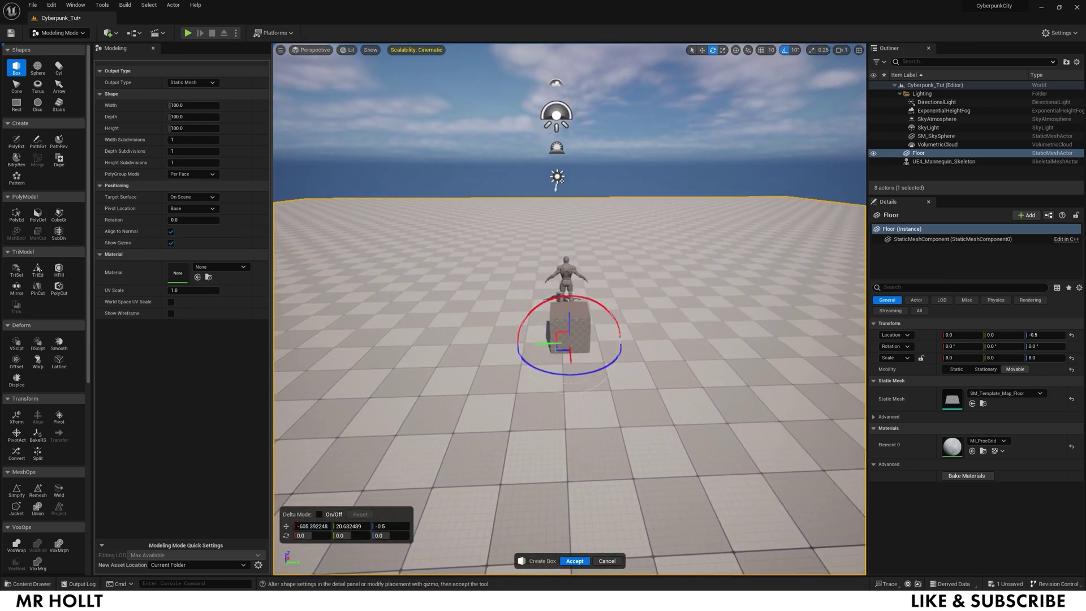
pyautogui.moveTo(543, 342); pyautogui.dragTo(644, 339)
pyautogui.moveTo(558, 374); pyautogui.dragTo(558, 375, button='right')
pyautogui.press('s')
# Set the box's width to 15
pyautogui.click(173, 118)
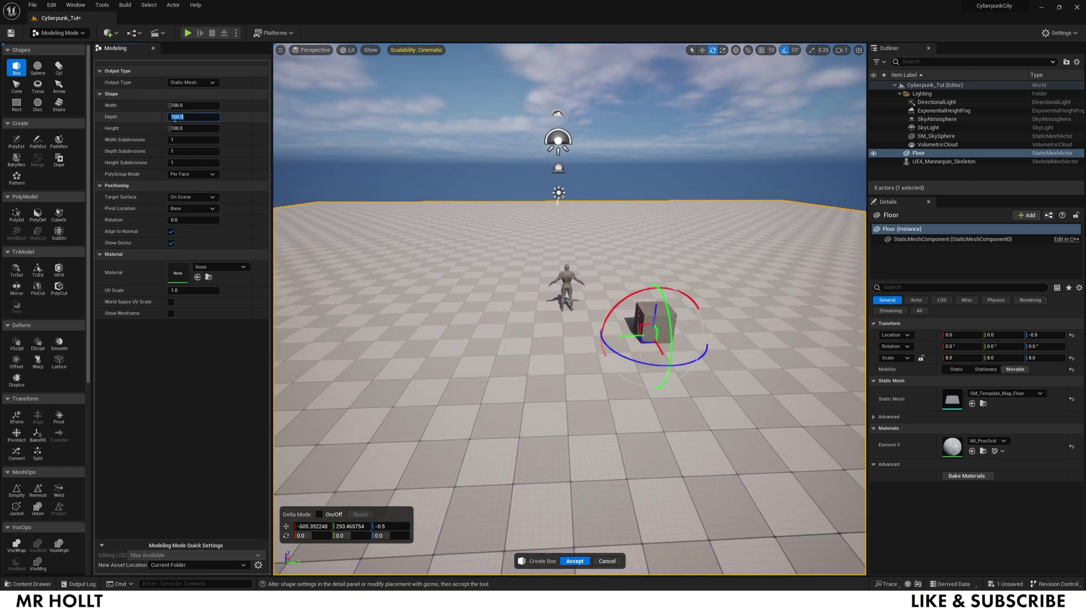
pyautogui.moveTo(179, 105); pyautogui.dragTo(154, 105)
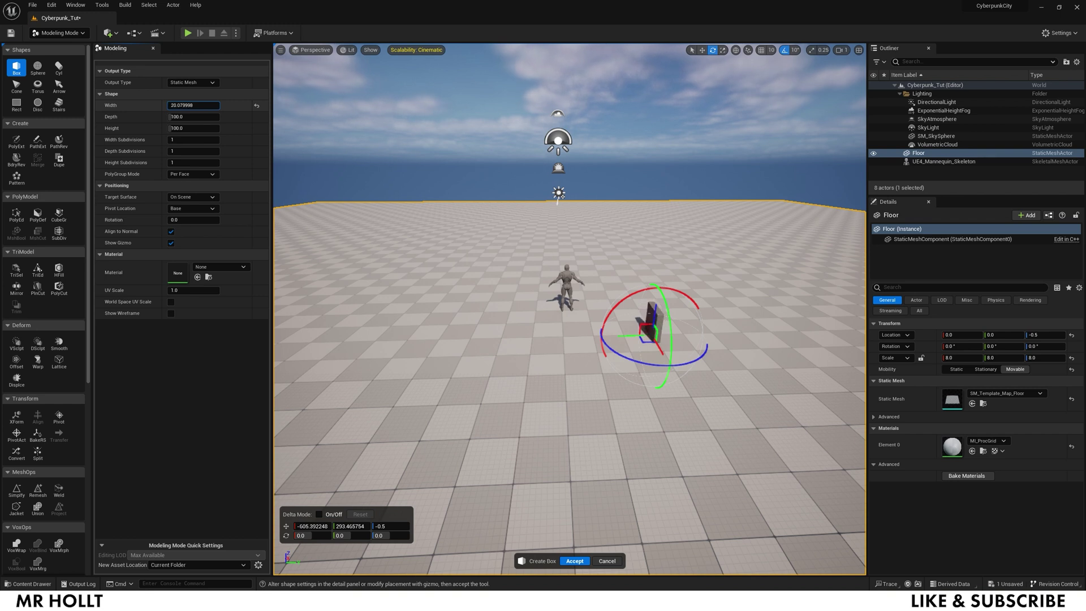
pyautogui.click(183, 105)
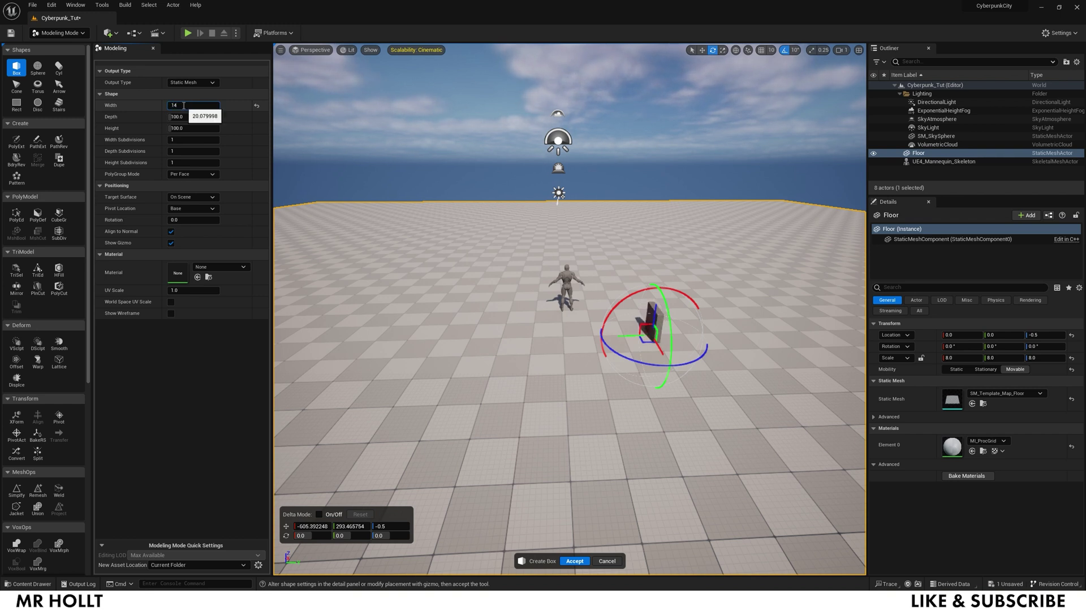
pyautogui.write('15')
pyautogui.press('Return')
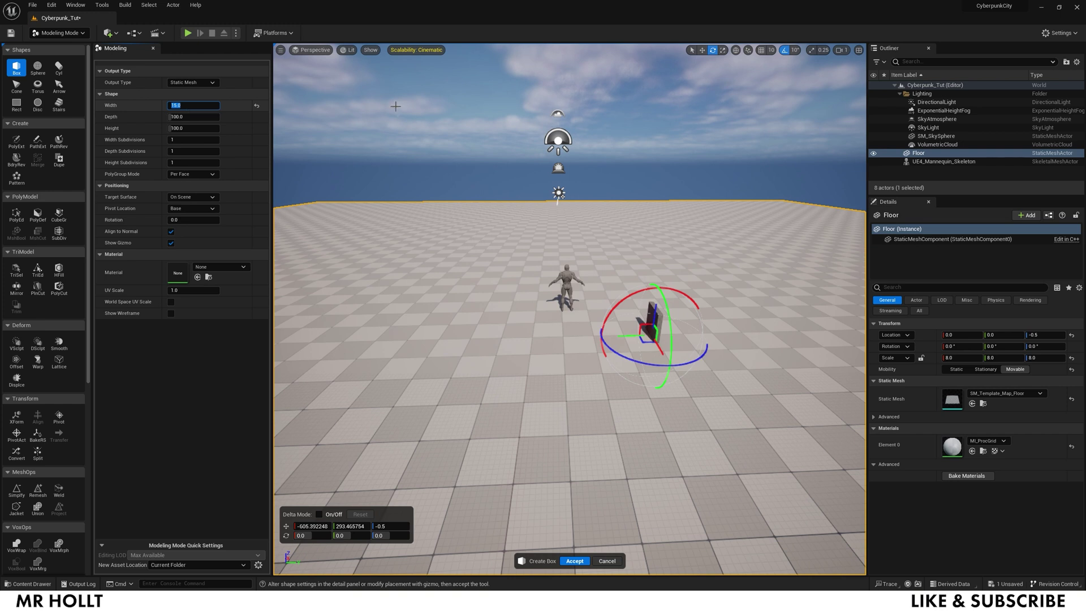
# Set the box's width to 10 for a thinner wall panel
pyautogui.press('w')
pyautogui.moveTo(533, 259); pyautogui.dragTo(537, 270, button='right')
pyautogui.press('s')
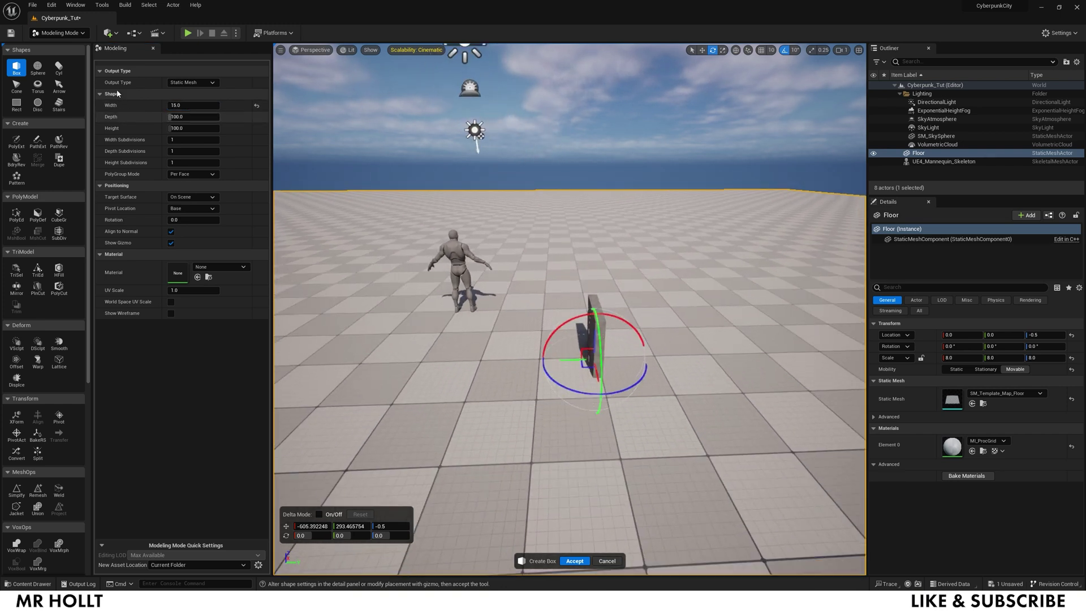
pyautogui.click(179, 105)
pyautogui.write('10')
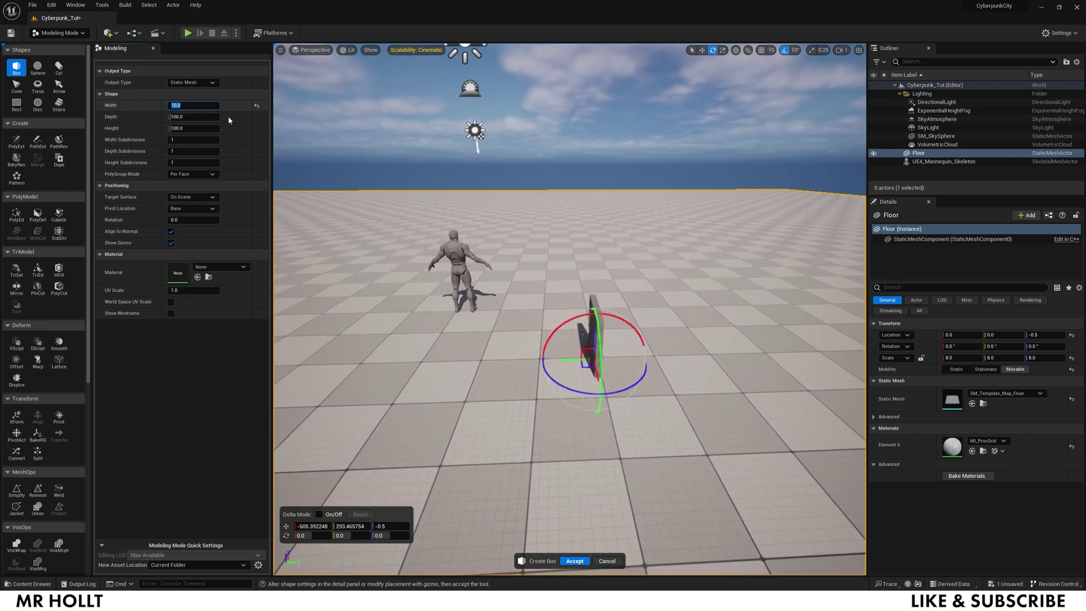
pyautogui.press('Return')
# Set the box's height to 300
pyautogui.press('s')
pyautogui.moveTo(537, 272); pyautogui.dragTo(600, 294, button='right')
pyautogui.press('a')
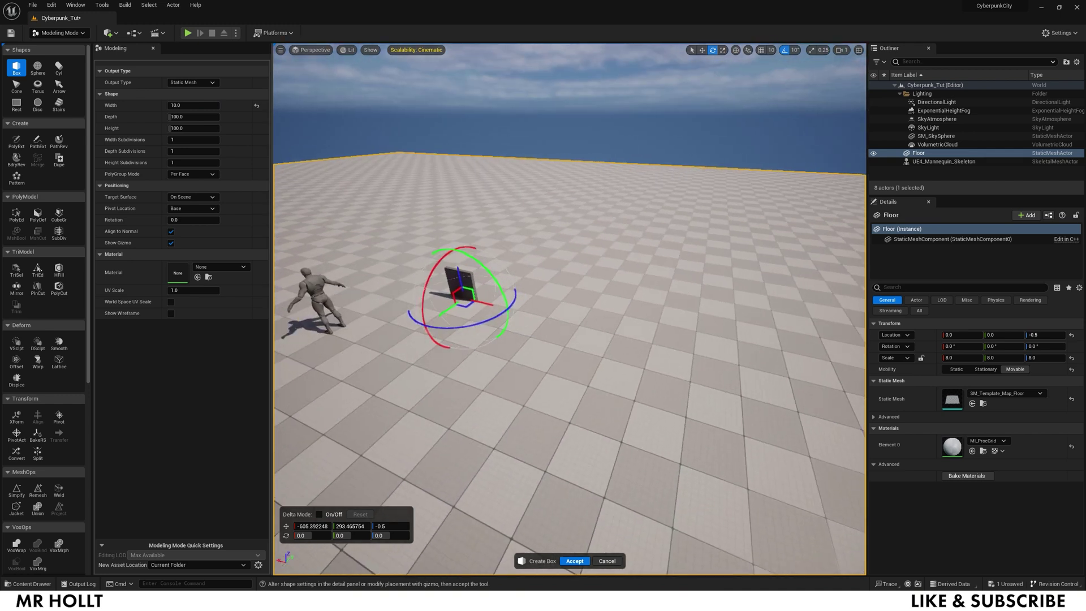
pyautogui.press('d')
pyautogui.moveTo(498, 248); pyautogui.dragTo(464, 221, button='right')
pyautogui.moveTo(190, 126); pyautogui.dragTo(221, 126)
pyautogui.doubleClick(191, 128)
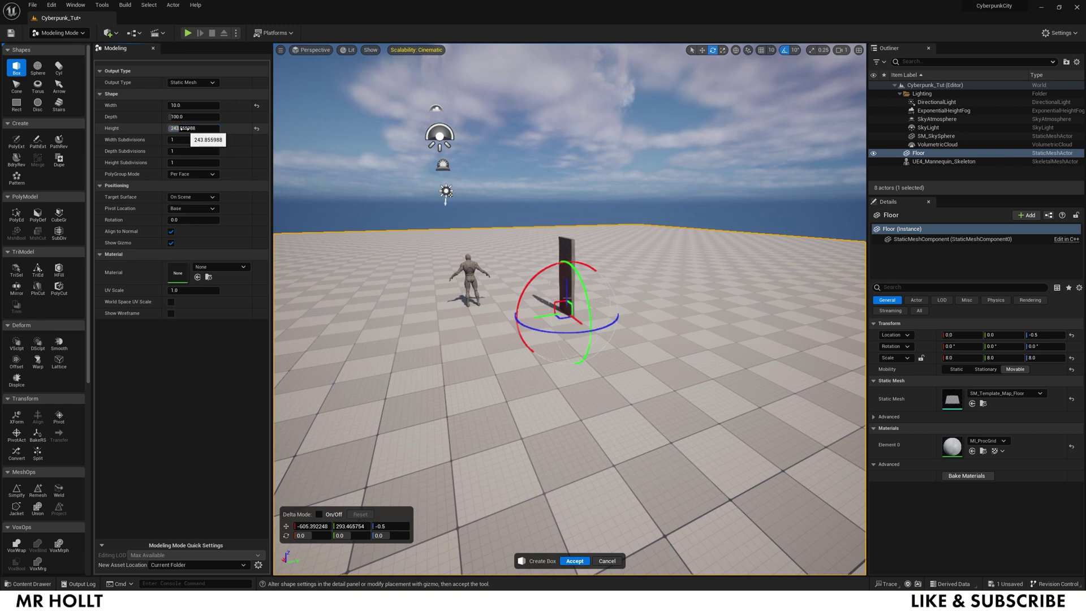
pyautogui.write('300')
pyautogui.press('Return')
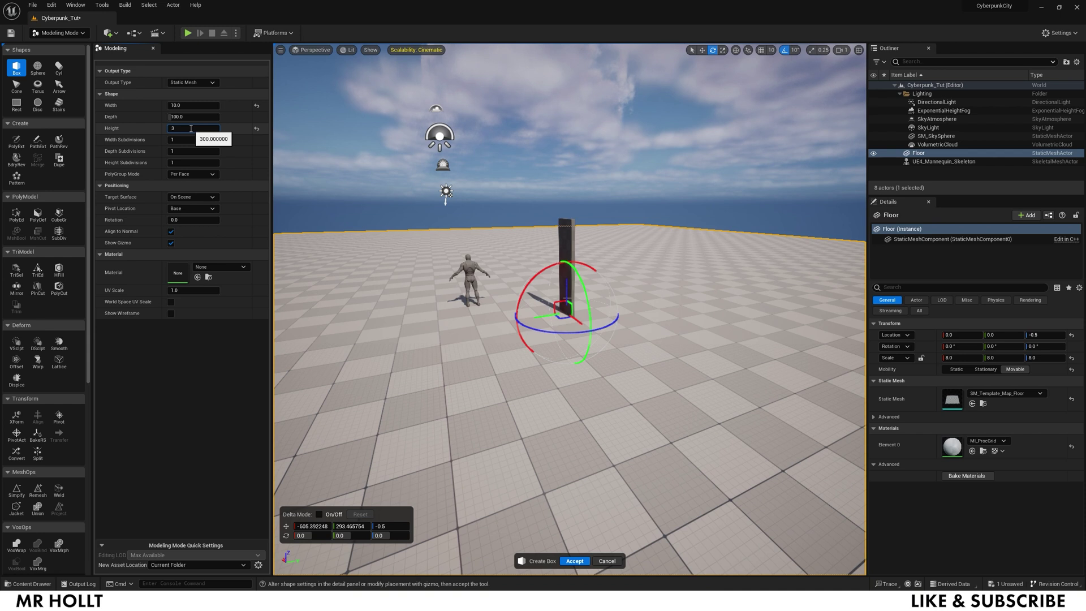
# Set the box's height to 250
pyautogui.write('250')
pyautogui.press('Return')
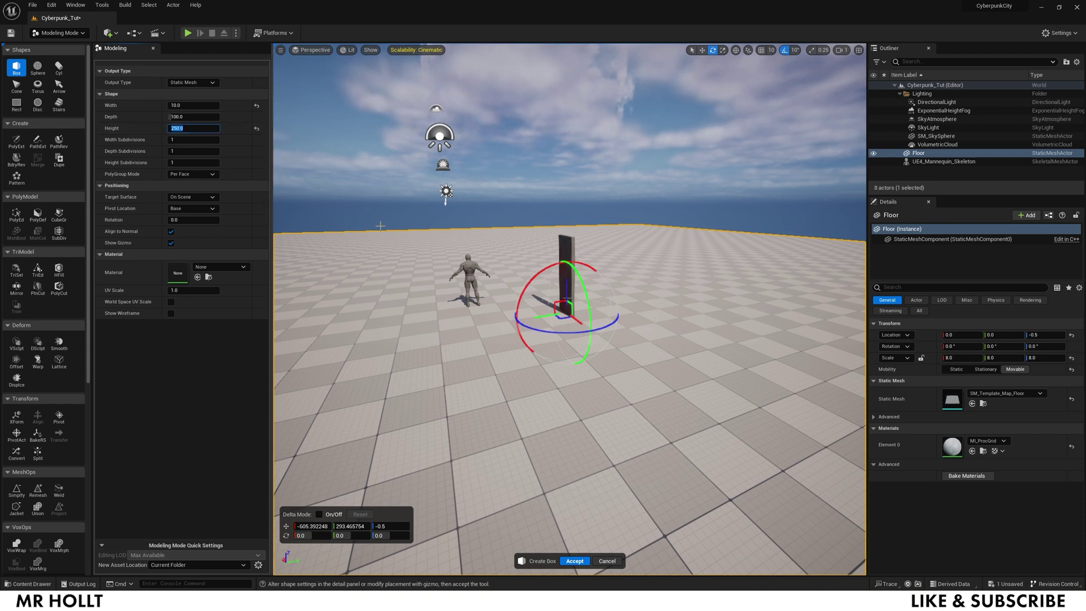
pyautogui.moveTo(569, 309); pyautogui.dragTo(557, 305, button='right')
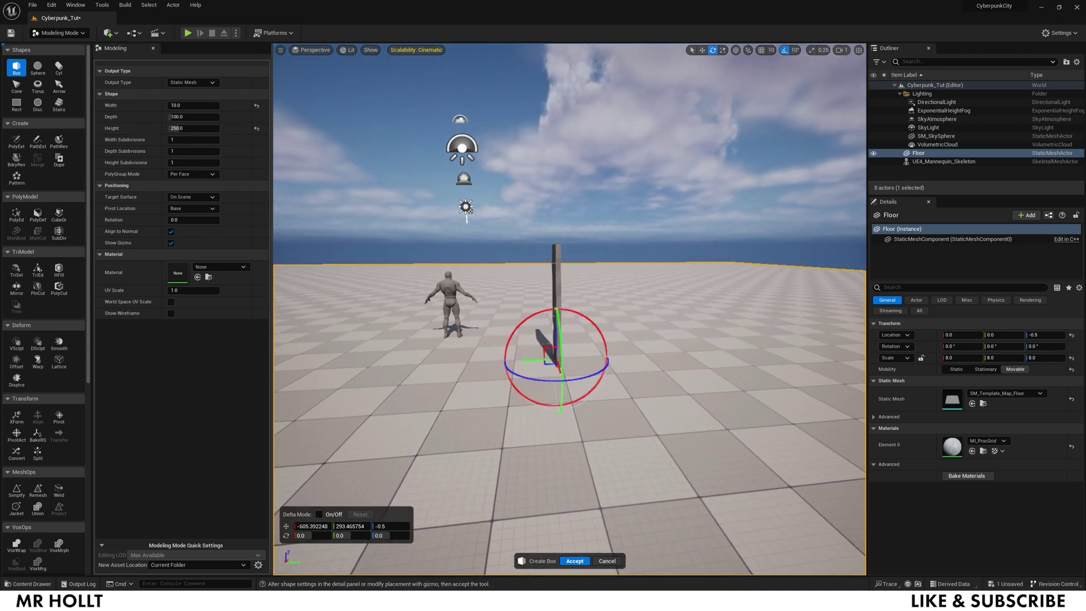
# Set the box's height to 275
pyautogui.click(192, 128)
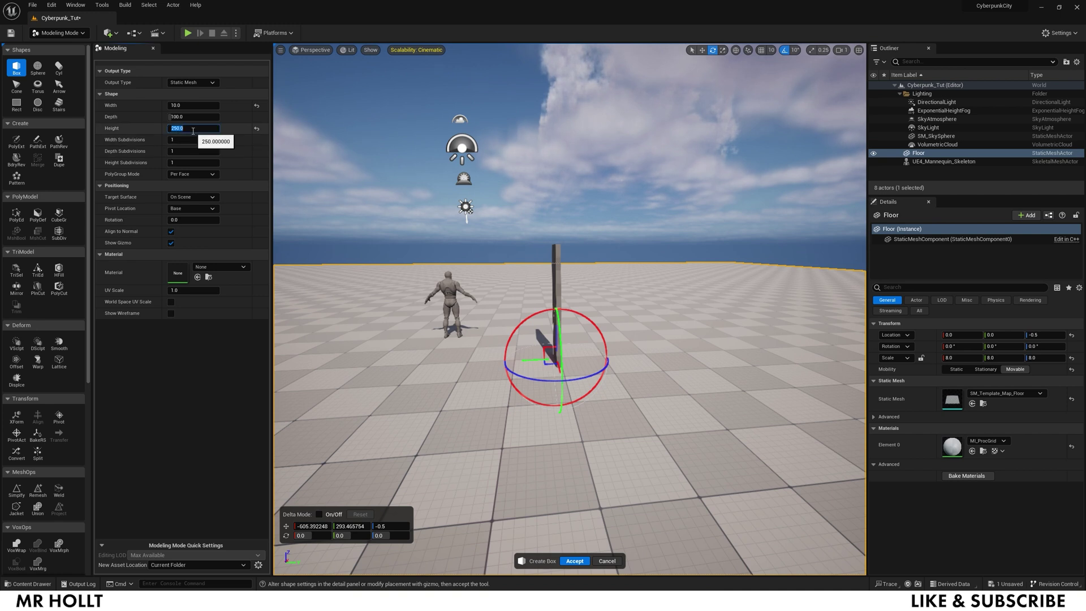
pyautogui.write('275')
pyautogui.press('Return')
pyautogui.moveTo(566, 339); pyautogui.dragTo(540, 339, button='right')
# Lengthen the box into a wall by setting its depth to 850
pyautogui.moveTo(192, 117); pyautogui.dragTo(269, 116)
pyautogui.moveTo(637, 329); pyautogui.dragTo(637, 329, button='right')
pyautogui.click(188, 117)
pyautogui.write('850')
pyautogui.press('Return')
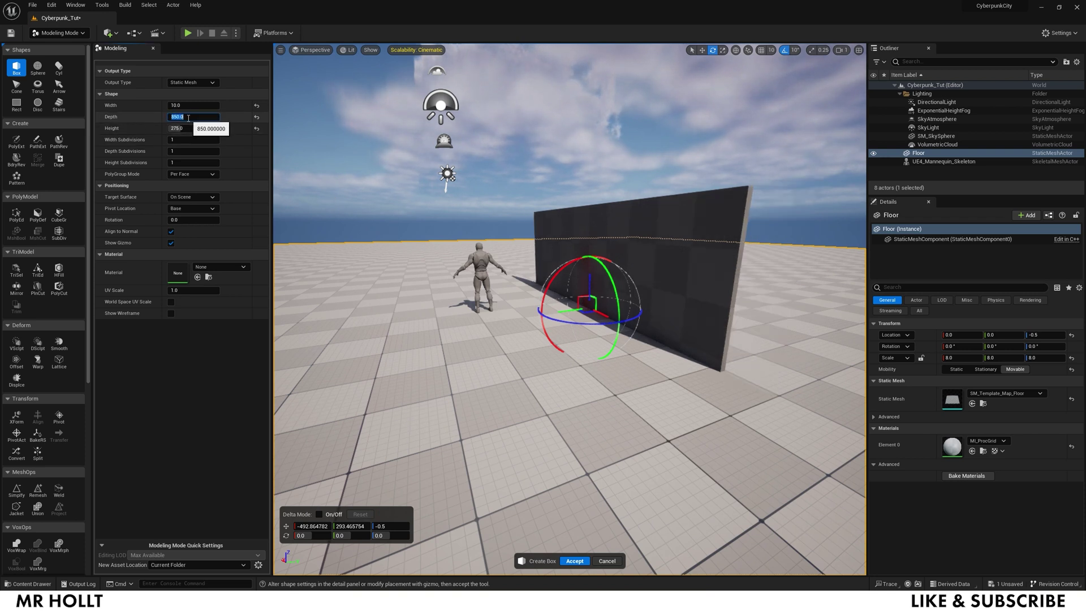
pyautogui.moveTo(630, 389); pyautogui.dragTo(630, 389, button='right')
# Set the box's depth to 1000 and turn on World Space UV Scale for its material
pyautogui.moveTo(630, 389); pyautogui.dragTo(614, 374)
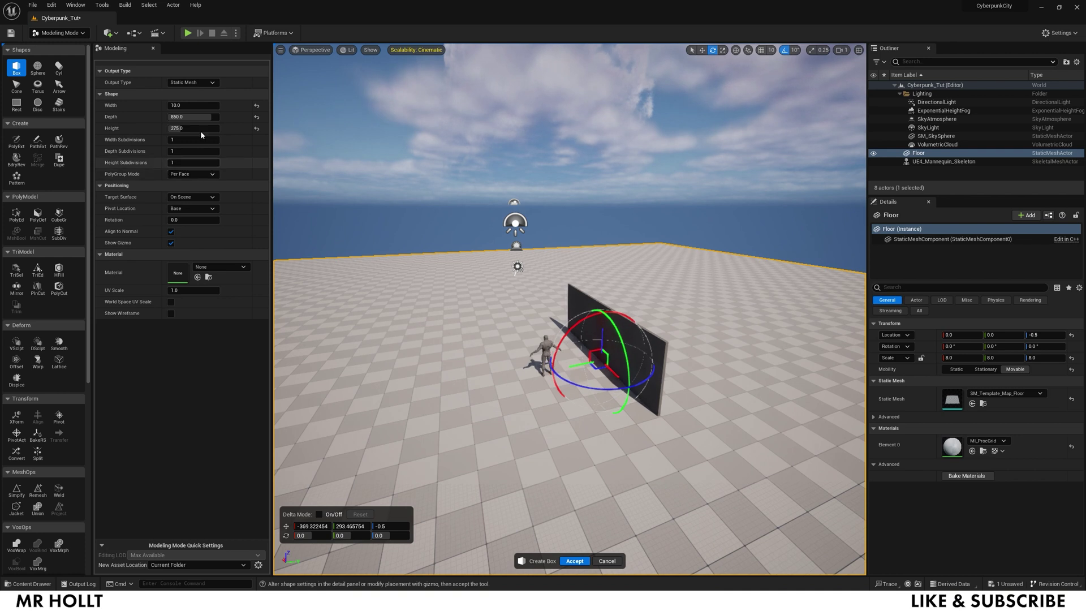
pyautogui.write('1000')
pyautogui.press('Return')
pyautogui.moveTo(630, 389); pyautogui.dragTo(630, 389, button='right')
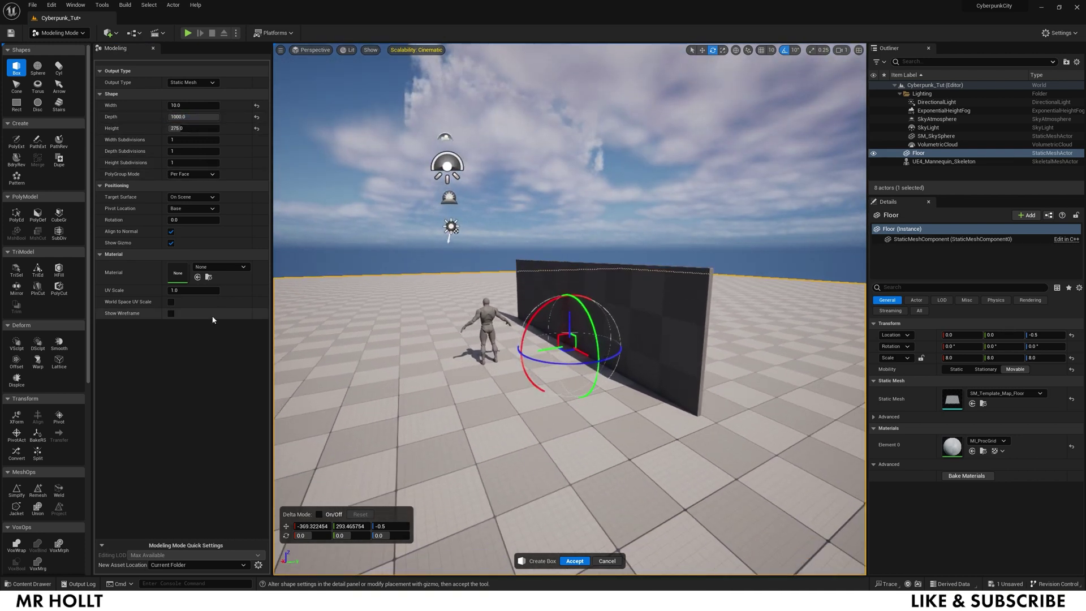
pyautogui.click(172, 303)
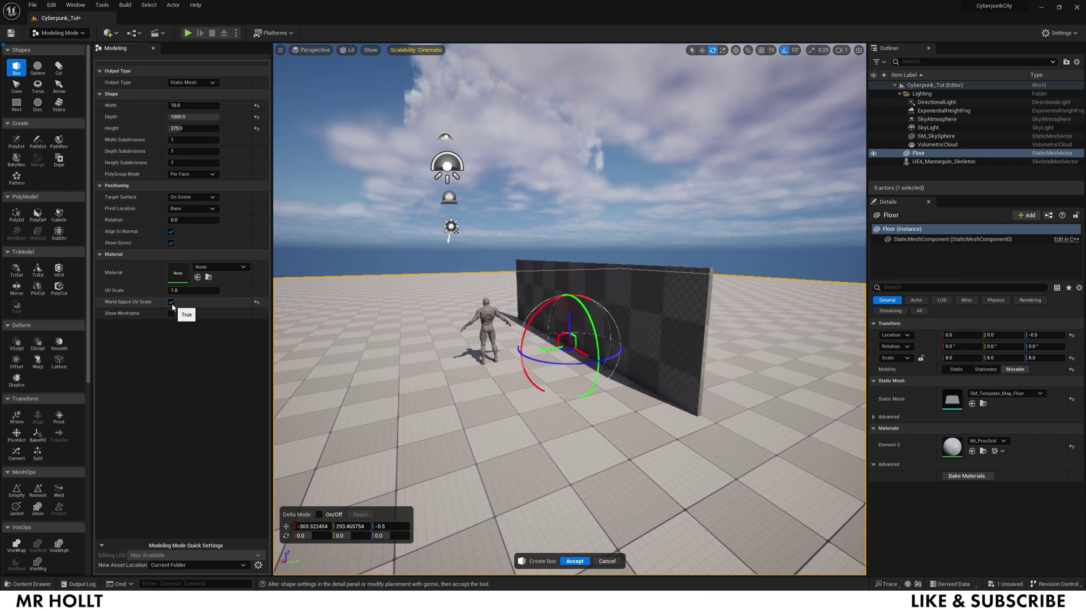
# Set the box's width and depth subdivisions to 200
pyautogui.click(181, 140)
pyautogui.write('200')
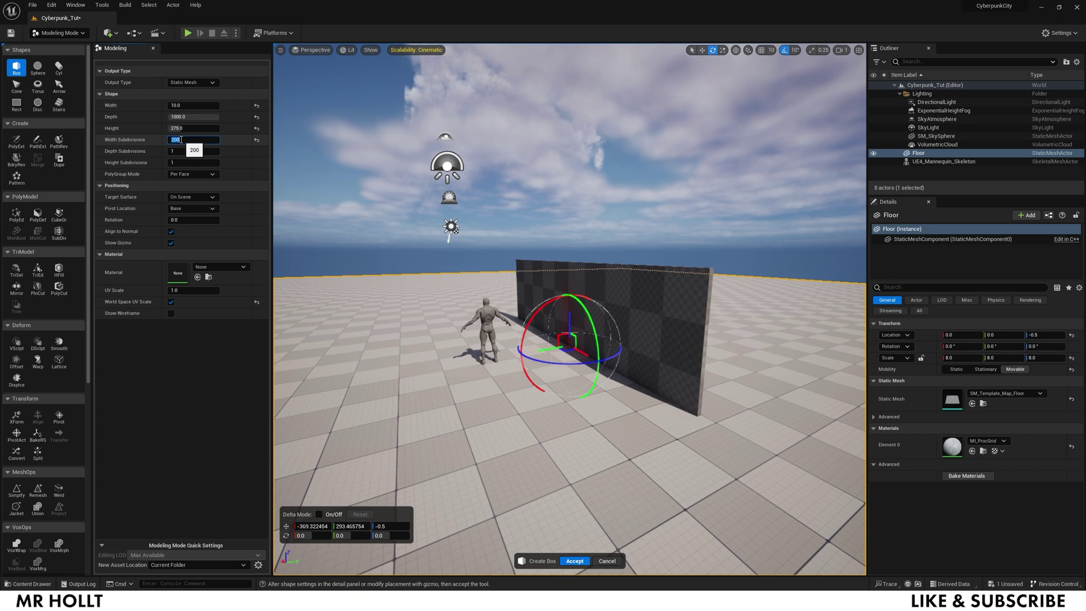
pyautogui.click(200, 151)
pyautogui.write('200')
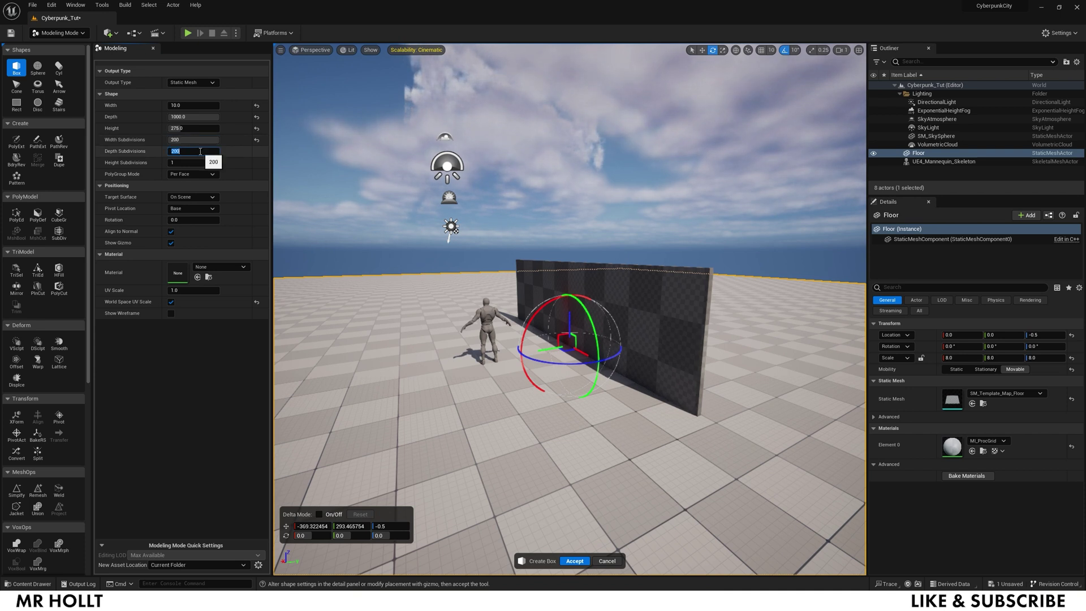
pyautogui.press('Return')
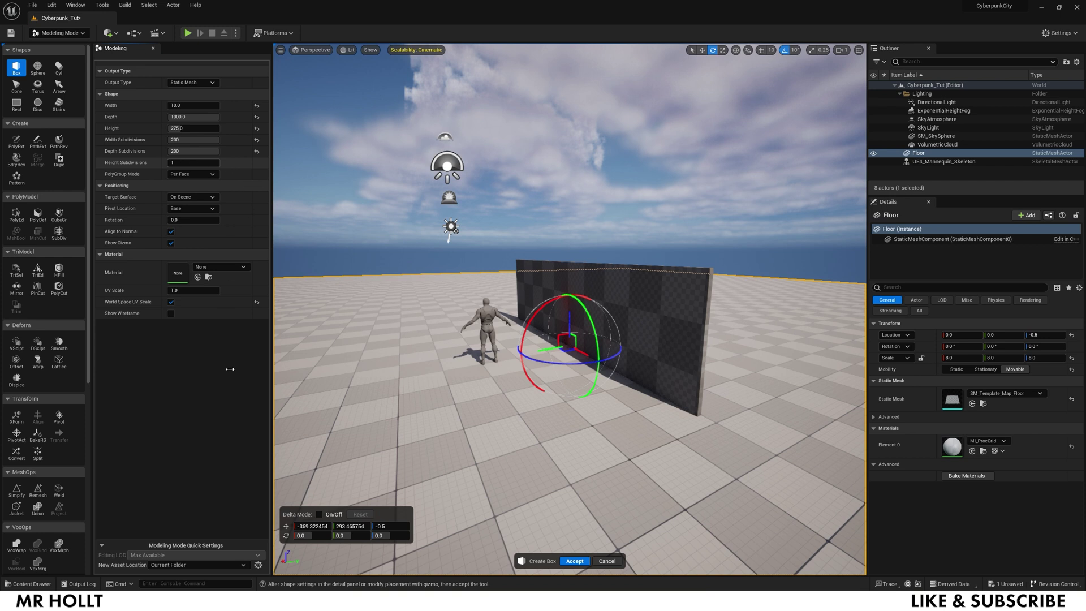
# Set the box's height and depth subdivisions to 100
pyautogui.click(189, 162)
pyautogui.write('100')
pyautogui.press('Return')
pyautogui.click(187, 153)
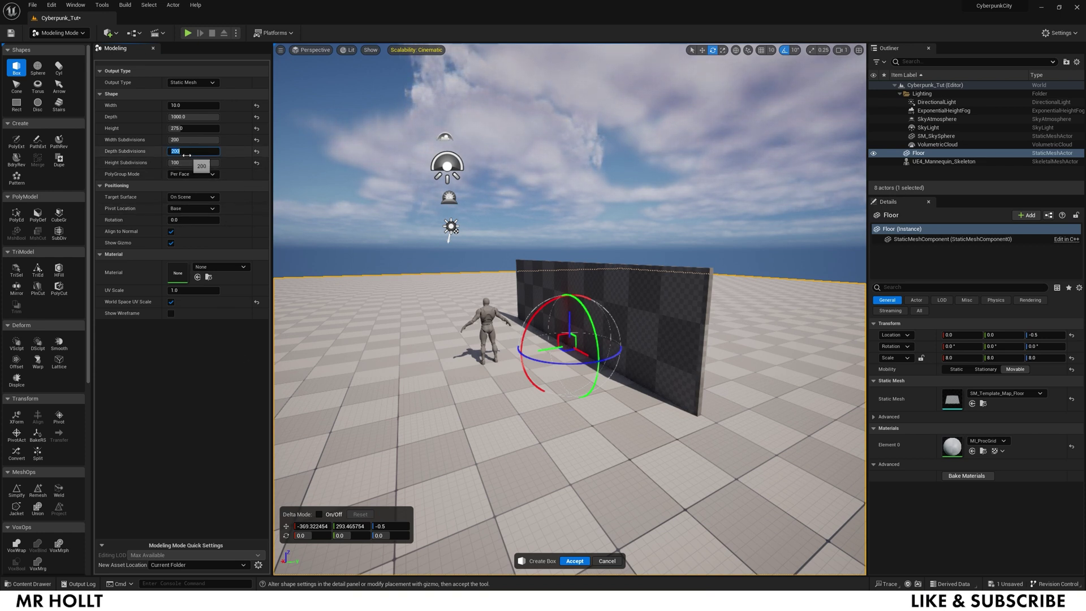
pyautogui.press('Return')
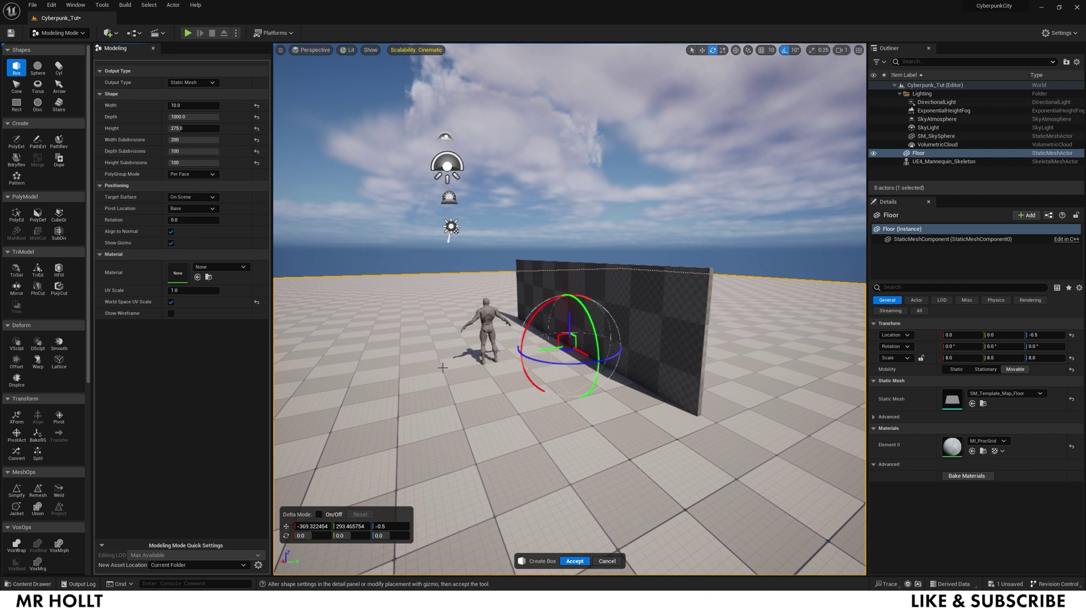
# Set the box's subdivisions to 100 in width, 200 in depth and 200 in height, and accept the box
pyautogui.click(196, 164)
pyautogui.write('200')
pyautogui.click(203, 139)
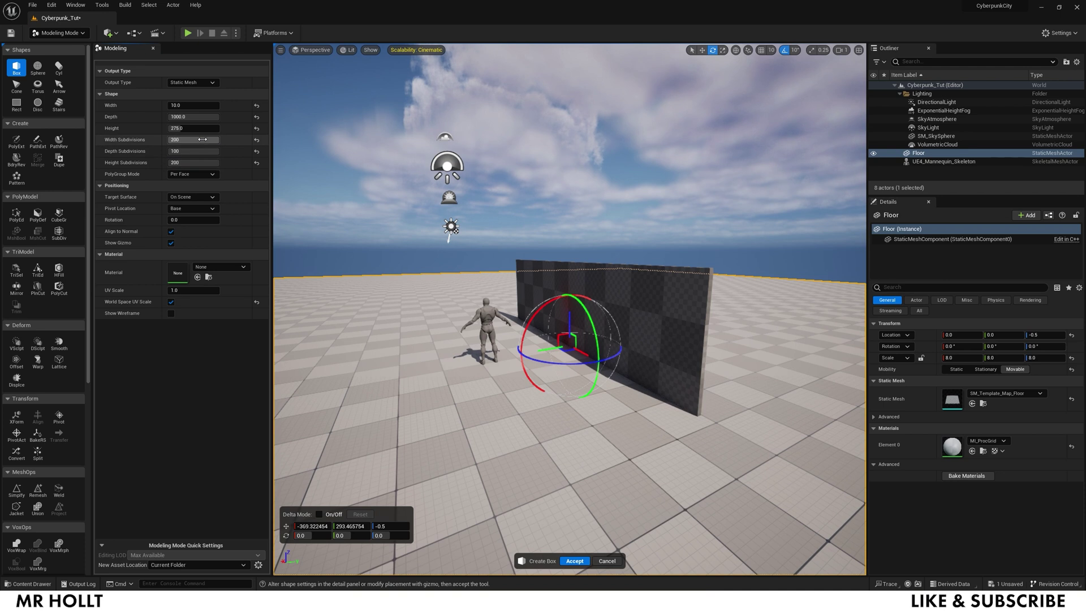
pyautogui.write('100')
pyautogui.press('Return')
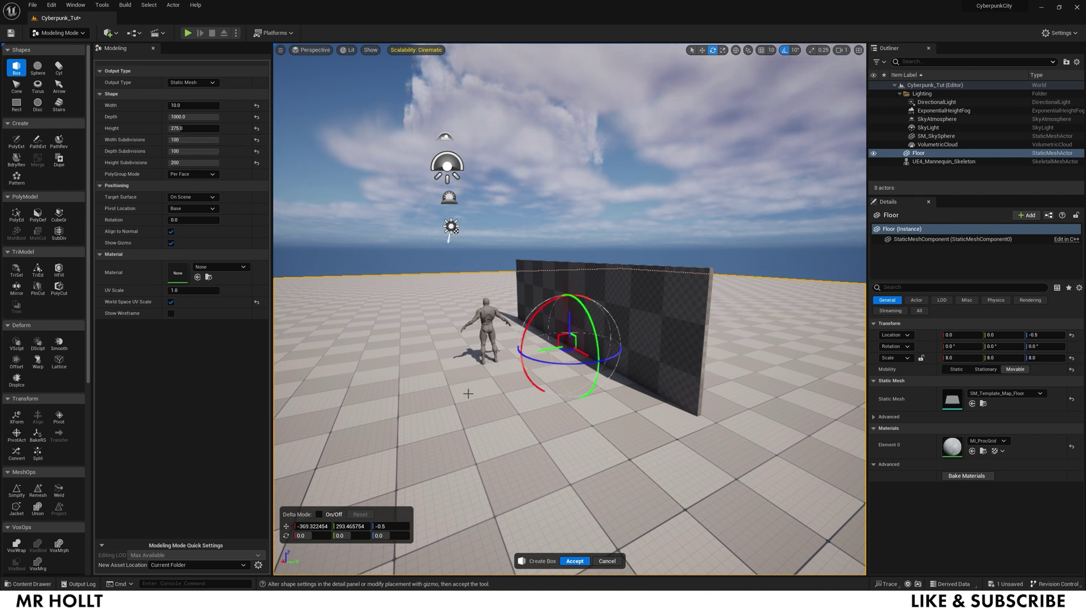
pyautogui.click(190, 152)
pyautogui.press('Return')
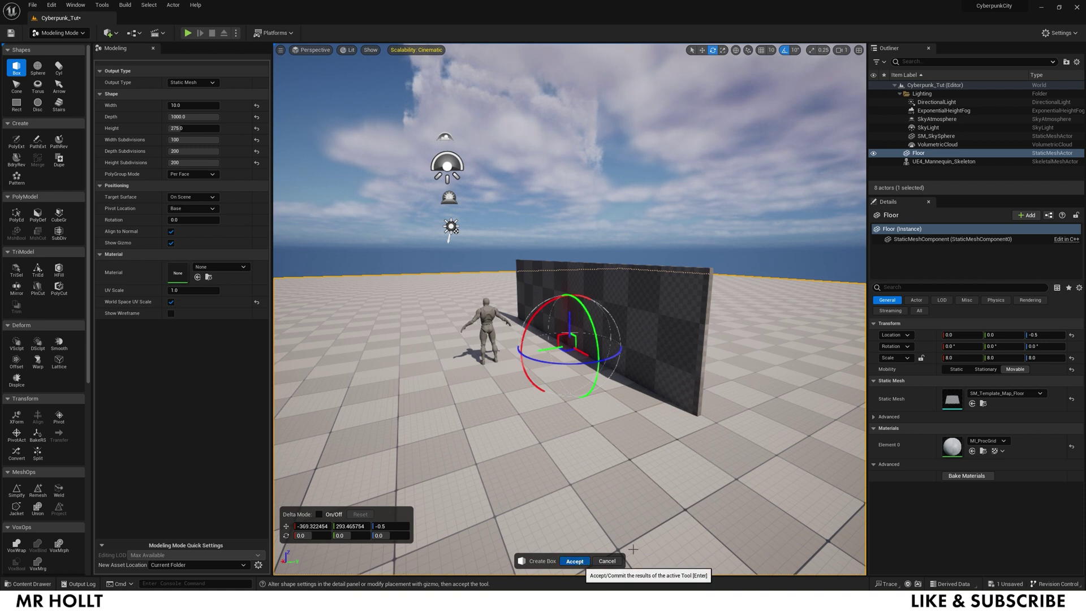
# Duplicate the wall along Y to the opposite side of the mannequin, at about Y -348
pyautogui.moveTo(543, 416); pyautogui.dragTo(559, 407, button='right')
pyautogui.press('w')
pyautogui.press('a')
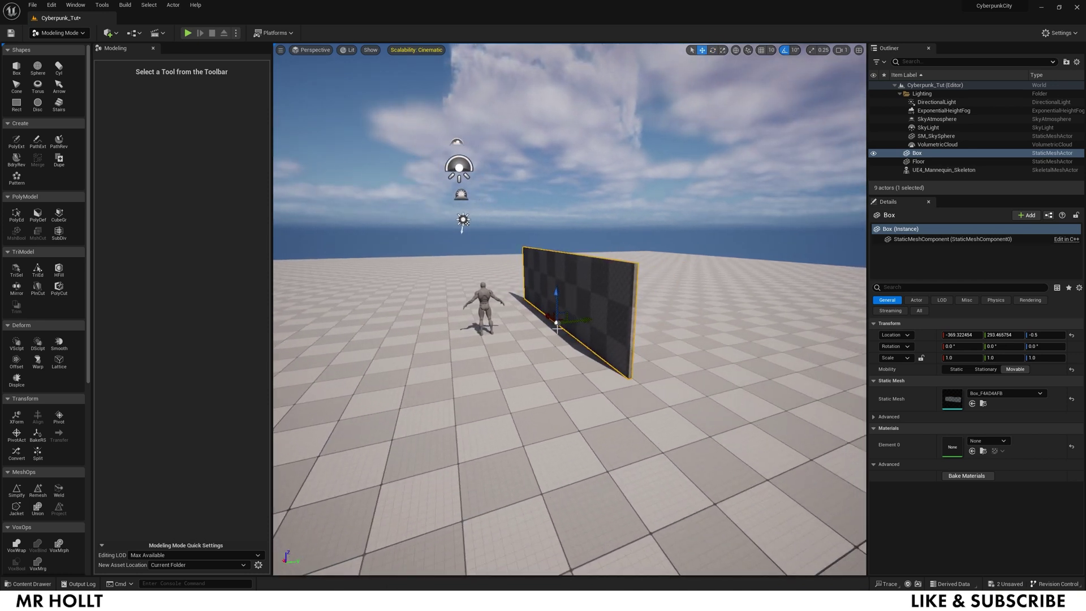
pyautogui.press('d')
pyautogui.moveTo(633, 333); pyautogui.dragTo(567, 328, button='right')
pyautogui.keyDown('alt'); pyautogui.moveTo(569, 332); pyautogui.dragTo(394, 341); pyautogui.keyUp('alt')
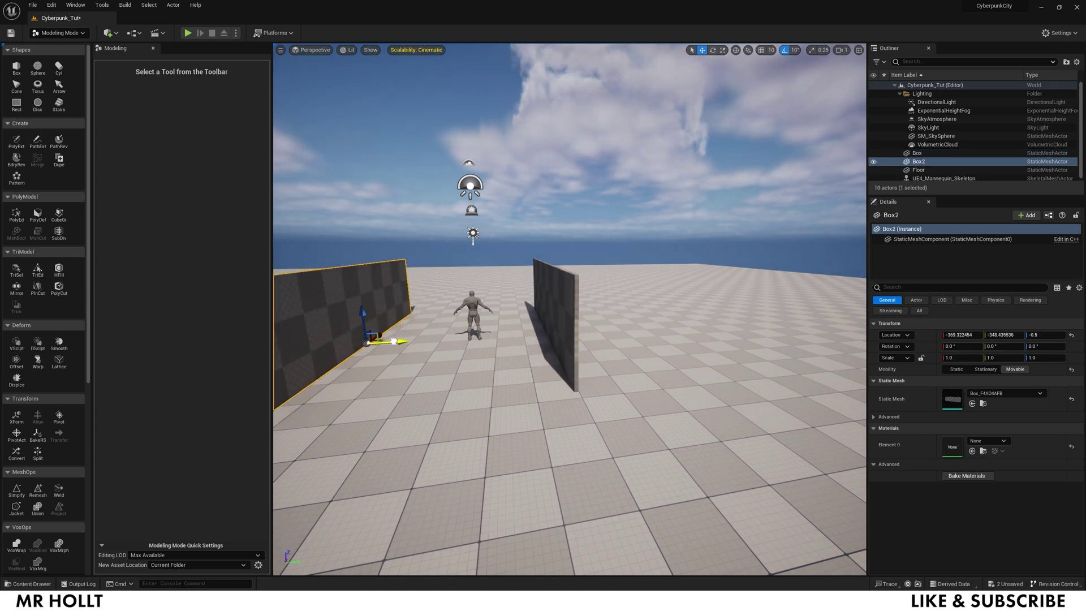
# Move the mannequin along Y to about -61 so it stands midway between the two walls
pyautogui.click(474, 317)
pyautogui.moveTo(505, 340); pyautogui.dragTo(481, 340)
pyautogui.press('a')
pyautogui.moveTo(481, 341)
pyautogui.mouseDown(button='right')
pyautogui.moveTo(498, 340)
pyautogui.moveTo(487, 339)
pyautogui.mouseUp(button='right')
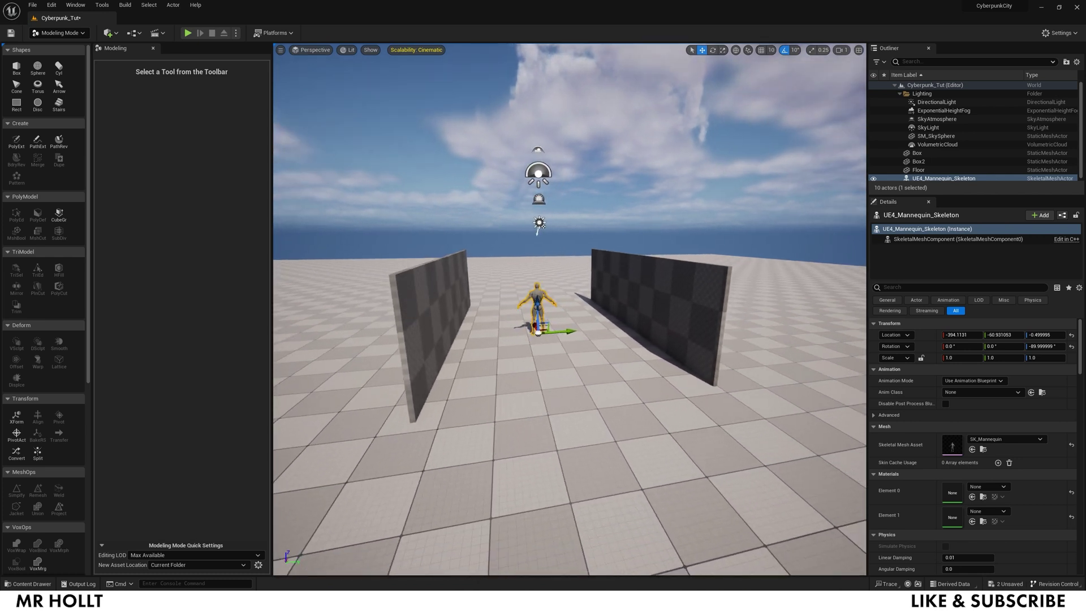
# Shift the duplicated wall along Y to about -336, slightly closer to the mannequin
pyautogui.click(472, 336)
pyautogui.moveTo(476, 335); pyautogui.dragTo(474, 335)
pyautogui.moveTo(476, 336)
pyautogui.mouseDown(button='right')
pyautogui.moveTo(515, 344)
pyautogui.moveTo(459, 343)
pyautogui.mouseUp(button='right')
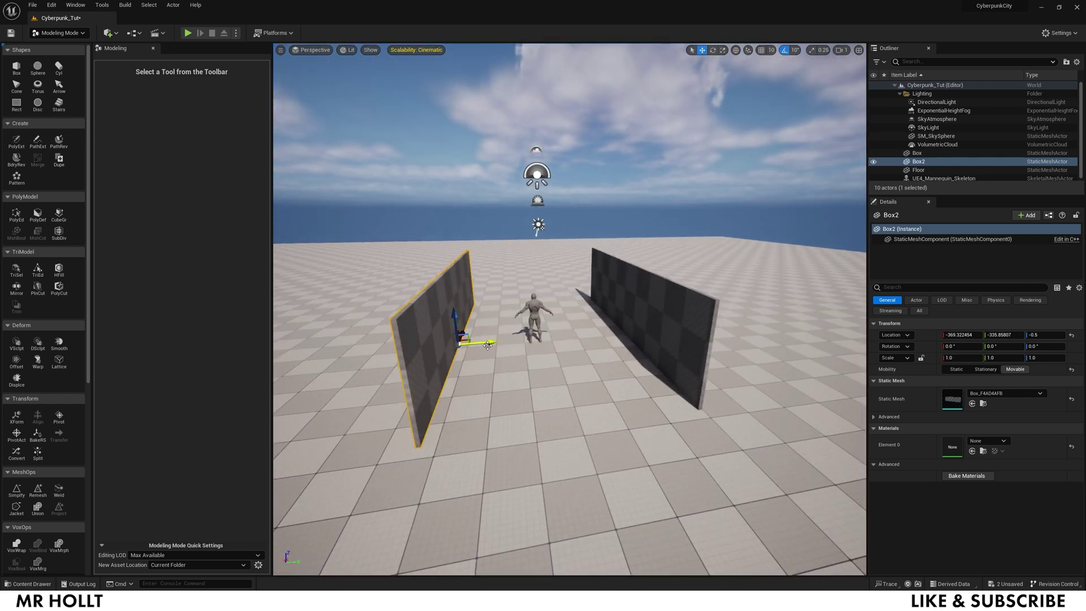
# Duplicate the second wall toward the mannequin and delete that extra copy
pyautogui.keyDown('alt'); pyautogui.moveTo(487, 345); pyautogui.dragTo(521, 341); pyautogui.keyUp('alt')
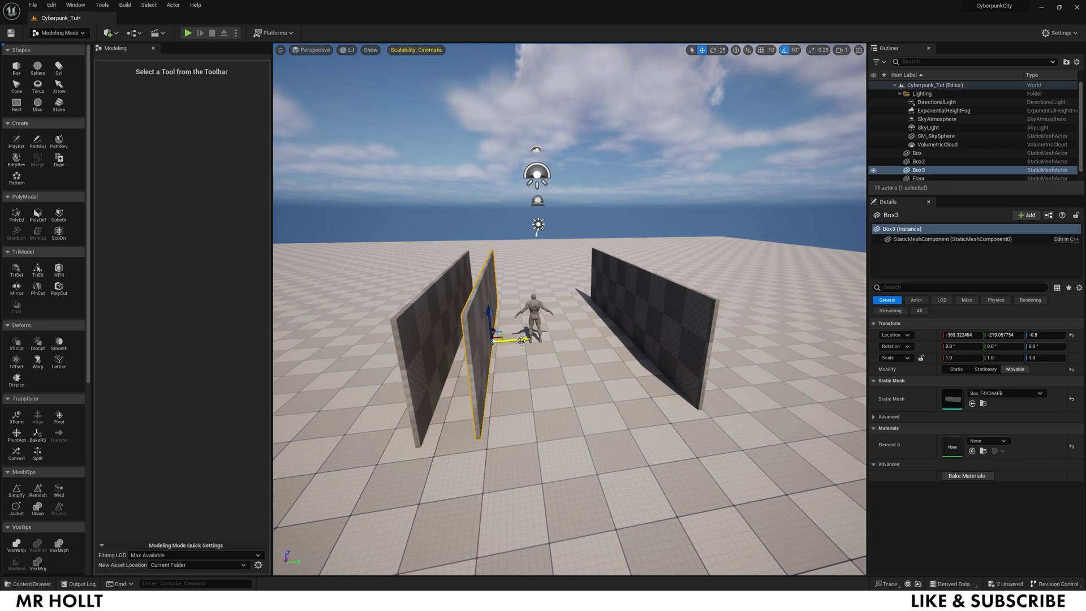
pyautogui.press('Delete')
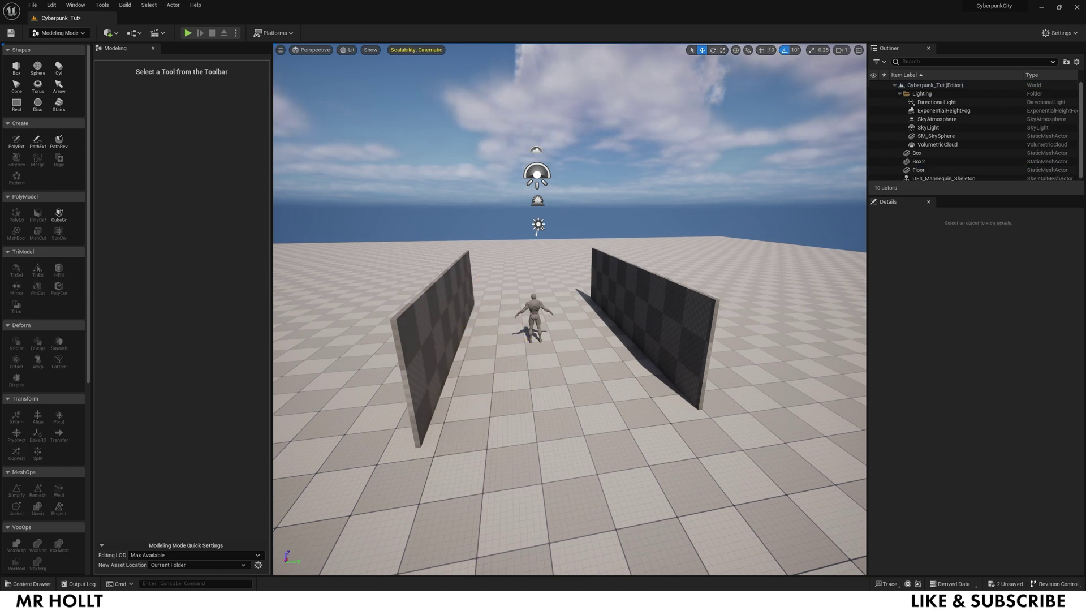
# Select the second wall and cycle through its move, rotate and scale gizmos
pyautogui.click(425, 326)
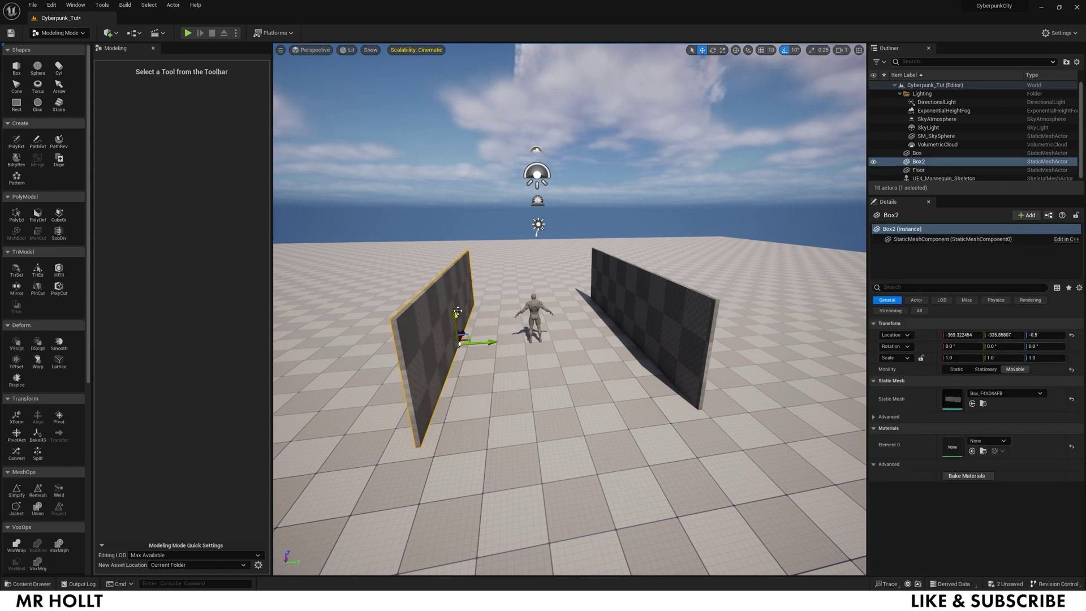
pyautogui.press('e')
pyautogui.press('r')
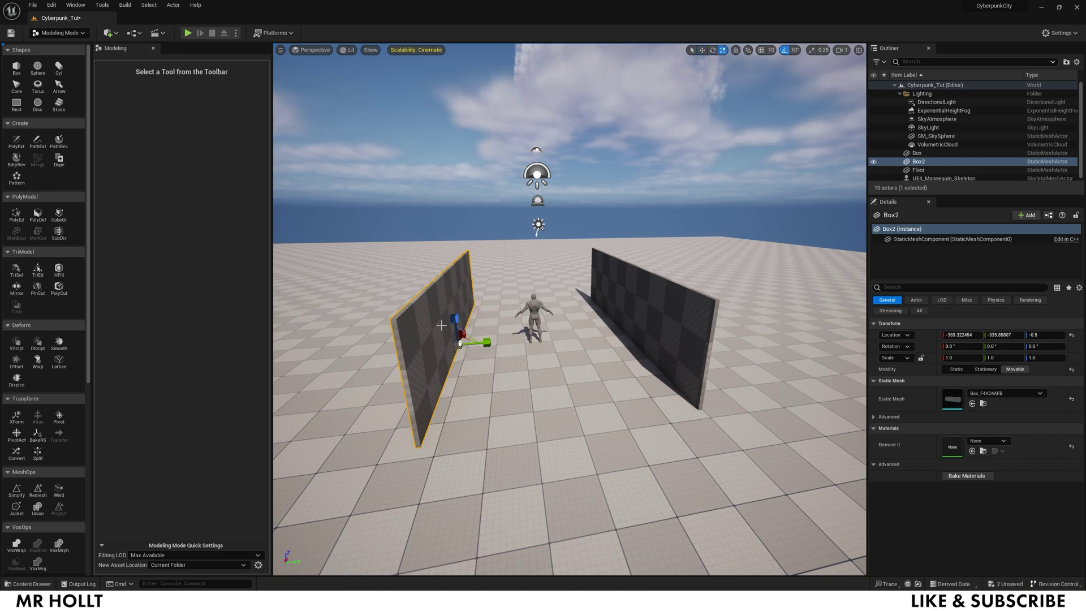
pyautogui.press('w')
pyautogui.press('e')
pyautogui.press('r')
pyautogui.press('w')
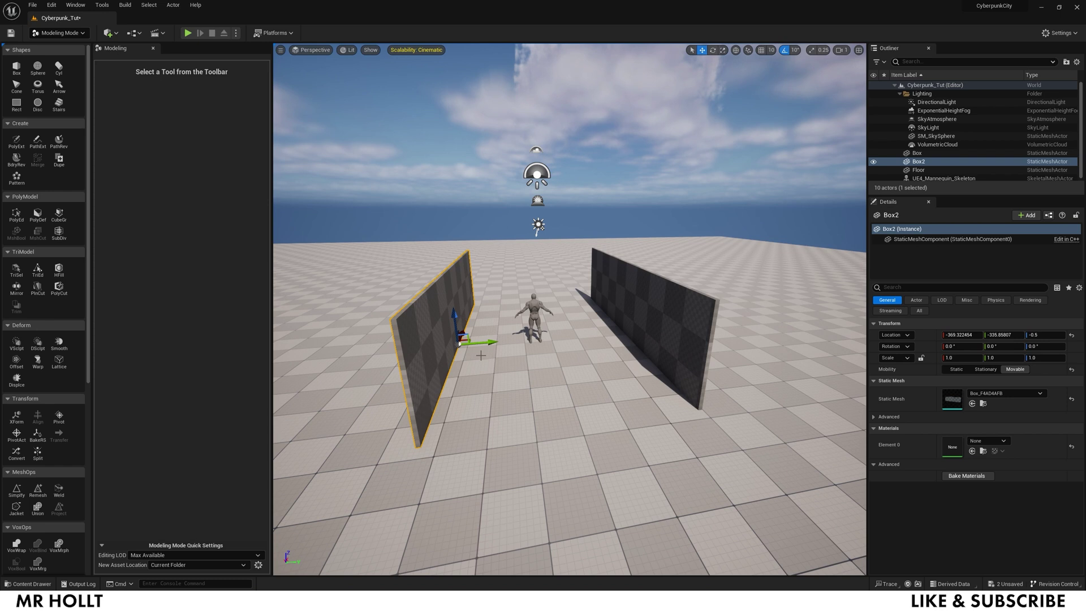
pyautogui.press('e')
pyautogui.press('r')
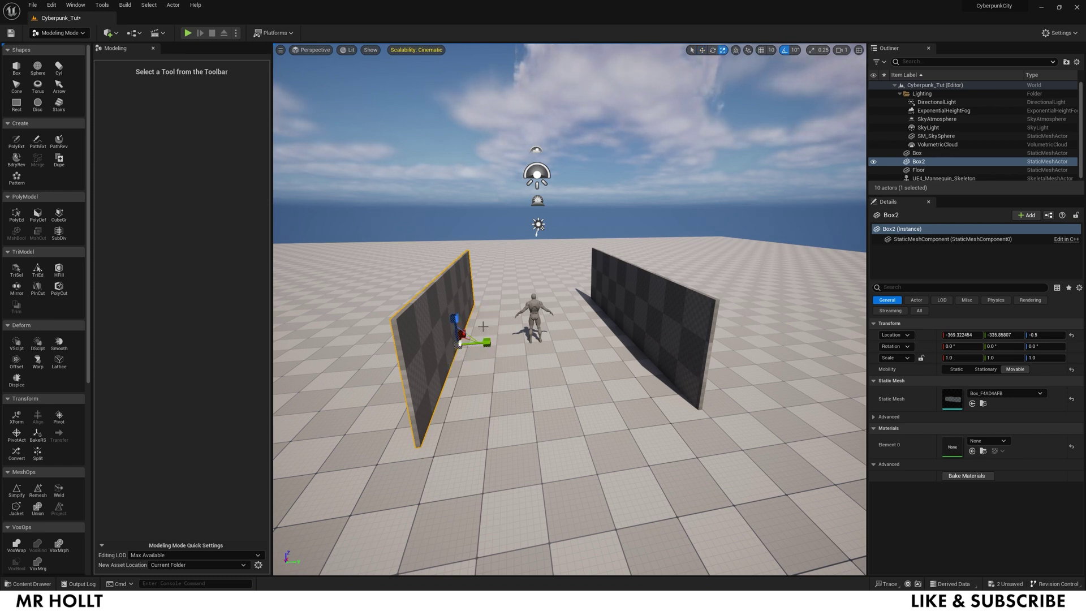
# Turn on grid snapping at 10 and scale snapping at 0.25 for the viewport
pyautogui.click(761, 50)
pyautogui.click(811, 50)
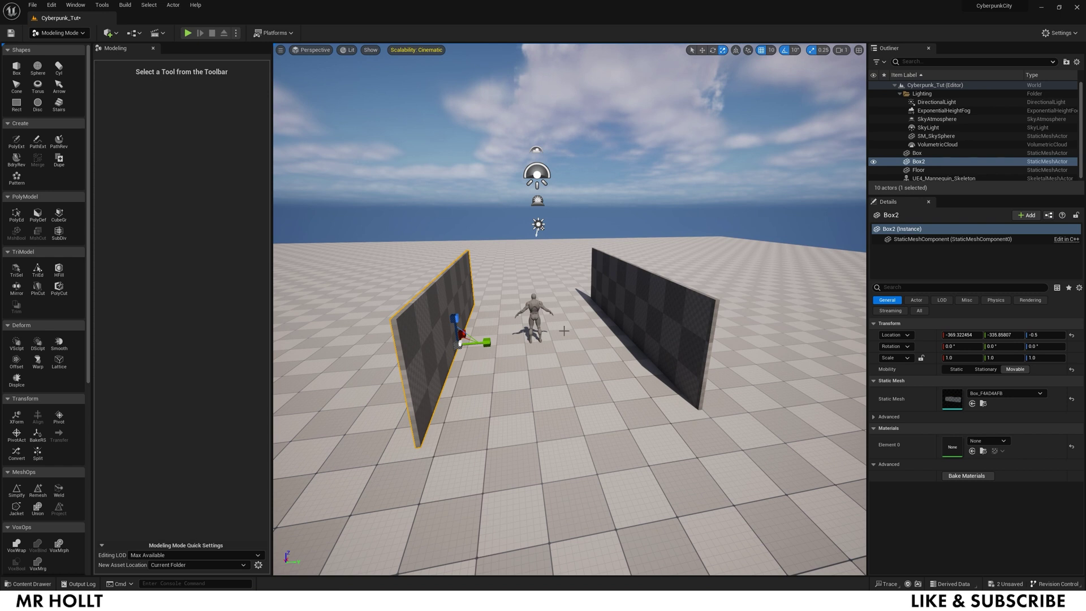
# Try rotating the second wall to -10° about Z and undo the rotation
pyautogui.press('e')
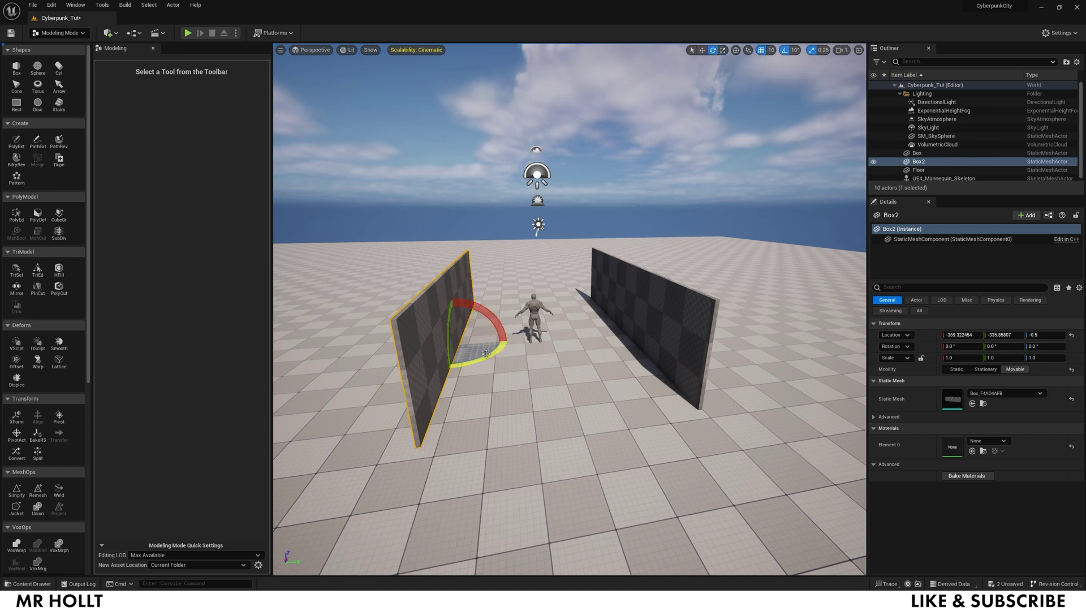
pyautogui.moveTo(486, 354); pyautogui.dragTo(506, 339)
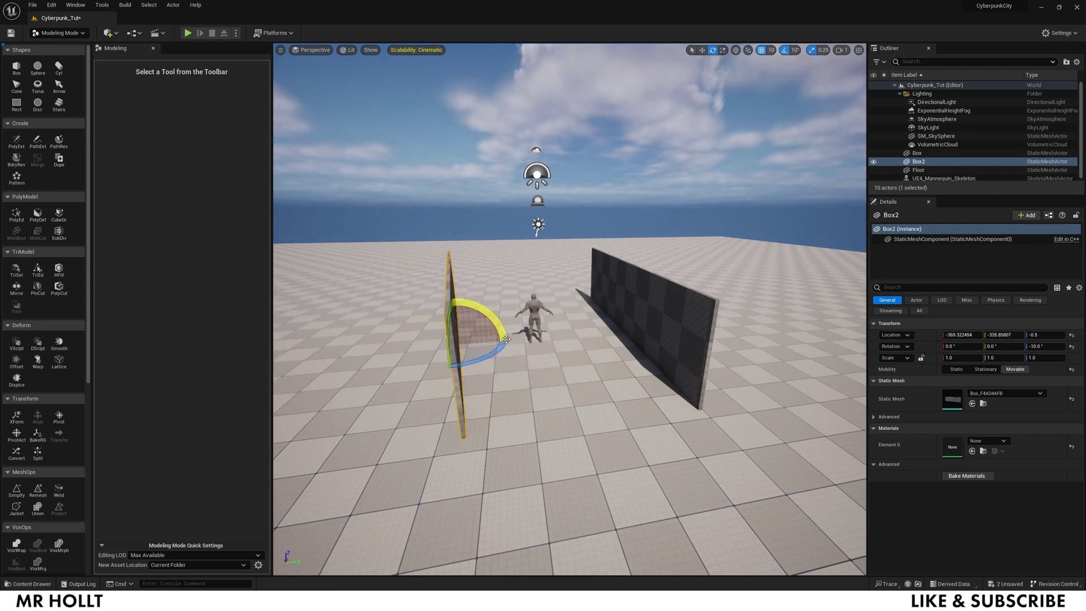
pyautogui.hotkey('ctrl', 'z')
pyautogui.click(508, 336)
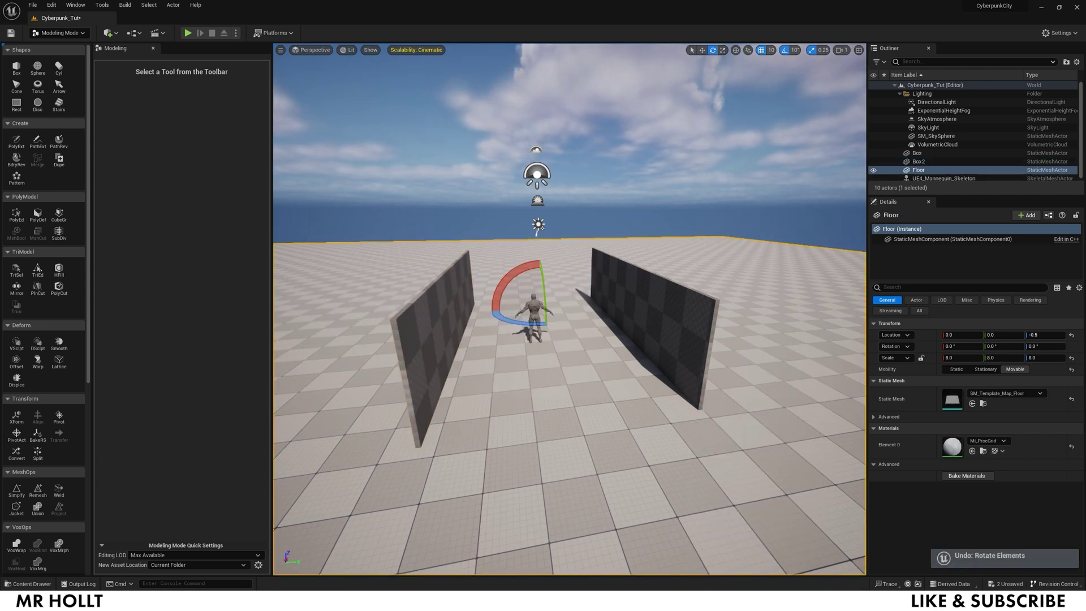
# Duplicate the first wall, rotate the copy to -90° about Z and place it at the wall's near end, about X -869, Y 793
pyautogui.moveTo(568, 380); pyautogui.dragTo(573, 384, button='right')
pyautogui.moveTo(507, 360)
pyautogui.mouseDown(button='right')
pyautogui.moveTo(514, 369)
pyautogui.moveTo(509, 357)
pyautogui.mouseUp(button='right')
pyautogui.press('w')
pyautogui.click(681, 297)
pyautogui.moveTo(681, 296); pyautogui.dragTo(666, 296, button='right')
pyautogui.press('d')
pyautogui.keyDown('alt'); pyautogui.moveTo(587, 312); pyautogui.dragTo(750, 370); pyautogui.keyUp('alt')
pyautogui.press('e')
pyautogui.press('w')
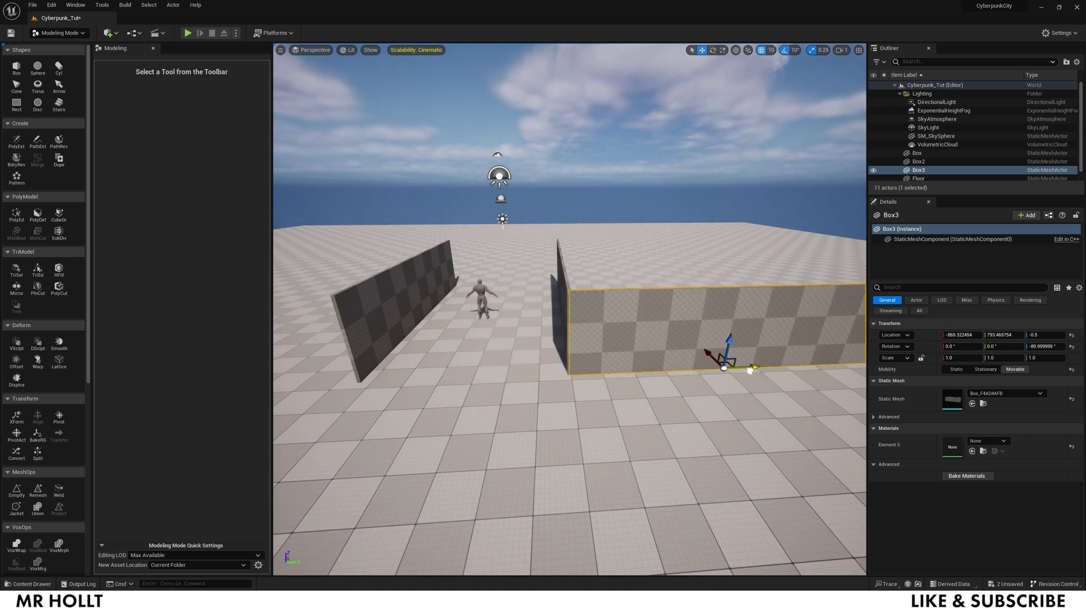
# Duplicate the perpendicular end wall to the far end of the first wall, at about X 91
pyautogui.press('w')
pyautogui.moveTo(803, 183); pyautogui.dragTo(836, 184, button='right')
pyautogui.press('a')
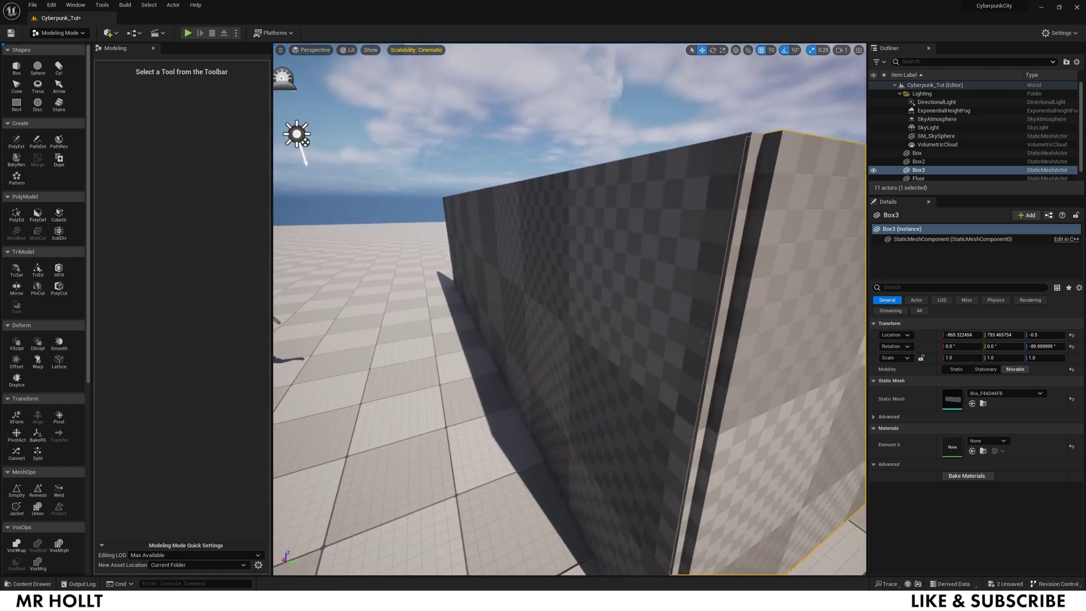
pyautogui.moveTo(738, 312); pyautogui.dragTo(633, 337, button='right')
pyautogui.press('d')
pyautogui.press('s')
pyautogui.press('a')
pyautogui.keyDown('alt'); pyautogui.moveTo(757, 346); pyautogui.dragTo(543, 203); pyautogui.keyUp('alt')
pyautogui.moveTo(544, 203); pyautogui.dragTo(565, 195, button='right')
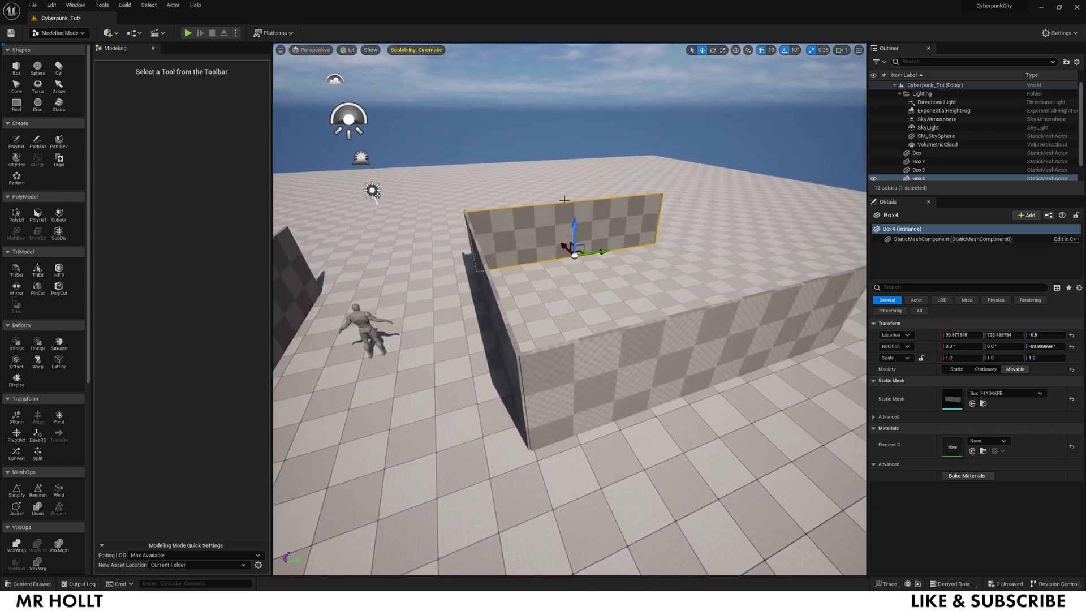
# Duplicate the far end wall back to about X -549 and rotate the copy to -180° about Z
pyautogui.keyDown('alt'); pyautogui.moveTo(570, 247); pyautogui.dragTo(623, 302); pyautogui.keyUp('alt')
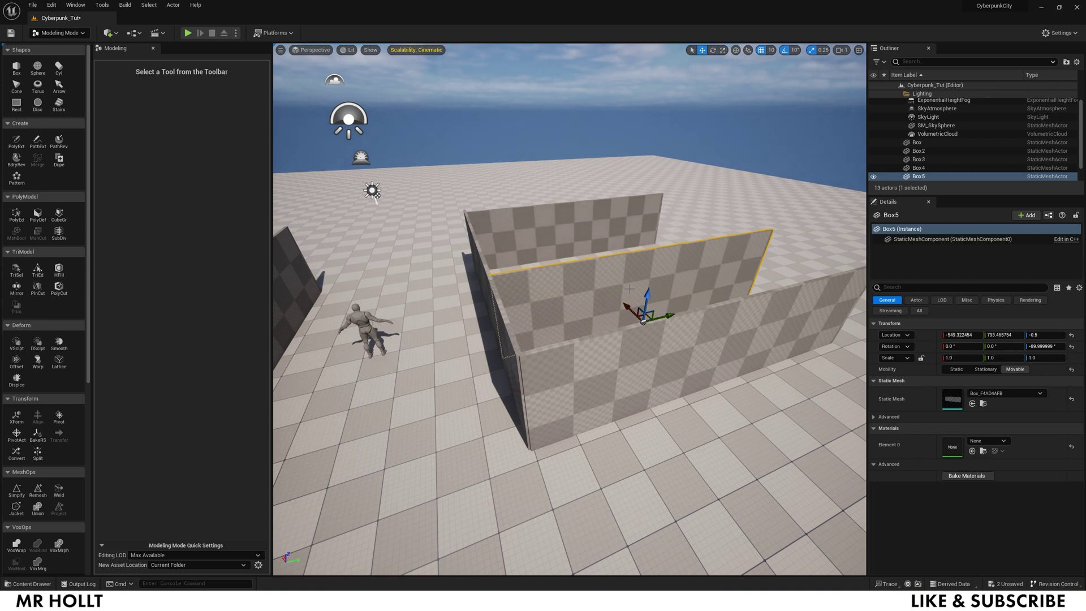
pyautogui.moveTo(640, 350); pyautogui.dragTo(668, 331)
pyautogui.press('r')
pyautogui.press('e')
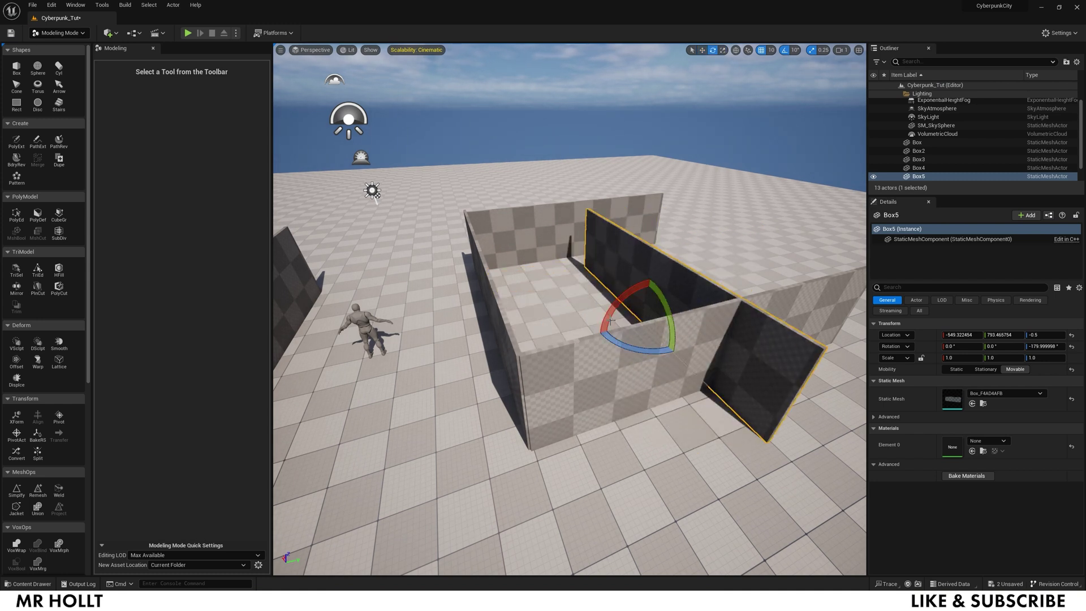
# Rotate the copied panel flat about X and move it over the enclosed walls as a roof slab
pyautogui.moveTo(616, 299); pyautogui.dragTo(598, 333)
pyautogui.press('w')
pyautogui.moveTo(646, 299); pyautogui.dragTo(587, 237)
pyautogui.press('e')
pyautogui.press('w')
# Duplicate a wall panel of the enclosed building and move the copy into place along the street
pyautogui.click(569, 277)
pyautogui.moveTo(569, 277); pyautogui.dragTo(656, 254, button='right')
pyautogui.click(627, 238)
pyautogui.keyDown('alt'); pyautogui.moveTo(604, 270); pyautogui.dragTo(382, 246); pyautogui.keyUp('alt')
pyautogui.press('e')
pyautogui.moveTo(508, 255); pyautogui.dragTo(452, 226, button='right')
pyautogui.press('w')
pyautogui.moveTo(612, 208); pyautogui.dragTo(517, 211)
pyautogui.moveTo(503, 183); pyautogui.dragTo(362, 301)
pyautogui.moveTo(362, 301); pyautogui.dragTo(317, 322, button='right')
# Position further wall copies around the street, including a perpendicular one at the end of the opposite wall
pyautogui.click(404, 323)
pyautogui.moveTo(404, 323); pyautogui.dragTo(396, 330, button='right')
pyautogui.moveTo(473, 341); pyautogui.dragTo(274, 414)
pyautogui.click(632, 249)
pyautogui.moveTo(633, 249); pyautogui.dragTo(538, 244)
pyautogui.moveTo(561, 264); pyautogui.dragTo(374, 209, button='right')
# Duplicate the cross wall beyond the first building along X to about 851, forming a side passage
pyautogui.click(475, 223)
pyautogui.click(374, 209)
pyautogui.keyDown('ctrl'); pyautogui.click(533, 231); pyautogui.keyUp('ctrl')
pyautogui.click(656, 266)
pyautogui.moveTo(656, 266); pyautogui.dragTo(475, 490, button='right')
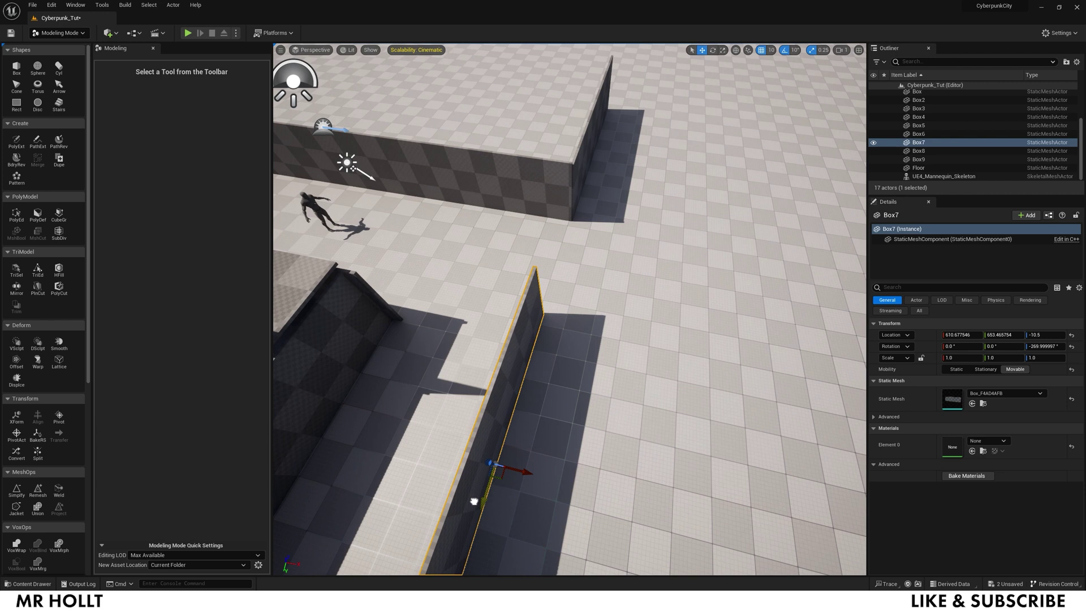
pyautogui.keyDown('alt'); pyautogui.moveTo(521, 470); pyautogui.dragTo(613, 490); pyautogui.keyUp('alt')
# Duplicate the outer passage wall along Y to about -347 so it closes off the end of the street
pyautogui.moveTo(613, 489); pyautogui.dragTo(502, 368, button='right')
pyautogui.keyDown('alt'); pyautogui.moveTo(503, 367); pyautogui.dragTo(742, 399); pyautogui.keyUp('alt')
pyautogui.moveTo(742, 400); pyautogui.dragTo(515, 306, button='right')
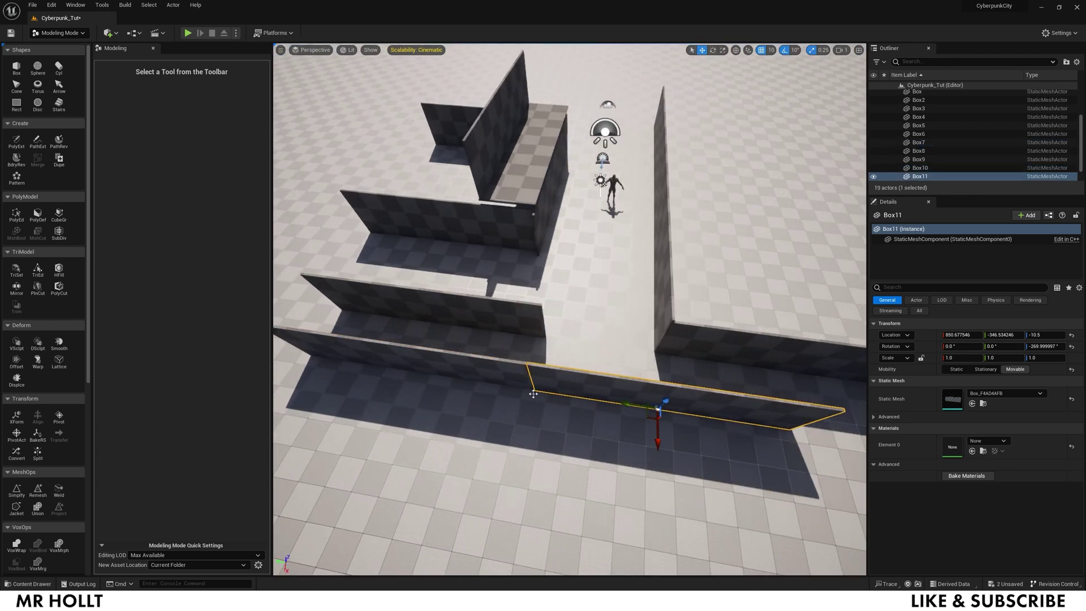
# Duplicate the wall closing the street, rotate the copy to -90° about X and raise it to about Z 260 as a roof
pyautogui.click(515, 305)
pyautogui.click(516, 306)
pyautogui.press('e')
pyautogui.moveTo(396, 413); pyautogui.dragTo(497, 455)
pyautogui.press('w')
pyautogui.moveTo(497, 456); pyautogui.dragTo(417, 296, button='right')
# Duplicate the flat roof slab along the side passage to extend its cover
pyautogui.click(509, 430)
pyautogui.click(417, 296)
pyautogui.keyDown('alt'); pyautogui.moveTo(421, 295); pyautogui.dragTo(687, 289); pyautogui.keyUp('alt')
pyautogui.press('e')
pyautogui.press('w')
# Select the roof slab at the closed end of the street and duplicate it to extend the cover
pyautogui.click(679, 308)
pyautogui.moveTo(679, 308); pyautogui.dragTo(516, 318, button='right')
pyautogui.click(516, 318)
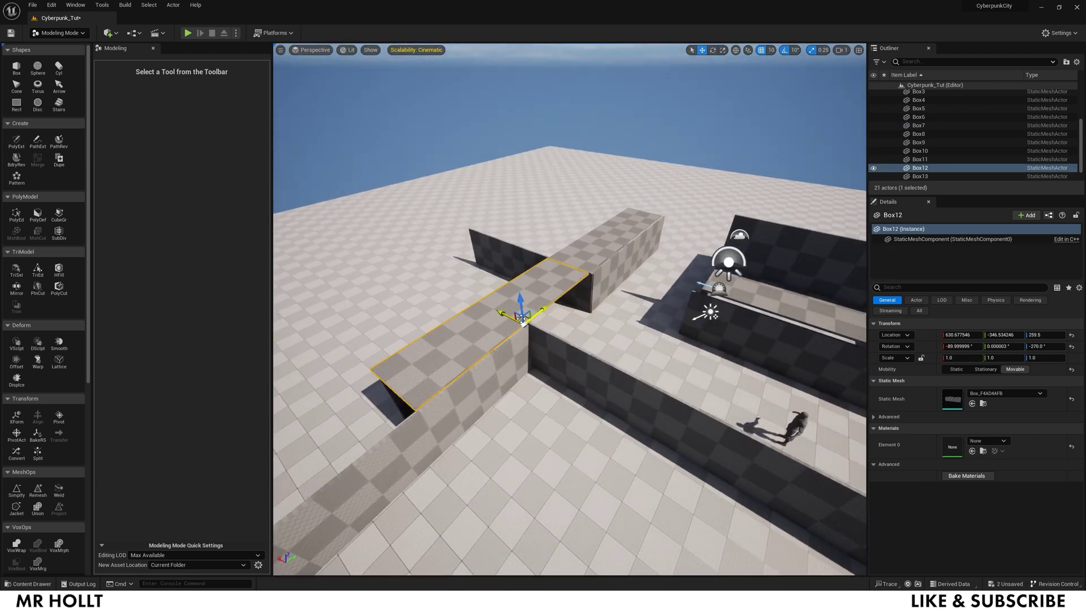
pyautogui.keyDown('alt'); pyautogui.moveTo(552, 320); pyautogui.dragTo(614, 180); pyautogui.keyUp('alt')
pyautogui.click(664, 279)
pyautogui.moveTo(664, 279); pyautogui.dragTo(588, 374, button='right')
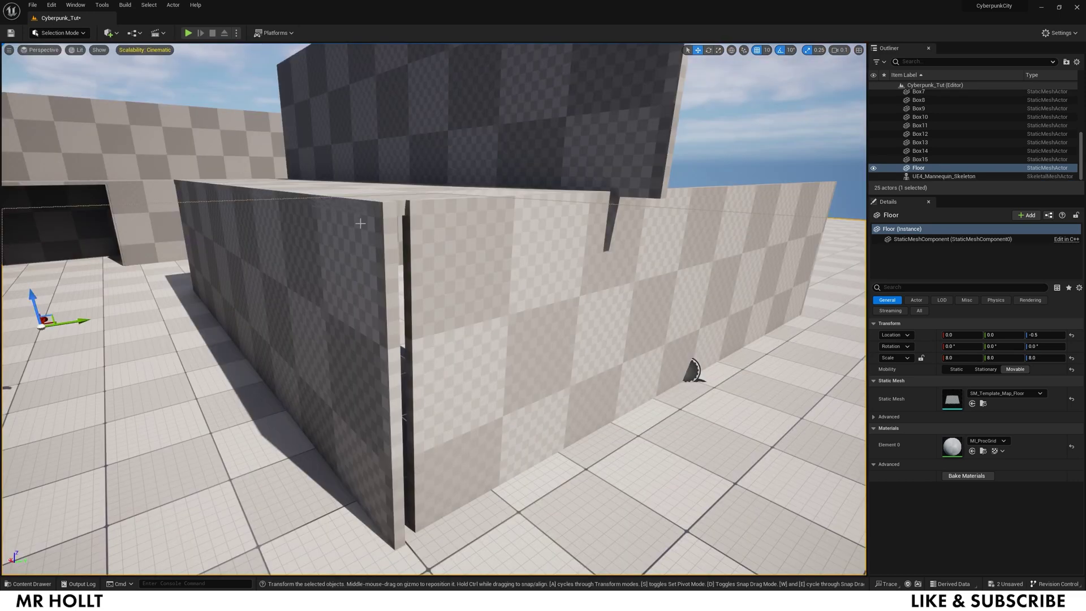
# Switch to Modeling mode and select the end wall that leaves a gap at the building's outer corner
pyautogui.moveTo(360, 224); pyautogui.dragTo(539, 211, button='right')
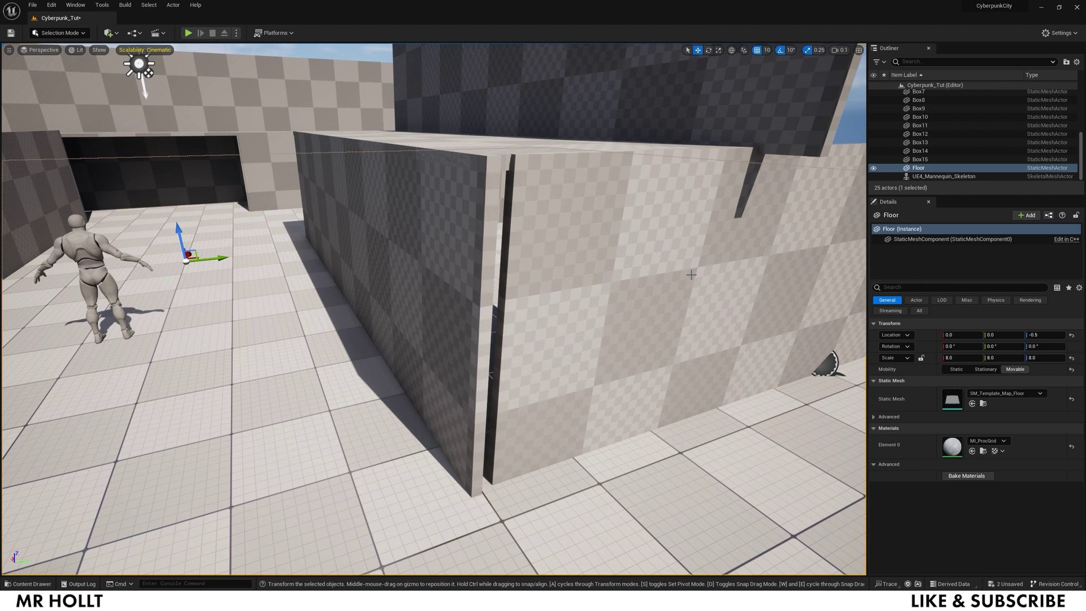
pyautogui.moveTo(430, 181); pyautogui.dragTo(385, 176, button='right')
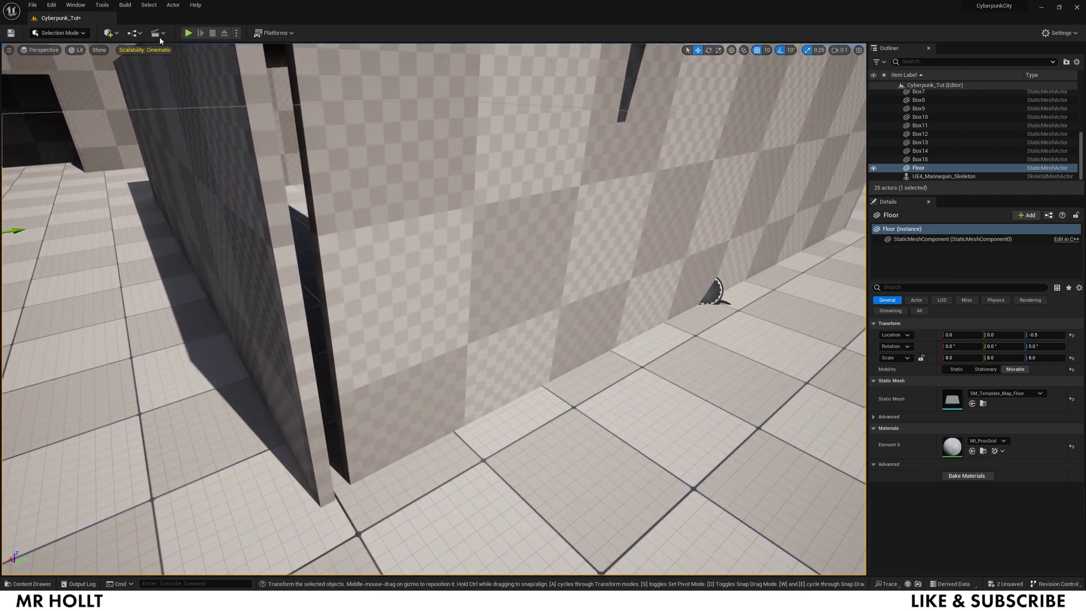
pyautogui.click(74, 33)
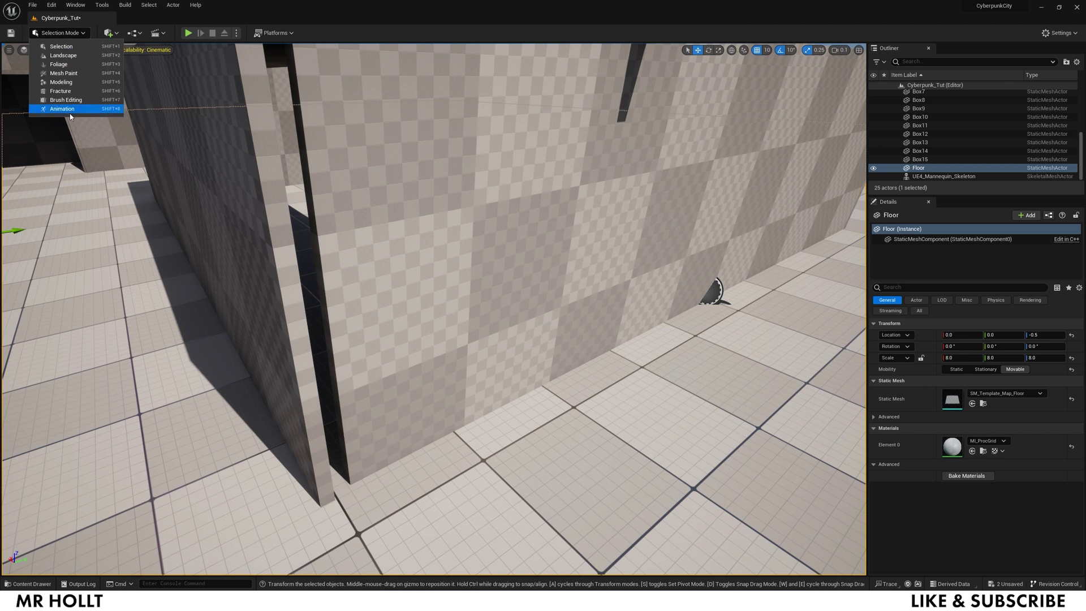
pyautogui.click(68, 85)
pyautogui.click(761, 297)
pyautogui.press('f')
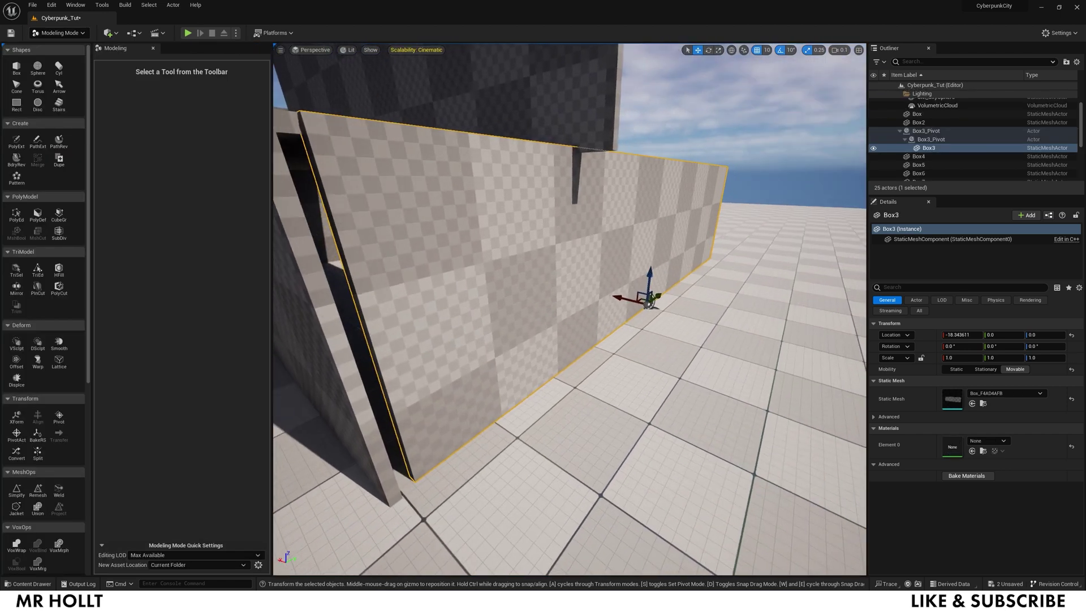
# Start the Transform tool on the end wall and reposition its gizmo to the bottom corner beside the gap
pyautogui.click(16, 418)
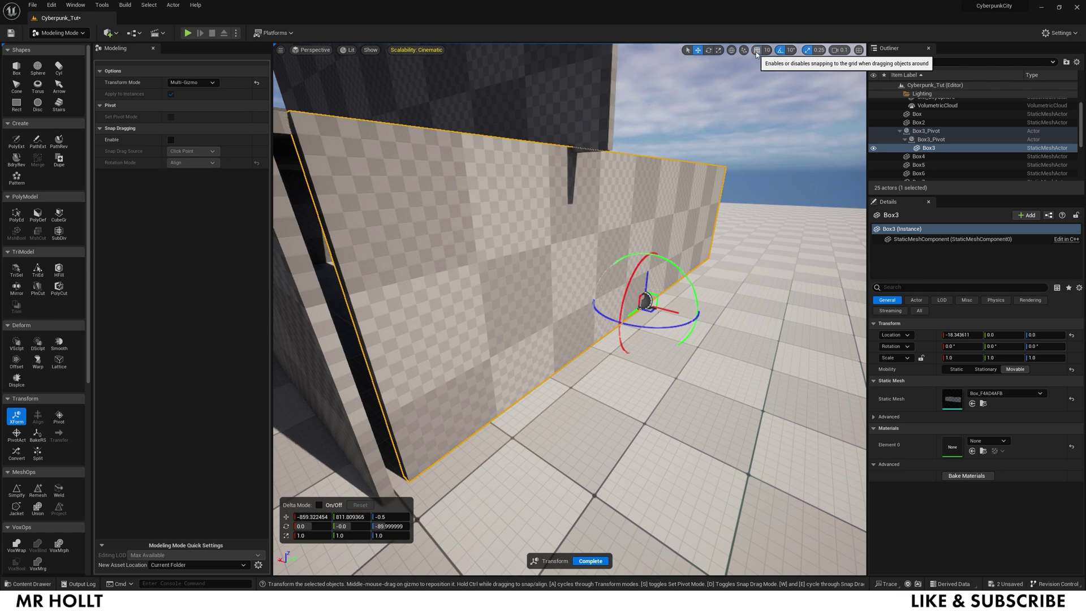
pyautogui.scroll(3, 680, 289)
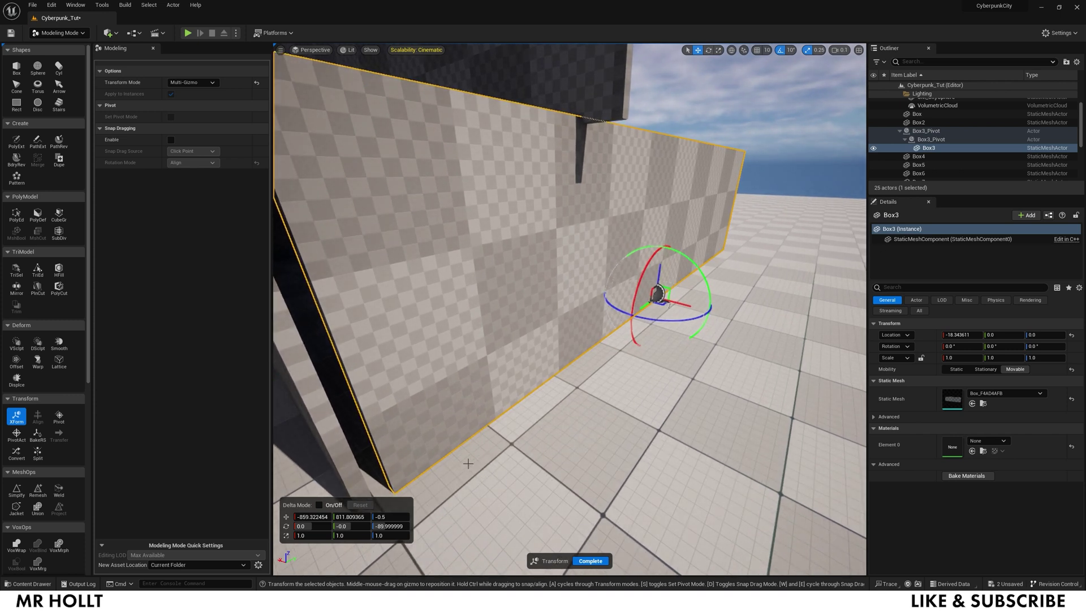
pyautogui.moveTo(477, 458); pyautogui.dragTo(509, 452, button='right')
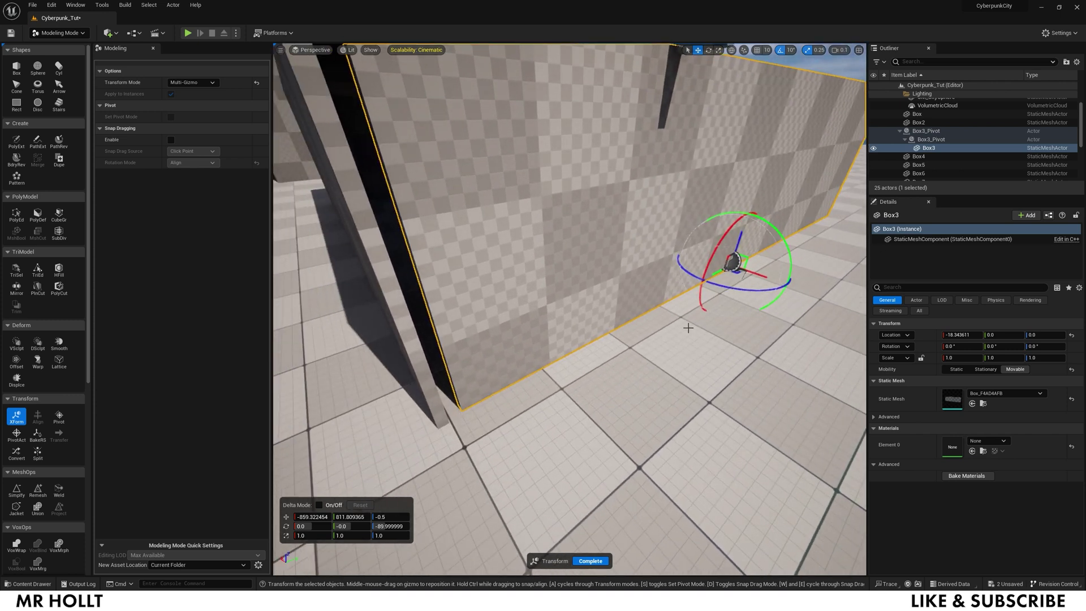
pyautogui.moveTo(732, 263); pyautogui.dragTo(663, 314, button='middle')
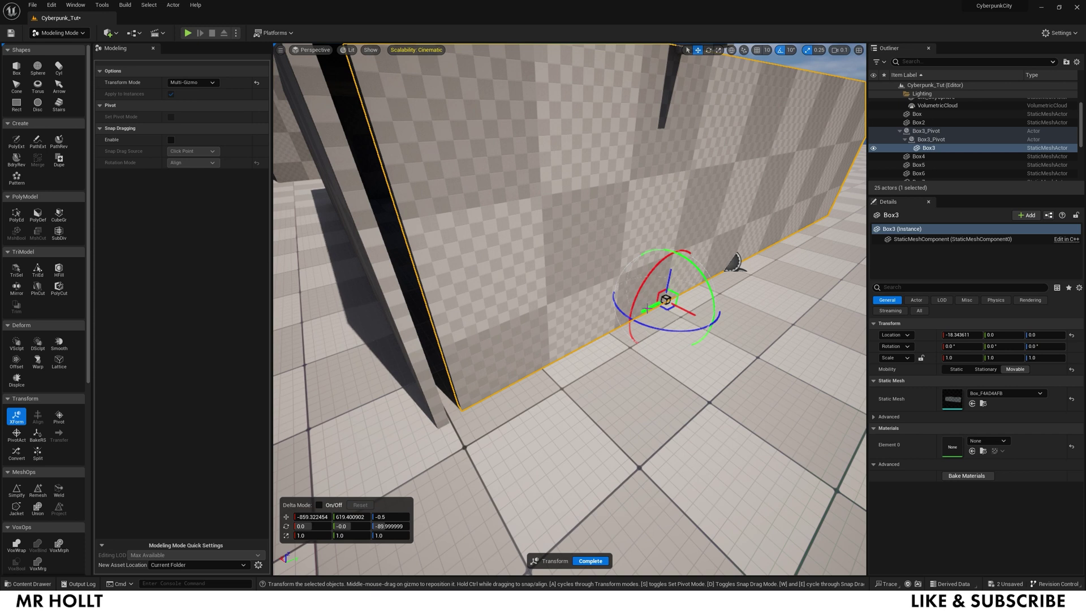
pyautogui.moveTo(646, 308); pyautogui.dragTo(457, 408, button='middle')
pyautogui.moveTo(517, 387); pyautogui.dragTo(547, 357, button='right')
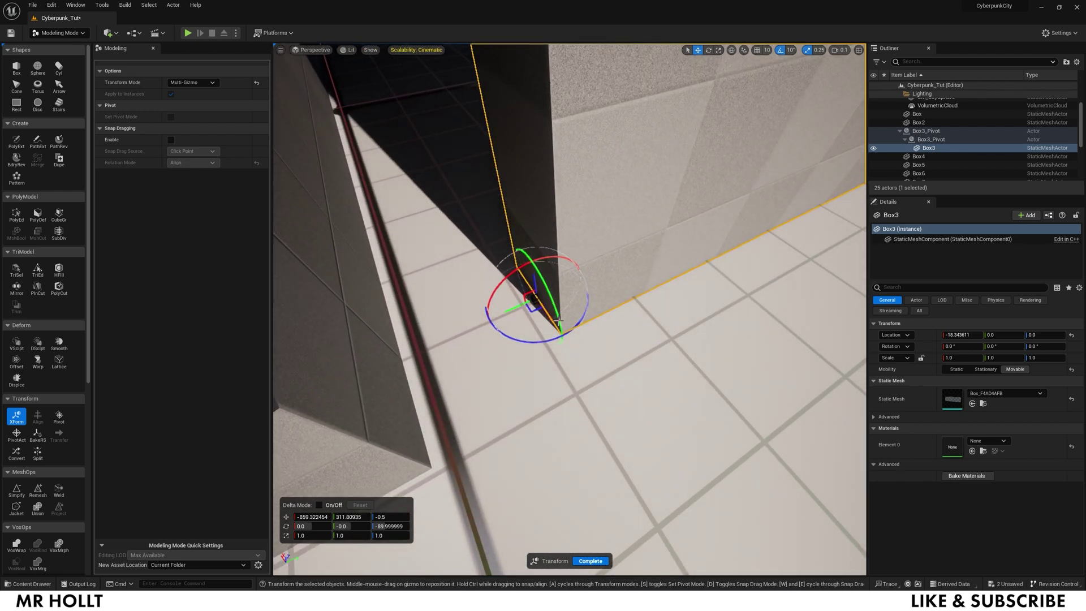
pyautogui.moveTo(581, 351); pyautogui.dragTo(673, 309, button='right')
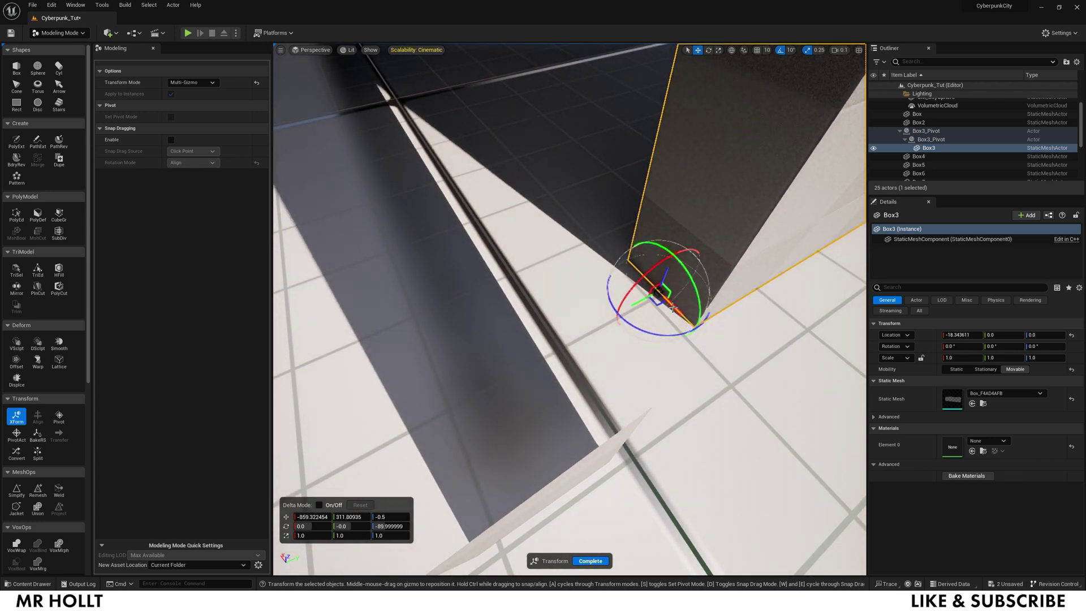
pyautogui.moveTo(673, 308); pyautogui.dragTo(674, 311, button='middle')
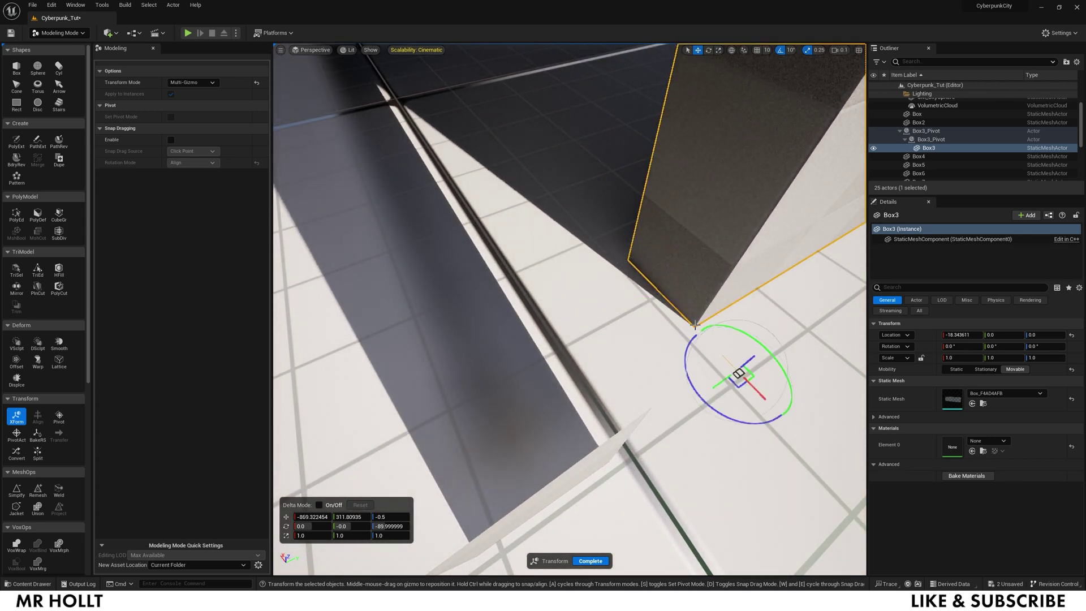
pyautogui.moveTo(773, 334); pyautogui.dragTo(696, 380, button='right')
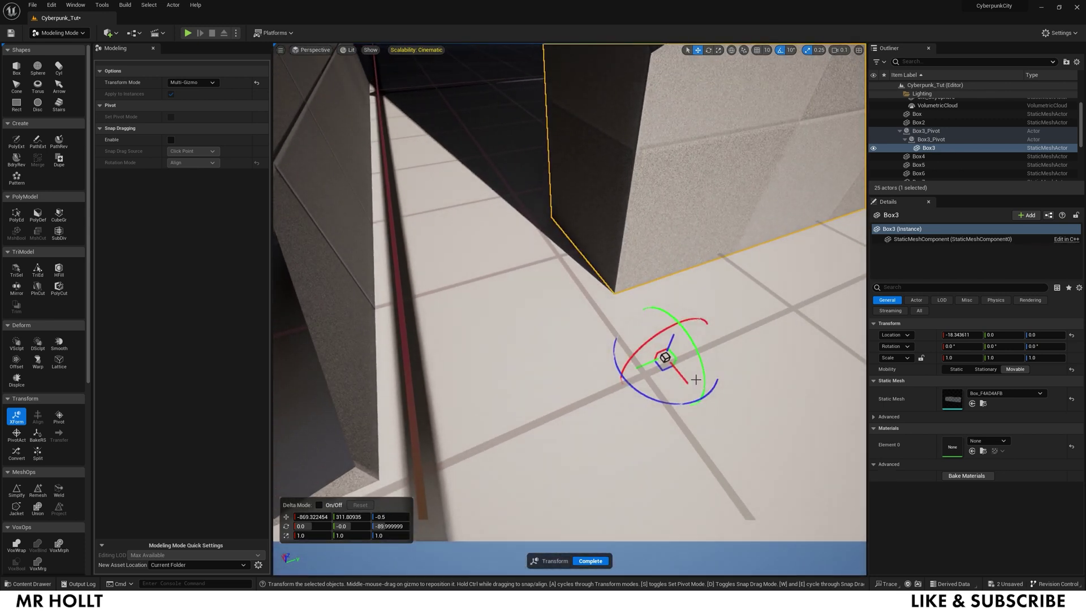
pyautogui.moveTo(693, 376); pyautogui.dragTo(615, 295, button='middle')
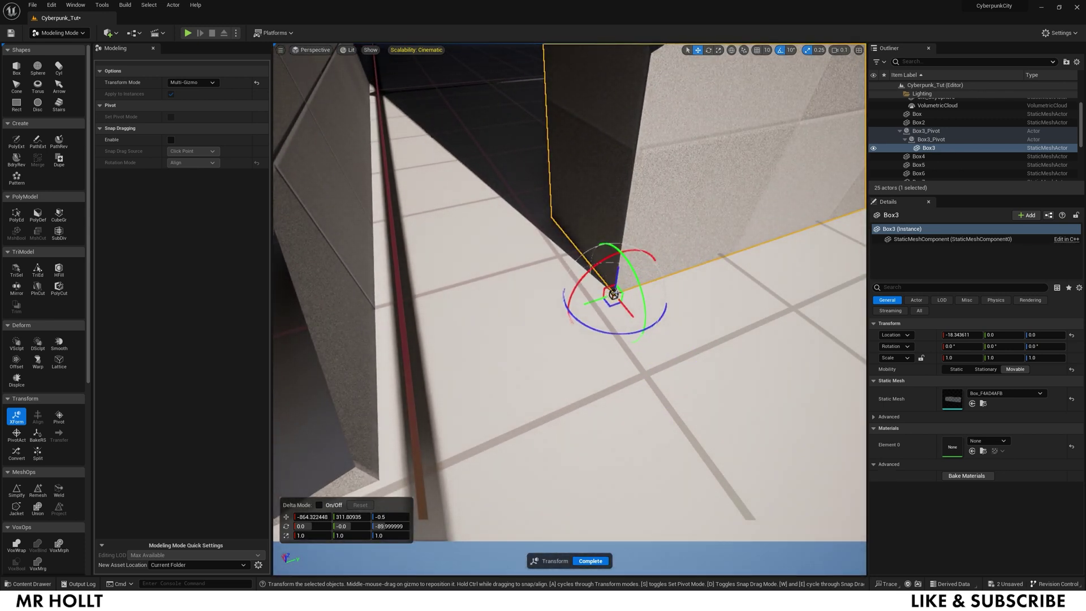
# Snap the end wall's bottom corner onto the adjoining side wall's outer corner to close the gap
pyautogui.moveTo(705, 317); pyautogui.dragTo(755, 333, button='right')
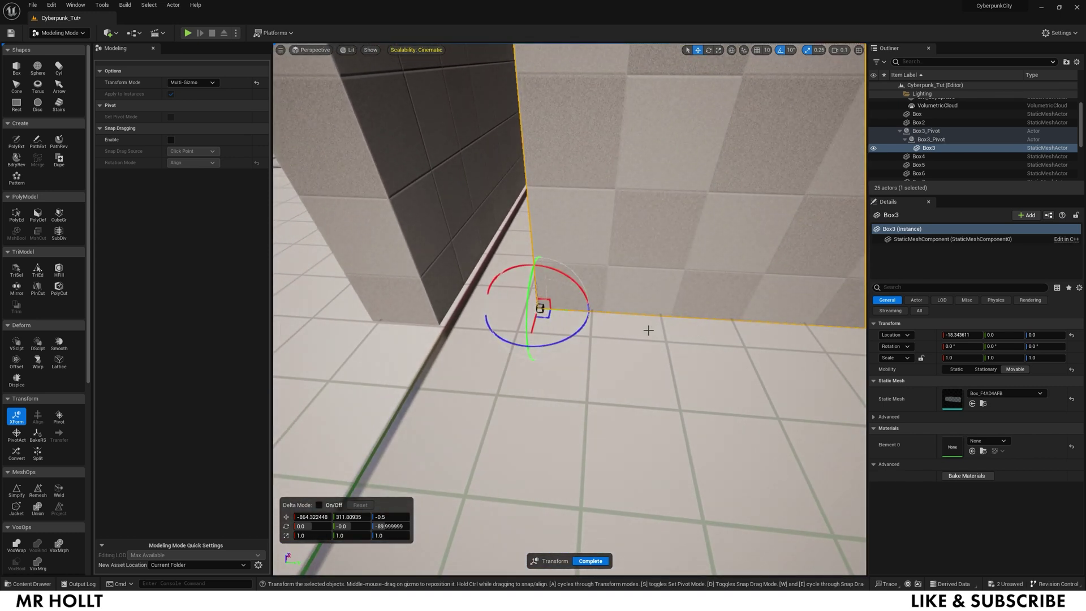
pyautogui.moveTo(648, 331); pyautogui.dragTo(624, 329, button='right')
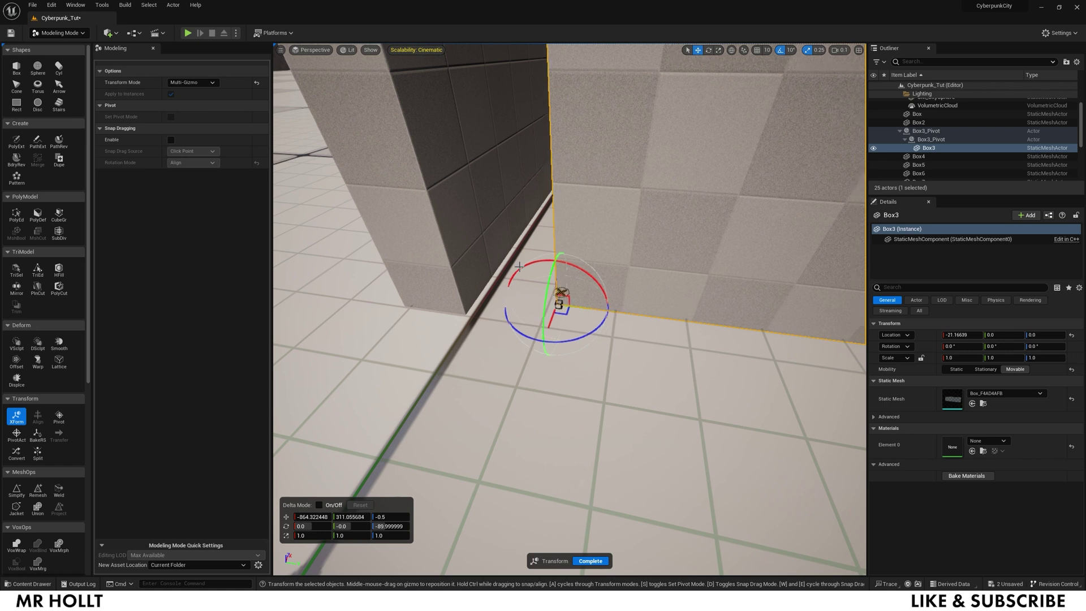
pyautogui.moveTo(587, 309); pyautogui.dragTo(455, 228)
pyautogui.press('s')
pyautogui.moveTo(455, 228); pyautogui.dragTo(416, 240, button='right')
pyautogui.moveTo(545, 289); pyautogui.dragTo(516, 224)
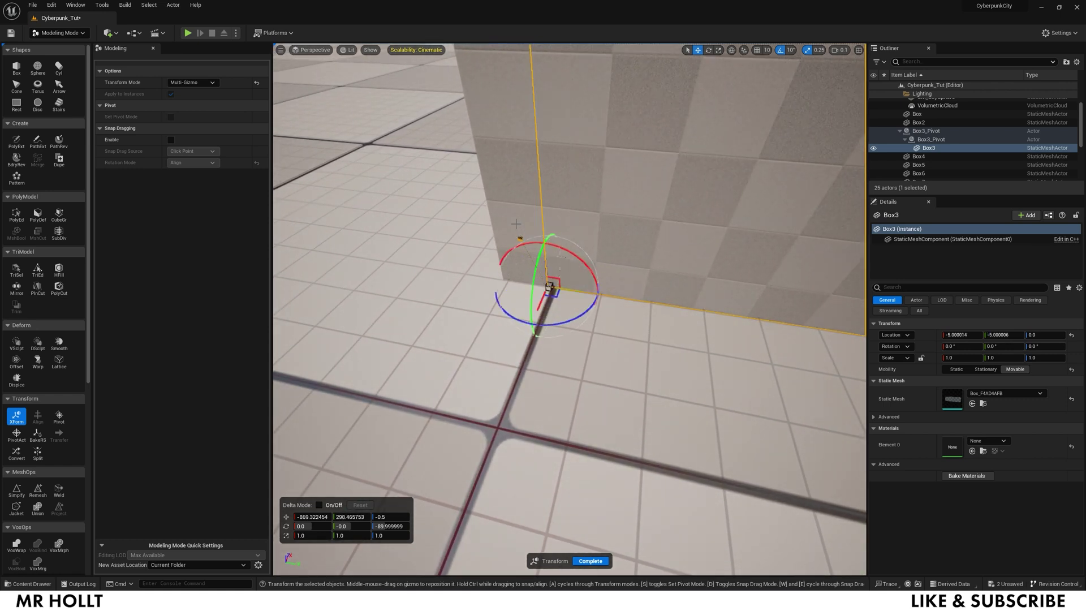
pyautogui.press('s')
pyautogui.moveTo(512, 200); pyautogui.dragTo(553, 222, button='right')
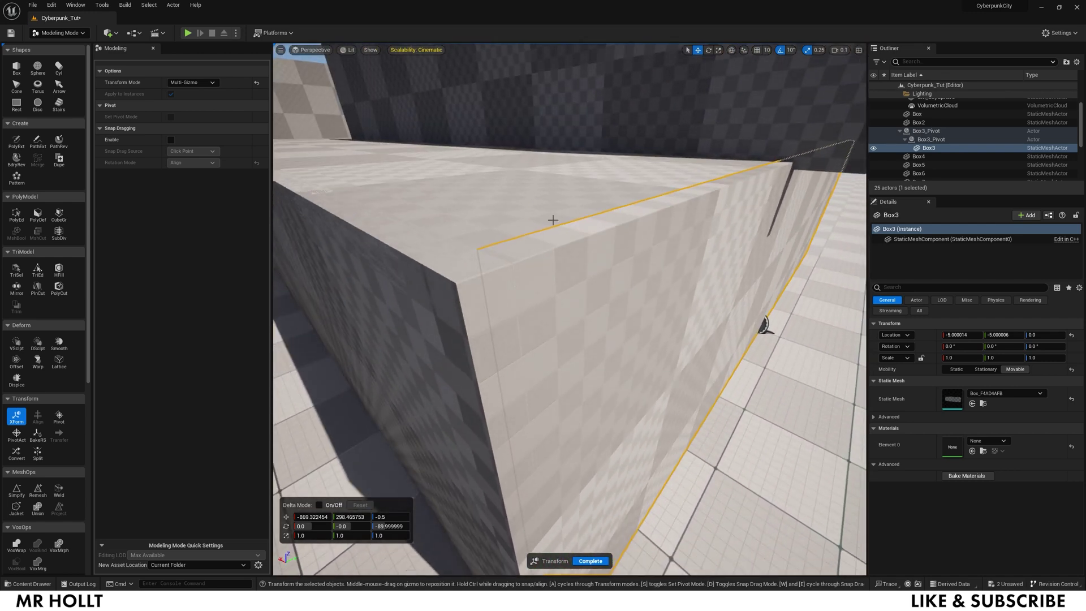
pyautogui.moveTo(507, 296); pyautogui.dragTo(521, 288, button='right')
pyautogui.moveTo(634, 299); pyautogui.dragTo(622, 322, button='right')
# Undo the accidental lift of the end wall and complete its transform, with the roof slab selected
pyautogui.click(536, 237)
pyautogui.moveTo(536, 237)
pyautogui.mouseDown(button='right')
pyautogui.moveTo(540, 263)
pyautogui.moveTo(538, 255)
pyautogui.mouseUp(button='right')
pyautogui.moveTo(406, 276); pyautogui.dragTo(406, 276, button='right')
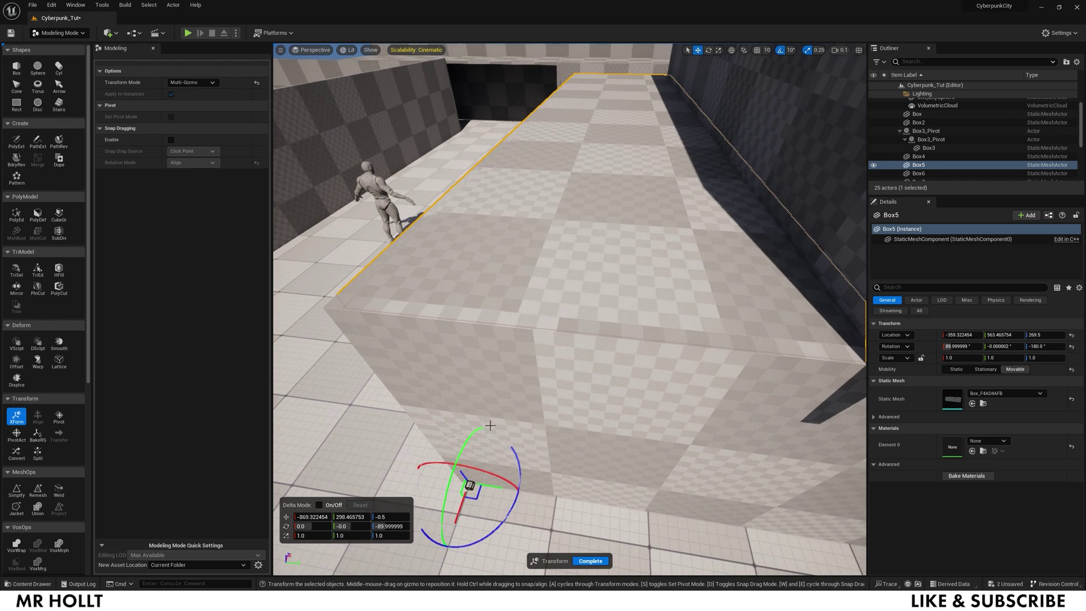
pyautogui.moveTo(469, 481); pyautogui.dragTo(469, 469)
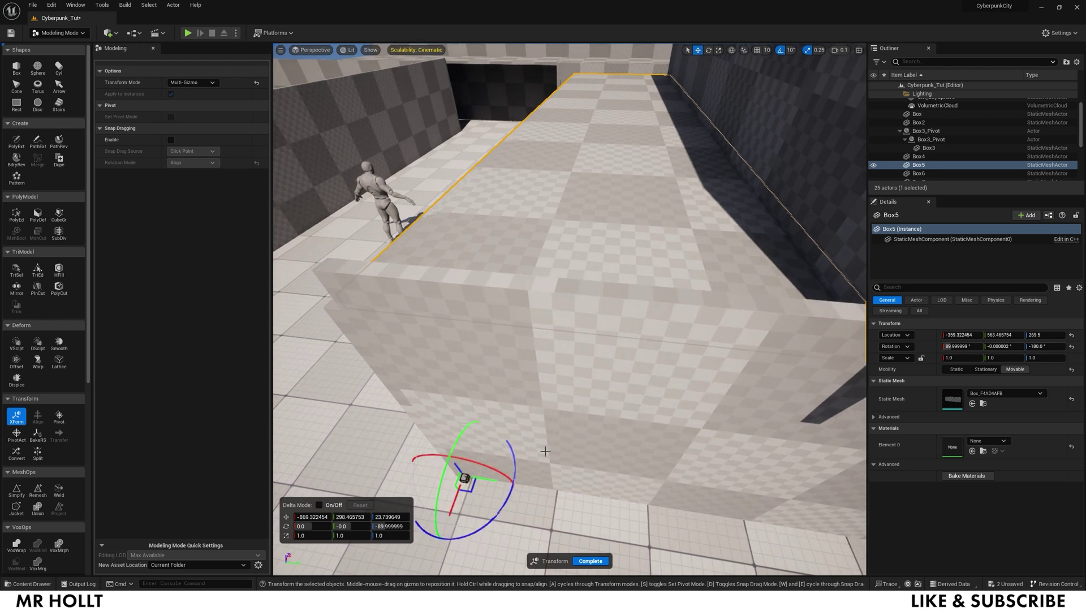
pyautogui.hotkey('ctrl', 'z')
pyautogui.click(590, 561)
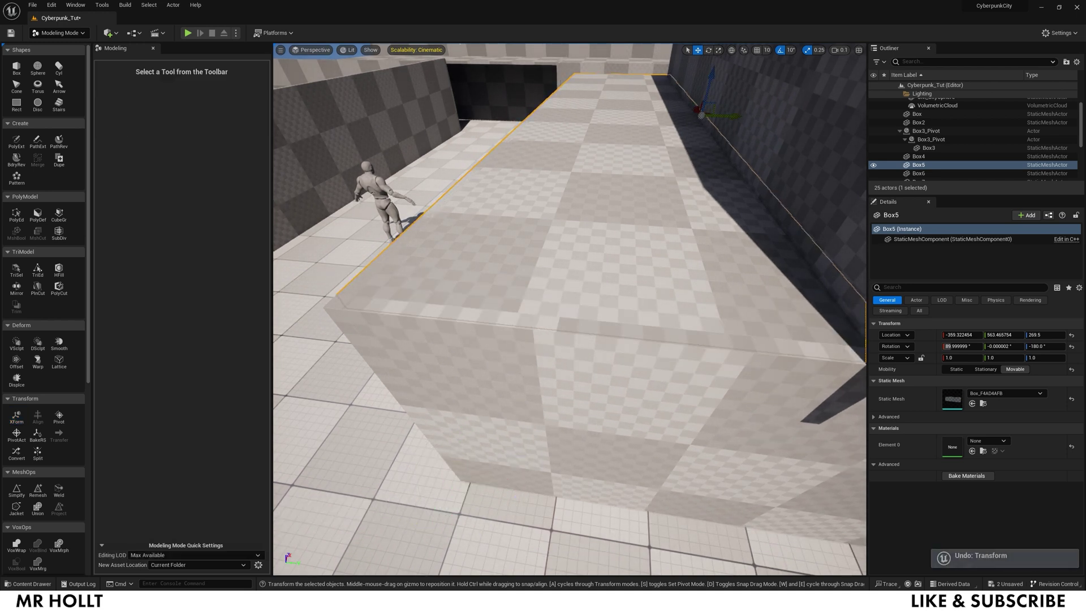
# Lift the roof slab off the walls with the Transform tool, to about X -375 and Z 303
pyautogui.moveTo(576, 270); pyautogui.dragTo(576, 270, button='right')
pyautogui.moveTo(562, 373); pyautogui.dragTo(562, 372, button='right')
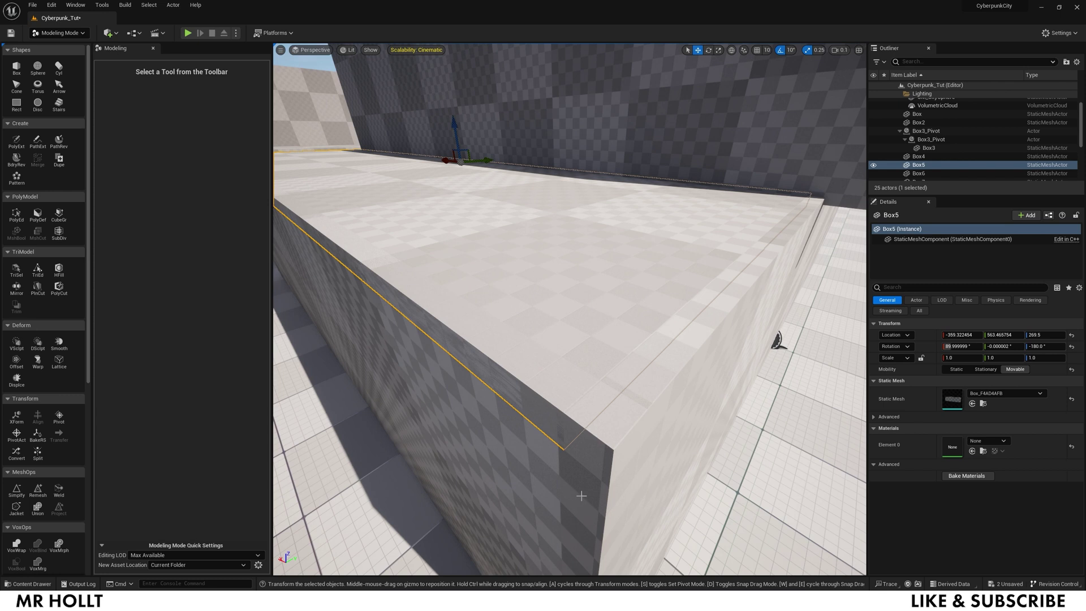
pyautogui.click(16, 419)
pyautogui.moveTo(457, 137)
pyautogui.mouseDown()
pyautogui.moveTo(455, 113)
pyautogui.moveTo(469, 138)
pyautogui.mouseUp()
pyautogui.moveTo(584, 276)
pyautogui.mouseDown(button='right')
pyautogui.moveTo(579, 260)
pyautogui.moveTo(585, 276)
pyautogui.mouseUp(button='right')
pyautogui.moveTo(535, 183); pyautogui.dragTo(585, 198, button='right')
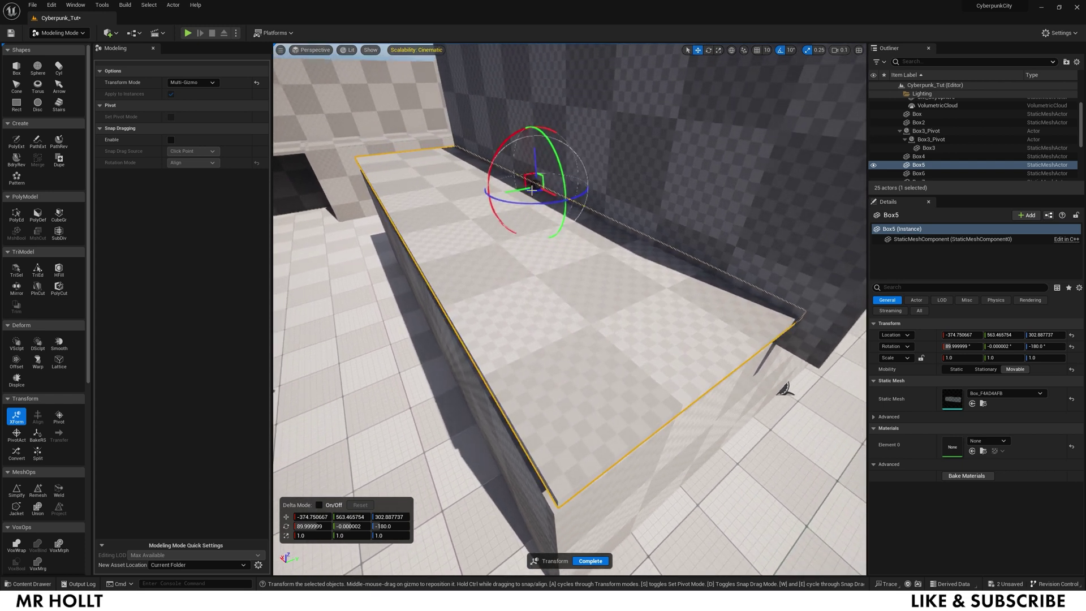
# Reposition the roof slab's gizmo to its underside corner above the building's outer corner
pyautogui.moveTo(512, 194); pyautogui.dragTo(562, 506, button='middle')
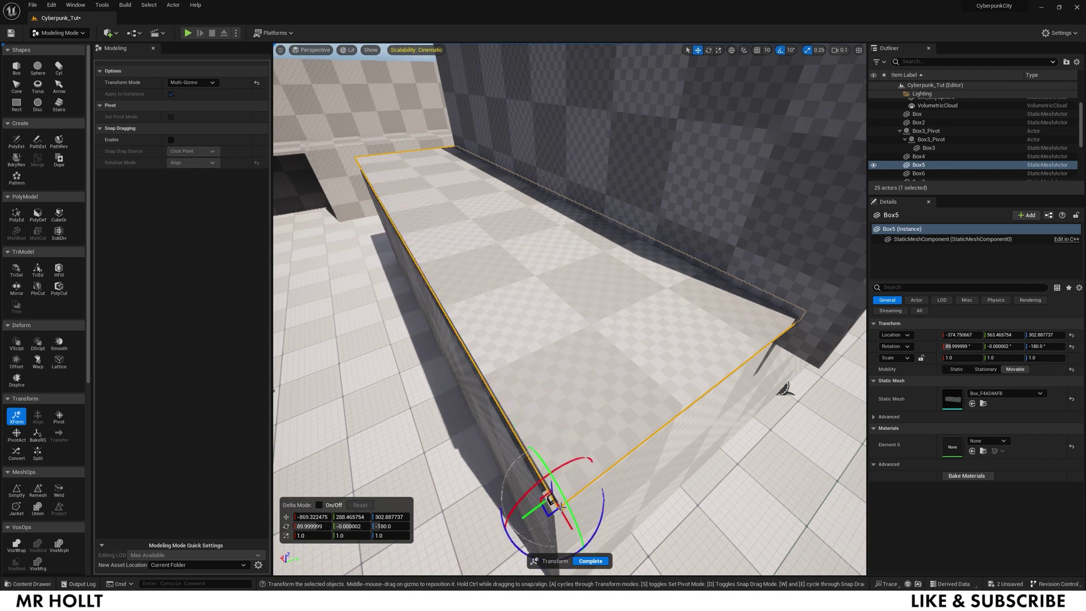
pyautogui.moveTo(561, 507); pyautogui.dragTo(518, 386, button='right')
pyautogui.press('q')
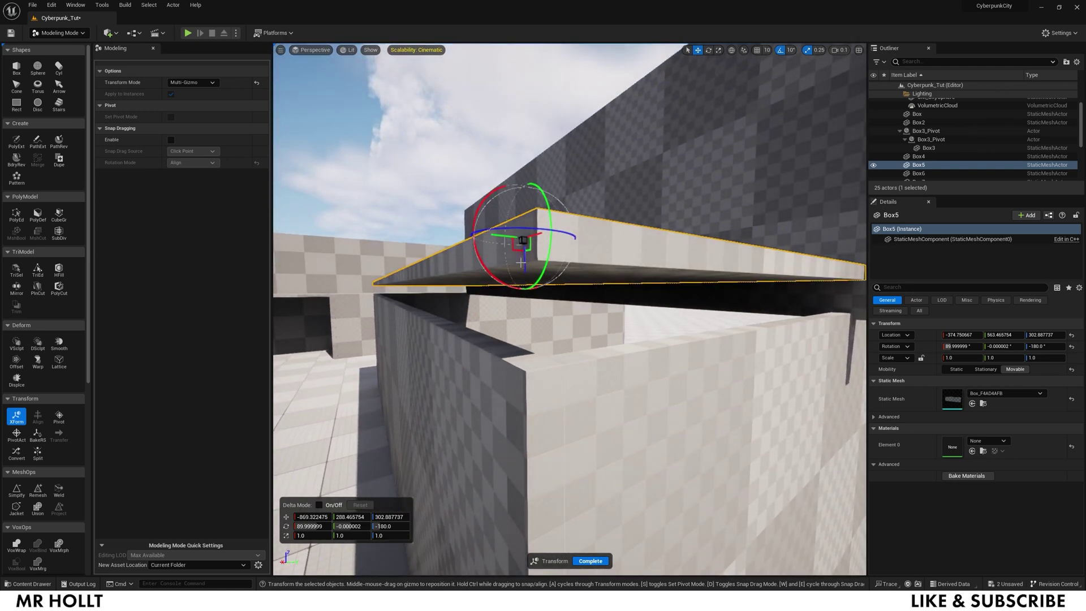
pyautogui.click(526, 261)
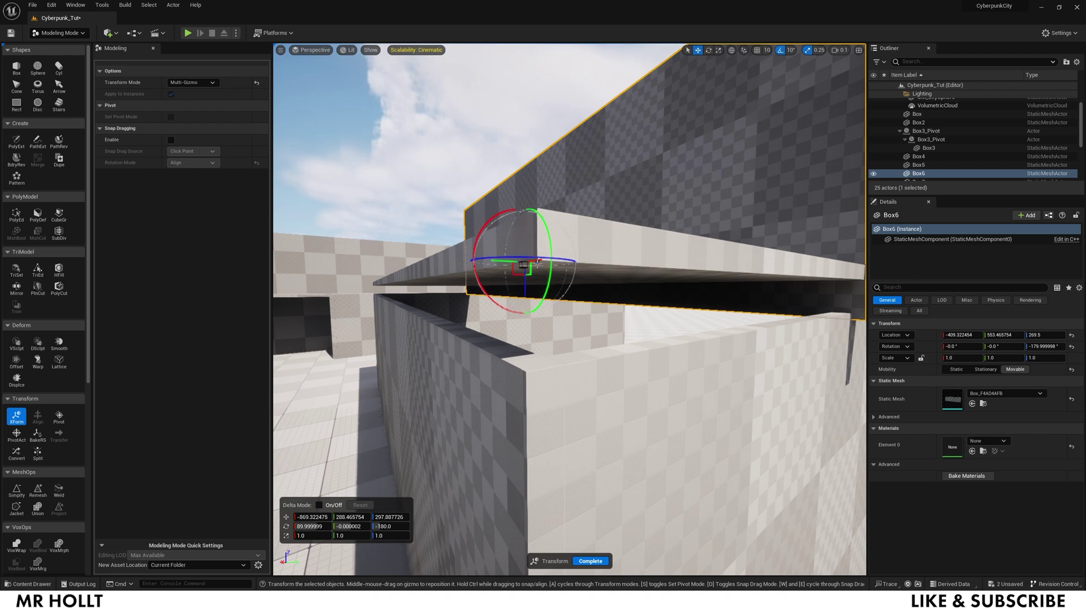
pyautogui.moveTo(536, 259); pyautogui.dragTo(539, 259, button='middle')
pyautogui.press('e')
pyautogui.moveTo(536, 260); pyautogui.dragTo(536, 308, button='right')
# Snap the roof slab down onto the walls, aligning its corner at about X -869 and Z 274.5, and complete the transform
pyautogui.moveTo(536, 183)
pyautogui.mouseDown()
pyautogui.moveTo(552, 279)
pyautogui.moveTo(535, 284)
pyautogui.mouseUp()
pyautogui.moveTo(559, 328); pyautogui.dragTo(602, 288, button='right')
pyautogui.press('q')
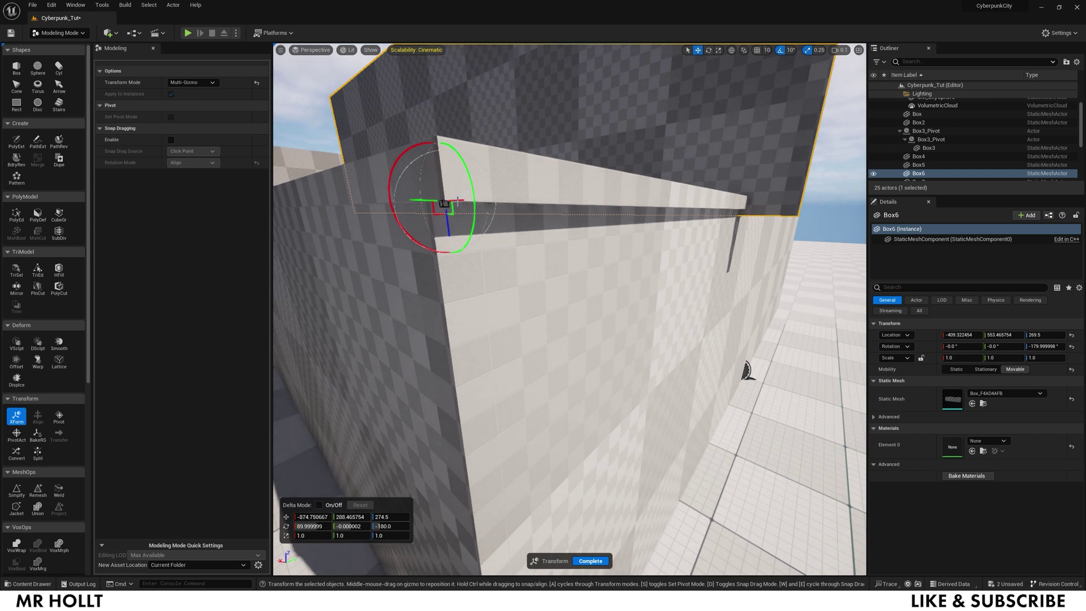
pyautogui.moveTo(456, 199); pyautogui.dragTo(471, 228)
pyautogui.press('e')
pyautogui.moveTo(568, 265); pyautogui.dragTo(543, 294, button='right')
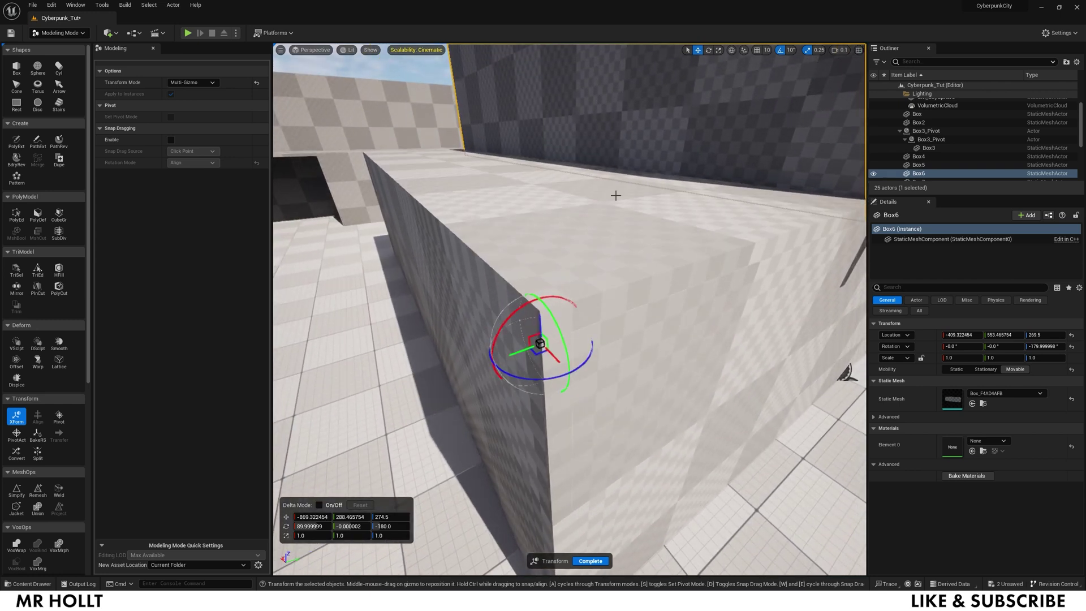
pyautogui.moveTo(567, 365)
pyautogui.mouseDown(button='right')
pyautogui.moveTo(611, 340)
pyautogui.moveTo(567, 367)
pyautogui.mouseUp(button='right')
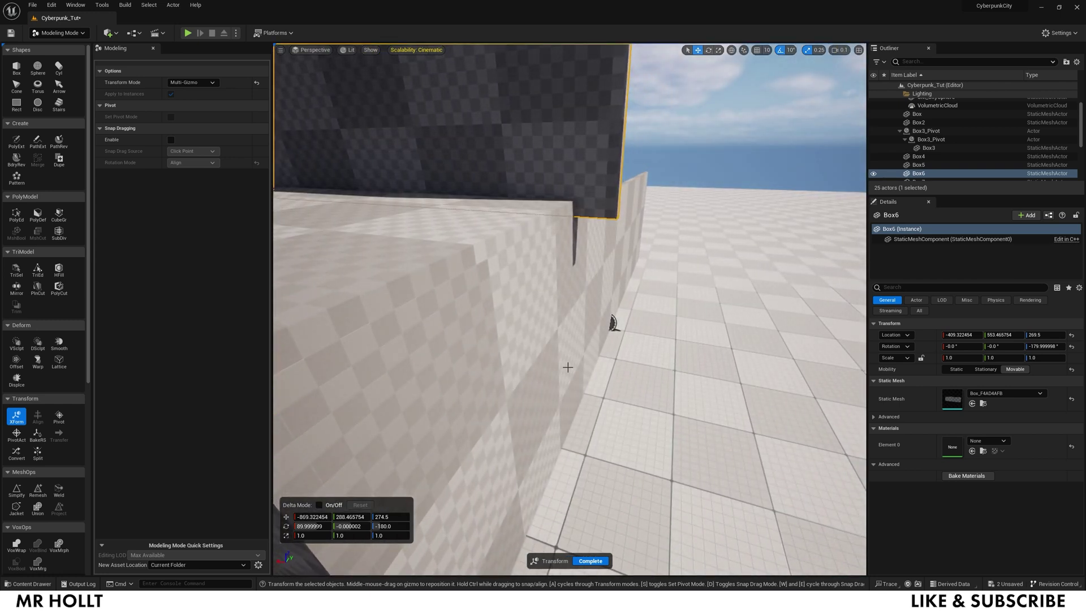
pyautogui.click(590, 560)
# Move the dark upper wall along Y to about 573 and reposition its gizmo to the bottom front corner
pyautogui.moveTo(591, 560); pyautogui.dragTo(508, 464, button='right')
pyautogui.moveTo(639, 385); pyautogui.dragTo(685, 378, button='right')
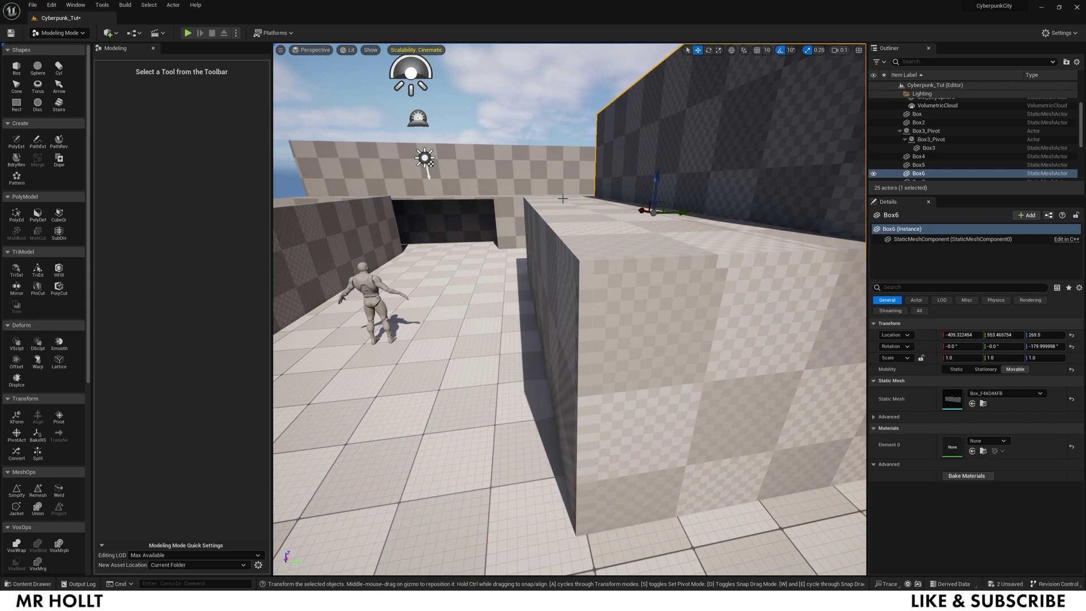
pyautogui.moveTo(562, 199); pyautogui.dragTo(755, 450, button='right')
pyautogui.moveTo(560, 351)
pyautogui.mouseDown(button='right')
pyautogui.moveTo(588, 351)
pyautogui.moveTo(560, 351)
pyautogui.mouseUp(button='right')
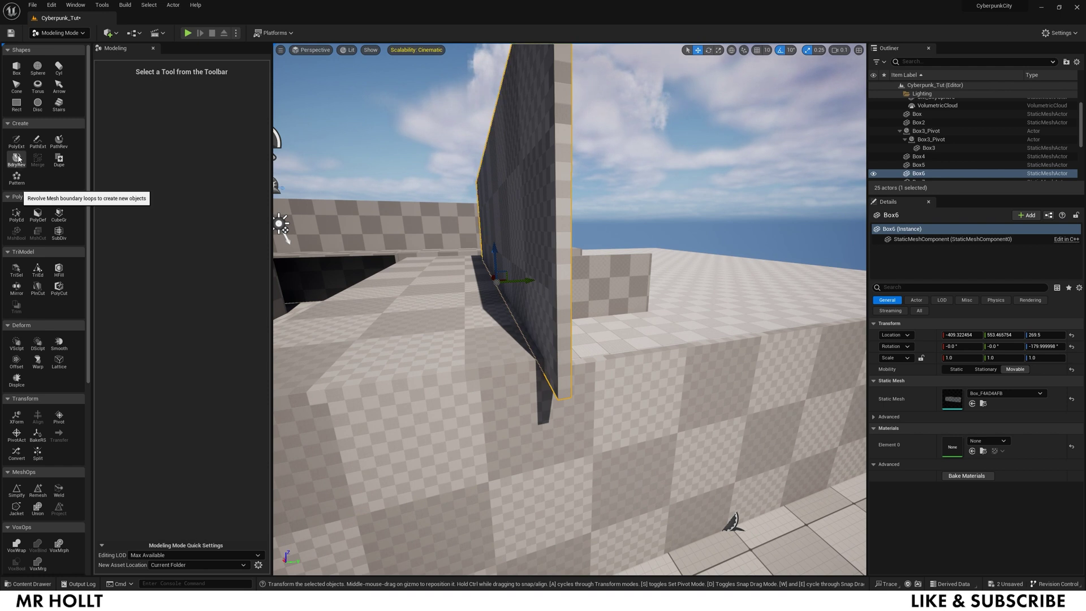
pyautogui.click(17, 417)
pyautogui.moveTo(486, 197)
pyautogui.mouseDown()
pyautogui.moveTo(500, 195)
pyautogui.moveTo(498, 204)
pyautogui.mouseUp()
pyautogui.moveTo(498, 204); pyautogui.dragTo(580, 368, button='right')
pyautogui.moveTo(415, 274); pyautogui.dragTo(611, 400)
pyautogui.moveTo(610, 400)
pyautogui.mouseDown(button='right')
pyautogui.moveTo(650, 396)
pyautogui.moveTo(623, 385)
pyautogui.mouseUp(button='right')
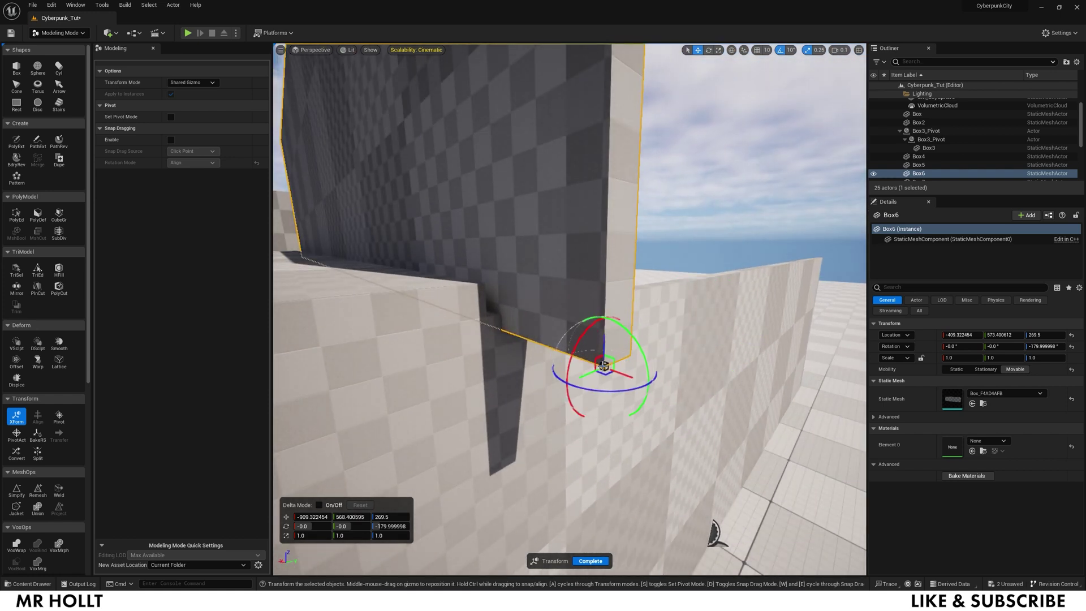
# Snap the dark upper wall's bottom corner onto the roof corner, at about X -869, Y 568 and Z 274.5, and complete the transform
pyautogui.moveTo(622, 377); pyautogui.dragTo(591, 317)
pyautogui.press('d')
pyautogui.moveTo(591, 316); pyautogui.dragTo(611, 393, button='right')
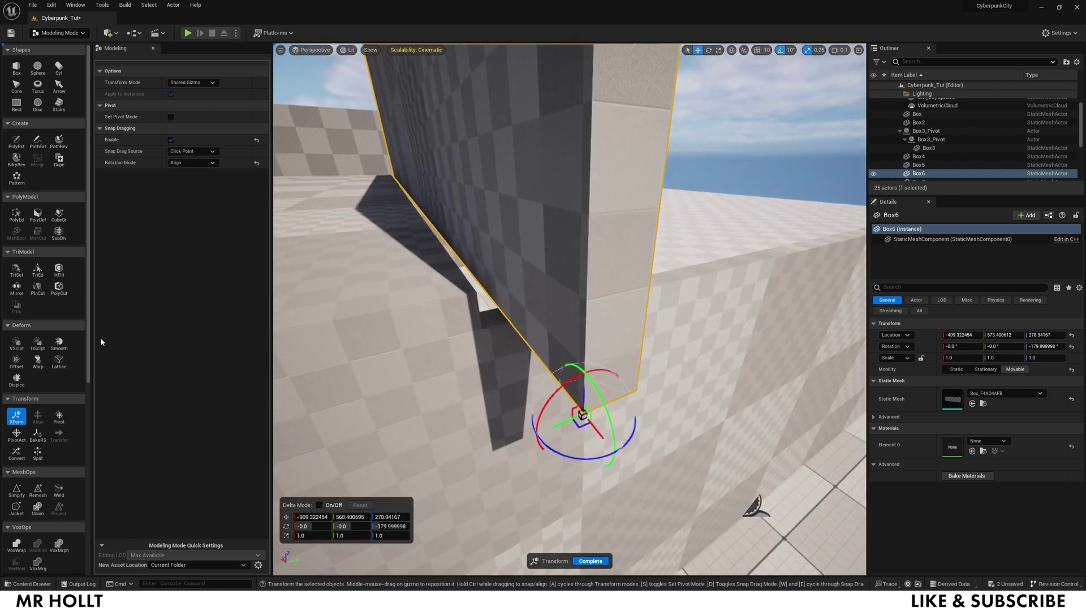
pyautogui.moveTo(595, 433); pyautogui.dragTo(508, 345)
pyautogui.moveTo(503, 347); pyautogui.dragTo(447, 333, button='right')
pyautogui.moveTo(390, 284); pyautogui.dragTo(563, 305)
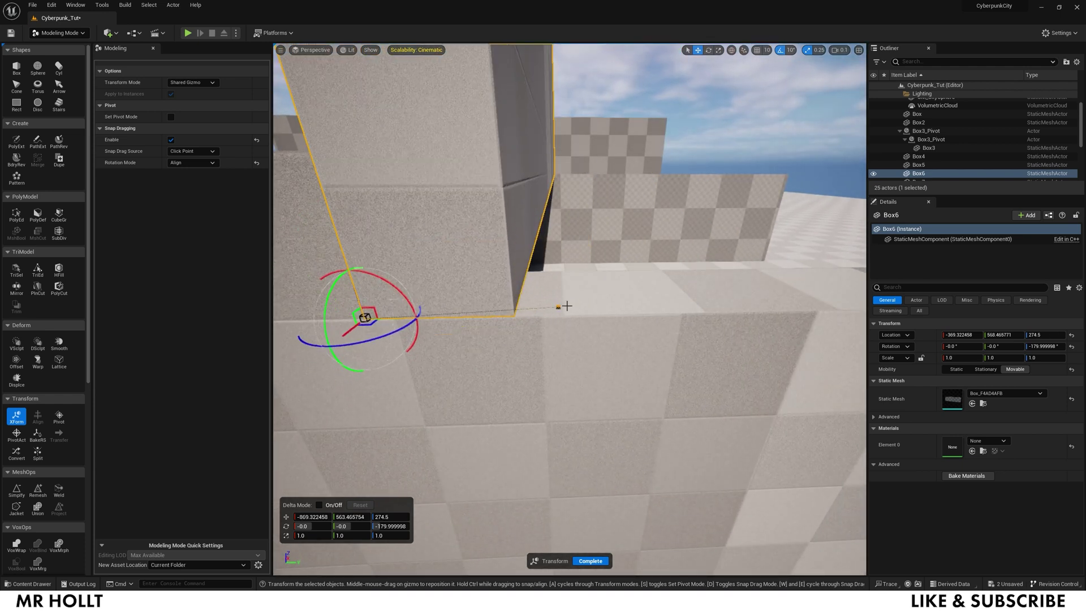
pyautogui.click(590, 560)
pyautogui.moveTo(591, 560); pyautogui.dragTo(590, 560, button='right')
# Move the light wall under the roof along Y to about 798 with the Transform tool, then close the tool
pyautogui.click(376, 390)
pyautogui.moveTo(377, 390); pyautogui.dragTo(349, 396)
pyautogui.click(16, 416)
pyautogui.moveTo(413, 345); pyautogui.dragTo(414, 345, button='right')
pyautogui.moveTo(829, 483); pyautogui.dragTo(634, 134)
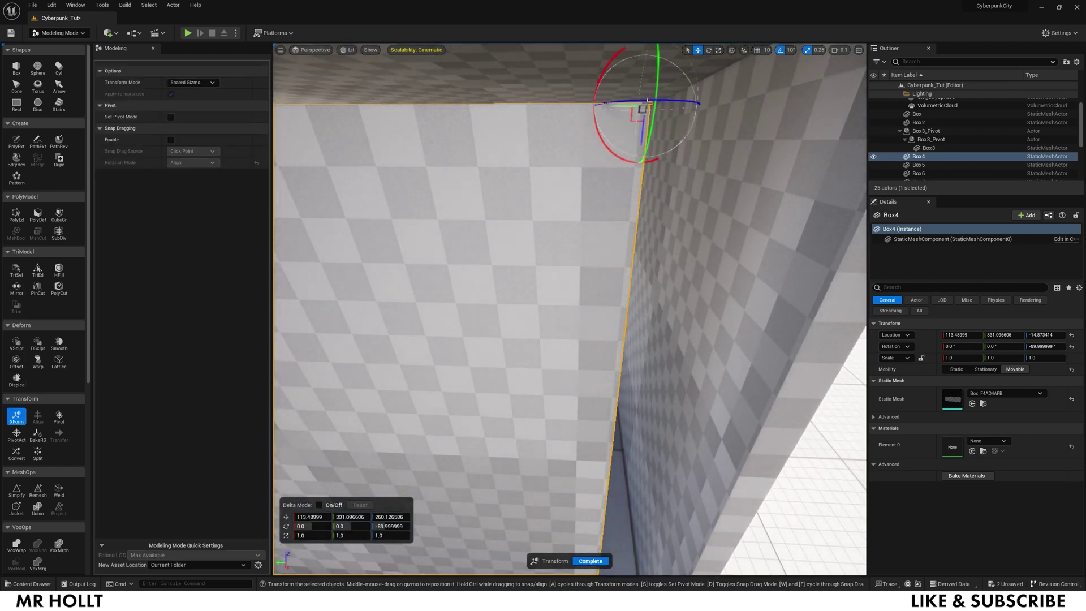
pyautogui.moveTo(685, 128); pyautogui.dragTo(604, 128, button='right')
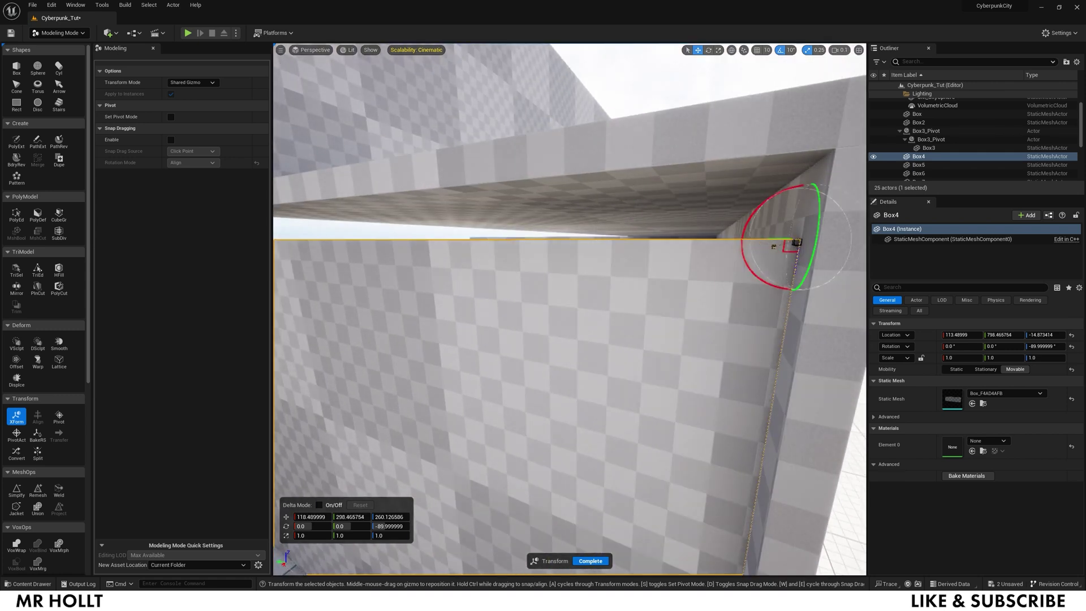
pyautogui.moveTo(797, 263); pyautogui.dragTo(724, 141, button='right')
pyautogui.click(591, 399)
pyautogui.moveTo(590, 399); pyautogui.dragTo(649, 405, button='right')
pyautogui.press('Escape')
# Shift the roof slab above the outer wall to about X 603 and Y 699, and save the level
pyautogui.click(808, 231)
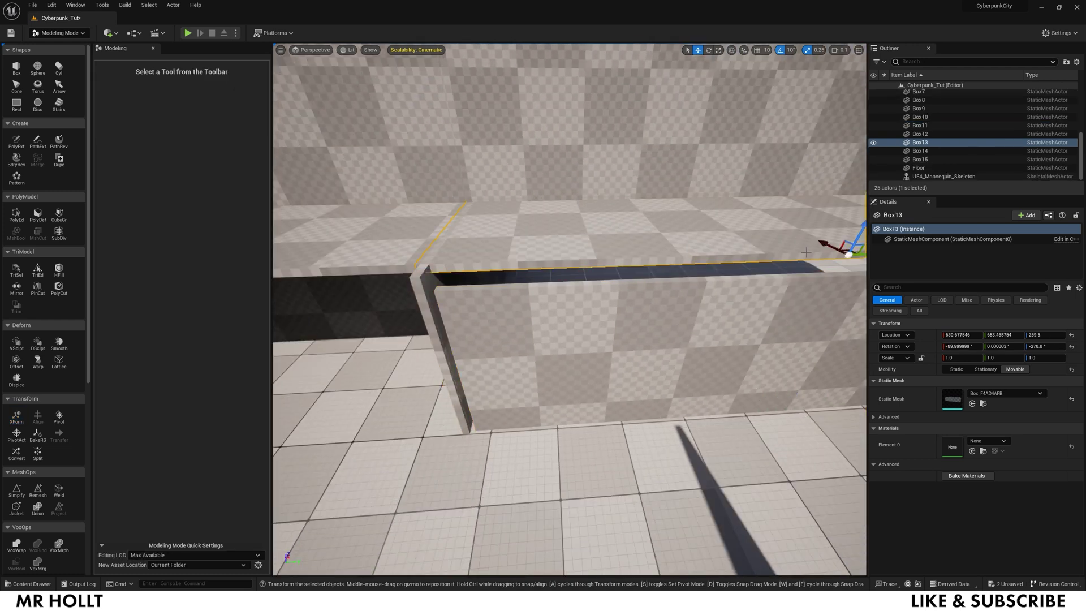
pyautogui.moveTo(807, 229); pyautogui.dragTo(808, 230, button='right')
pyautogui.moveTo(807, 230); pyautogui.dragTo(814, 225)
pyautogui.moveTo(814, 225); pyautogui.dragTo(815, 225, button='right')
pyautogui.click(815, 226)
pyautogui.moveTo(565, 283); pyautogui.dragTo(566, 283, button='right')
pyautogui.click(707, 311)
pyautogui.click(32, 5)
pyautogui.click(54, 100)
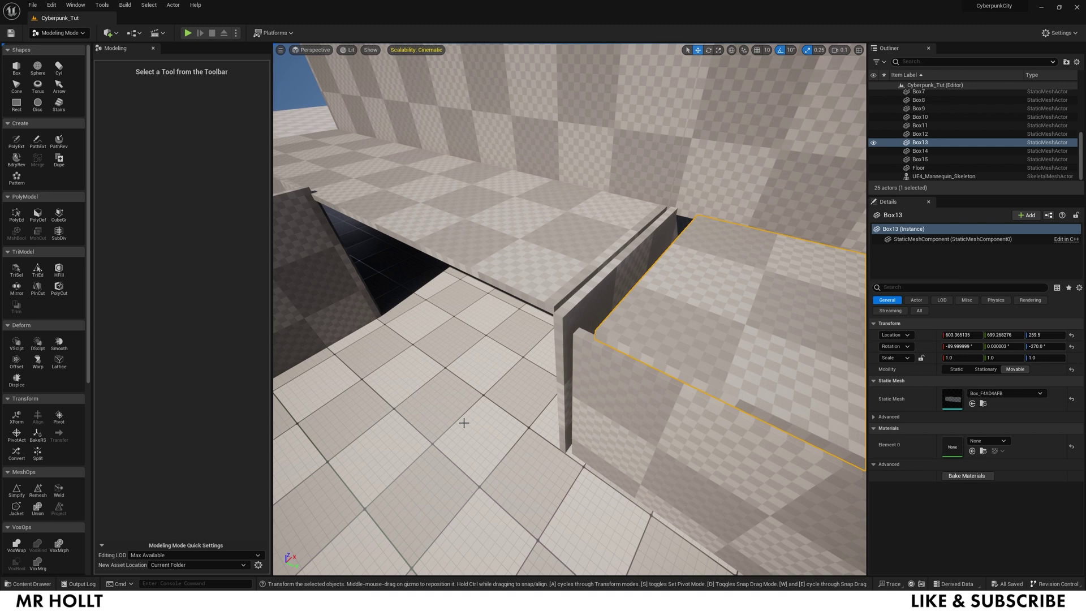
pyautogui.moveTo(465, 467); pyautogui.dragTo(509, 464, button='right')
pyautogui.press('w')
pyautogui.press('s')
pyautogui.click(465, 467)
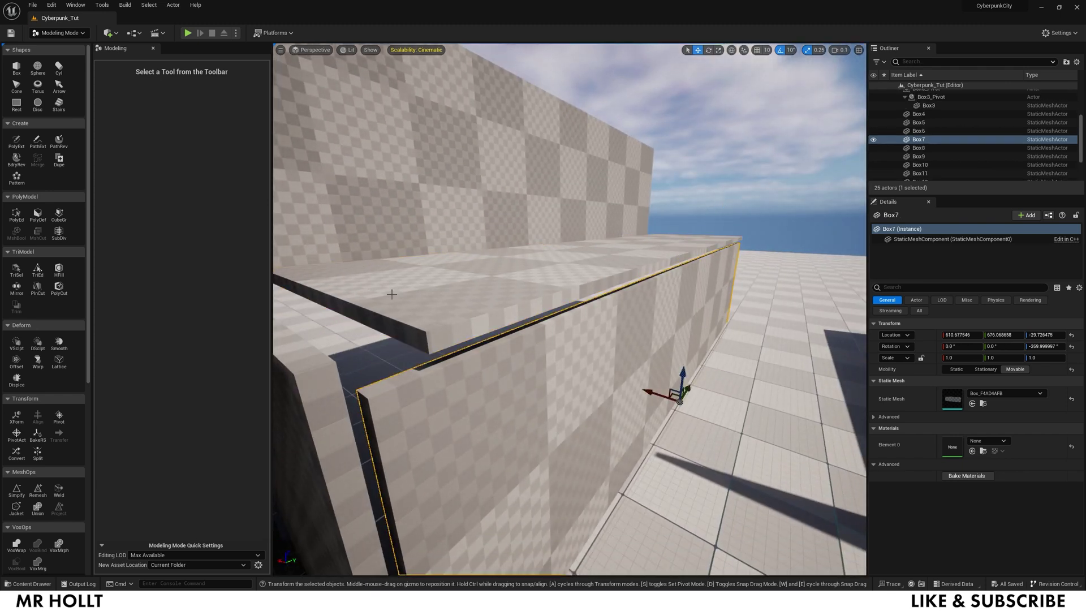
pyautogui.hotkey('ctrl', 'z')
# Reposition the roof slab's gizmo to its near corner, snap it to the adjoining wall at about X 601 and Y 668, and complete the transform
pyautogui.click(19, 420)
pyautogui.moveTo(478, 363); pyautogui.dragTo(745, 290, button='right')
pyautogui.moveTo(793, 274); pyautogui.dragTo(417, 420, button='middle')
pyautogui.moveTo(415, 436); pyautogui.dragTo(356, 444, button='right')
pyautogui.press('w')
pyautogui.keyDown('ctrl'); pyautogui.moveTo(489, 333); pyautogui.dragTo(436, 297, button='middle'); pyautogui.keyUp('ctrl')
pyautogui.moveTo(436, 296); pyautogui.dragTo(436, 297, button='right')
pyautogui.press('q')
pyautogui.moveTo(639, 252); pyautogui.dragTo(470, 255)
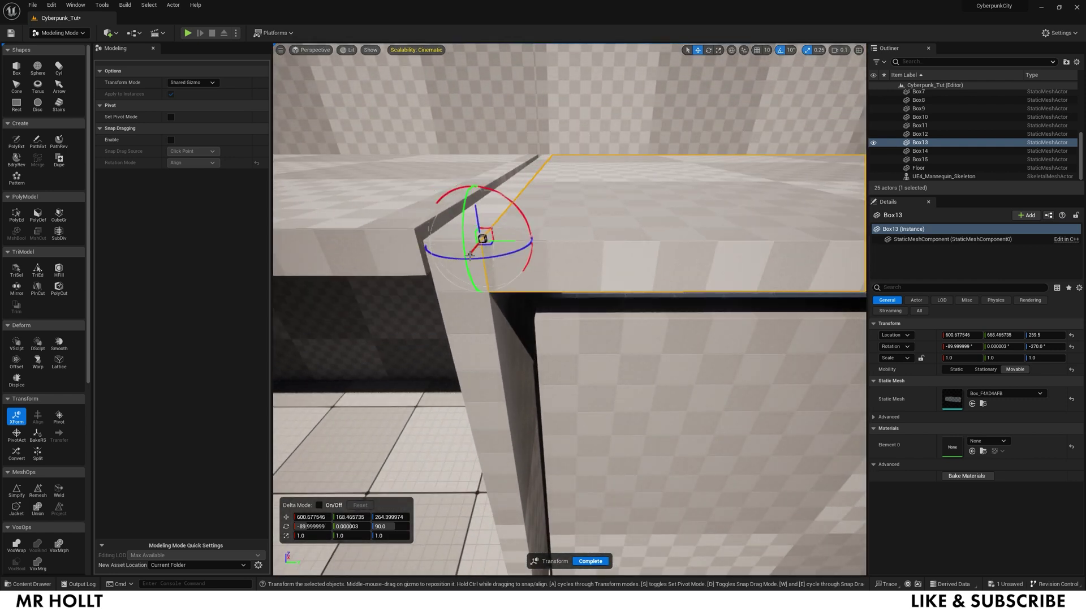
pyautogui.click(589, 560)
# Undo the roof slab's last move along X
pyautogui.moveTo(385, 230); pyautogui.dragTo(385, 231, button='right')
pyautogui.moveTo(731, 320); pyautogui.dragTo(731, 319, button='right')
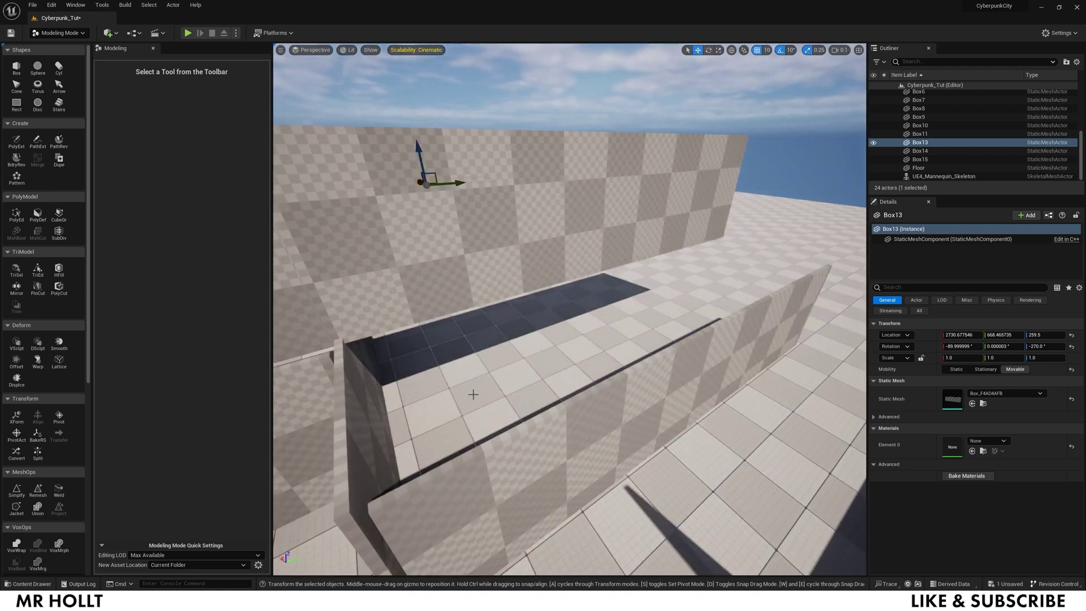
pyautogui.hotkey('ctrl', 'z')
pyautogui.press('e')
pyautogui.press('w')
# Duplicate the roof slab and slide the copy along Y, past about -172, to extend the roof over the street opening
pyautogui.keyDown('alt'); pyautogui.moveTo(742, 311); pyautogui.dragTo(448, 368); pyautogui.keyUp('alt')
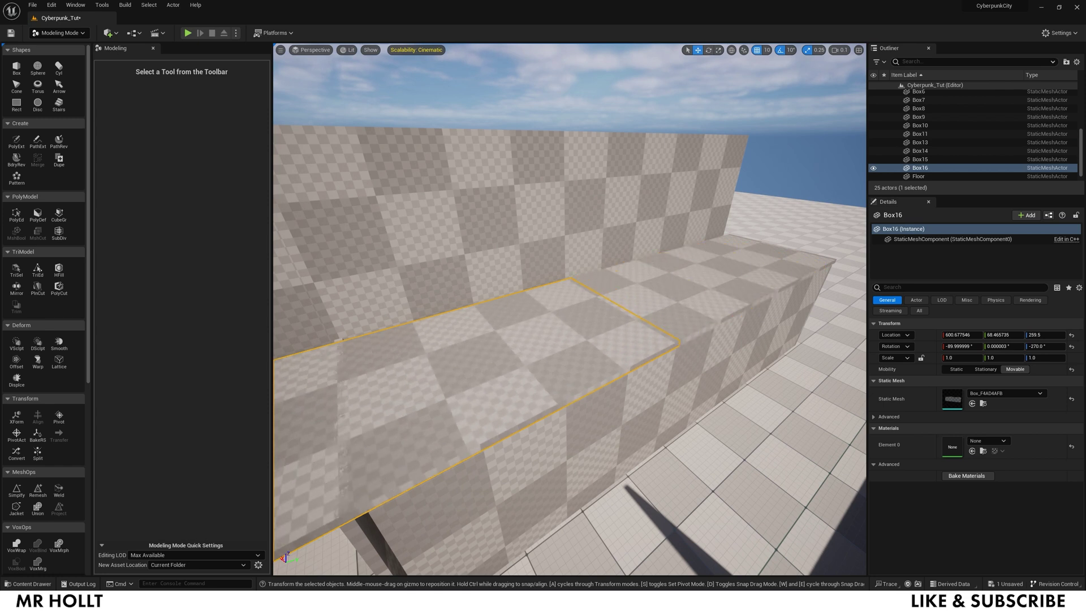
pyautogui.moveTo(449, 368); pyautogui.dragTo(448, 367, button='right')
pyautogui.moveTo(481, 363); pyautogui.dragTo(263, 365)
pyautogui.moveTo(486, 351); pyautogui.dragTo(487, 351, button='right')
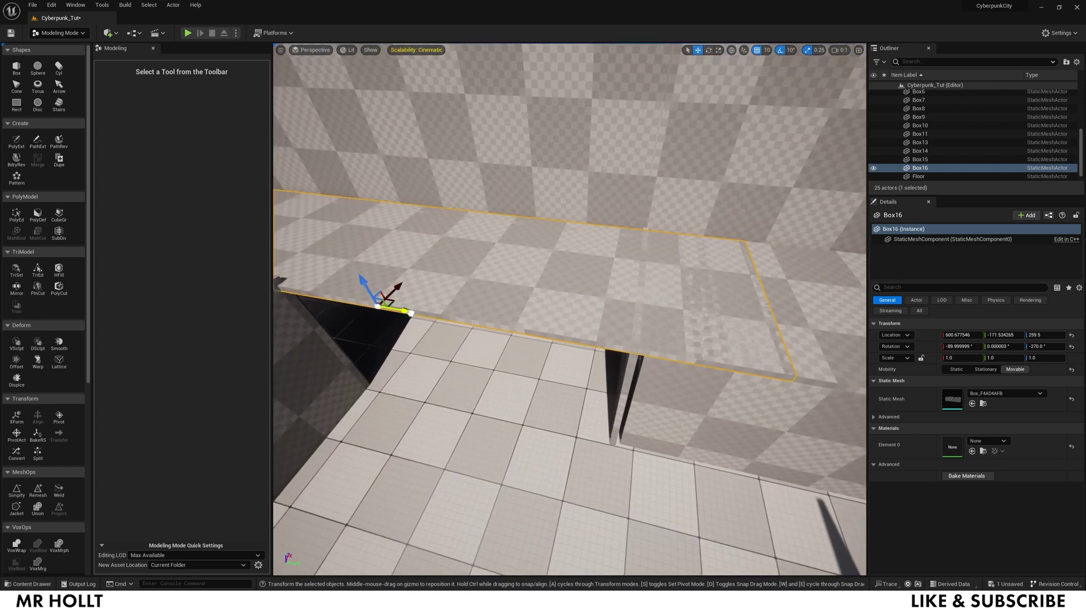
pyautogui.moveTo(410, 314); pyautogui.dragTo(310, 306)
pyautogui.click(311, 305)
pyautogui.moveTo(311, 305); pyautogui.dragTo(310, 305, button='right')
# Snap the outer wall's top corner up to the roof slab, at about X 606, Y 668 and Z -20.5, and complete the transform
pyautogui.moveTo(713, 361); pyautogui.dragTo(713, 361, button='right')
pyautogui.click(714, 360)
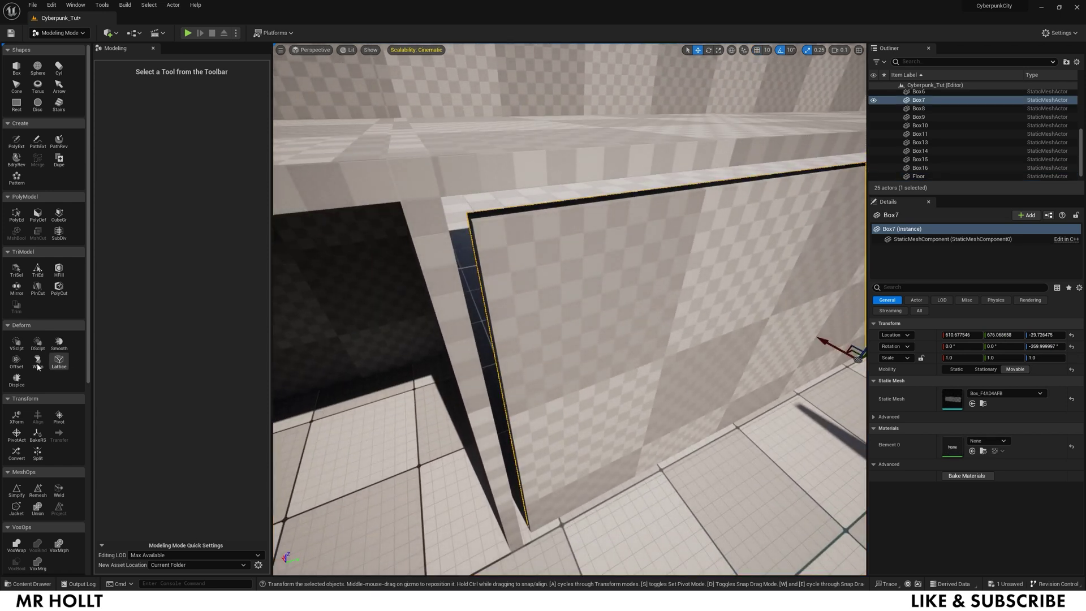
pyautogui.click(16, 417)
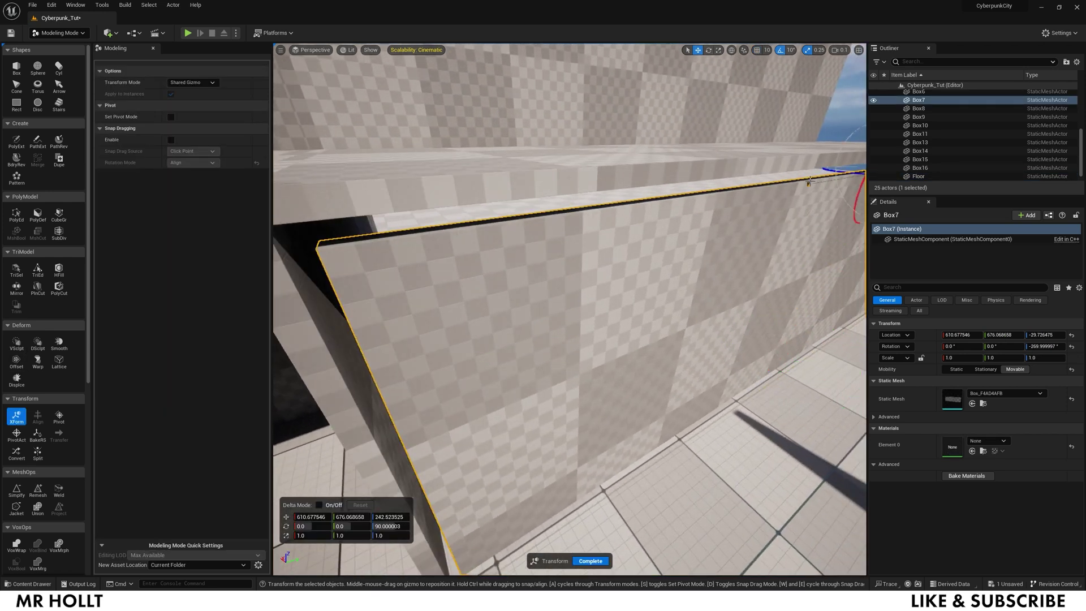
pyautogui.moveTo(791, 226); pyautogui.dragTo(792, 227, button='right')
pyautogui.keyDown('ctrl'); pyautogui.moveTo(831, 198); pyautogui.dragTo(329, 339, button='middle'); pyautogui.keyUp('ctrl')
pyautogui.moveTo(479, 295); pyautogui.dragTo(464, 307, button='right')
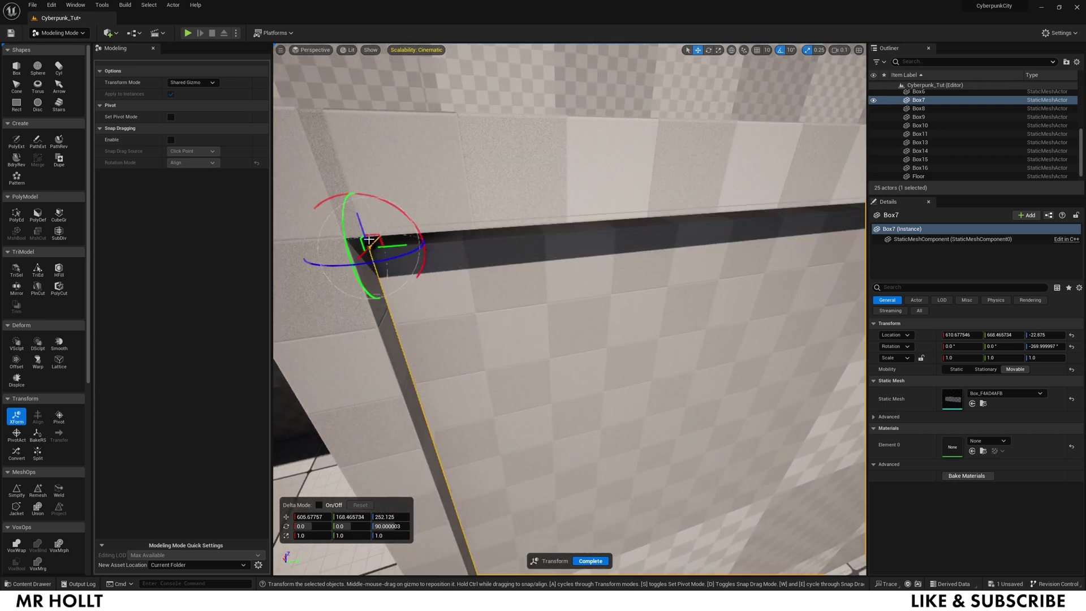
pyautogui.moveTo(369, 240); pyautogui.dragTo(359, 216)
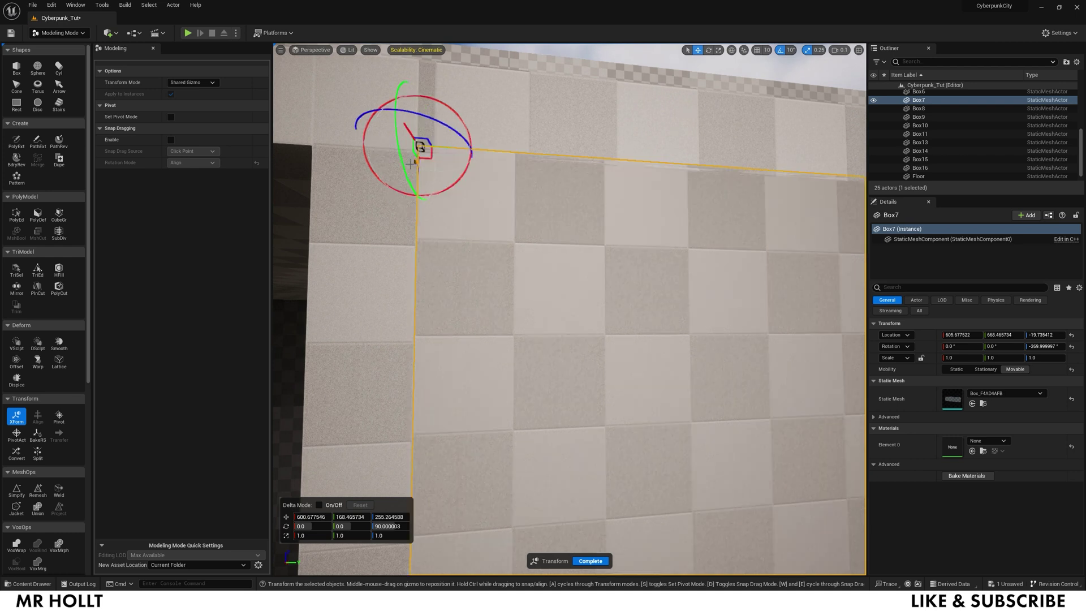
pyautogui.moveTo(401, 157); pyautogui.dragTo(441, 157)
pyautogui.click(586, 561)
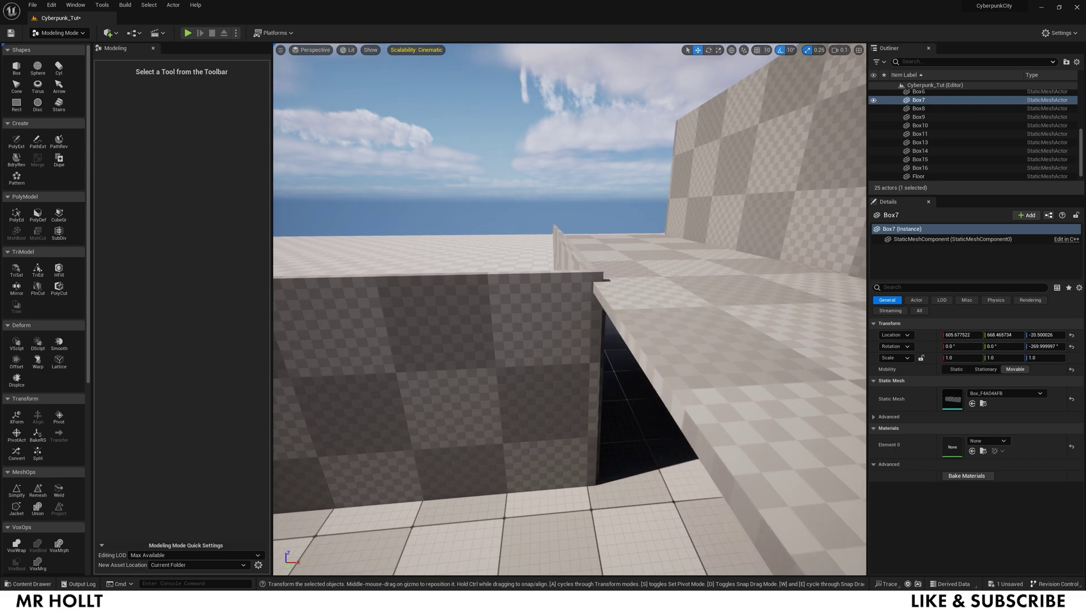
# Delete the redundant upper wall panel Box14 standing on the roof
pyautogui.moveTo(437, 372); pyautogui.dragTo(395, 372, button='right')
pyautogui.click(437, 372)
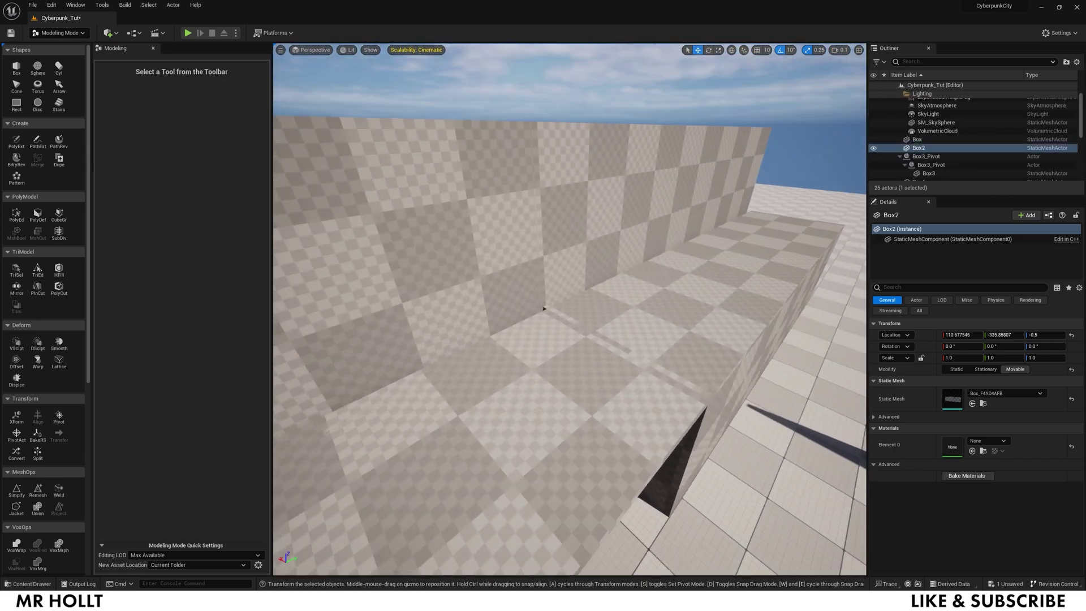
pyautogui.moveTo(544, 309); pyautogui.dragTo(512, 314, button='right')
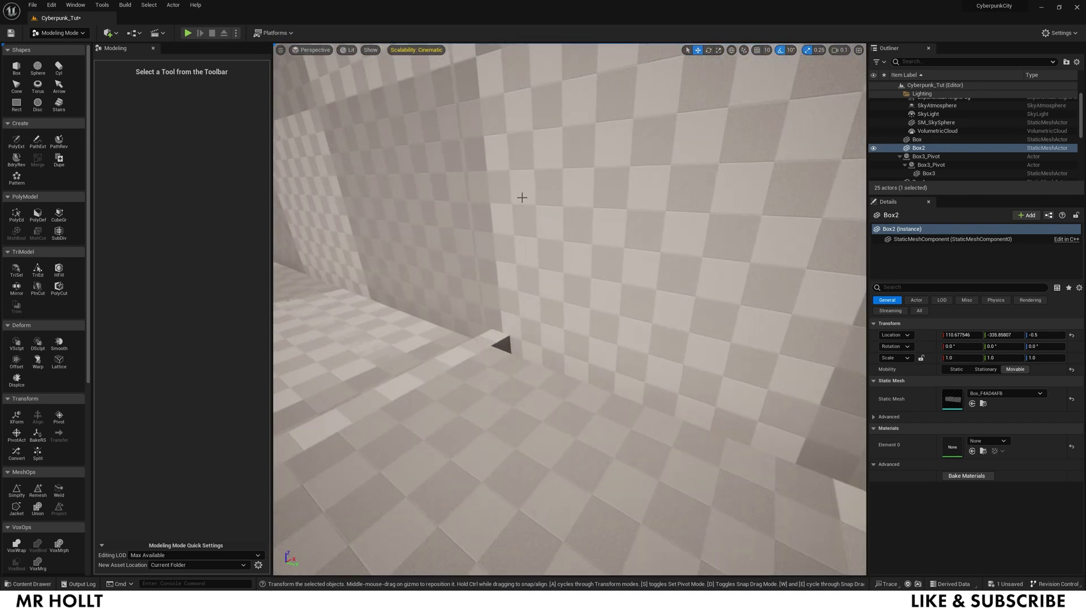
pyautogui.click(522, 197)
pyautogui.press('Delete')
# Move the remaining upper wall Box15 to about X 881 and Z 529.5, align its bottom corner with the roof edge, and complete the transform
pyautogui.moveTo(522, 198); pyautogui.dragTo(622, 198, button='right')
pyautogui.click(522, 197)
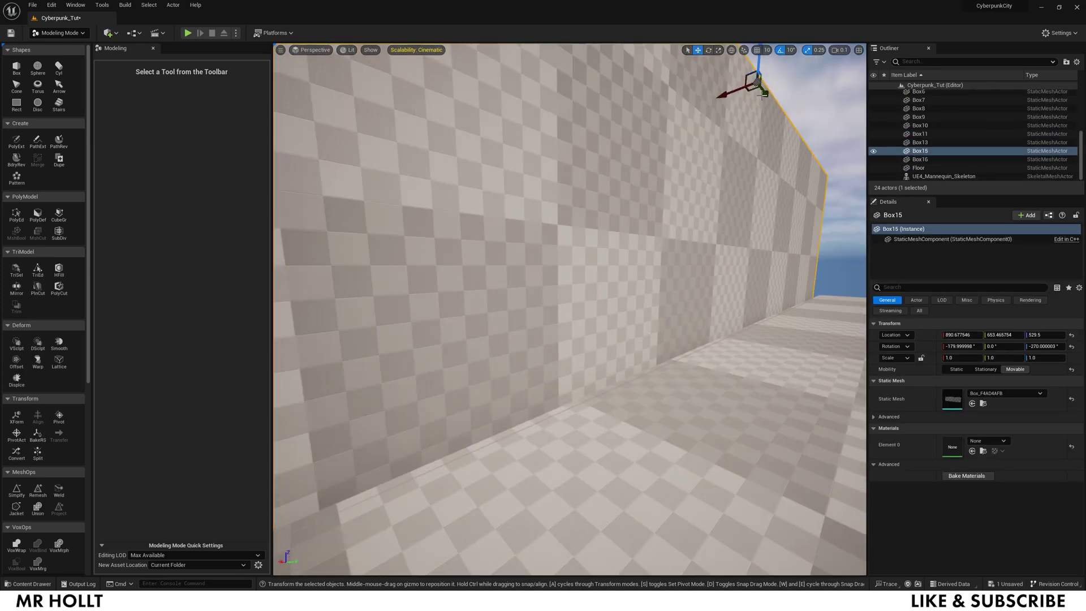
pyautogui.moveTo(764, 94); pyautogui.dragTo(783, 89)
pyautogui.click(16, 417)
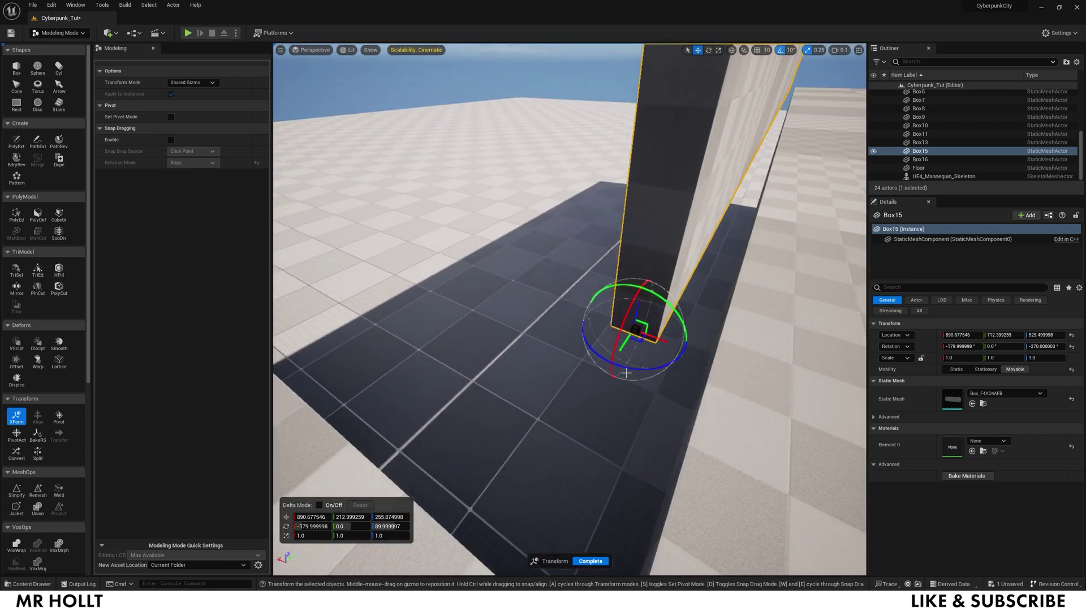
pyautogui.moveTo(657, 338); pyautogui.dragTo(557, 308, button='right')
pyautogui.moveTo(557, 308); pyautogui.dragTo(574, 305)
pyautogui.moveTo(574, 306); pyautogui.dragTo(632, 322, button='right')
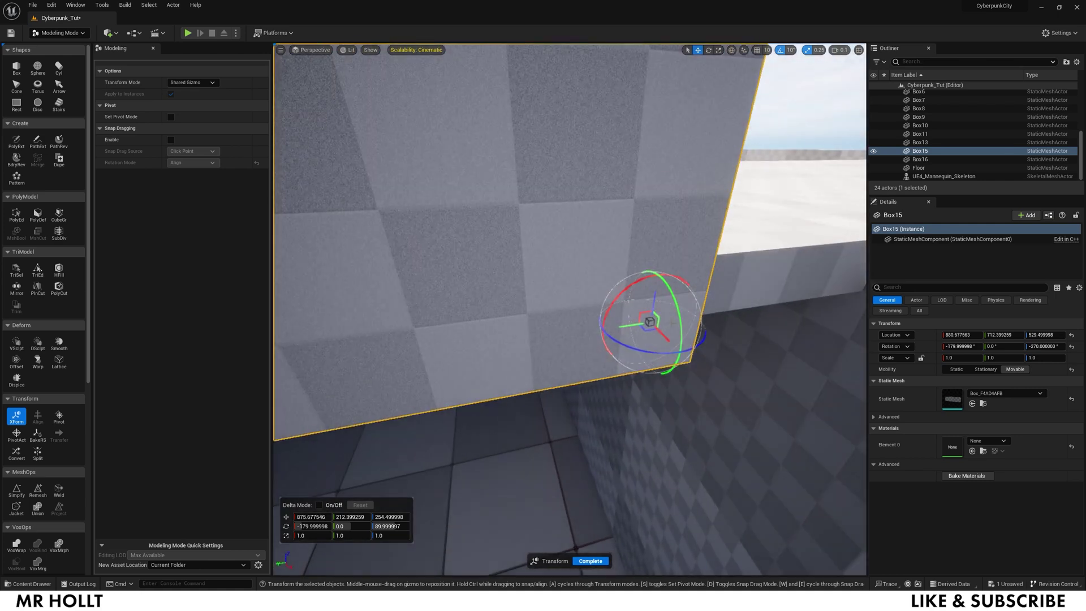
pyautogui.moveTo(632, 322); pyautogui.dragTo(754, 313)
pyautogui.moveTo(754, 313); pyautogui.dragTo(649, 547, button='right')
pyautogui.click(590, 560)
# Duplicate the upper wall and slide the copy along Y to about -443 to continue the facade
pyautogui.moveTo(588, 509); pyautogui.dragTo(531, 418, button='right')
pyautogui.moveTo(735, 229); pyautogui.dragTo(803, 229, button='right')
pyautogui.keyDown('alt'); pyautogui.moveTo(578, 205); pyautogui.dragTo(334, 223); pyautogui.keyUp('alt')
pyautogui.moveTo(333, 223); pyautogui.dragTo(294, 232, button='right')
pyautogui.moveTo(429, 207); pyautogui.dragTo(342, 208)
pyautogui.press('e')
pyautogui.moveTo(342, 209); pyautogui.dragTo(441, 209, button='right')
pyautogui.press('w')
pyautogui.moveTo(376, 203); pyautogui.dragTo(365, 204)
pyautogui.hotkey('ctrl', 'z')
pyautogui.hotkey('ctrl', 'z')
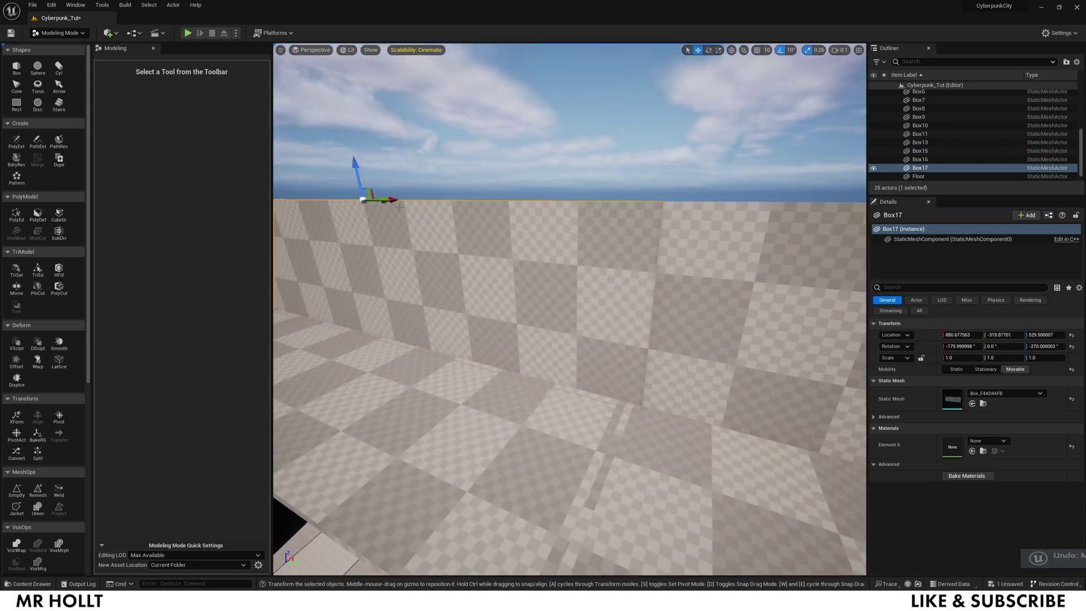
pyautogui.moveTo(365, 203); pyautogui.dragTo(408, 210, button='right')
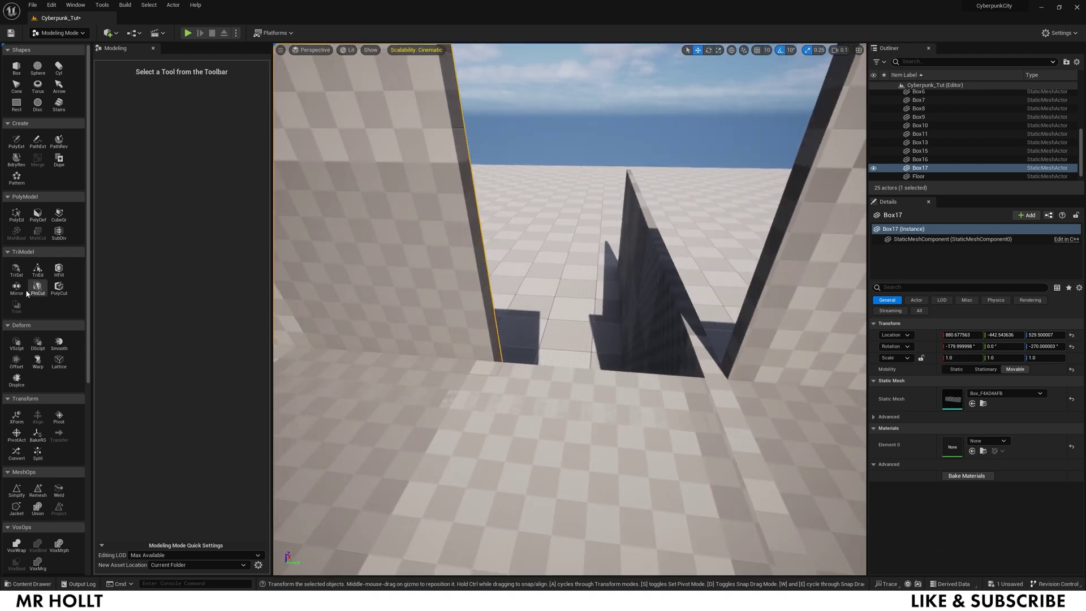
# Try to reposition the copied upper wall's gizmo to its top corner with the Transform tool
pyautogui.click(17, 417)
pyautogui.moveTo(707, 170); pyautogui.dragTo(599, 78, button='right')
pyautogui.moveTo(493, 208); pyautogui.dragTo(490, 219)
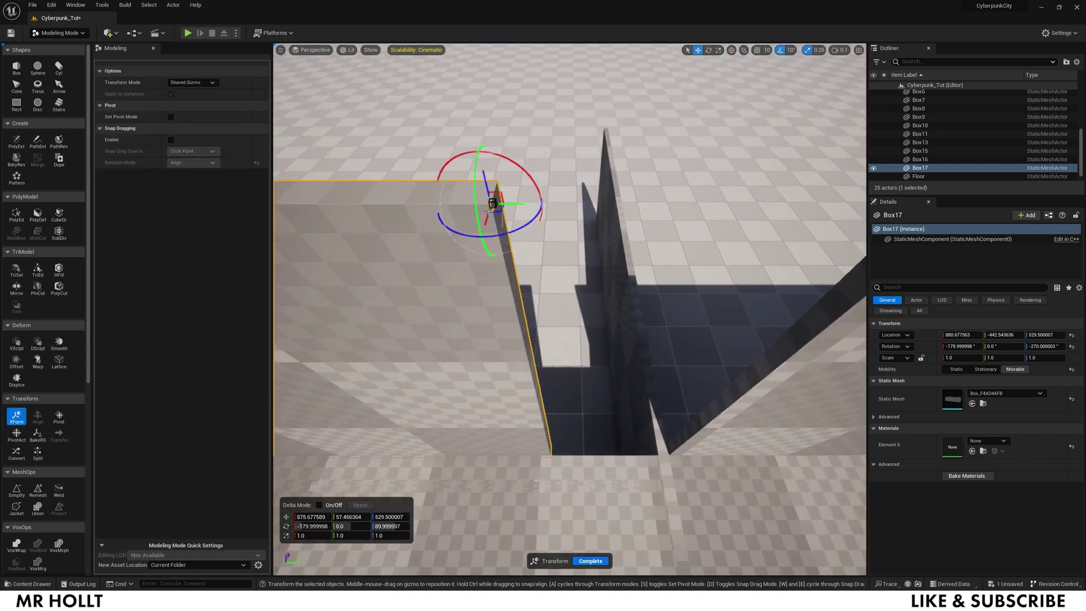
pyautogui.moveTo(525, 214); pyautogui.dragTo(667, 243, button='right')
pyautogui.hotkey('ctrl', 'z')
pyautogui.press('Escape')
# Examine the street layout, walls and roofs around the mannequin from several viewpoints
pyautogui.moveTo(492, 453); pyautogui.dragTo(462, 418, button='right')
pyautogui.click(492, 453)
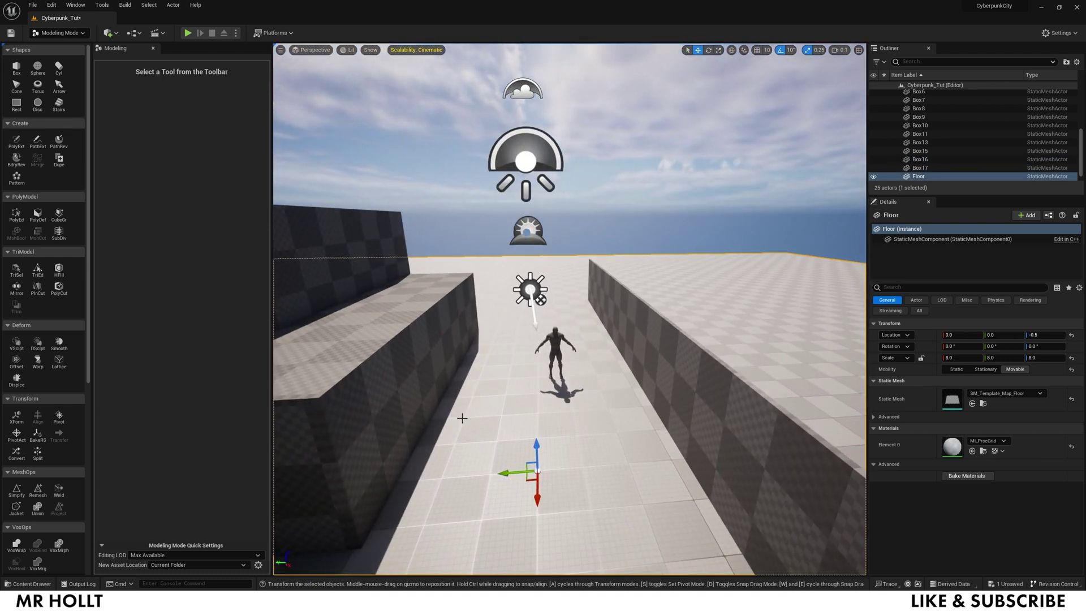
pyautogui.moveTo(492, 426); pyautogui.dragTo(429, 424, button='right')
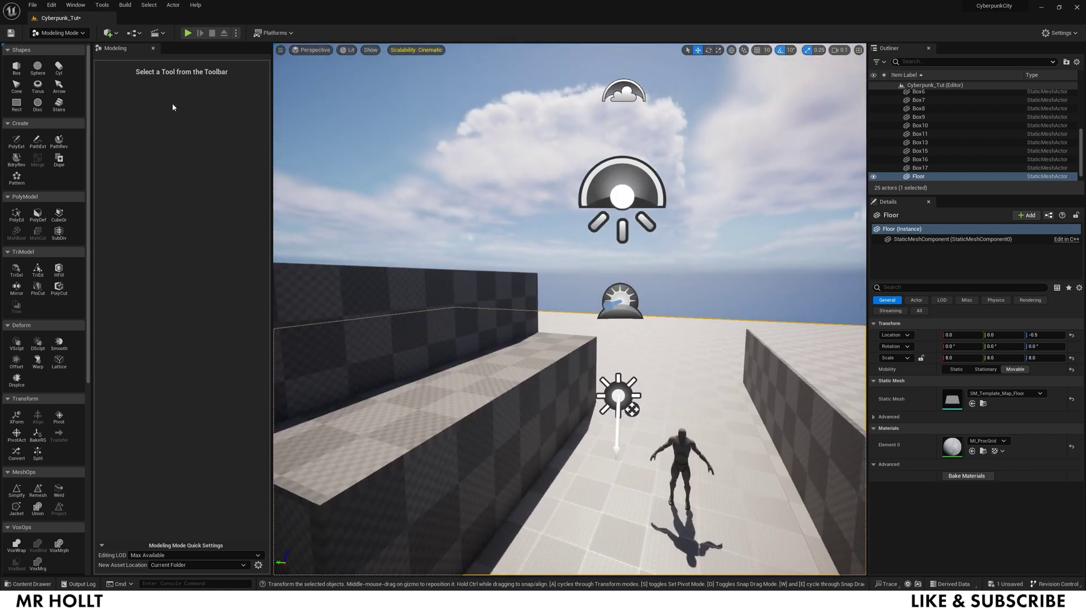
pyautogui.scroll(2, 620, 532)
pyautogui.press('f')
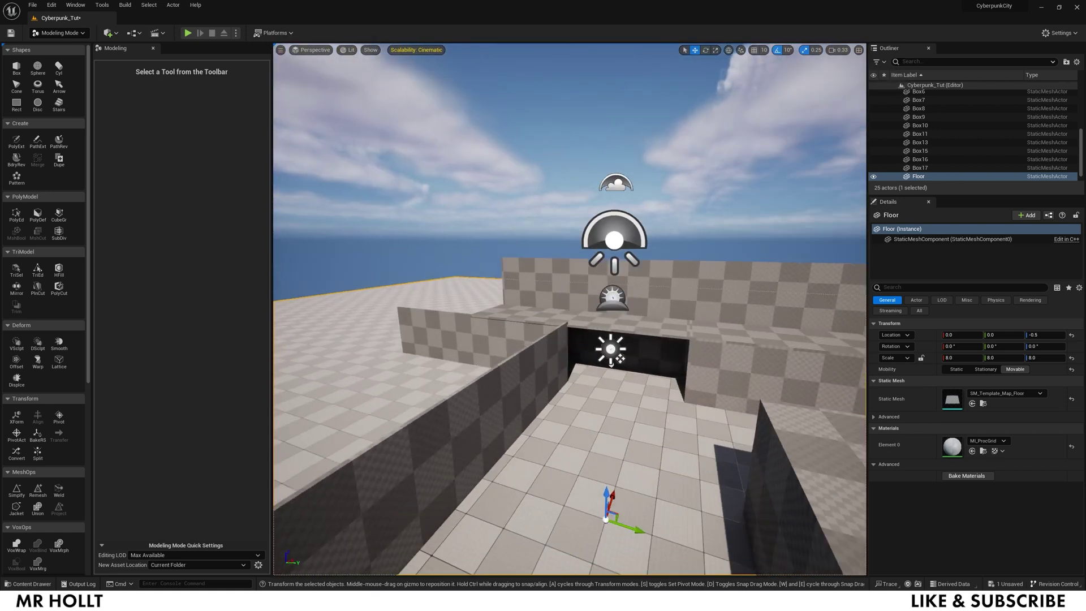
pyautogui.moveTo(577, 340); pyautogui.dragTo(601, 475, button='right')
pyautogui.moveTo(800, 394); pyautogui.dragTo(791, 445, button='right')
pyautogui.moveTo(526, 257); pyautogui.dragTo(527, 256, button='right')
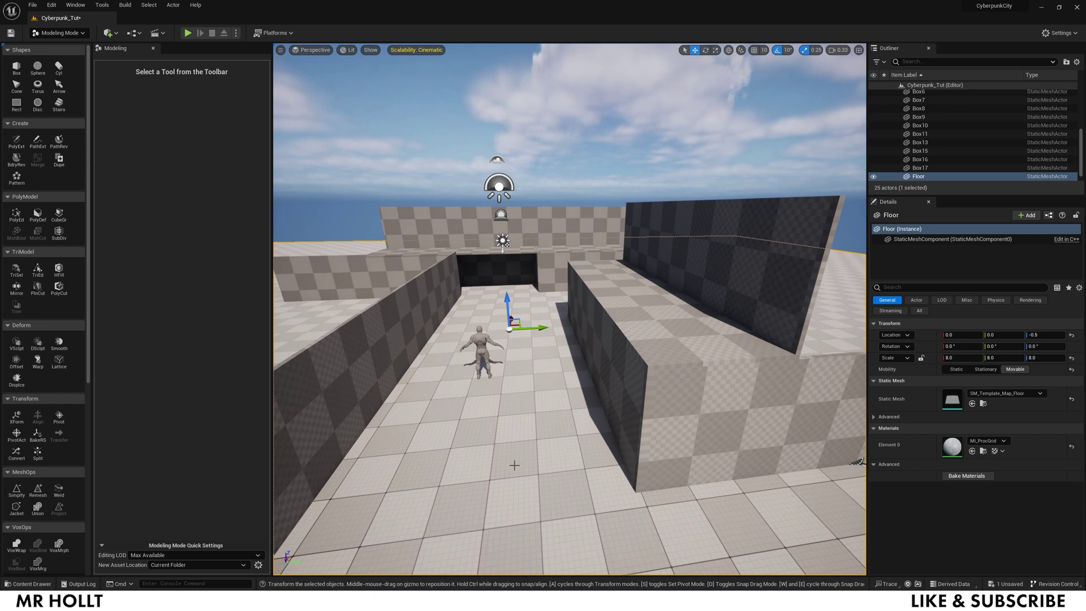
pyautogui.moveTo(516, 469); pyautogui.dragTo(511, 467, button='right')
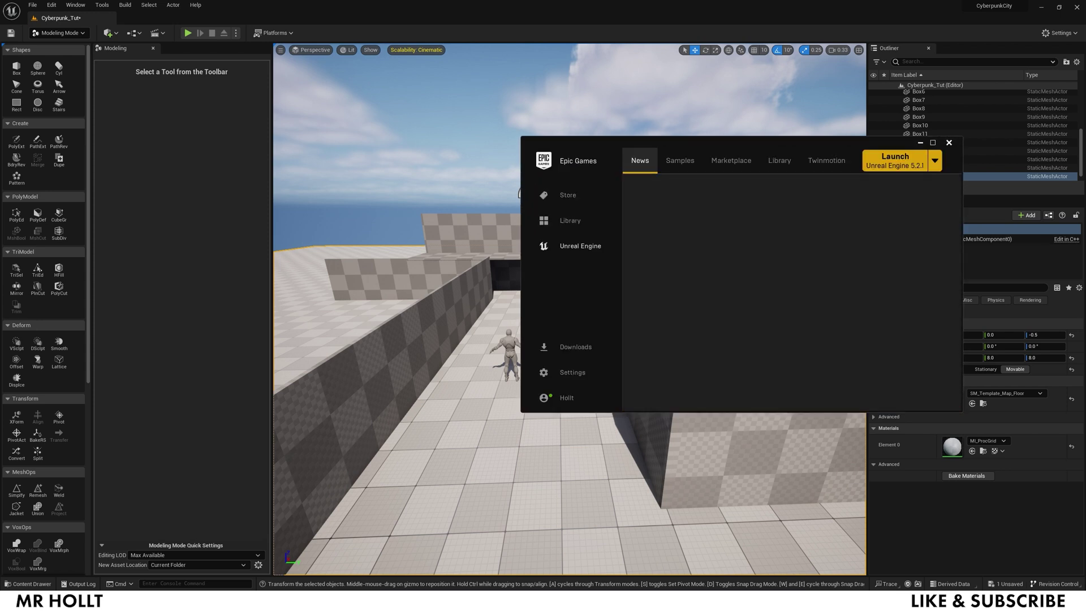
# Switch to the Epic Games Launcher, open the Unreal Engine library in an enlarged window, and find the Cyberpunk City Pack in the vault
pyautogui.click(792, 160)
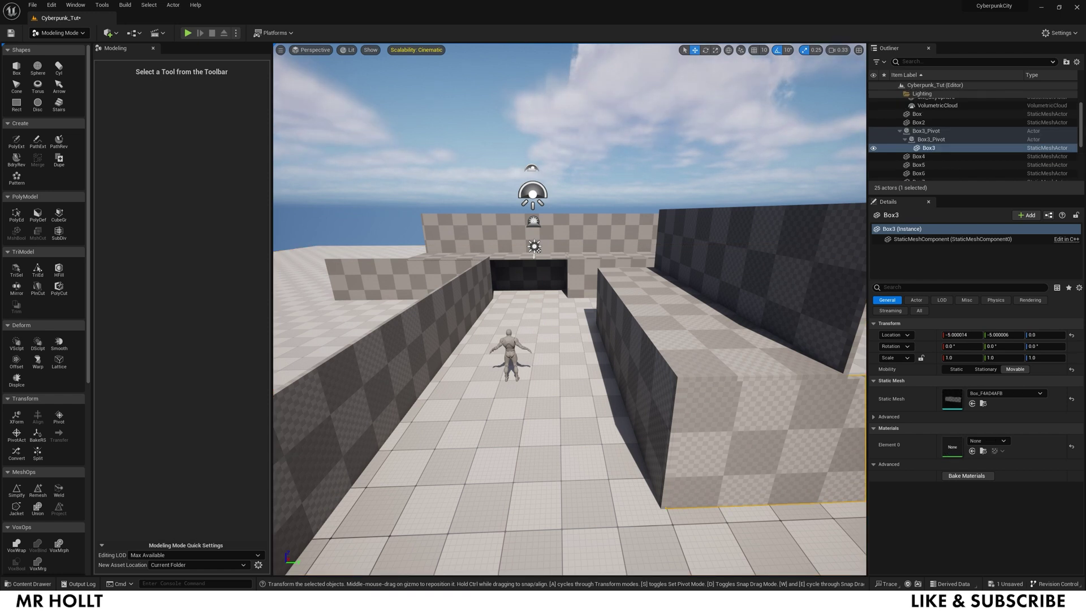
pyautogui.hotkey('alt', 'Tab')
pyautogui.moveTo(567, 117); pyautogui.dragTo(434, 62)
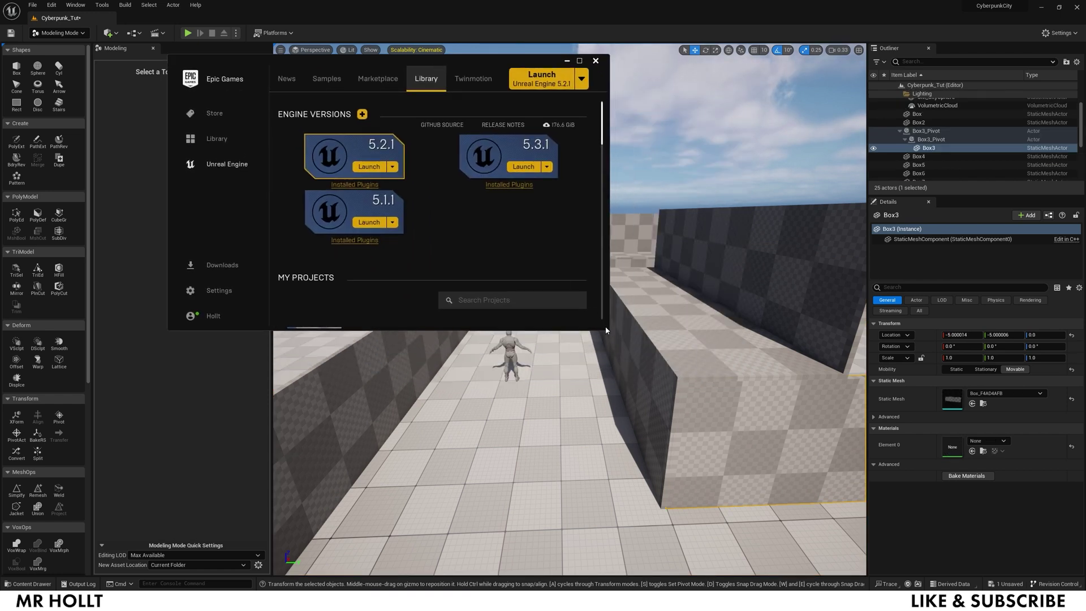
pyautogui.moveTo(609, 331); pyautogui.dragTo(894, 480)
pyautogui.scroll(-1, 603, 280)
pyautogui.scroll(-1, 604, 280)
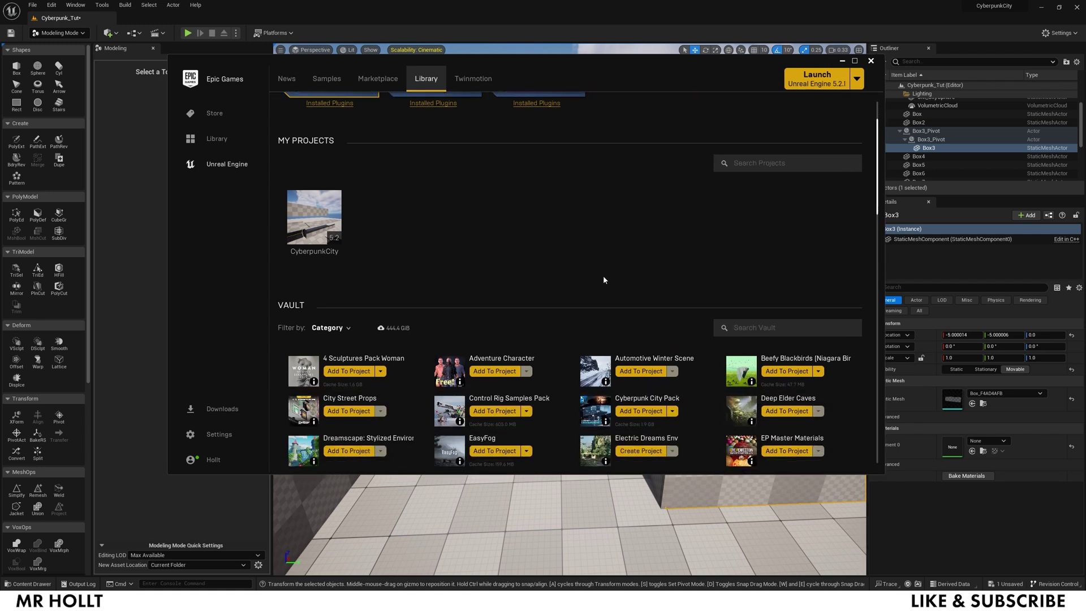
pyautogui.scroll(-1, 603, 280)
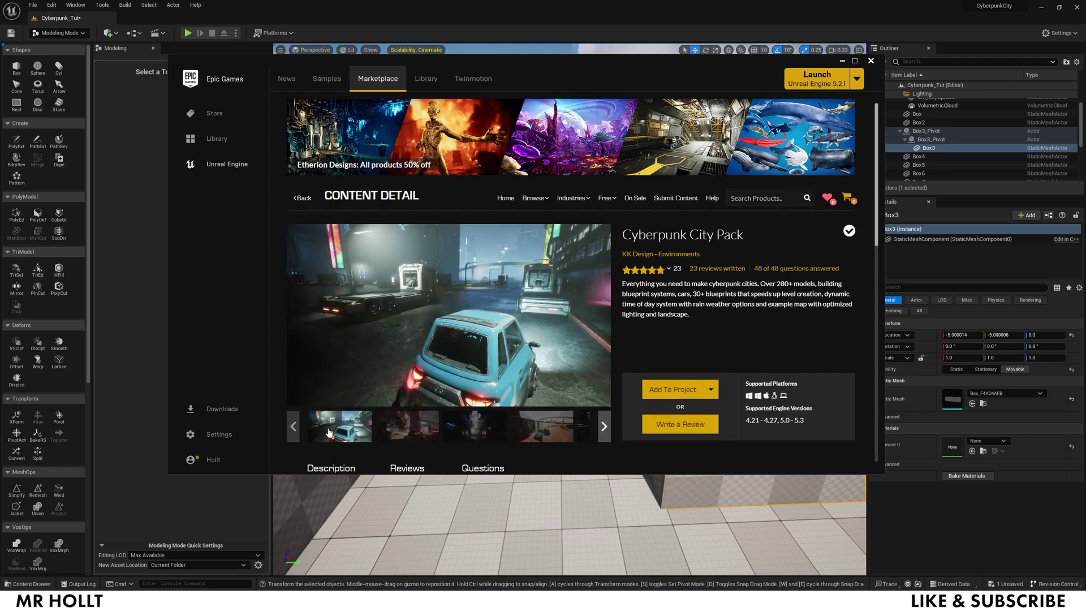
# View the preview images on the Cyberpunk City Pack's content page
pyautogui.click(408, 433)
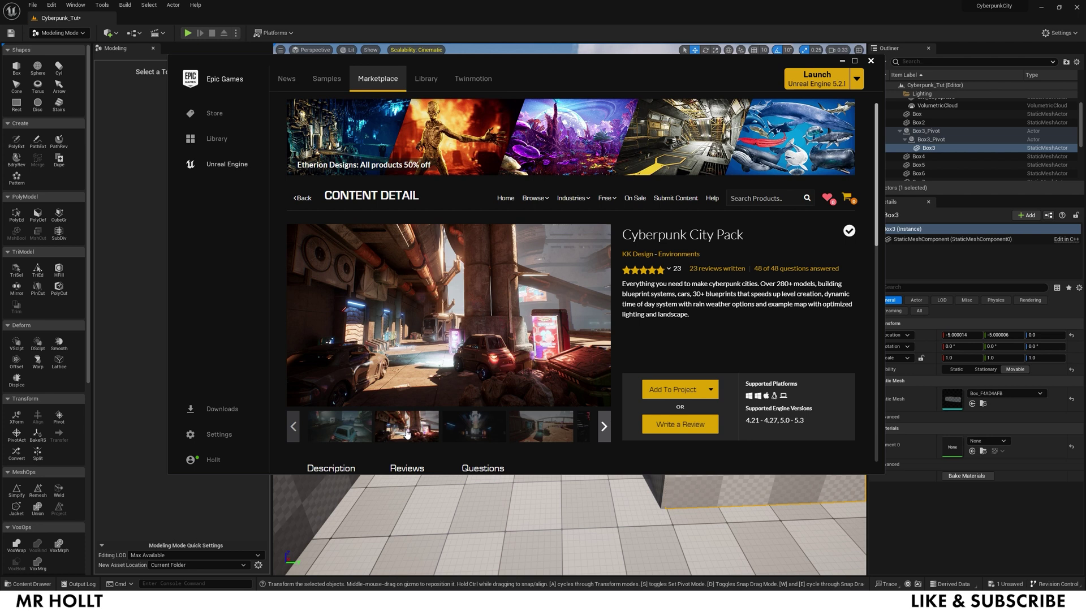
pyautogui.click(475, 433)
pyautogui.click(501, 436)
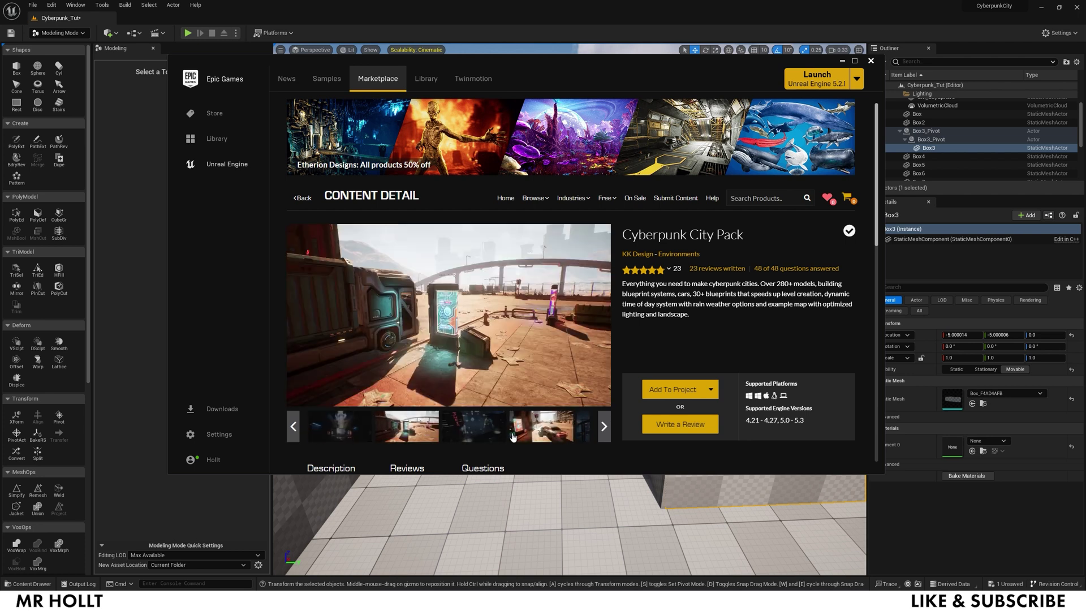
# View more Cyberpunk City Pack preview images and look over the assets laid out in the Showcase level
pyautogui.click(535, 433)
pyautogui.click(551, 433)
pyautogui.click(568, 433)
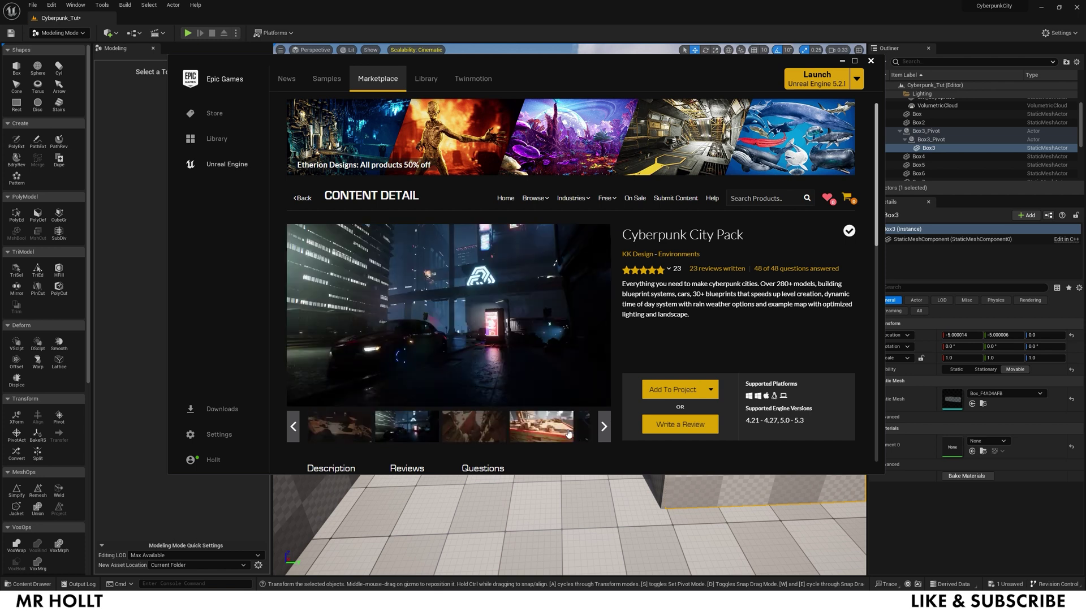
pyautogui.click(569, 432)
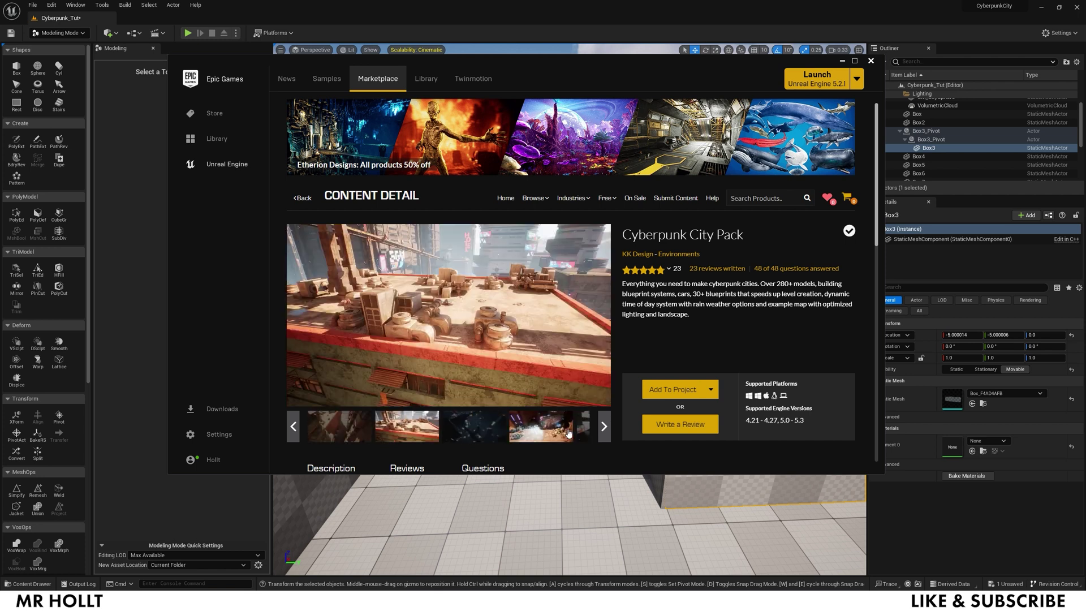
pyautogui.click(495, 438)
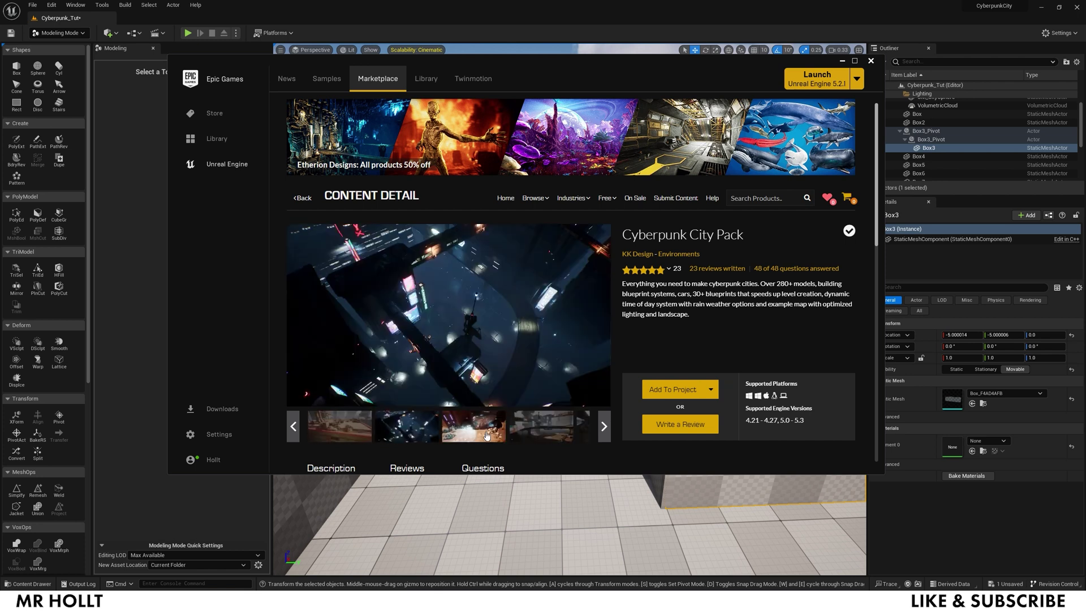
pyautogui.click(878, 62)
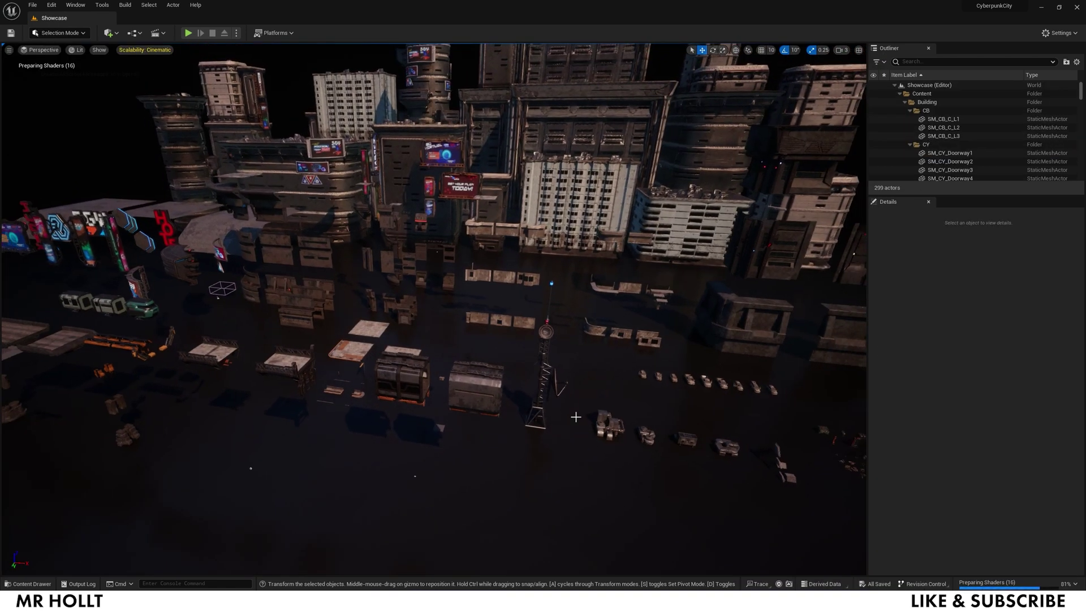
pyautogui.moveTo(434, 309); pyautogui.dragTo(362, 310, button='right')
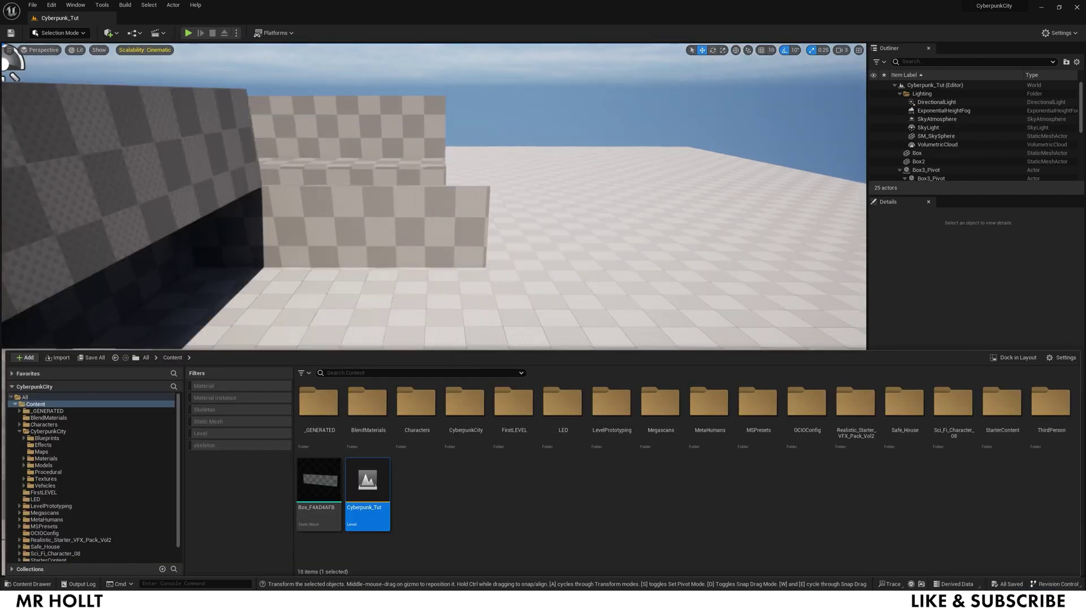
# Select the front wall panel beside the street in the Cyberpunk_Tut level and set the viewport camera speed to 1
pyautogui.moveTo(500, 266); pyautogui.dragTo(446, 285, button='right')
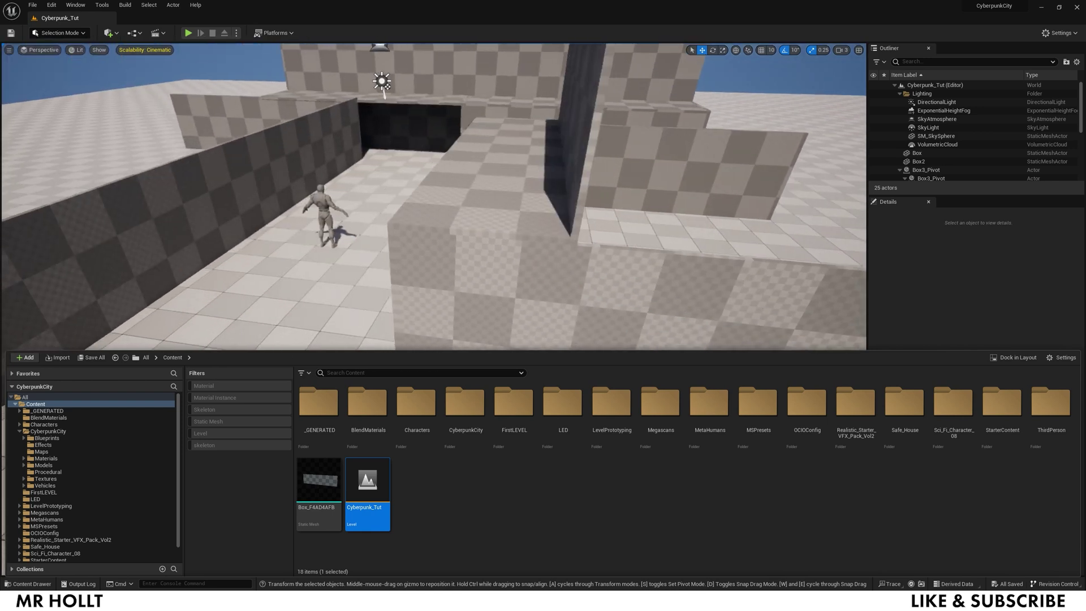
pyautogui.click(497, 274)
pyautogui.click(842, 50)
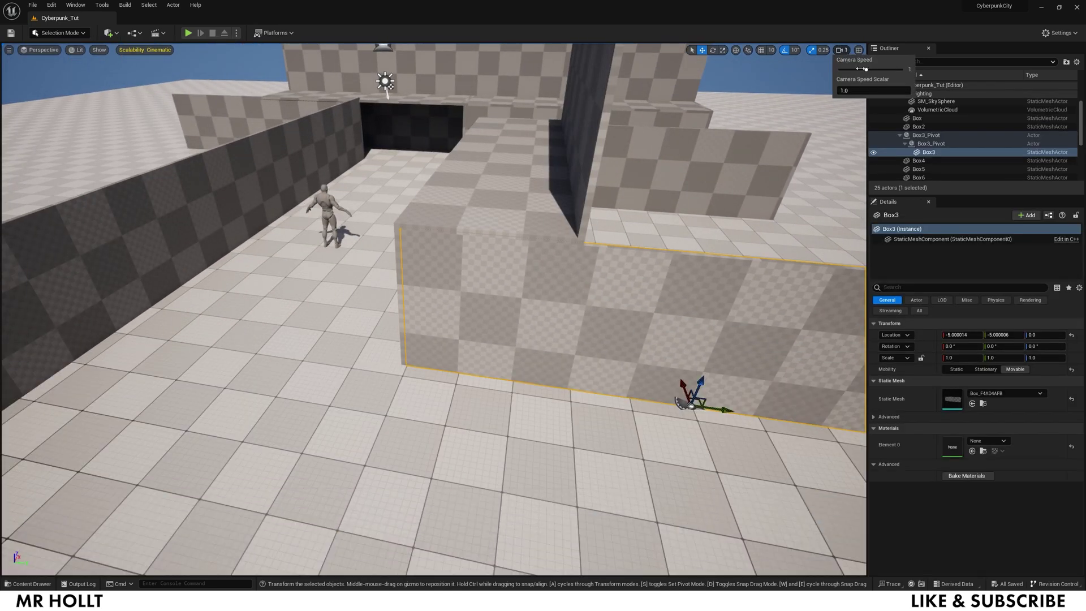
pyautogui.moveTo(294, 344); pyautogui.dragTo(287, 338, button='right')
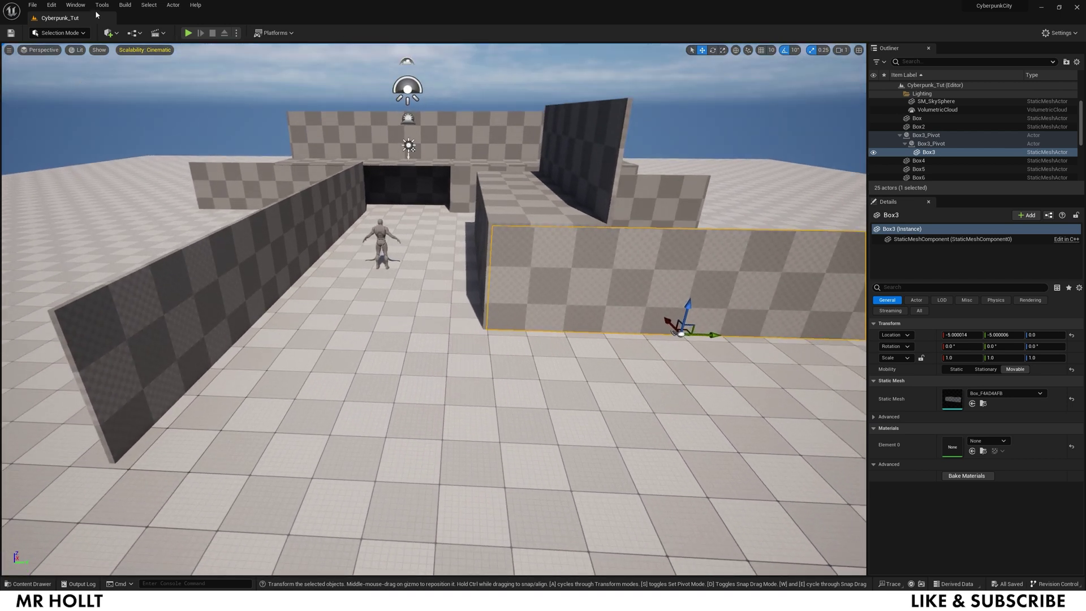
# Switch the viewport to Unlit view mode and open Quixel Bridge
pyautogui.click(74, 50)
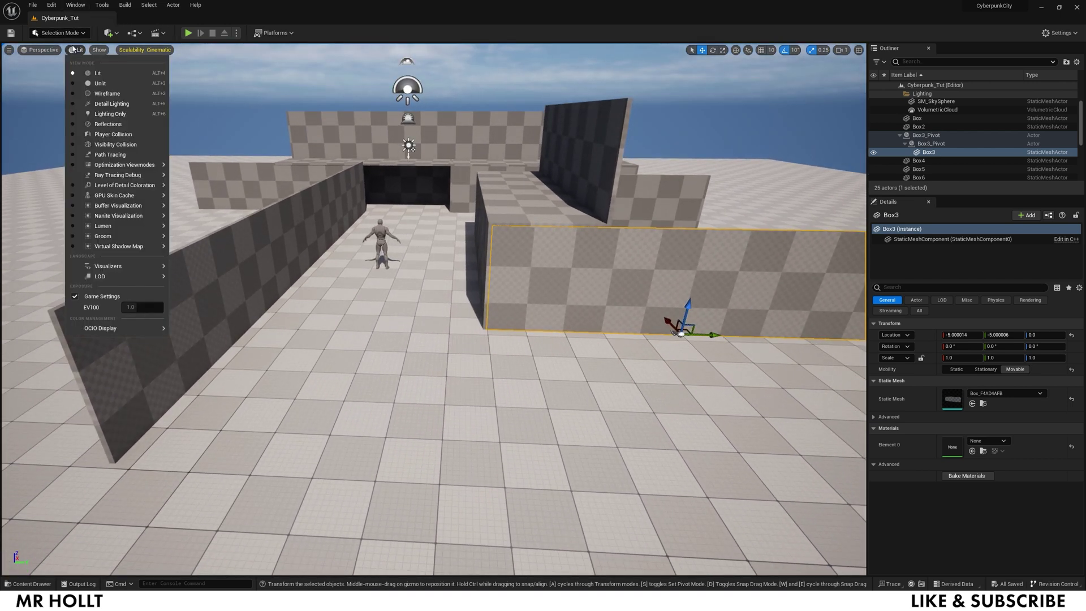
pyautogui.click(100, 83)
pyautogui.click(75, 5)
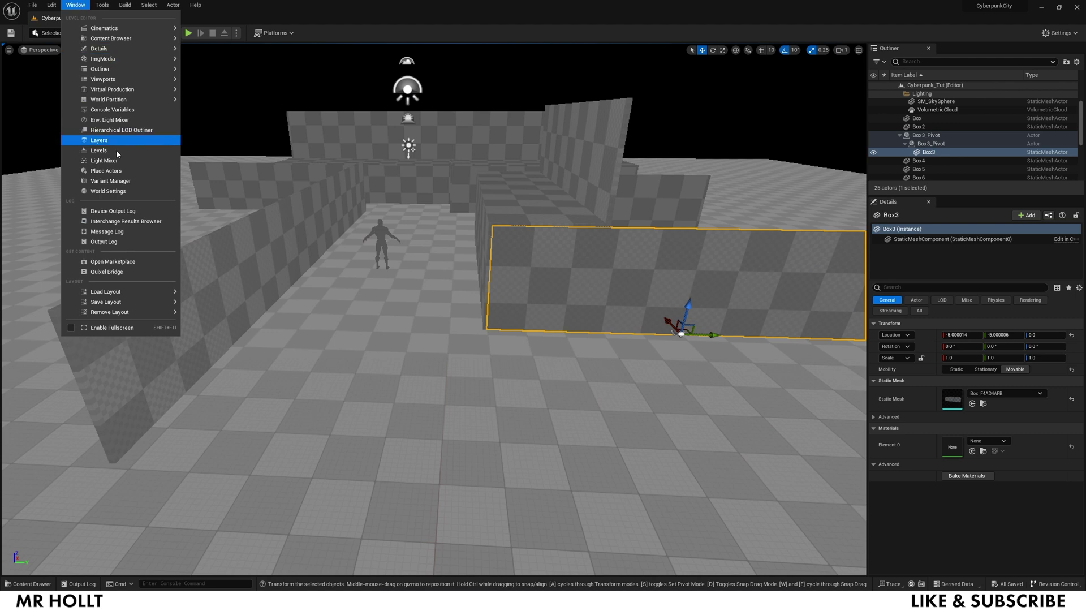
pyautogui.click(118, 272)
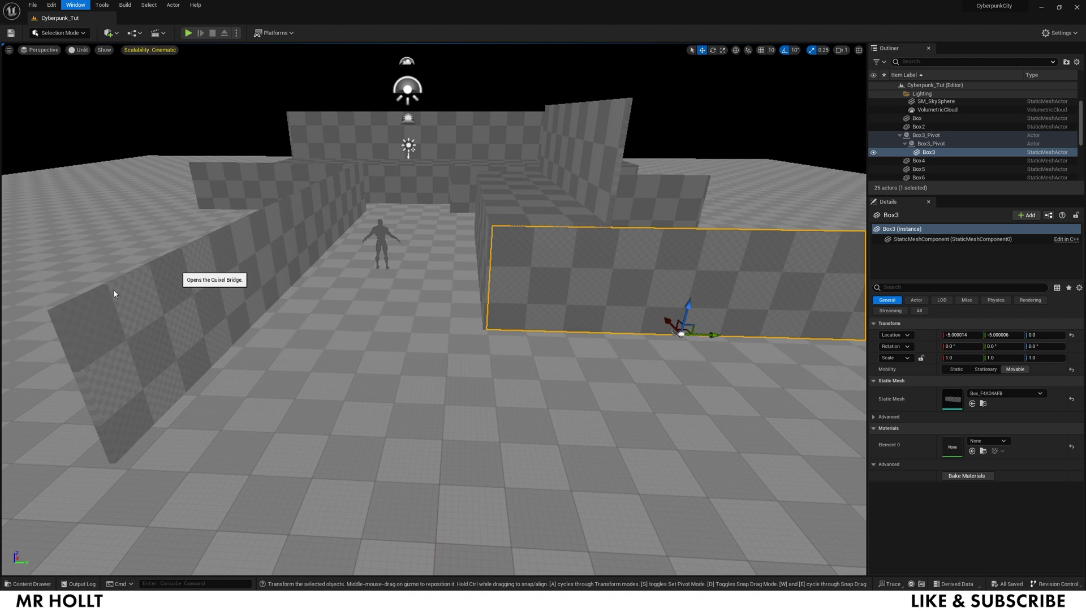
# Browse the local Megascans assets in Bridge and view the details of the Patterned Concrete Wall surface
pyautogui.scroll(-10, 572, 288)
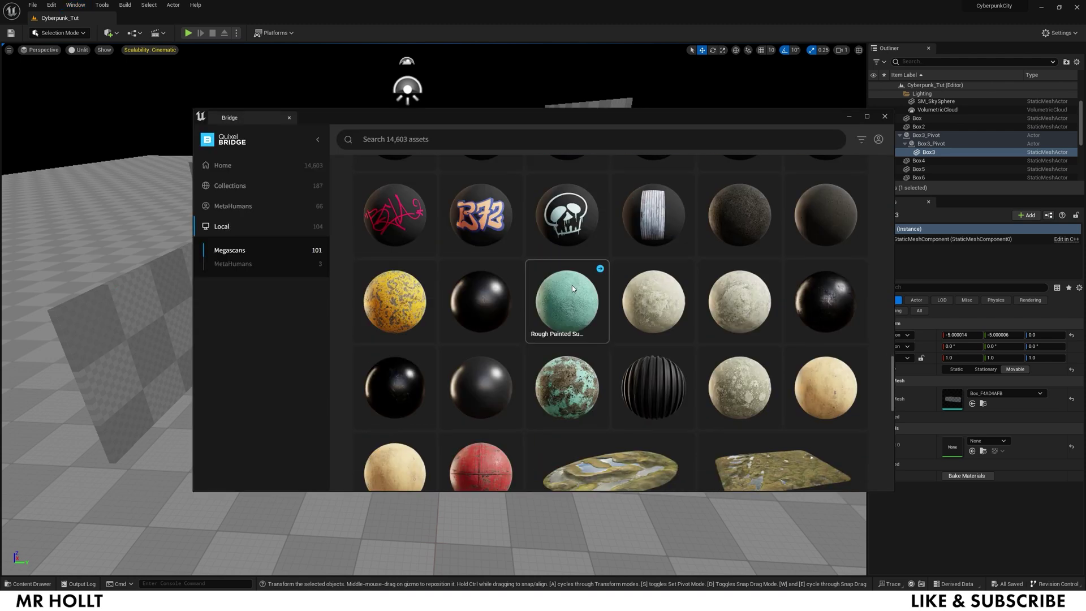
pyautogui.scroll(-2, 572, 289)
pyautogui.scroll(2, 573, 289)
pyautogui.scroll(-2, 572, 286)
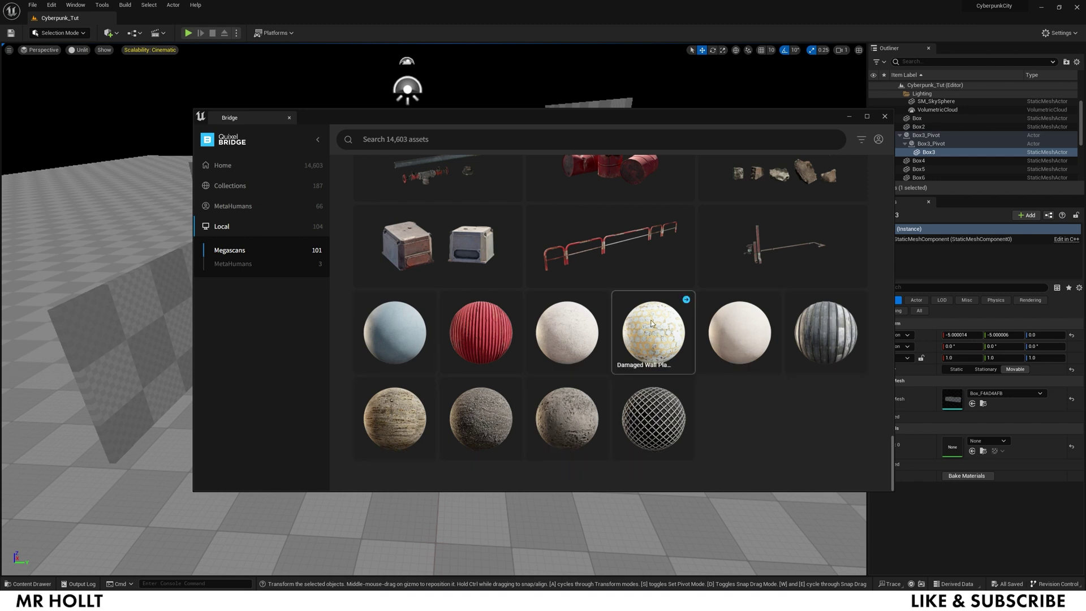
pyautogui.click(656, 421)
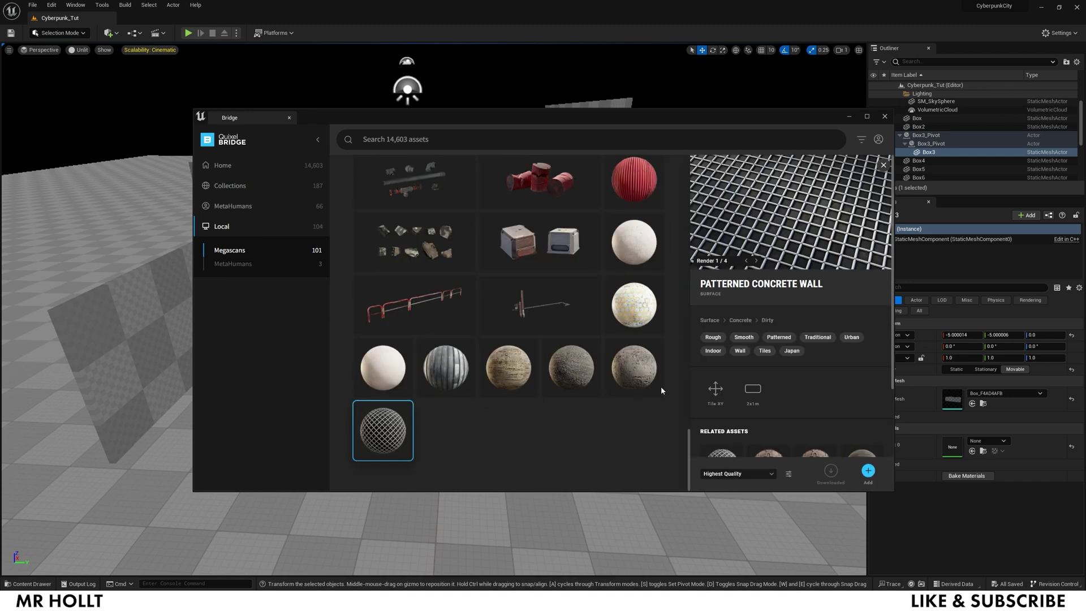
pyautogui.click(883, 165)
pyautogui.scroll(-5, 643, 416)
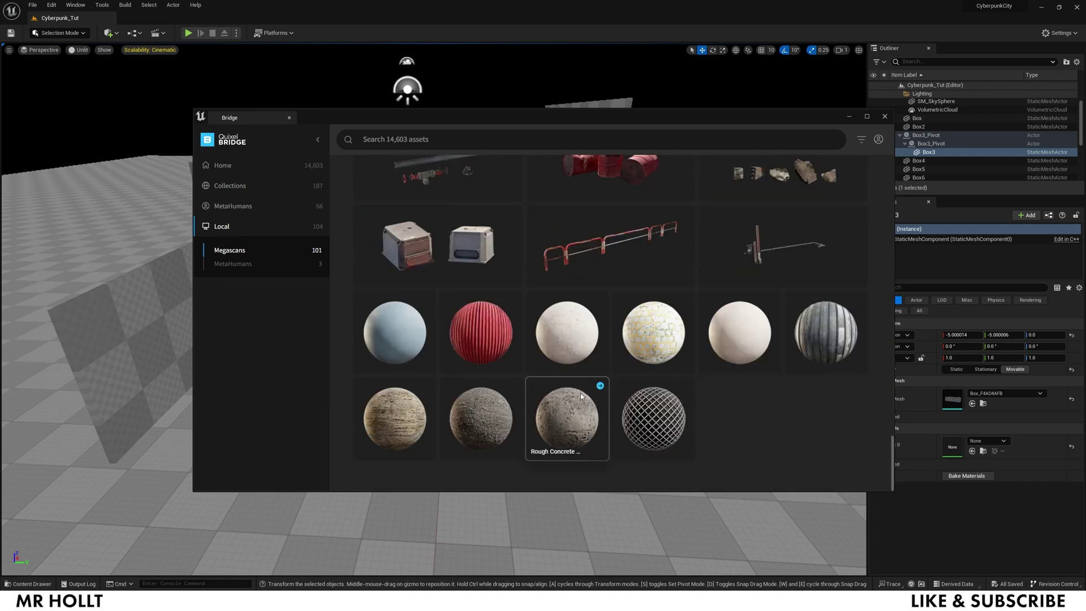
# View the details of the Painted Wall Plaster and Rusty Gas Tank Metal surfaces among the local Megascans
pyautogui.click(562, 338)
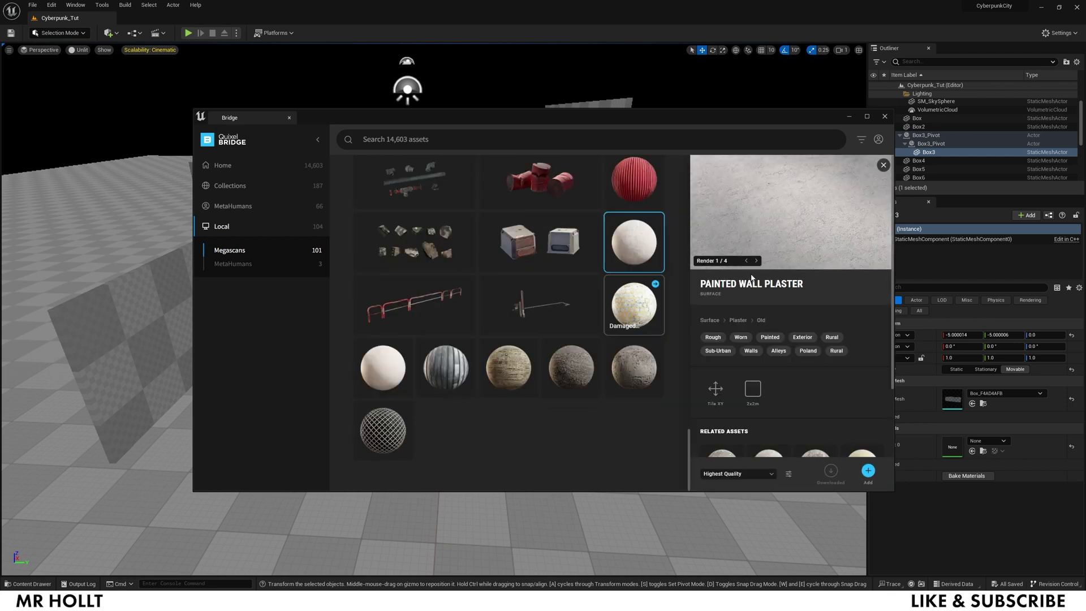
pyautogui.click(883, 165)
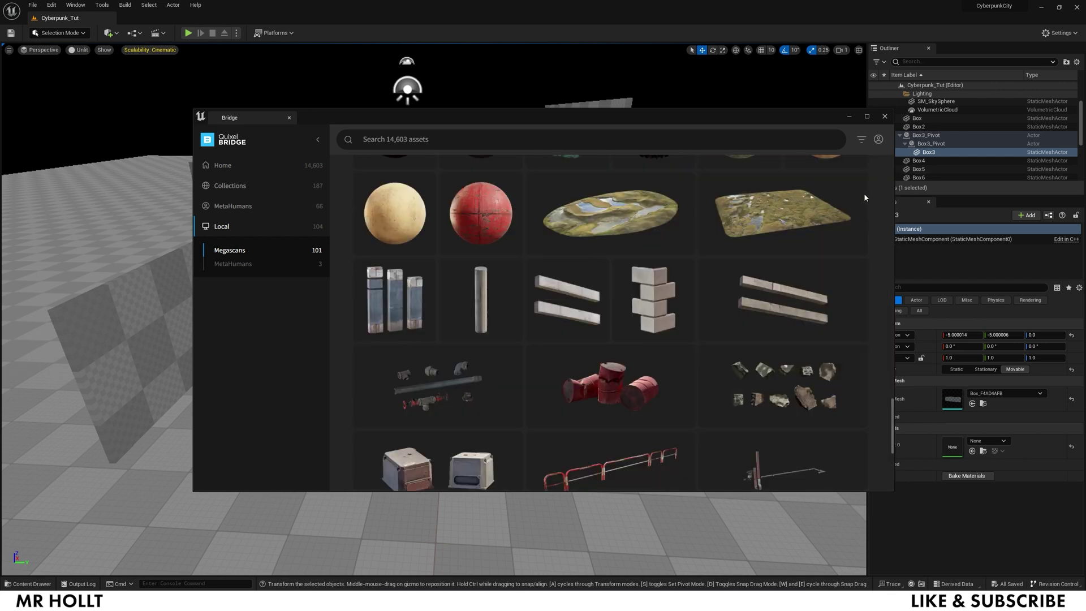
pyautogui.scroll(-4, 623, 369)
pyautogui.scroll(6, 509, 339)
pyautogui.click(497, 330)
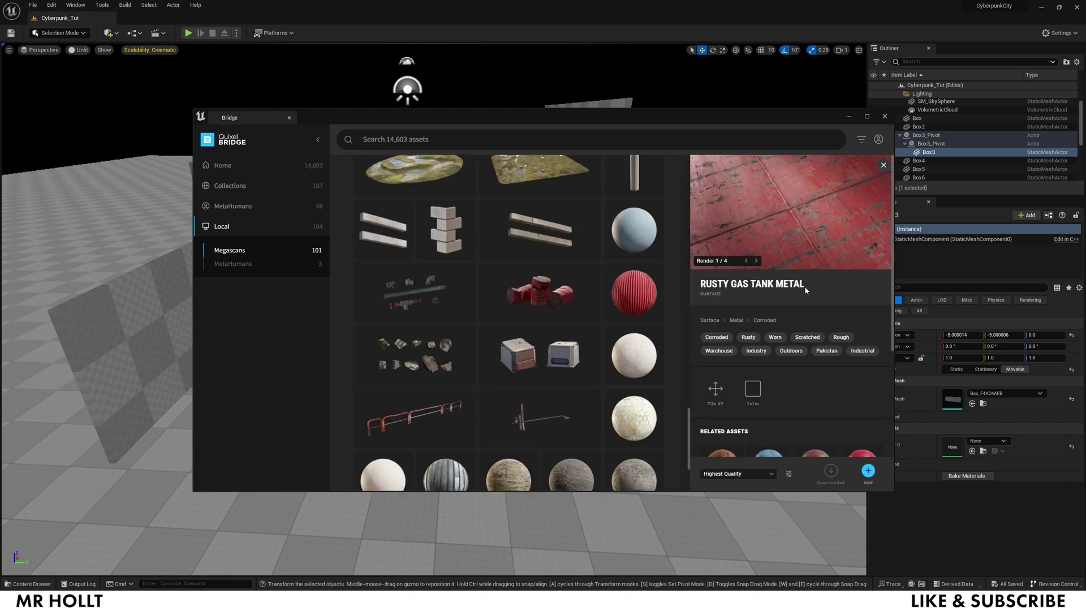
pyautogui.click(884, 165)
pyautogui.scroll(2, 556, 387)
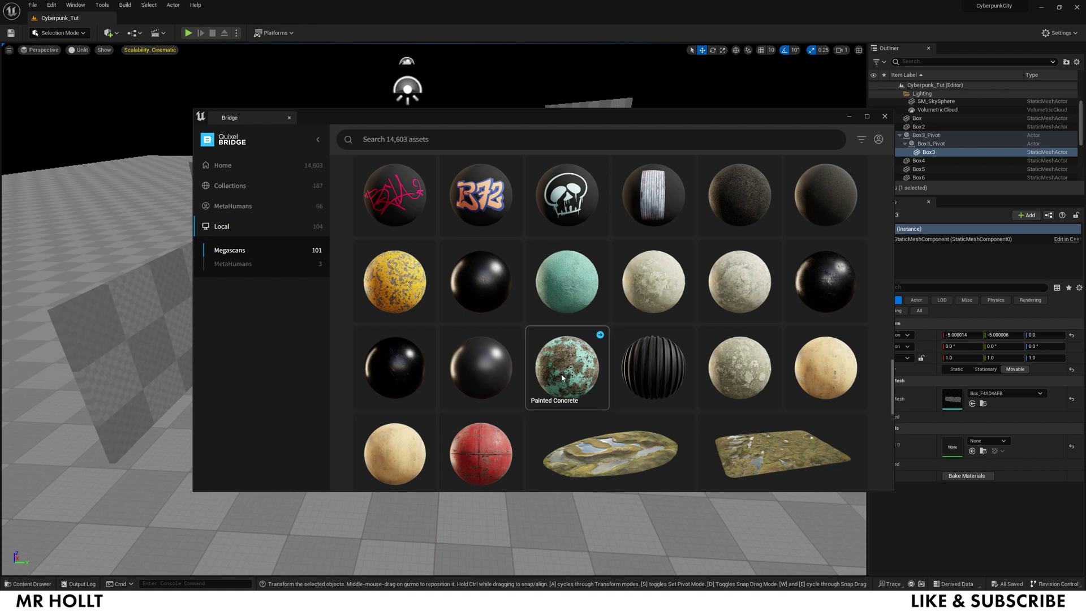
# View the details of the Painted Concrete, Rough Painted Surface and Painted Cracked Concrete Wall surfaces
pyautogui.click(562, 377)
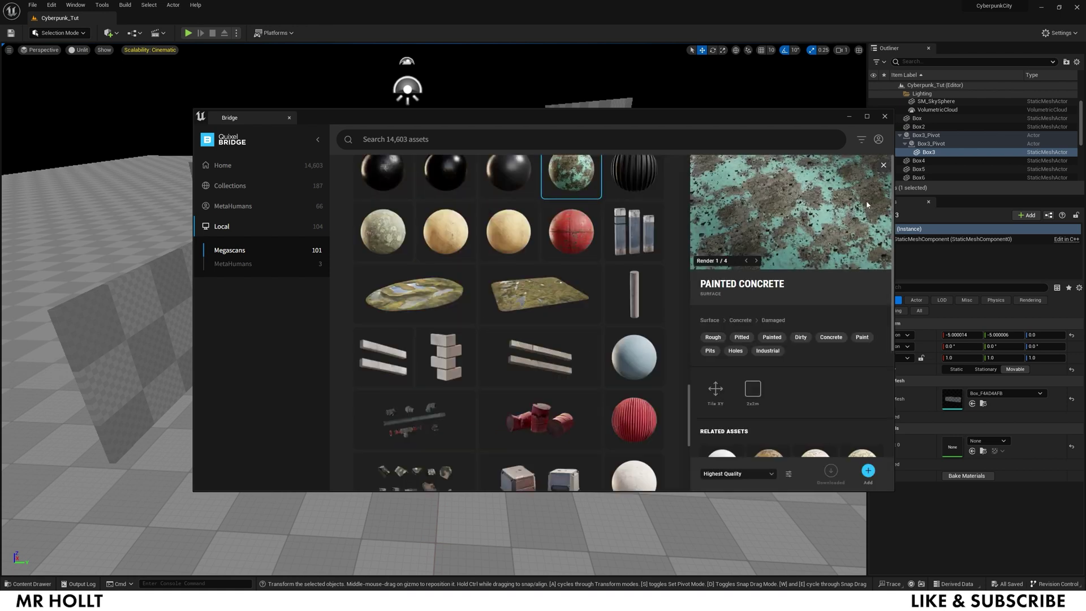
pyautogui.click(883, 165)
pyautogui.click(558, 298)
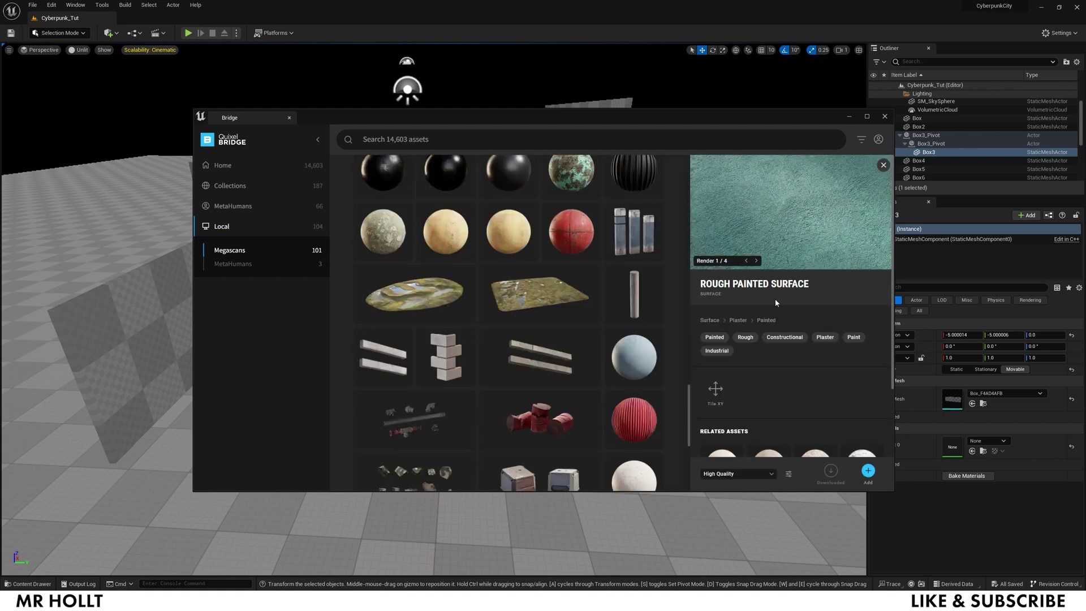
pyautogui.click(883, 165)
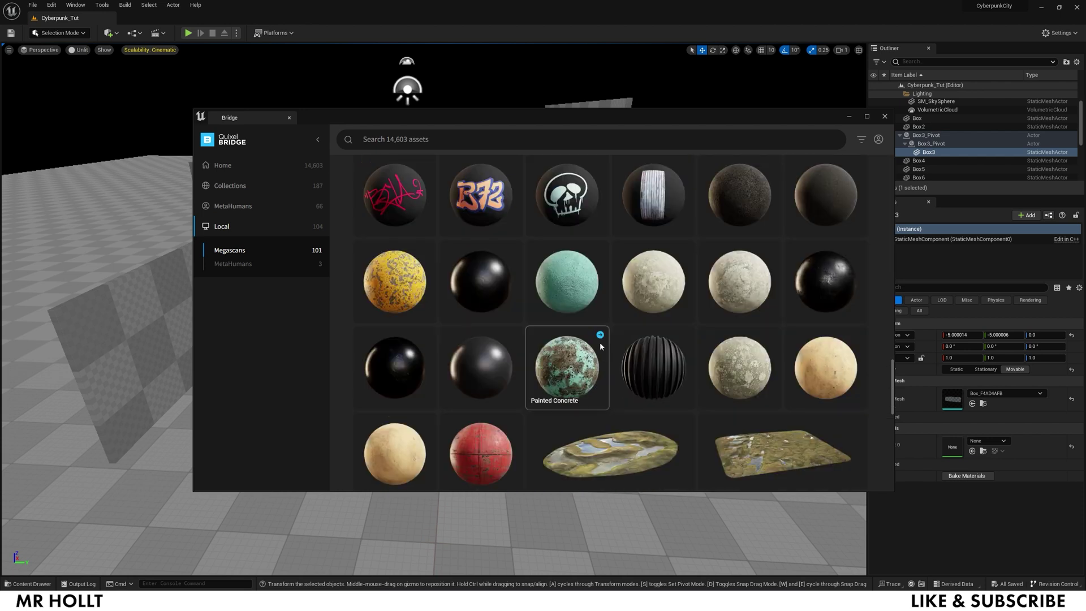
pyautogui.click(390, 283)
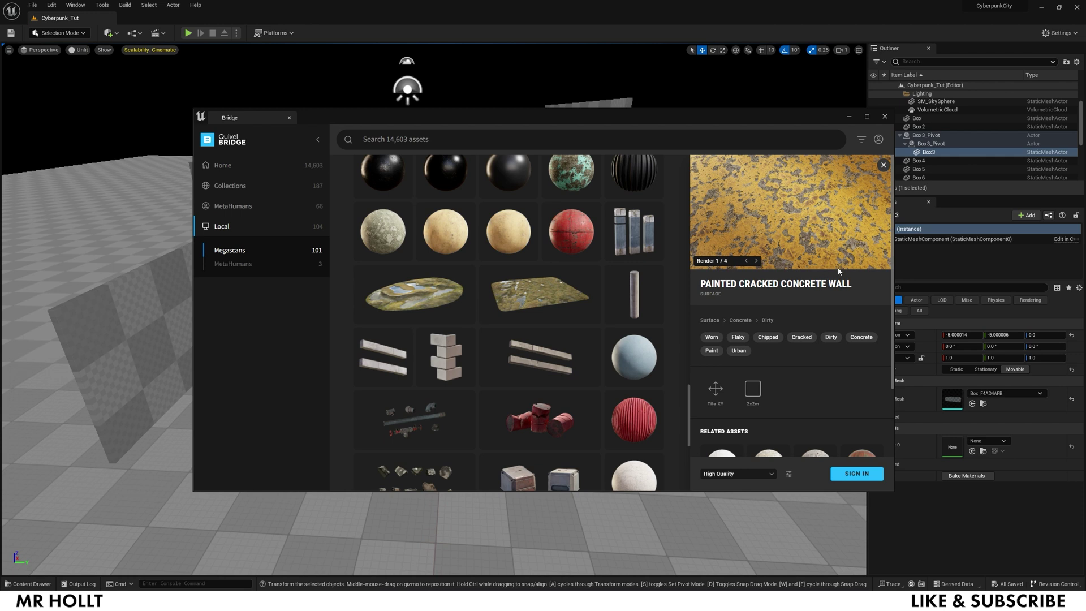
pyautogui.click(882, 165)
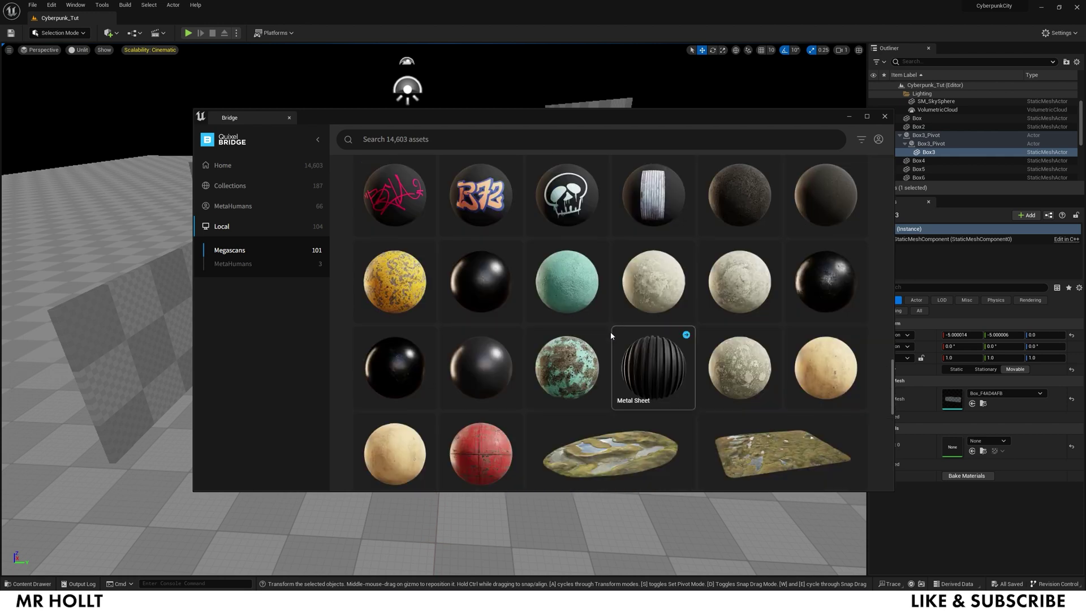
# View the details of the Dirty Concrete surface and the two Smooth Concrete surfaces
pyautogui.click(651, 286)
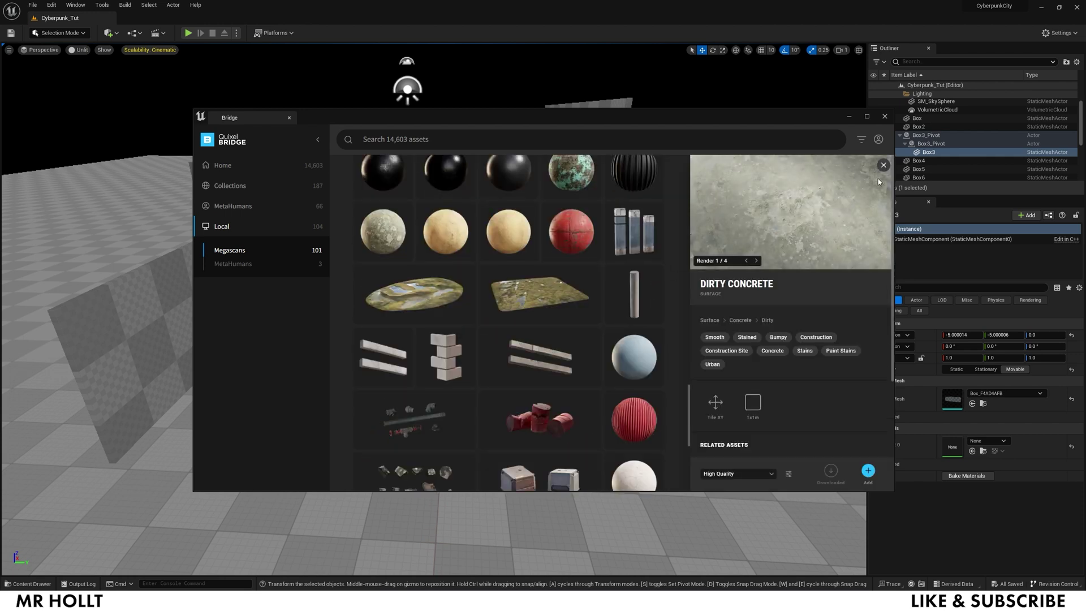
pyautogui.click(884, 166)
pyautogui.click(672, 287)
pyautogui.click(883, 165)
pyautogui.click(752, 285)
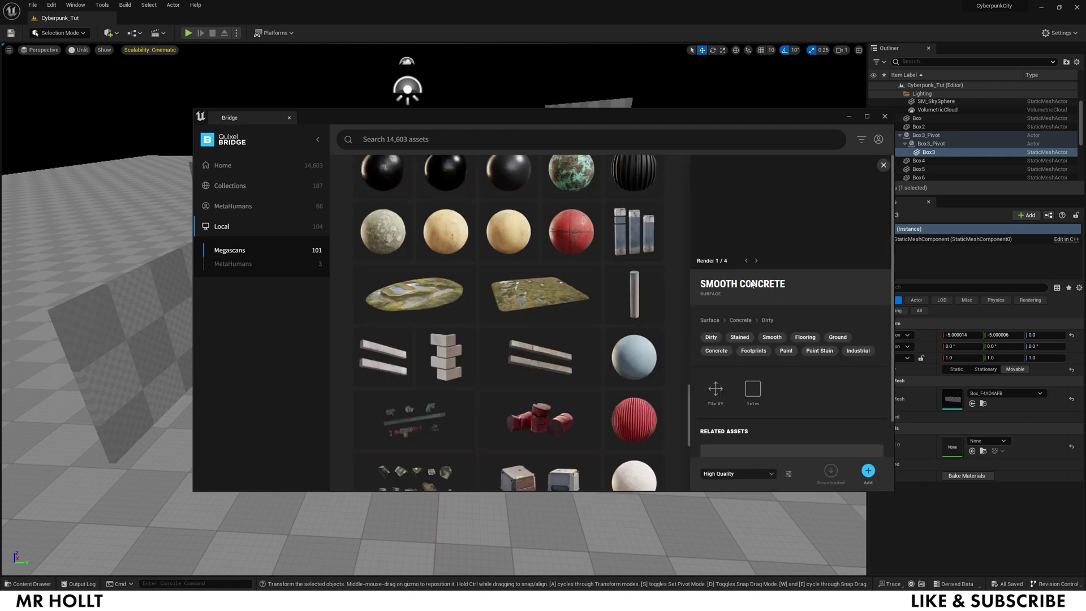
pyautogui.click(883, 165)
pyautogui.click(759, 343)
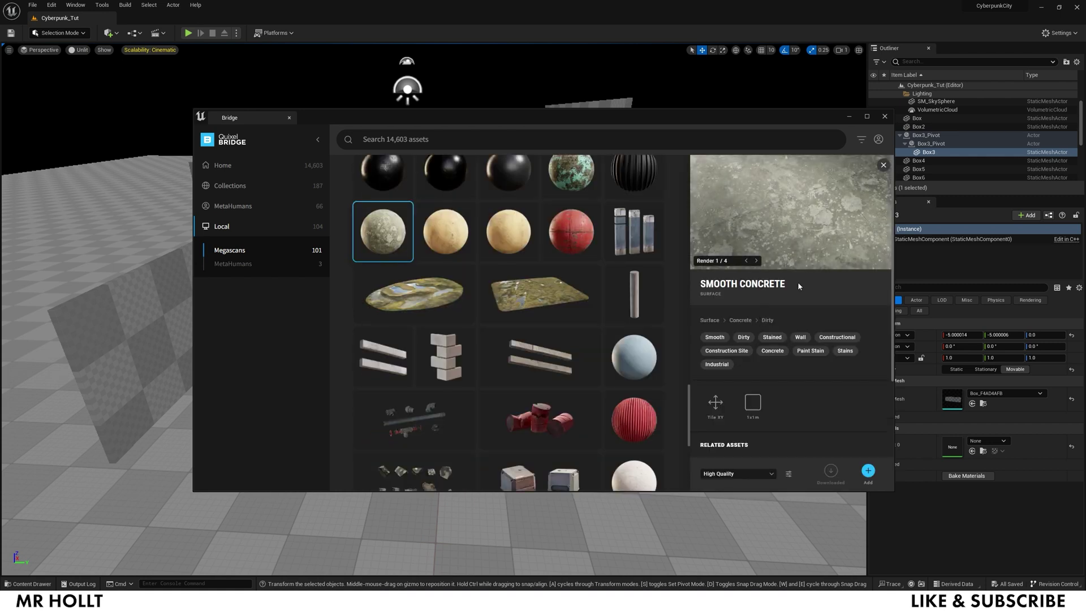
pyautogui.click(883, 166)
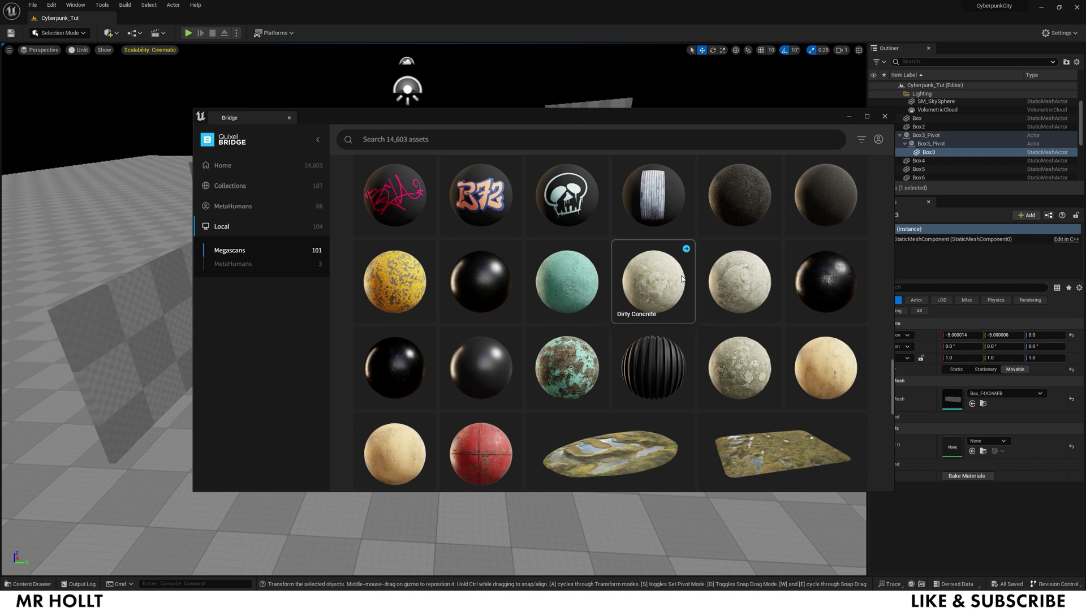
# View the details of the Scratched Painted Iron surface and the two Scratched Painted Steel surfaces
pyautogui.click(813, 287)
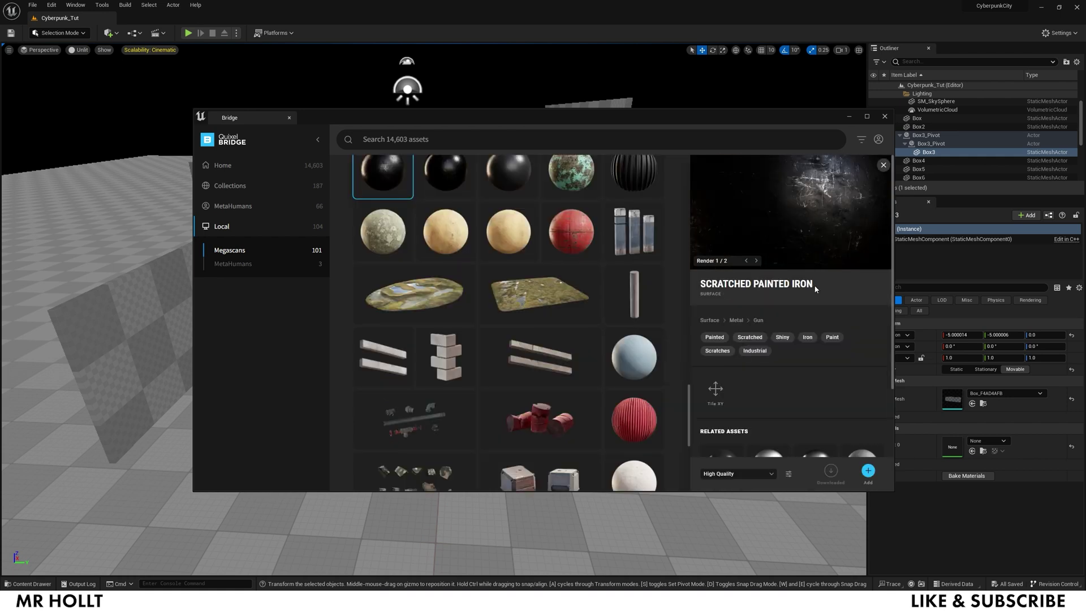
pyautogui.click(883, 165)
pyautogui.click(497, 277)
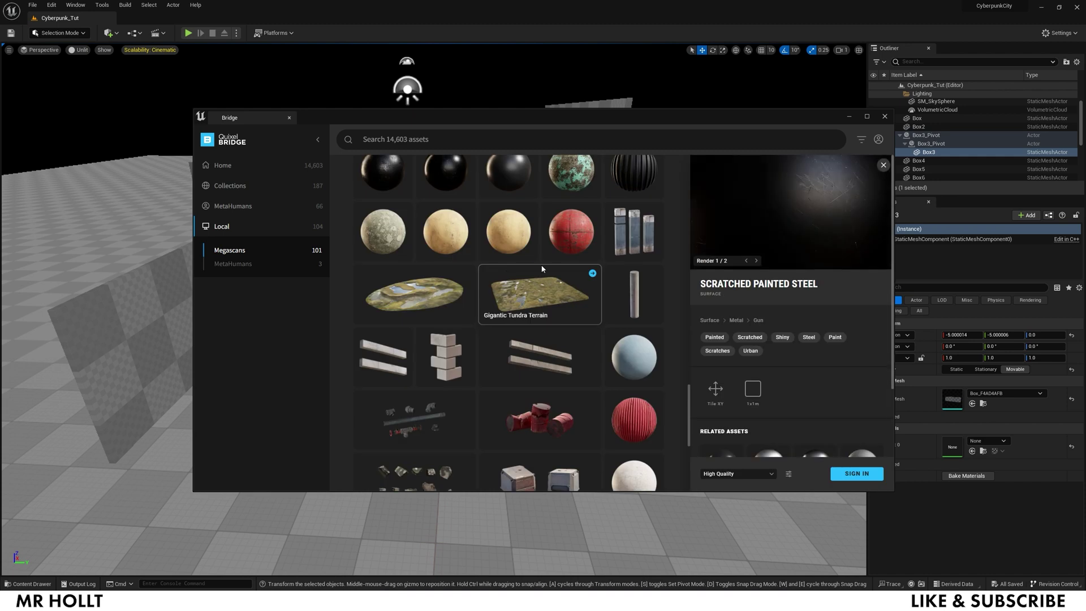
pyautogui.click(883, 166)
pyautogui.click(384, 370)
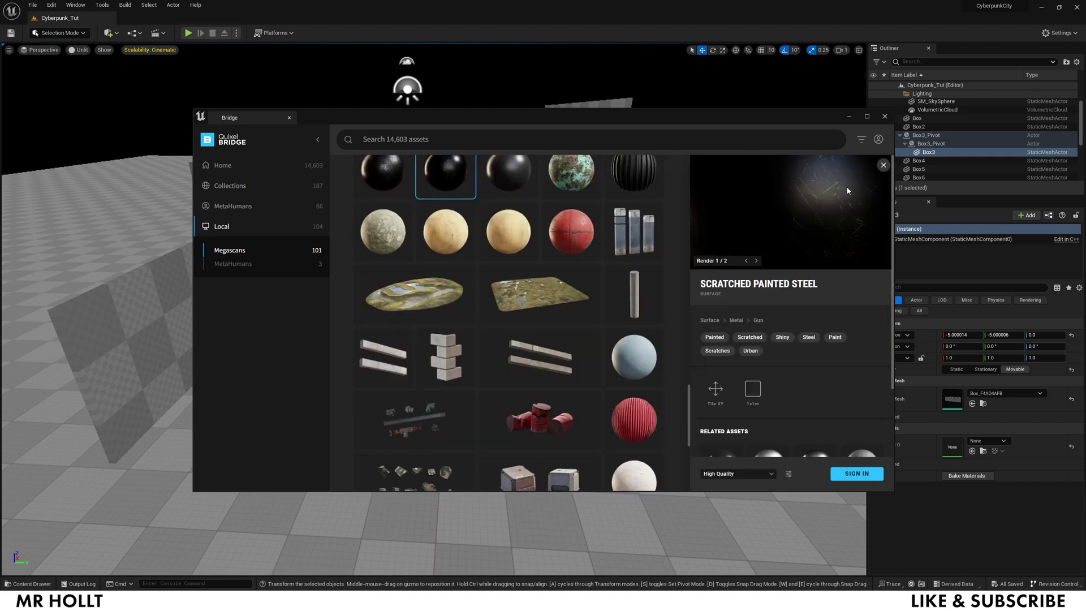
pyautogui.click(880, 166)
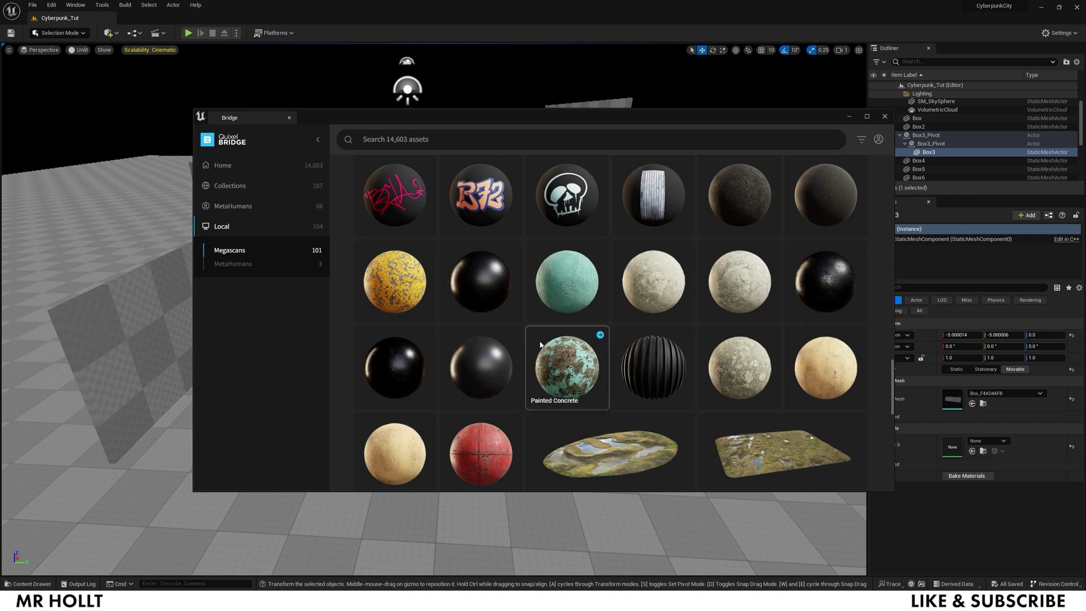
# Revisit the colored wall surfaces Rough Painted Surface, Painted Concrete and Painted Cracked Concrete Wall to compare their details
pyautogui.click(572, 286)
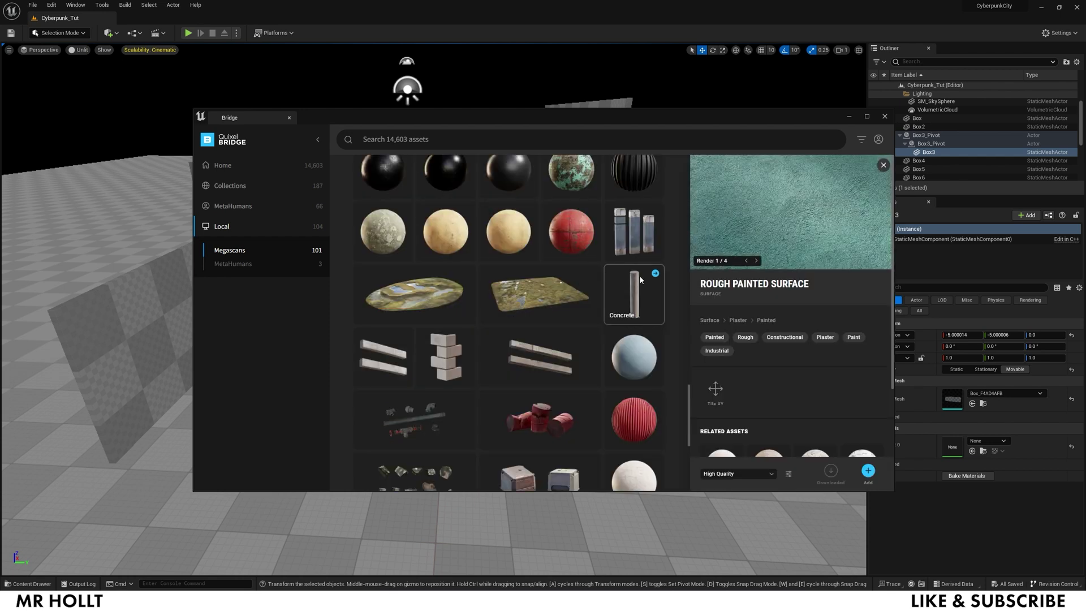
pyautogui.click(883, 165)
pyautogui.click(568, 364)
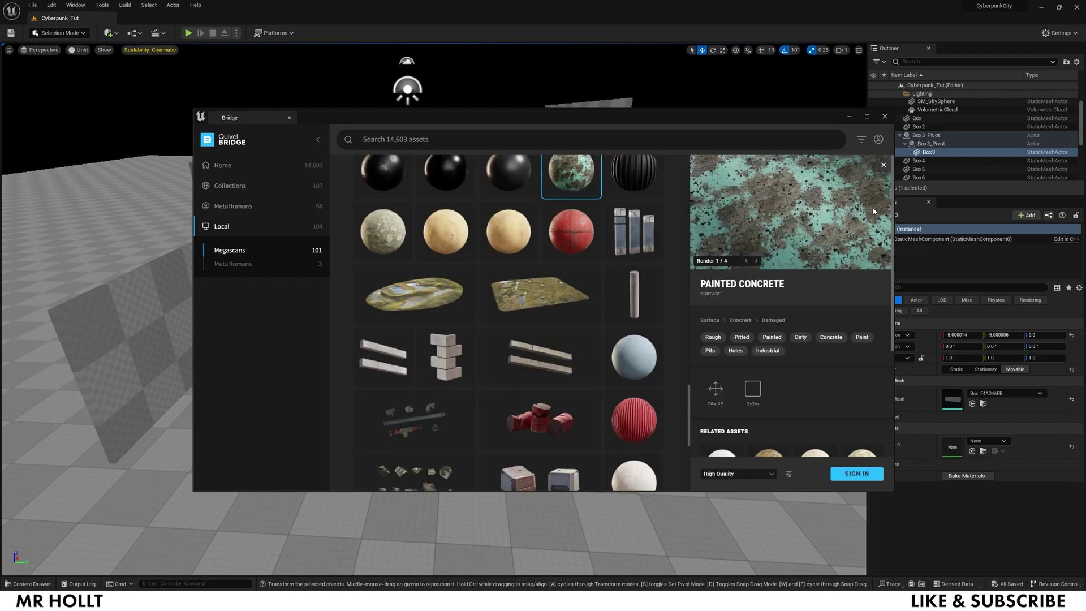
pyautogui.click(882, 166)
pyautogui.click(401, 286)
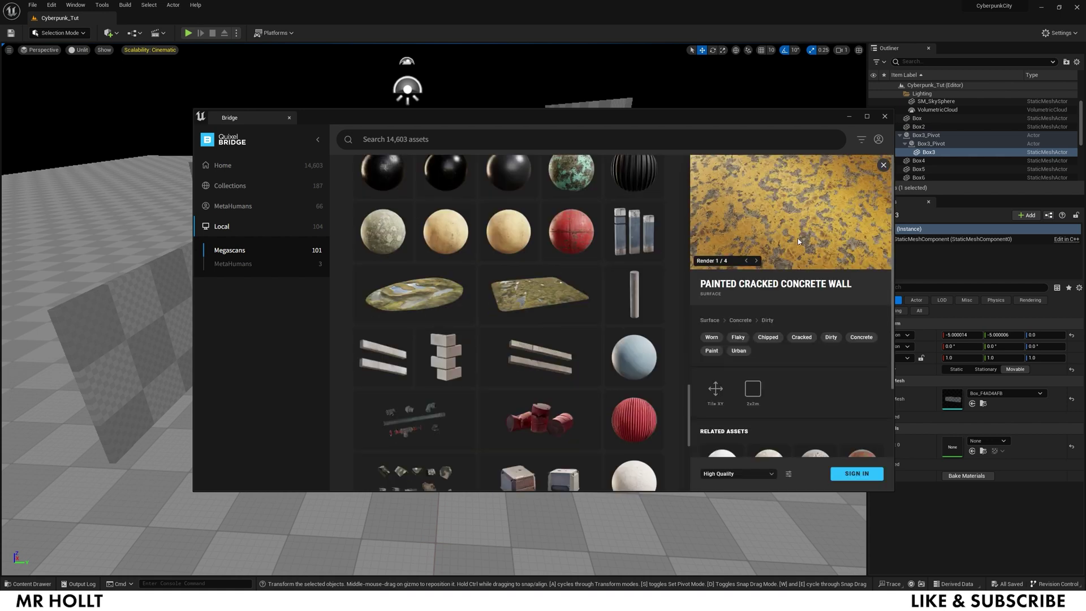
# Close the surface details and the Bridge window, and switch the viewport to Lit mode
pyautogui.click(883, 166)
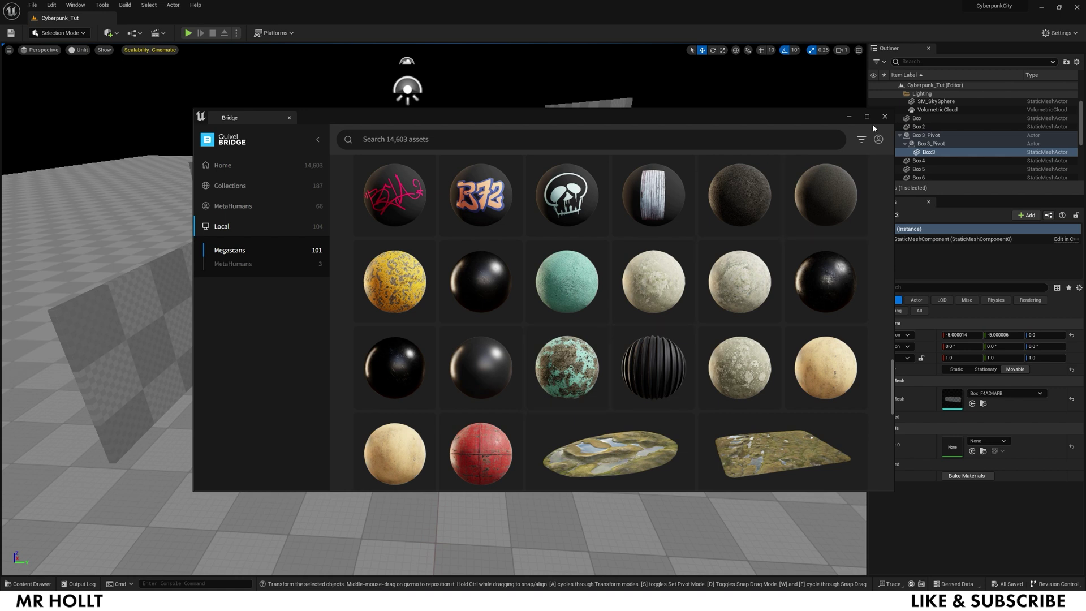
pyautogui.click(884, 117)
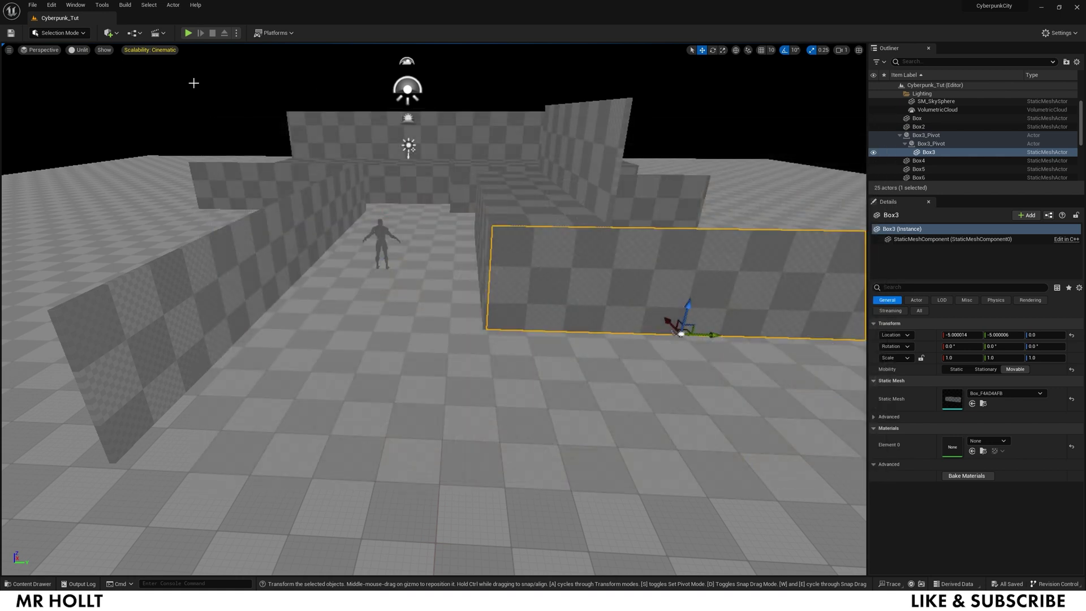
pyautogui.click(81, 52)
pyautogui.click(85, 74)
pyautogui.scroll(-8, 412, 283)
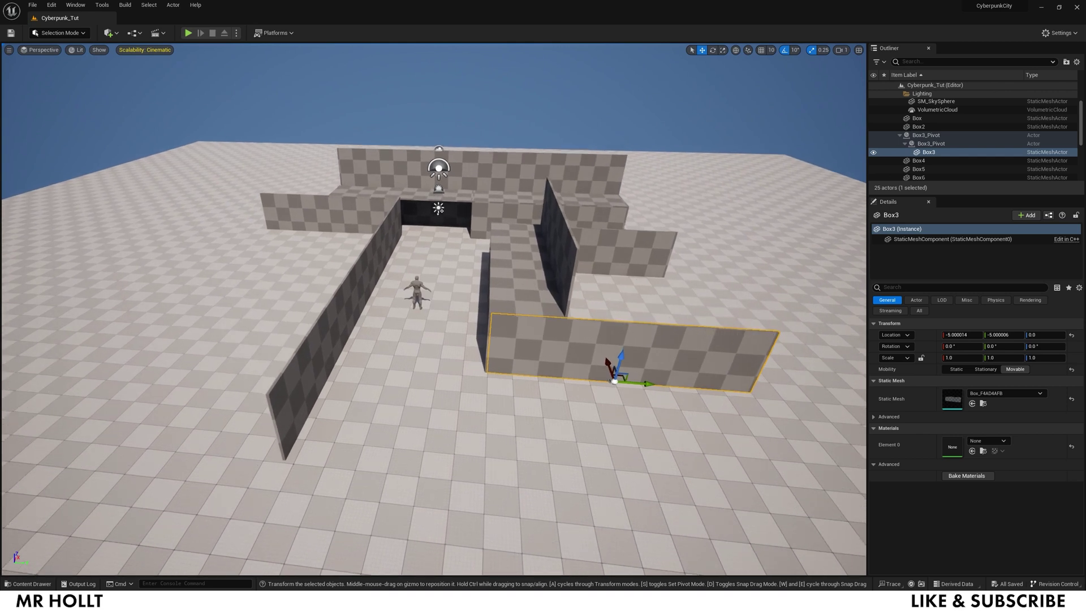
# Place the SM_SW_Wide_M1 floor tile from the CyberpunkCity static meshes on the street in front of the mannequin
pyautogui.moveTo(434, 309); pyautogui.dragTo(427, 266, button='right')
pyautogui.press('w')
pyautogui.press('w')
pyautogui.hotkey('ctrl', 'space')
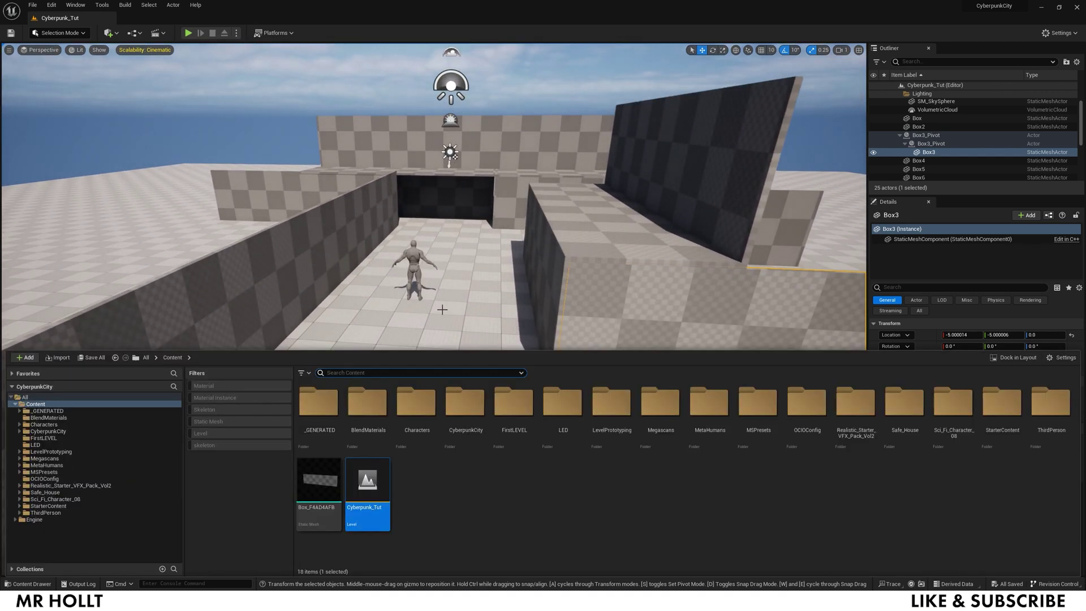
pyautogui.click(40, 432)
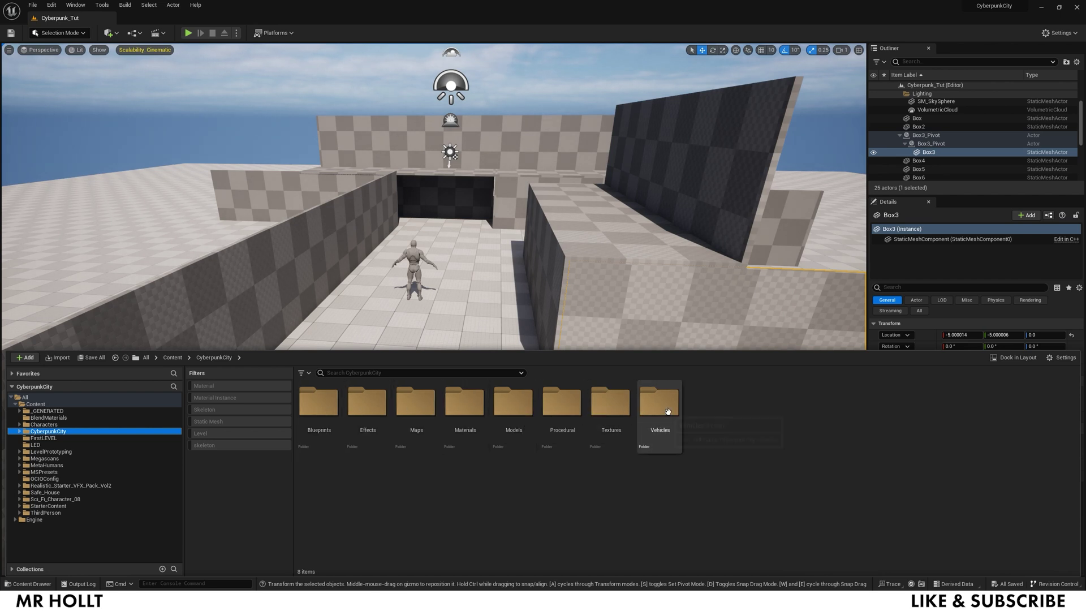
pyautogui.click(234, 421)
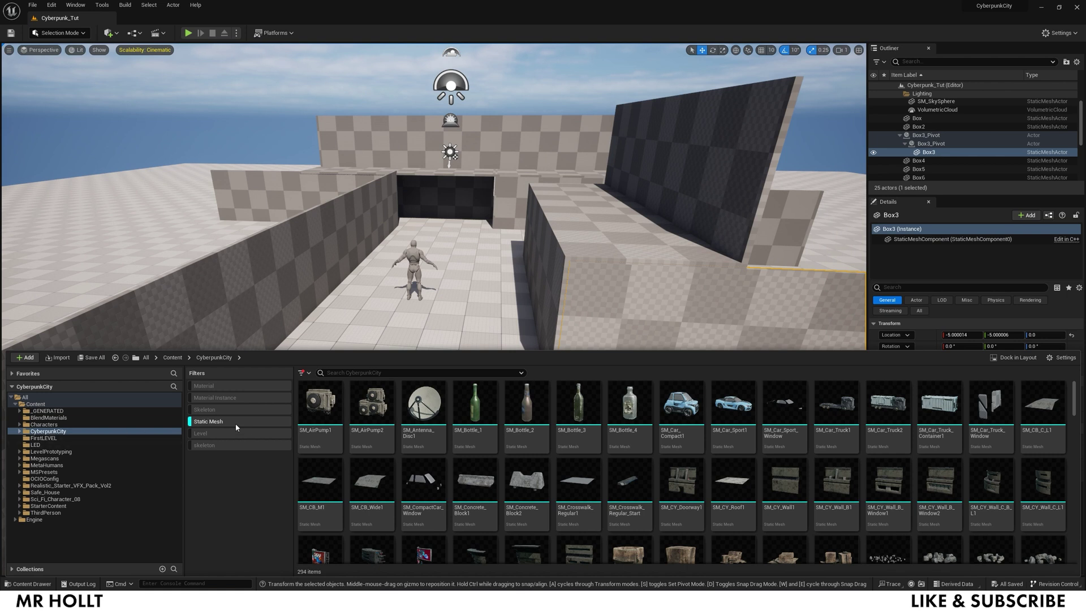
pyautogui.moveTo(734, 496)
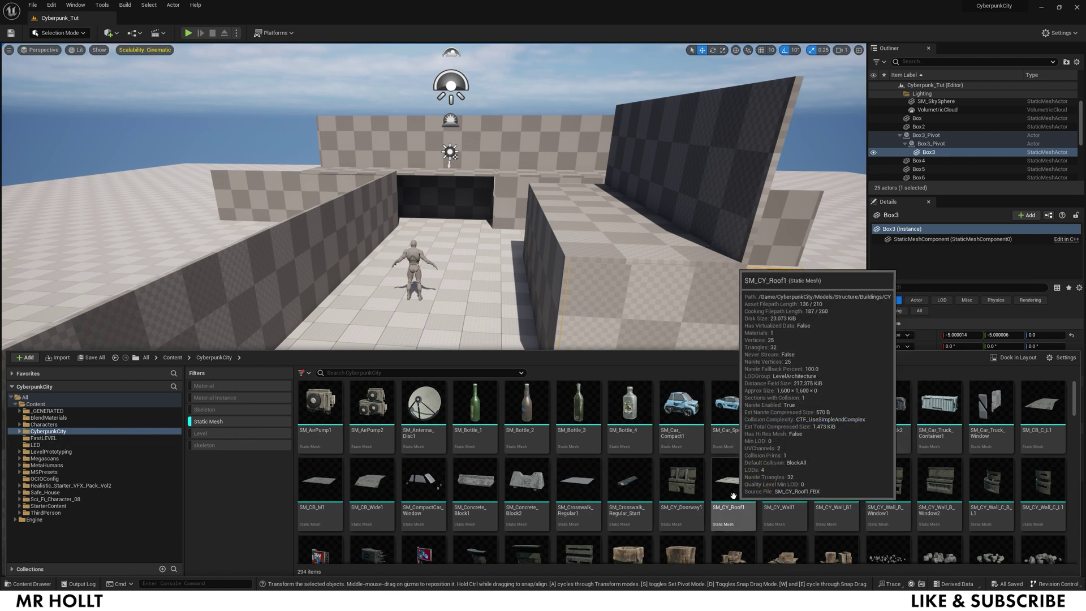
pyautogui.scroll(-15, 679, 486)
pyautogui.click(926, 429)
pyautogui.moveTo(926, 428); pyautogui.dragTo(618, 476)
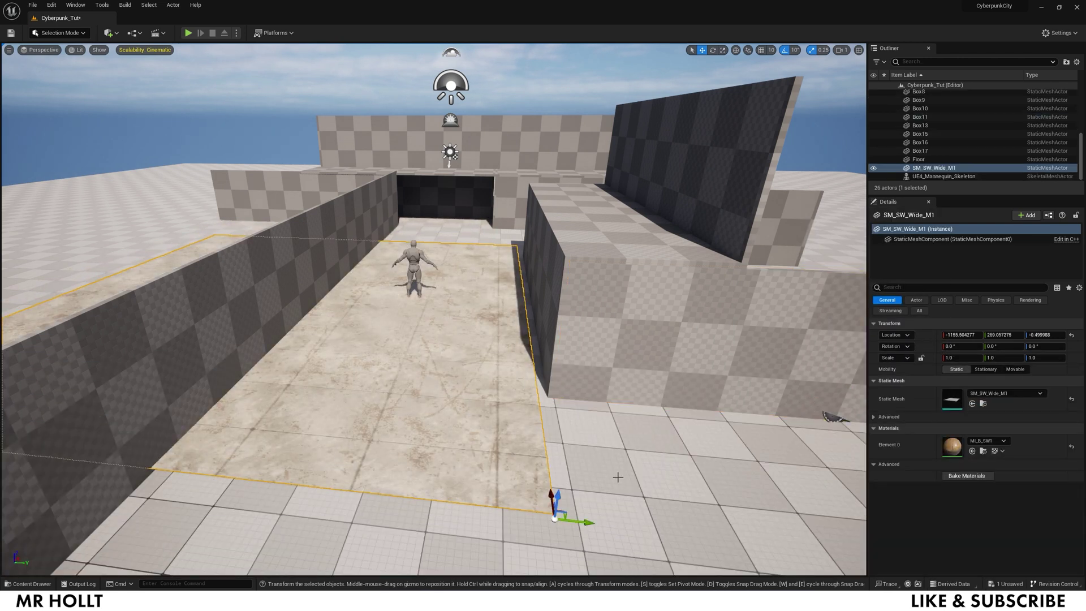
# Move the floor tile across the street to Y about 636 so it reaches under the right-hand block
pyautogui.hotkey('ctrl', 'space')
pyautogui.moveTo(942, 437)
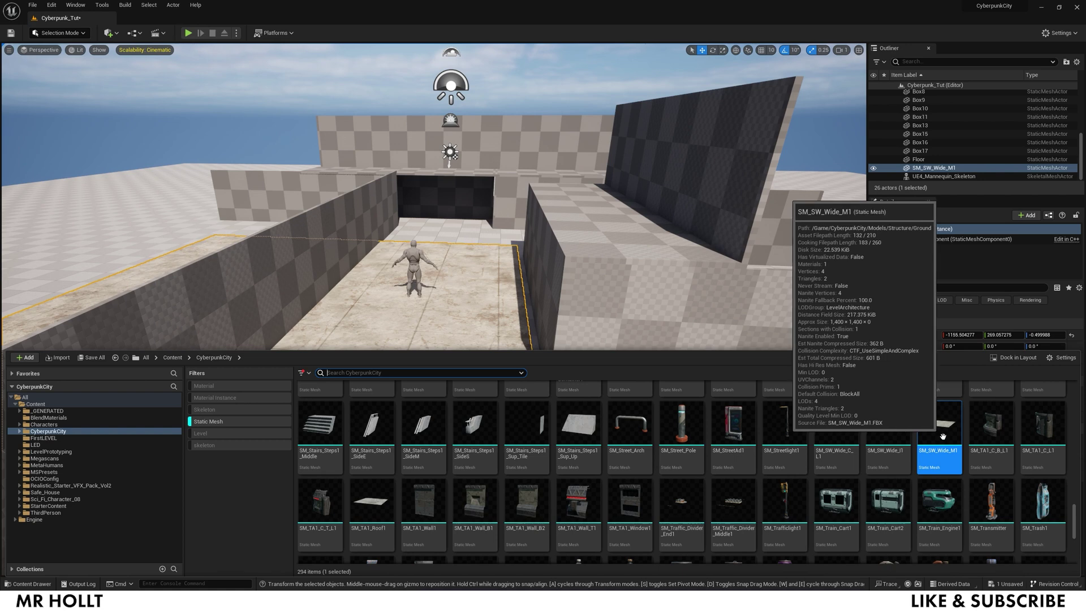
pyautogui.click(436, 332)
pyautogui.moveTo(416, 347)
pyautogui.mouseDown(button='right')
pyautogui.moveTo(433, 368)
pyautogui.moveTo(417, 358)
pyautogui.moveTo(432, 345)
pyautogui.mouseUp(button='right')
pyautogui.moveTo(566, 473); pyautogui.dragTo(748, 496)
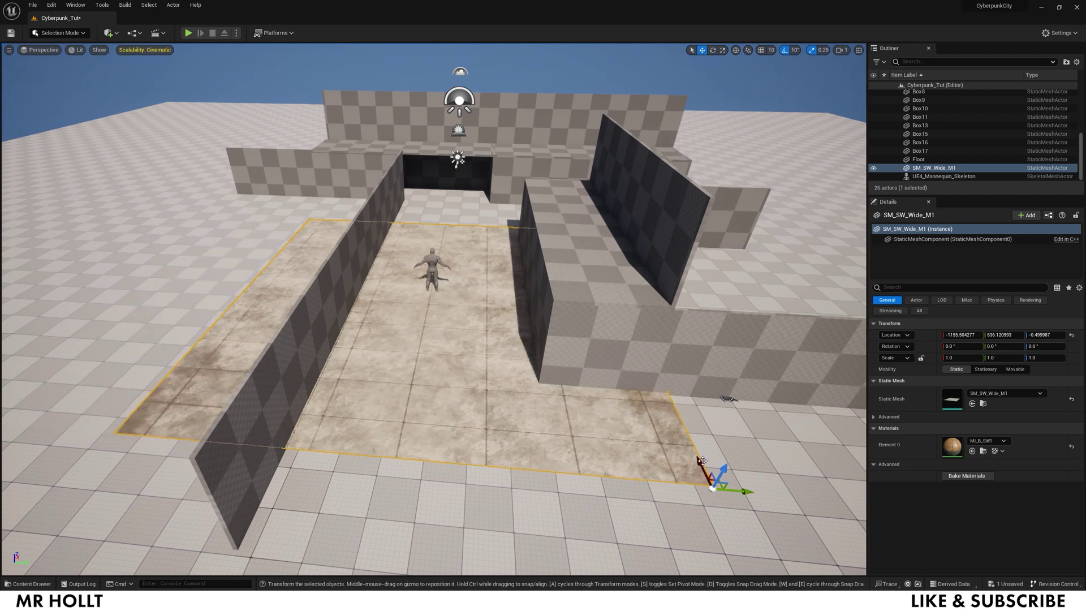
# Enable grid snapping and add two flush floor tile copies, one farther down the street and one beside it at Y about 2036
pyautogui.click(762, 50)
pyautogui.moveTo(701, 462); pyautogui.dragTo(575, 164)
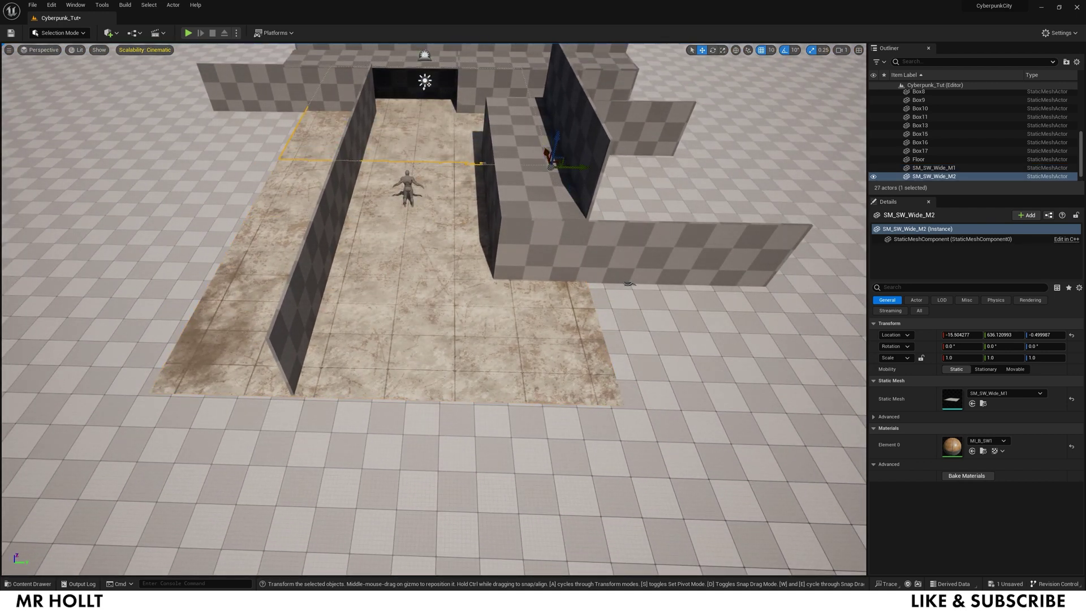
pyautogui.scroll(6, 576, 164)
pyautogui.scroll(-4, 484, 254)
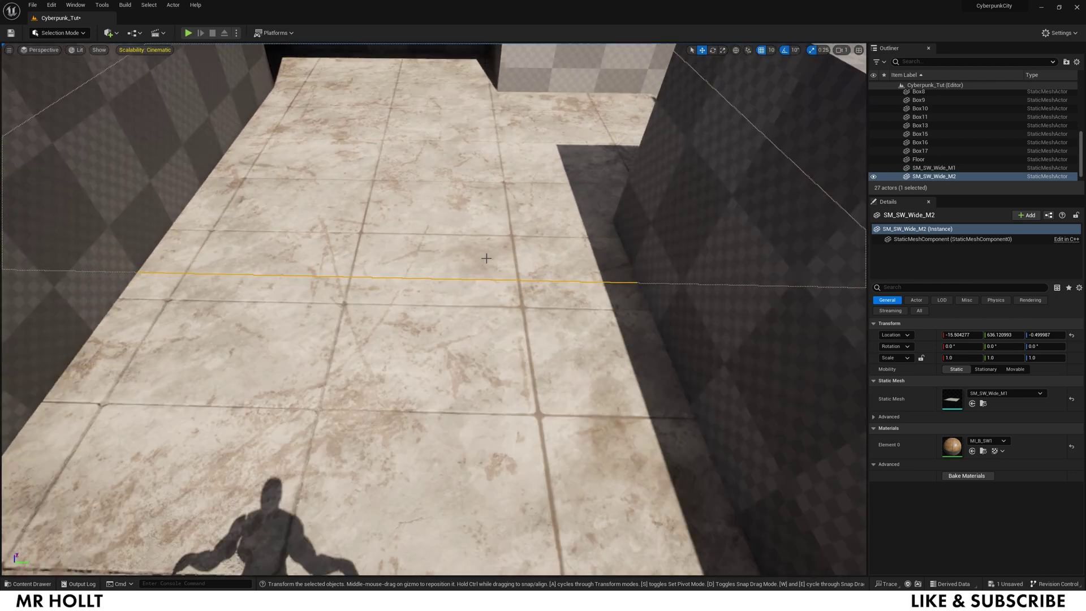
pyautogui.keyDown('alt'); pyautogui.moveTo(496, 204); pyautogui.dragTo(504, 215); pyautogui.keyUp('alt')
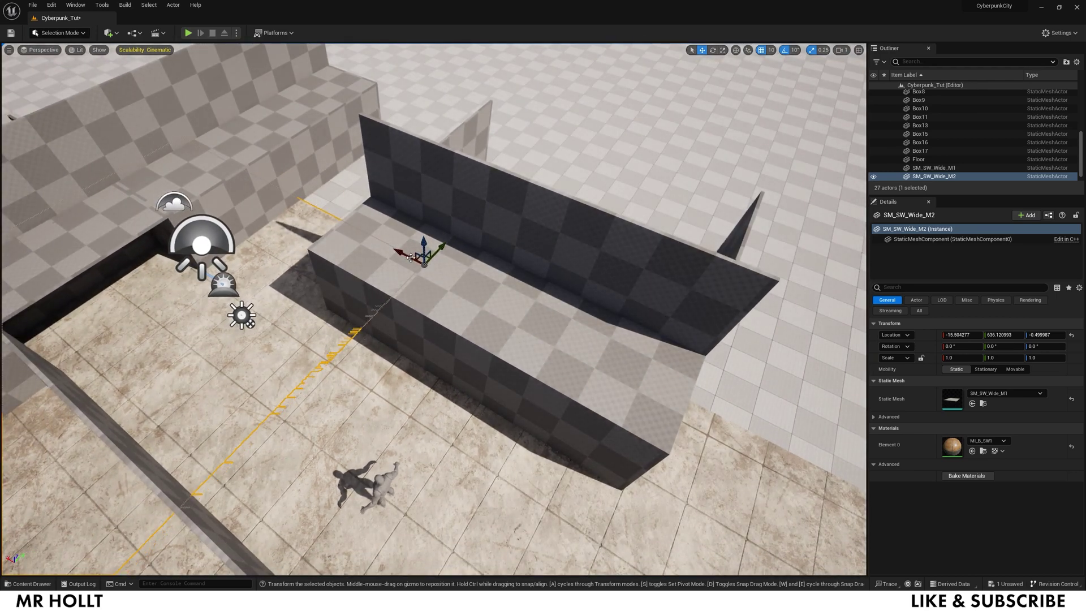
pyautogui.moveTo(412, 252); pyautogui.dragTo(405, 258)
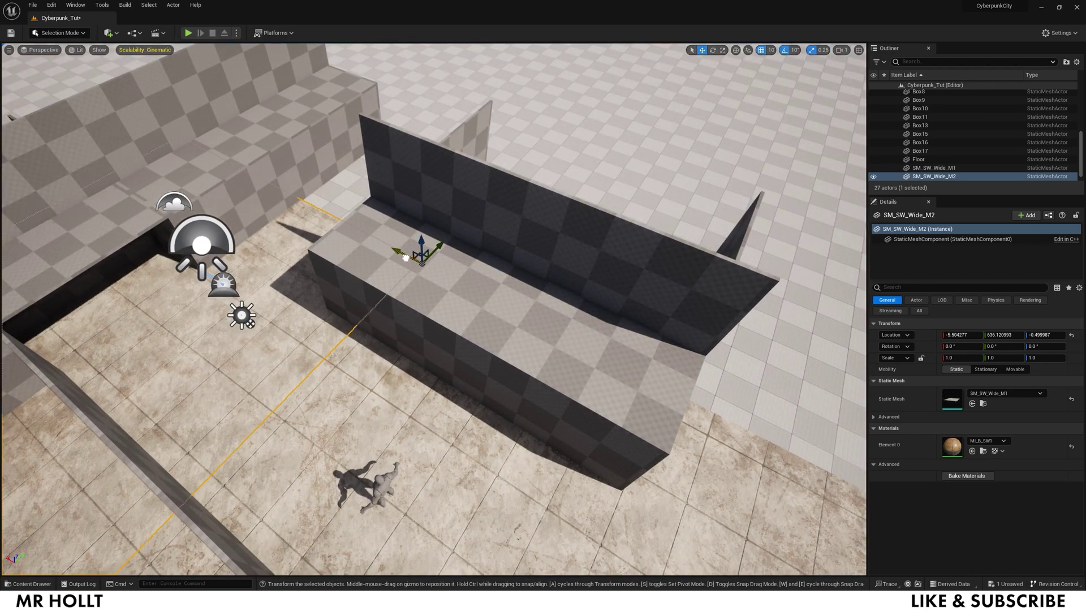
pyautogui.click(410, 423)
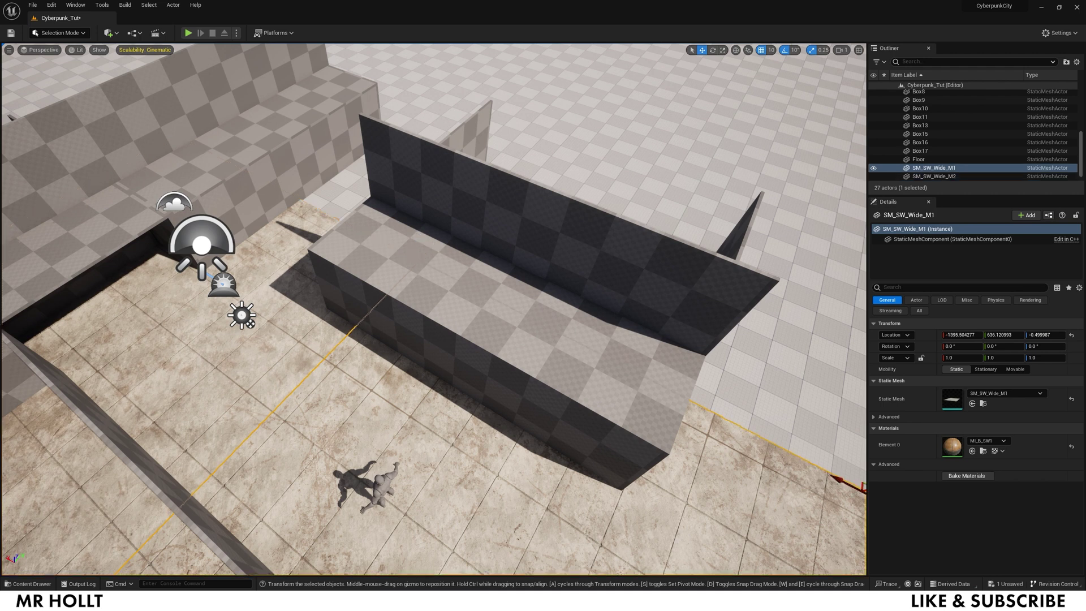
pyautogui.click(300, 261)
pyautogui.keyDown('alt'); pyautogui.moveTo(416, 245); pyautogui.dragTo(631, 106); pyautogui.keyUp('alt')
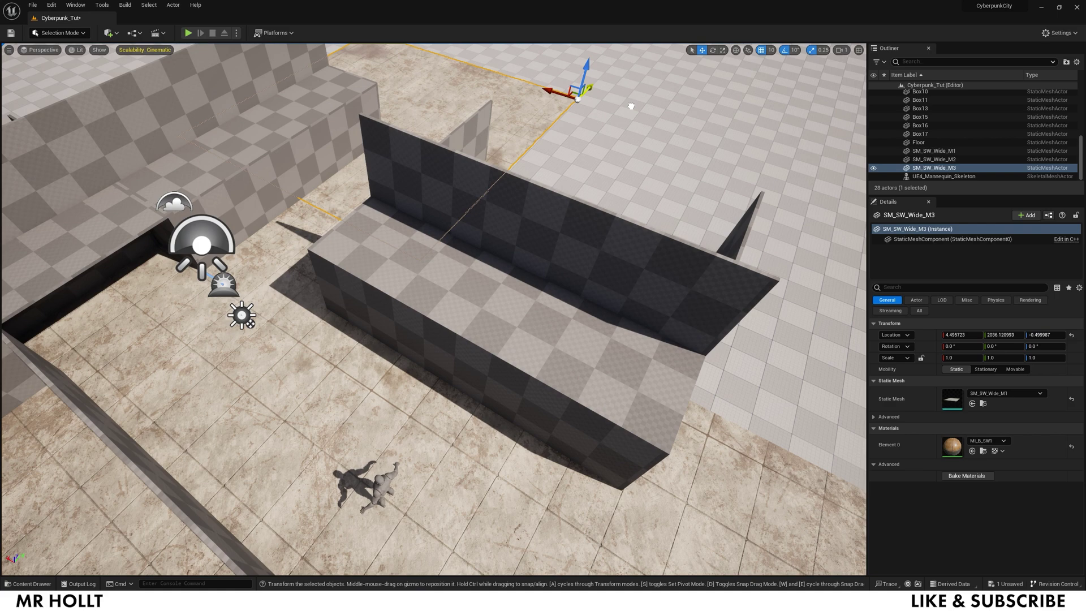
# Delete the blockout walls along the left side of the street
pyautogui.click(657, 184)
pyautogui.moveTo(656, 184); pyautogui.dragTo(275, 345, button='right')
pyautogui.click(275, 345)
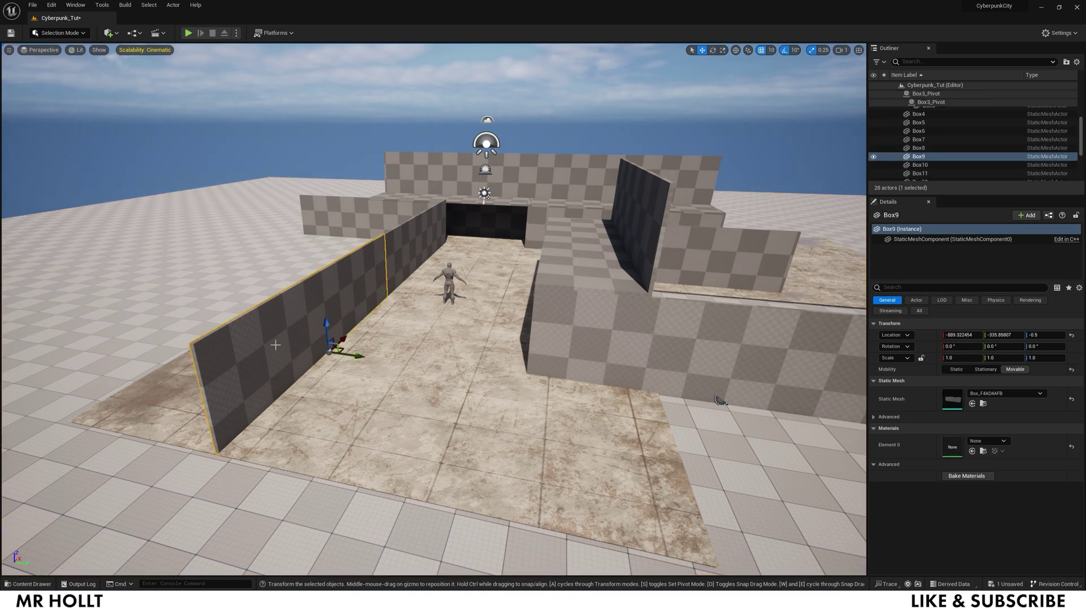
pyautogui.press('Delete')
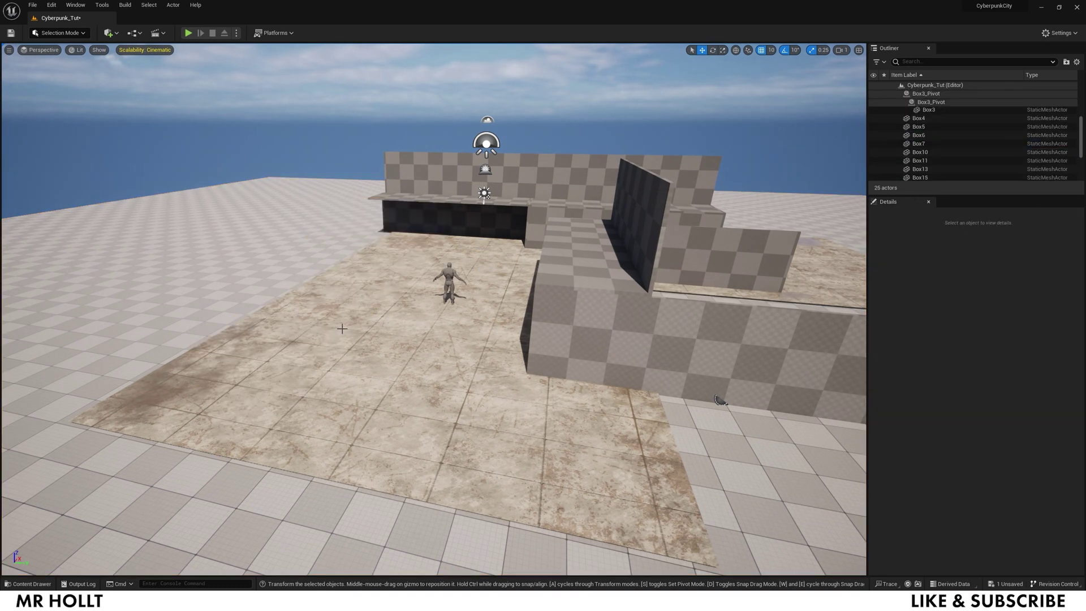
# Place BP_Building_LT2 from the CyberpunkCity Blueprints/Buildings folder on the left side of the street
pyautogui.hotkey('ctrl', 'space')
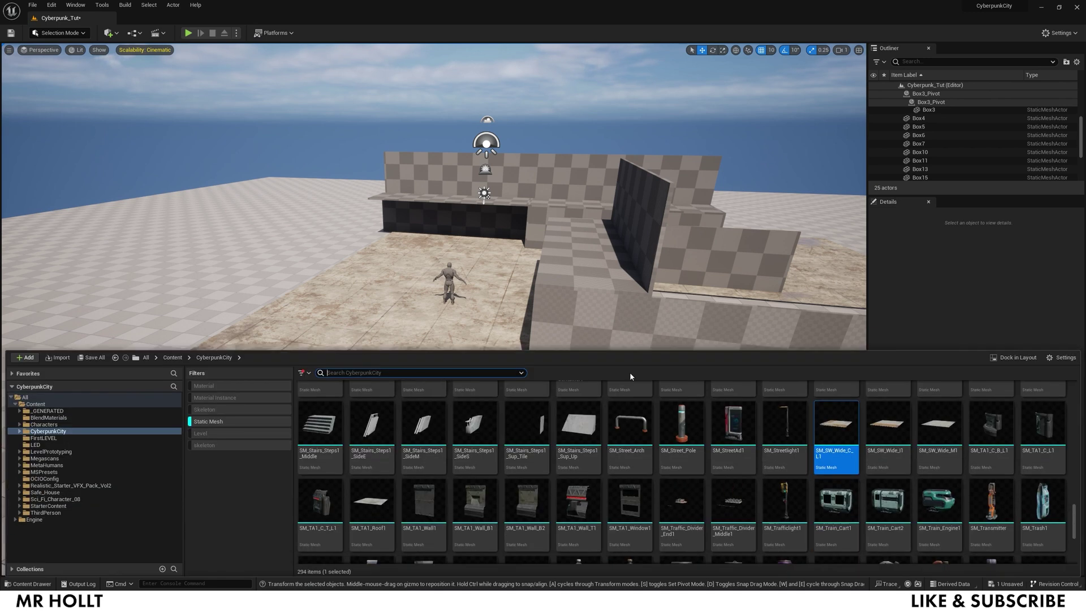
pyautogui.click(57, 426)
pyautogui.click(56, 431)
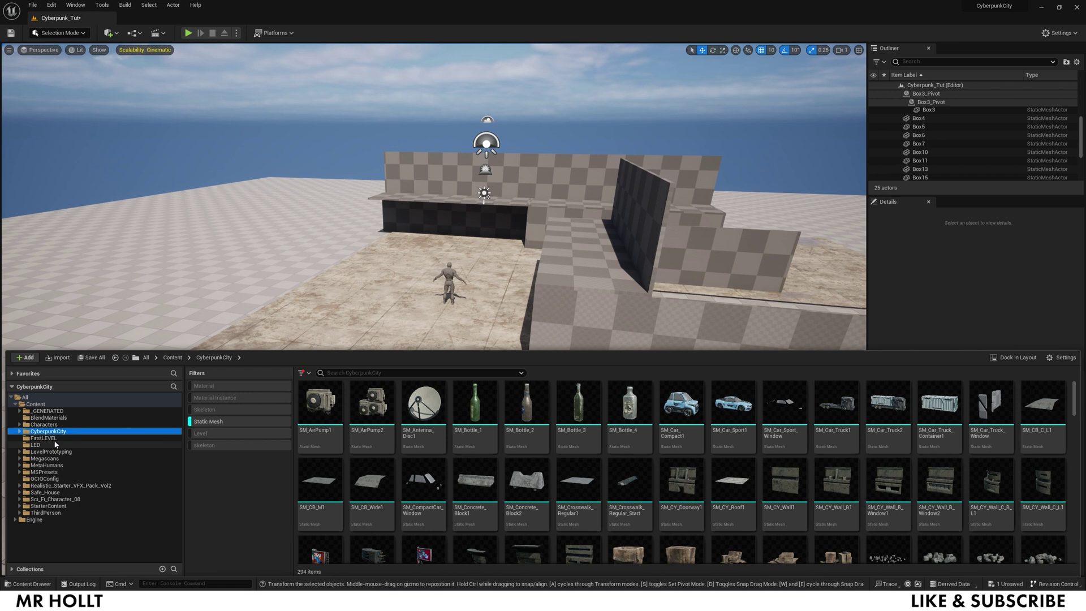
pyautogui.click(225, 423)
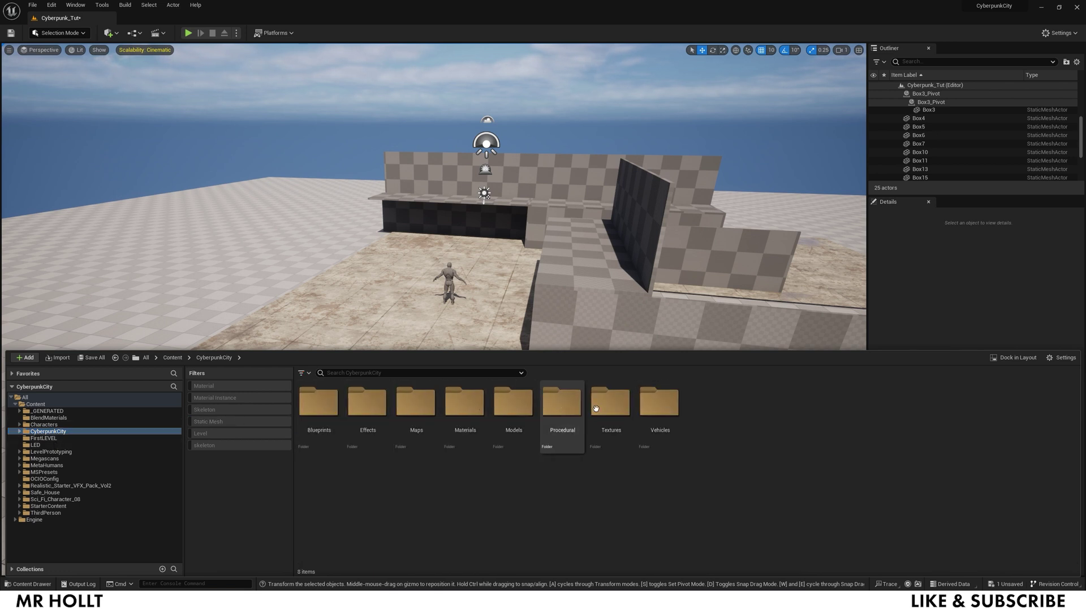
pyautogui.doubleClick(318, 403)
pyautogui.doubleClick(324, 408)
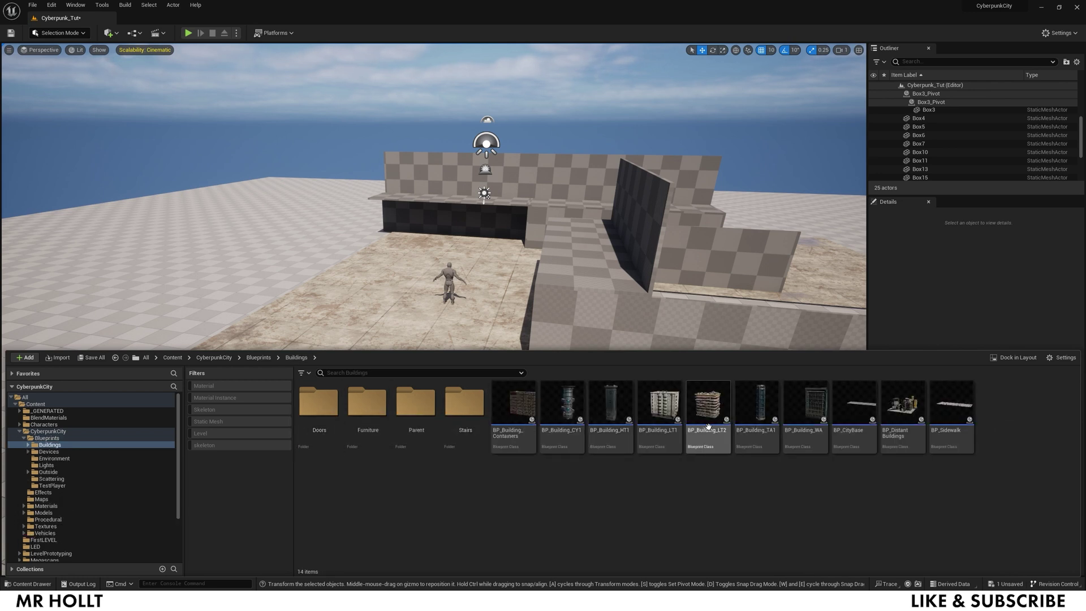
pyautogui.moveTo(708, 420); pyautogui.dragTo(139, 446)
# Move the building alongside the street in place of the removed walls, to X about -2440 and Y about -260
pyautogui.moveTo(139, 446); pyautogui.dragTo(55, 398, button='right')
pyautogui.press('e')
pyautogui.press('w')
pyautogui.moveTo(498, 458); pyautogui.dragTo(359, 503)
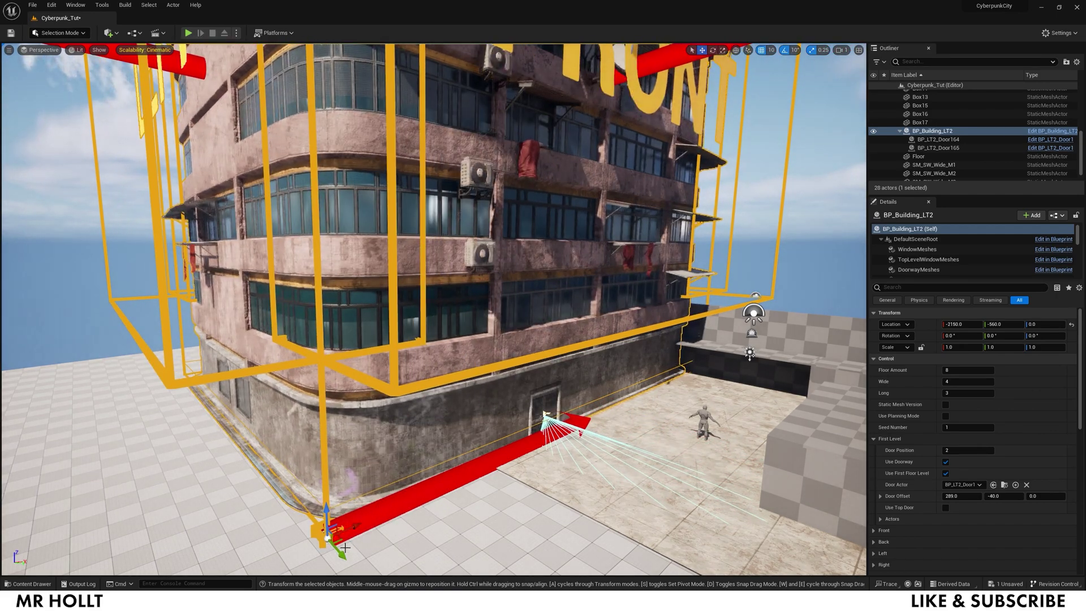
pyautogui.moveTo(341, 553); pyautogui.dragTo(384, 553, button='right')
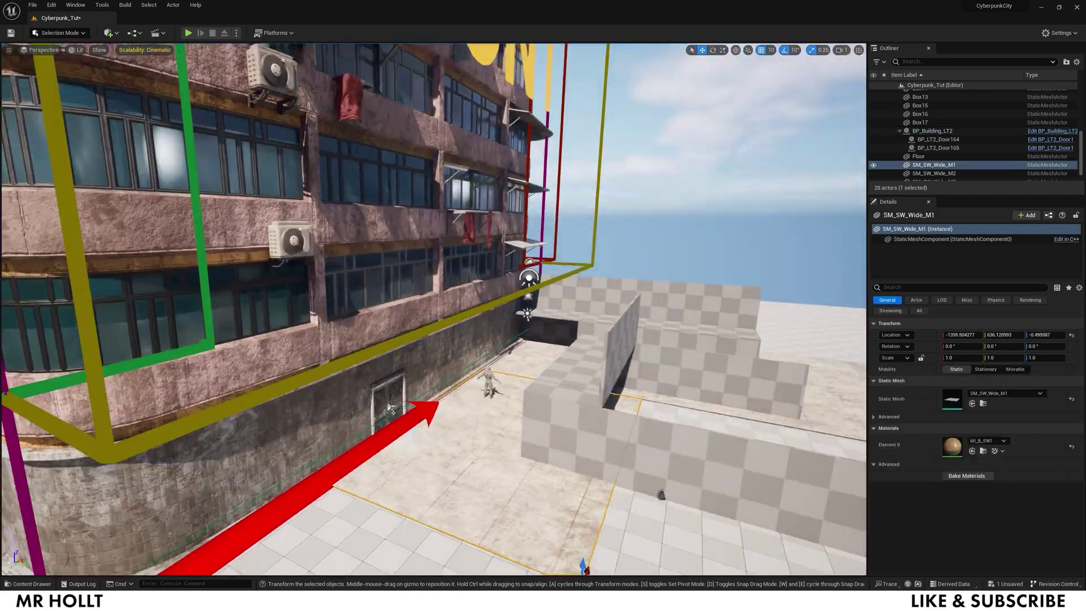
pyautogui.moveTo(390, 408); pyautogui.dragTo(215, 520, button='right')
pyautogui.moveTo(452, 332); pyautogui.dragTo(446, 332, button='right')
pyautogui.click(446, 332)
pyautogui.moveTo(178, 333); pyautogui.dragTo(136, 335)
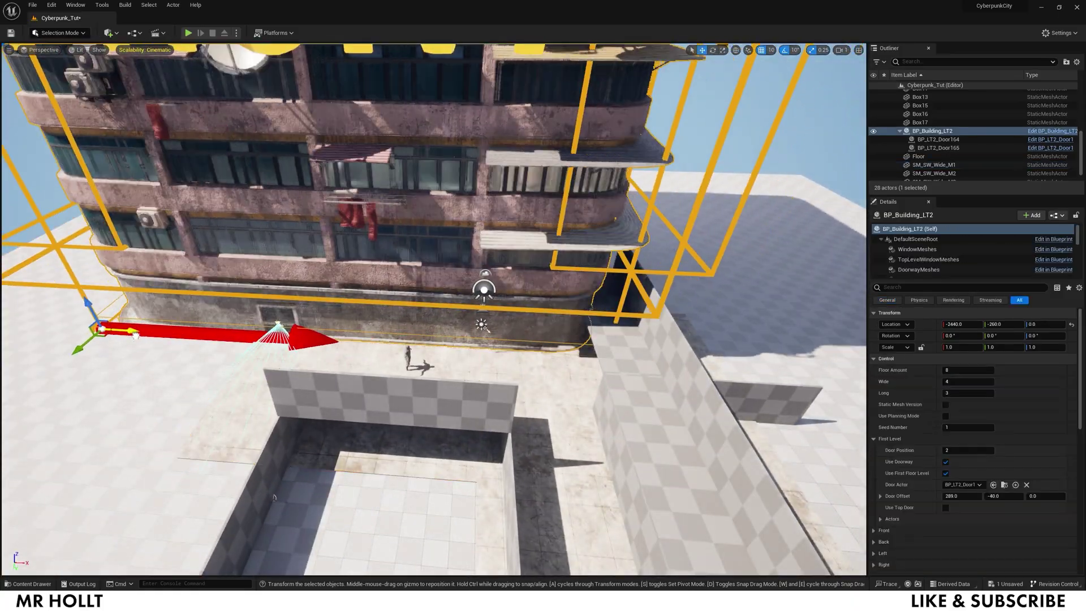
# Shift the building along the street to X -2530, checking the gap between its rounded corner and the end wall
pyautogui.click(544, 378)
pyautogui.moveTo(544, 377); pyautogui.dragTo(551, 345, button='right')
pyautogui.moveTo(485, 492); pyautogui.dragTo(485, 519, button='right')
pyautogui.press('e')
pyautogui.moveTo(306, 383); pyautogui.dragTo(266, 381, button='right')
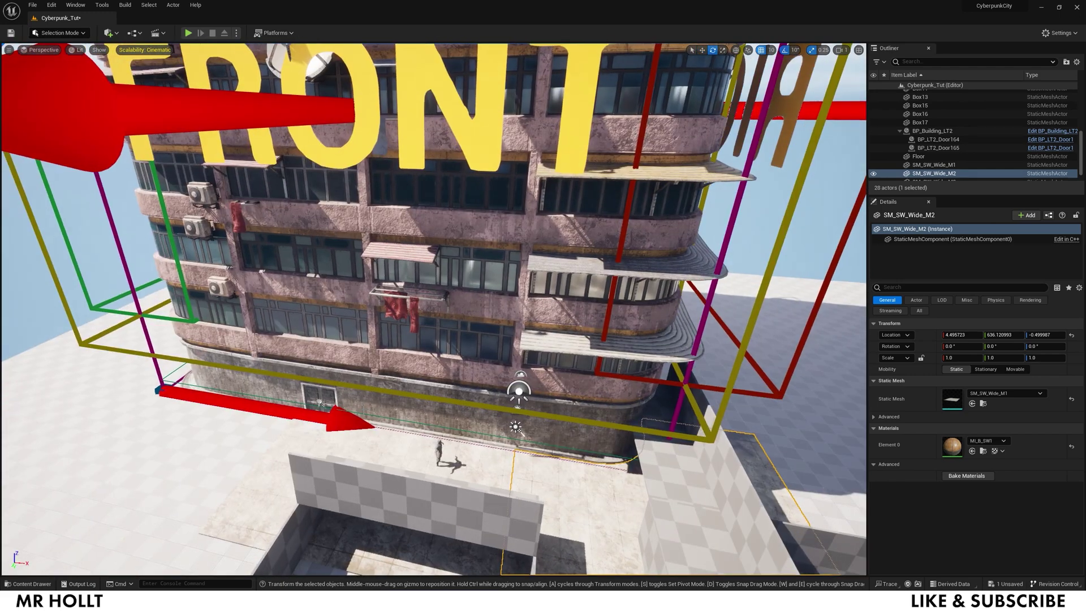
pyautogui.press('f')
pyautogui.click(406, 354)
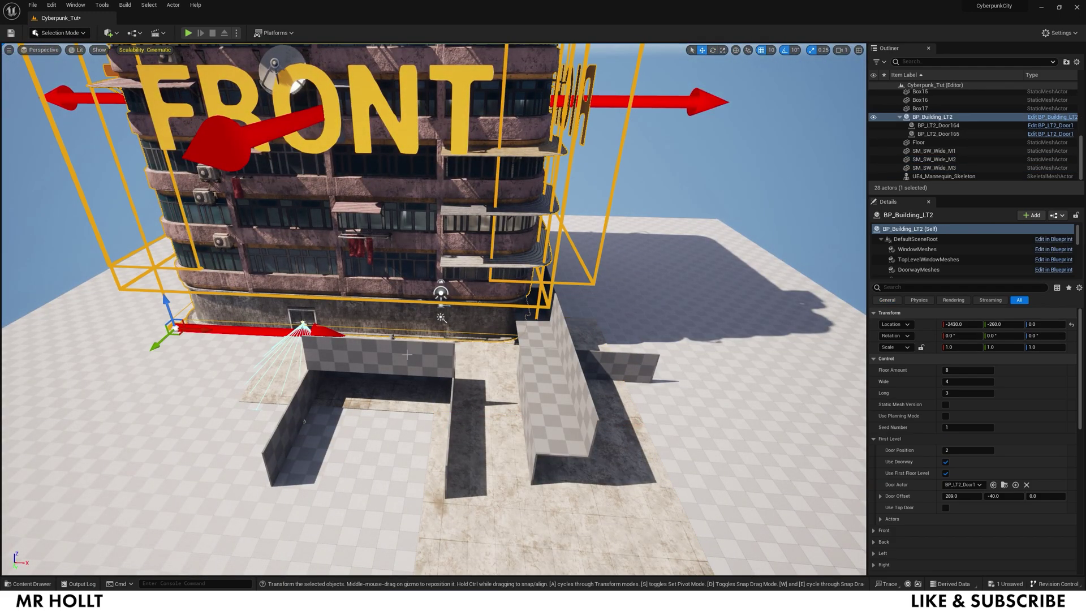
pyautogui.click(476, 369)
pyautogui.moveTo(476, 368); pyautogui.dragTo(487, 370, button='right')
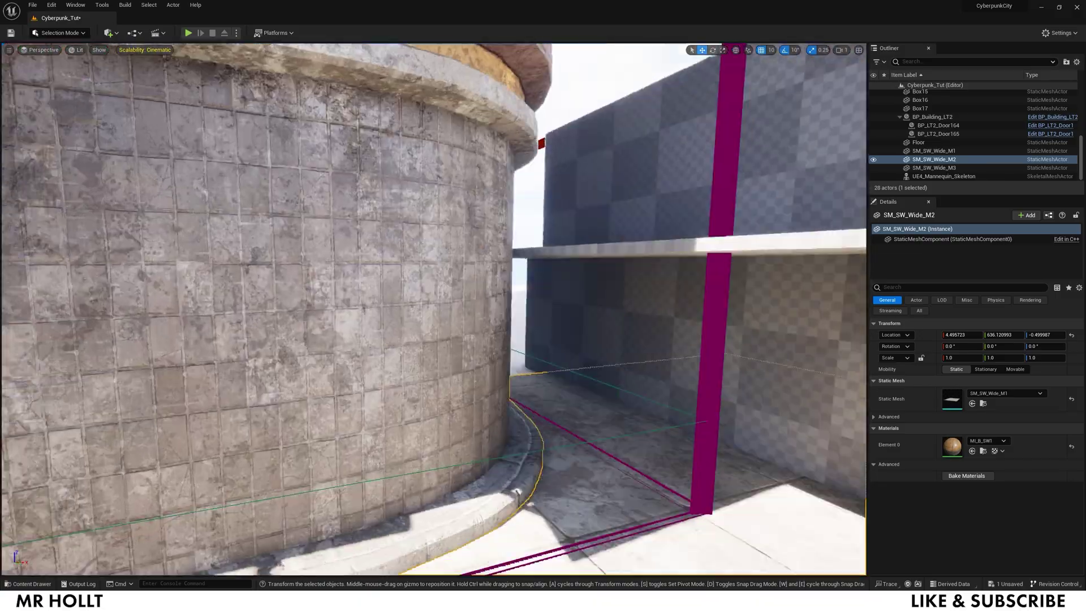
pyautogui.moveTo(487, 370); pyautogui.dragTo(430, 379, button='right')
pyautogui.click(407, 416)
pyautogui.moveTo(407, 416); pyautogui.dragTo(404, 413, button='right')
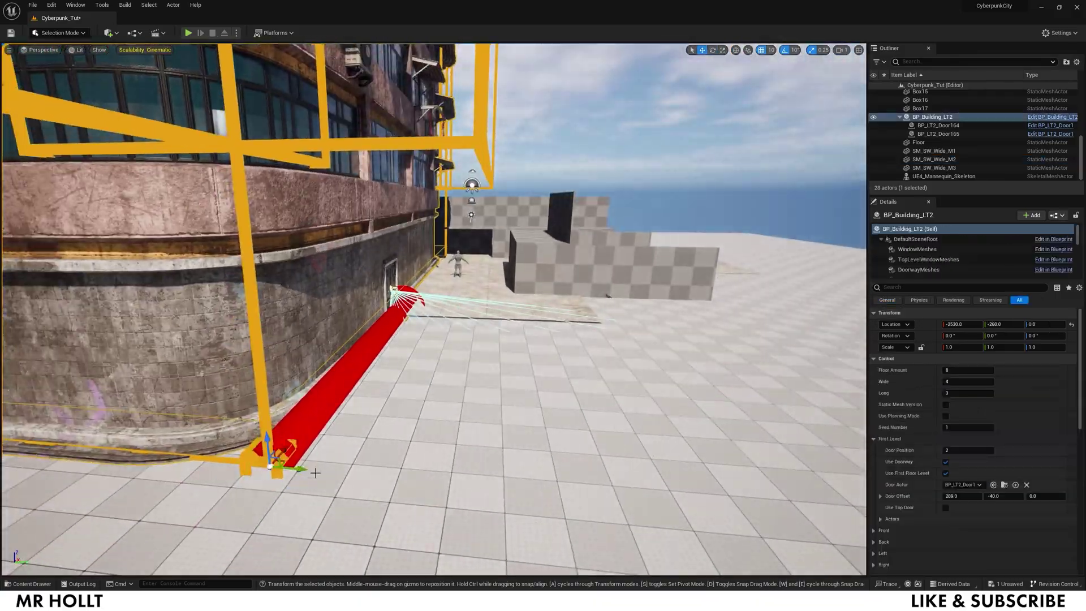
# Move the building slightly inward so its front sits closer to the street, and check the alignment with the floor tiles
pyautogui.click(484, 398)
pyautogui.moveTo(484, 398); pyautogui.dragTo(481, 376, button='right')
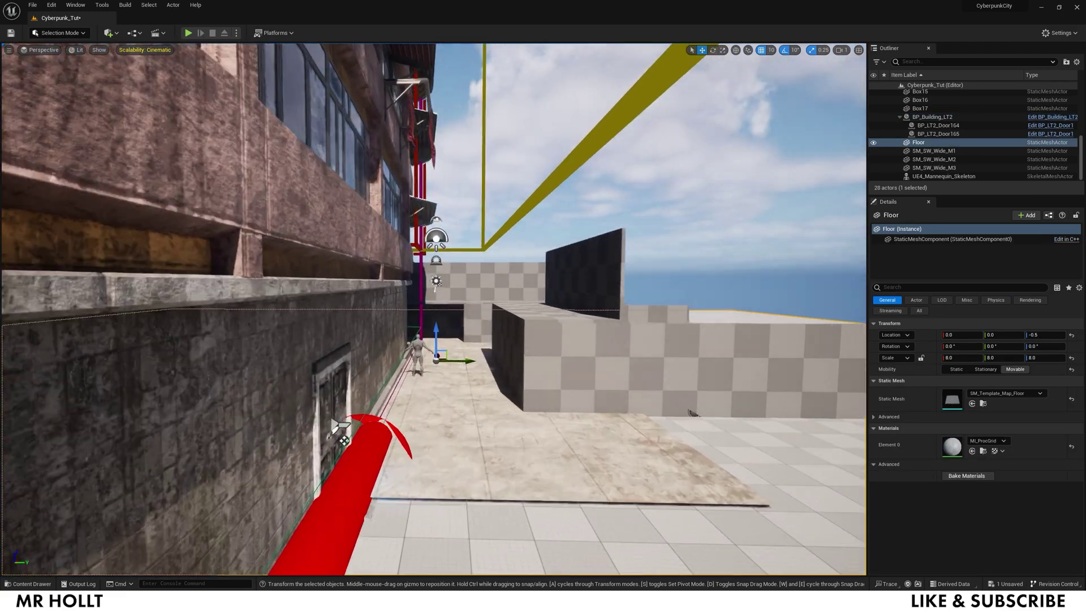
pyautogui.click(327, 571)
pyautogui.moveTo(327, 571); pyautogui.dragTo(329, 582, button='right')
pyautogui.moveTo(353, 531); pyautogui.dragTo(342, 531)
pyautogui.click(390, 501)
pyautogui.moveTo(390, 500); pyautogui.dragTo(395, 489, button='right')
pyautogui.click(418, 295)
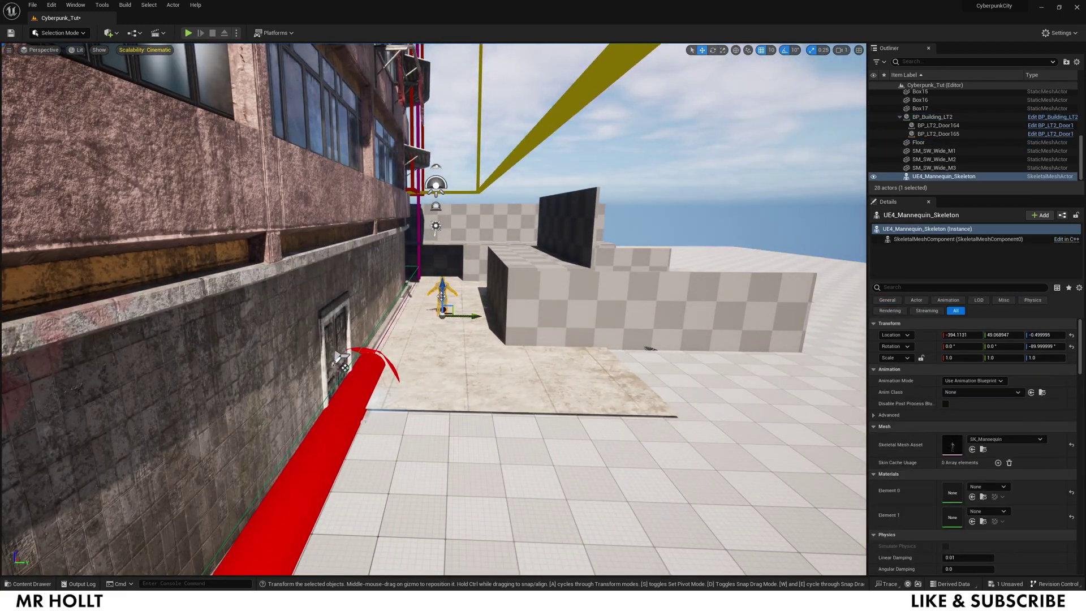
pyautogui.click(418, 370)
pyautogui.moveTo(418, 370); pyautogui.dragTo(364, 333, button='right')
pyautogui.click(390, 359)
pyautogui.moveTo(380, 287); pyautogui.dragTo(382, 293, button='right')
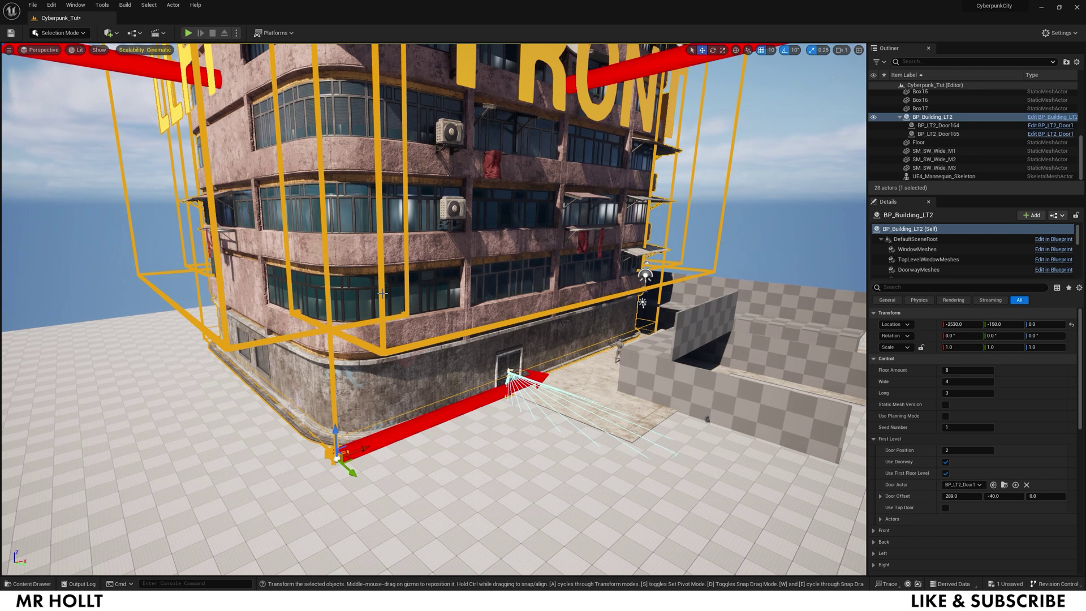
# Set the building's Floor Amount to 6 and Wide to 3, and move it along the street to X -1670
pyautogui.moveTo(969, 368)
pyautogui.mouseDown()
pyautogui.moveTo(948, 368)
pyautogui.moveTo(961, 382)
pyautogui.mouseUp()
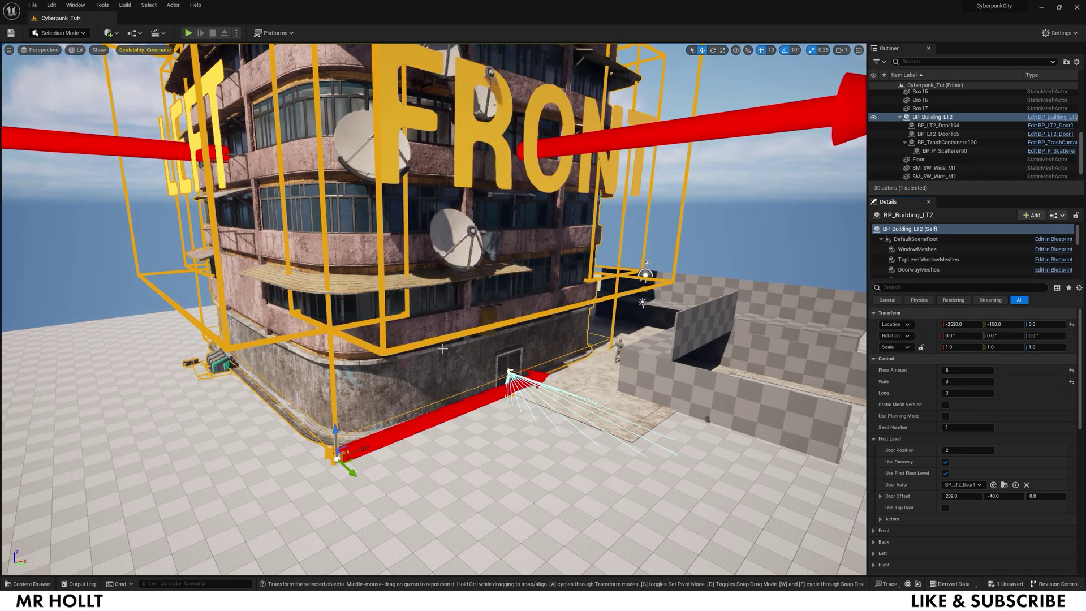
pyautogui.moveTo(368, 441); pyautogui.dragTo(490, 403)
pyautogui.moveTo(552, 401); pyautogui.dragTo(616, 396, button='right')
pyautogui.press('w')
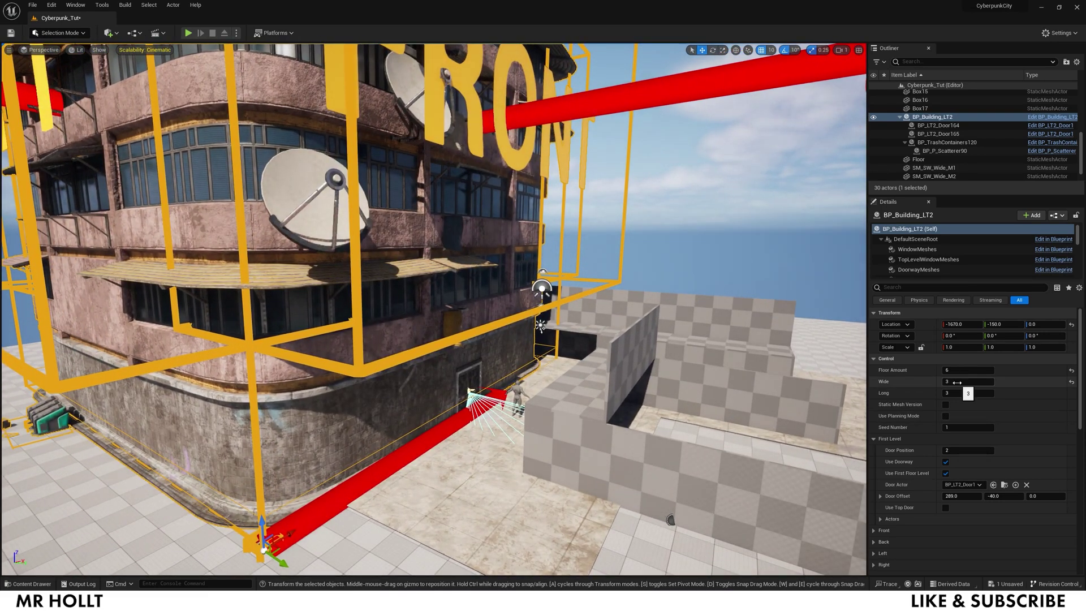
# Try a Wide value of 4 for BP_Building_LT2 and shift the building along X to about -2230
pyautogui.write('4')
pyautogui.press('Return')
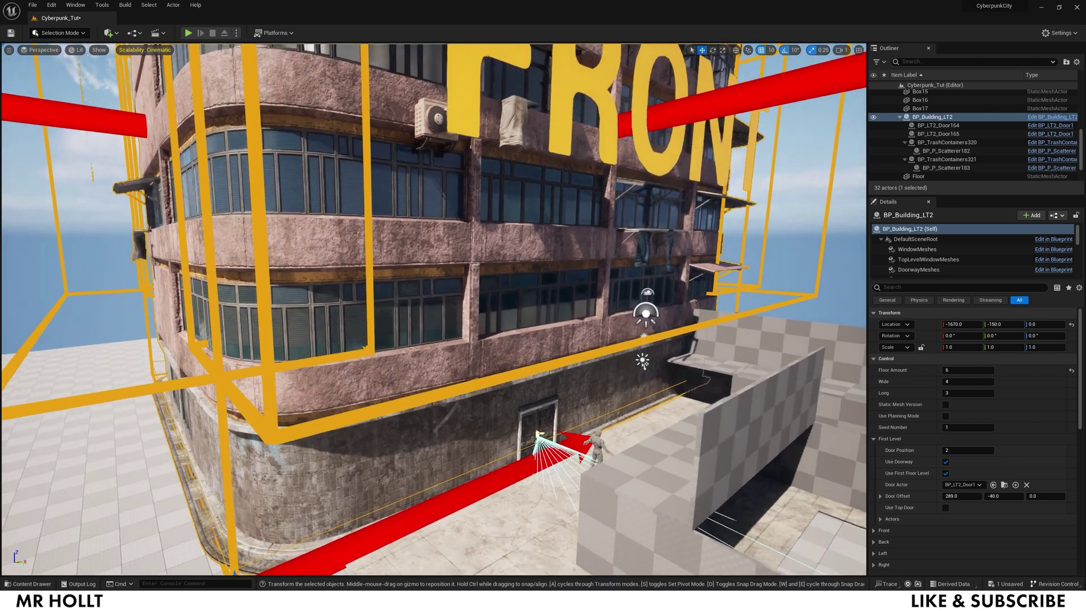
pyautogui.moveTo(463, 444); pyautogui.dragTo(453, 466, button='right')
pyautogui.moveTo(366, 427); pyautogui.dragTo(154, 465)
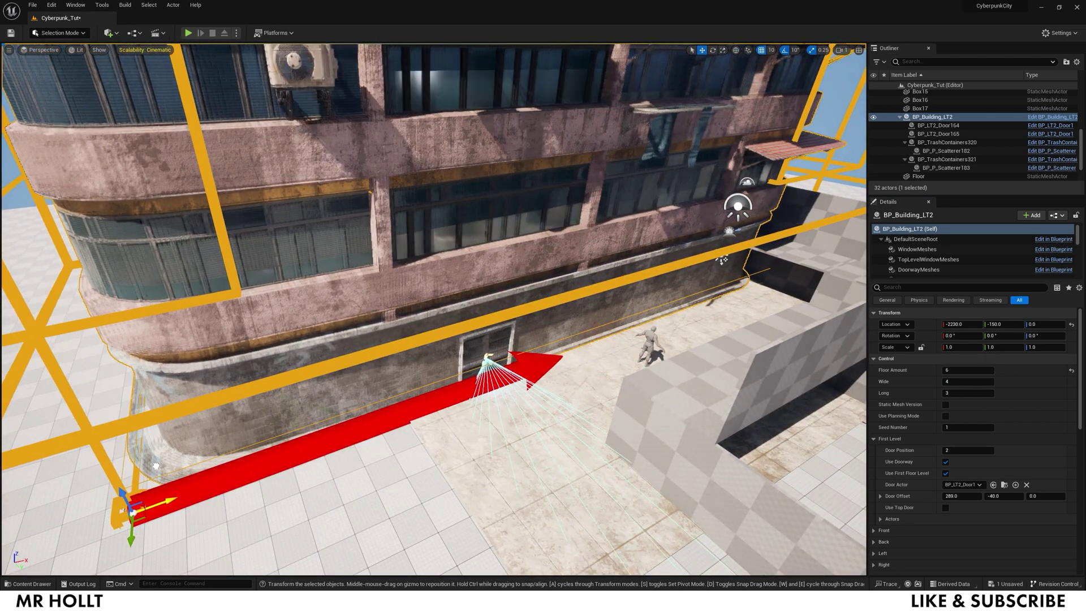
pyautogui.click(543, 435)
pyautogui.moveTo(543, 435); pyautogui.dragTo(393, 423, button='right')
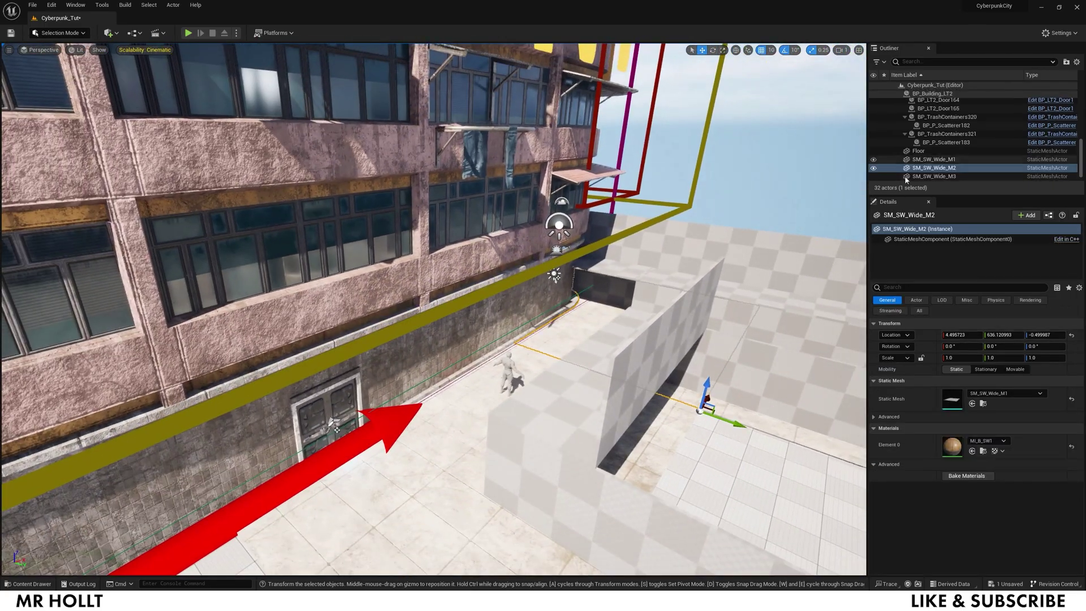
# Set the building's Wide value to 3 and move it along X to about -1720 beside the sidewalk
pyautogui.click(529, 243)
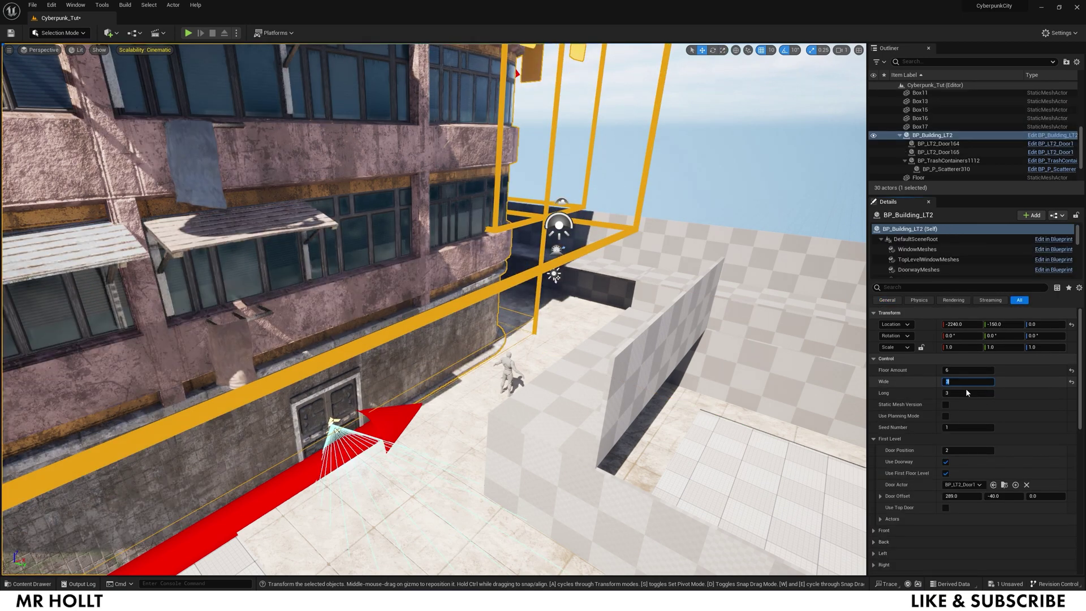
pyautogui.moveTo(622, 391); pyautogui.dragTo(565, 410, button='right')
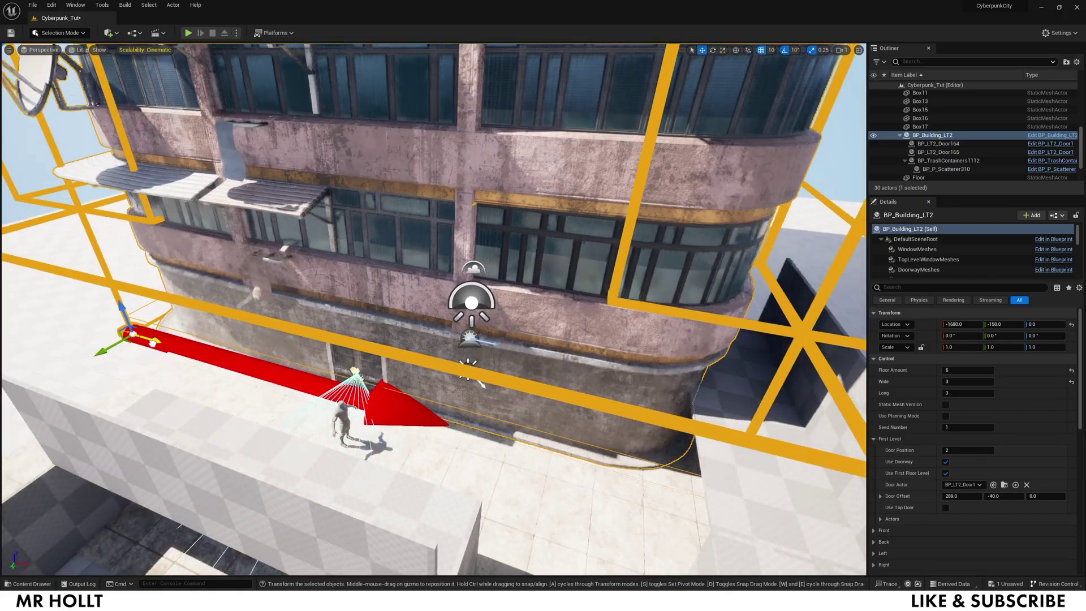
pyautogui.click(532, 486)
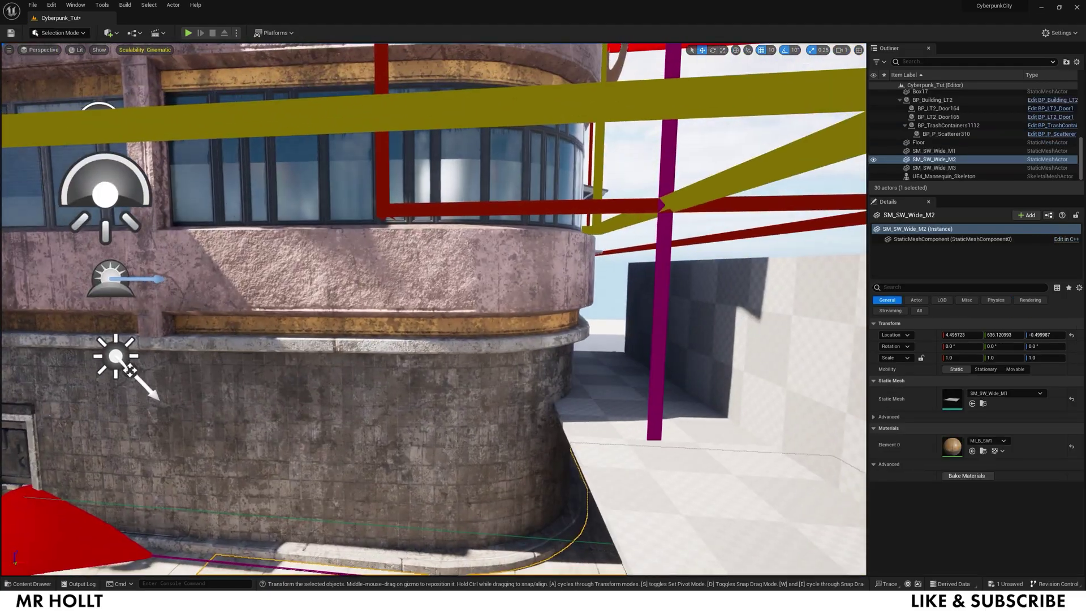
pyautogui.moveTo(458, 411); pyautogui.dragTo(441, 429, button='right')
pyautogui.click(459, 412)
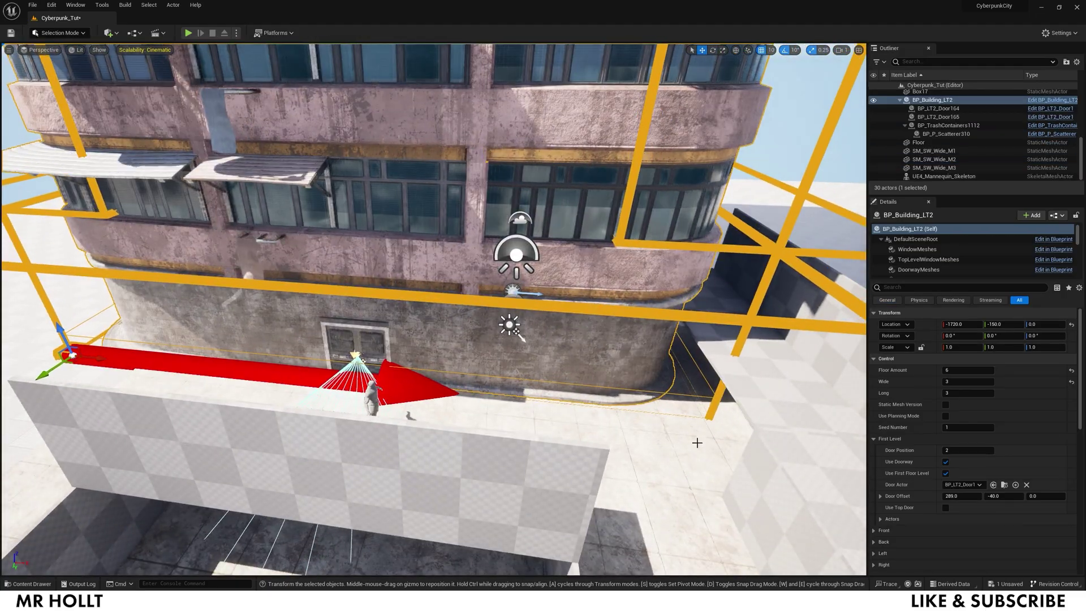
# Fine-tune the building's position to X -1740 and Y -180 so it lines up with the sidewalk
pyautogui.click(703, 413)
pyautogui.moveTo(703, 414); pyautogui.dragTo(736, 416, button='right')
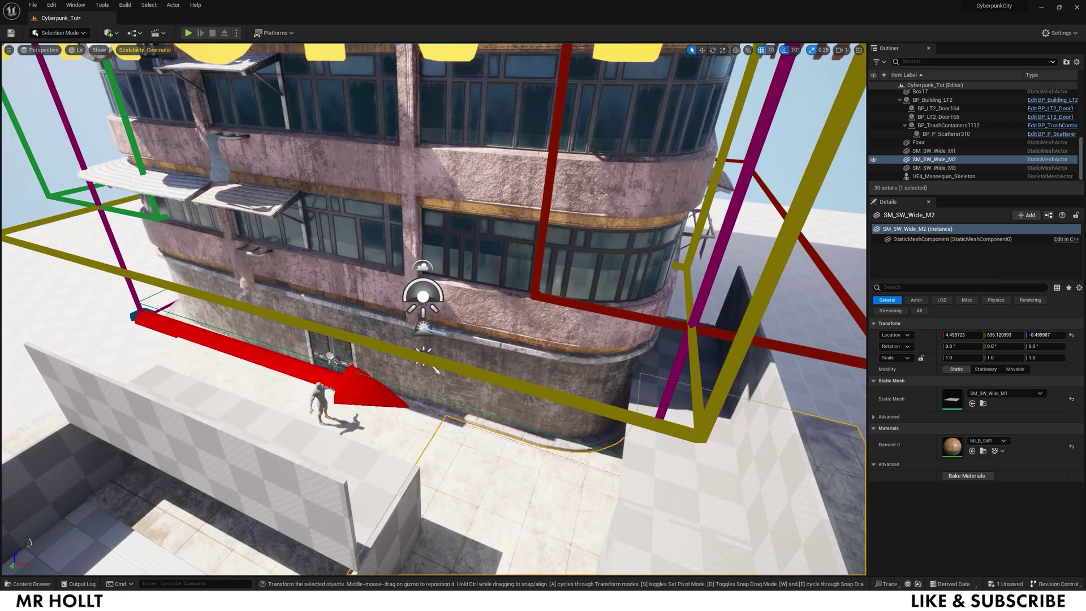
pyautogui.click(161, 328)
pyautogui.click(497, 469)
pyautogui.moveTo(498, 469); pyautogui.dragTo(464, 458, button='right')
pyautogui.click(497, 453)
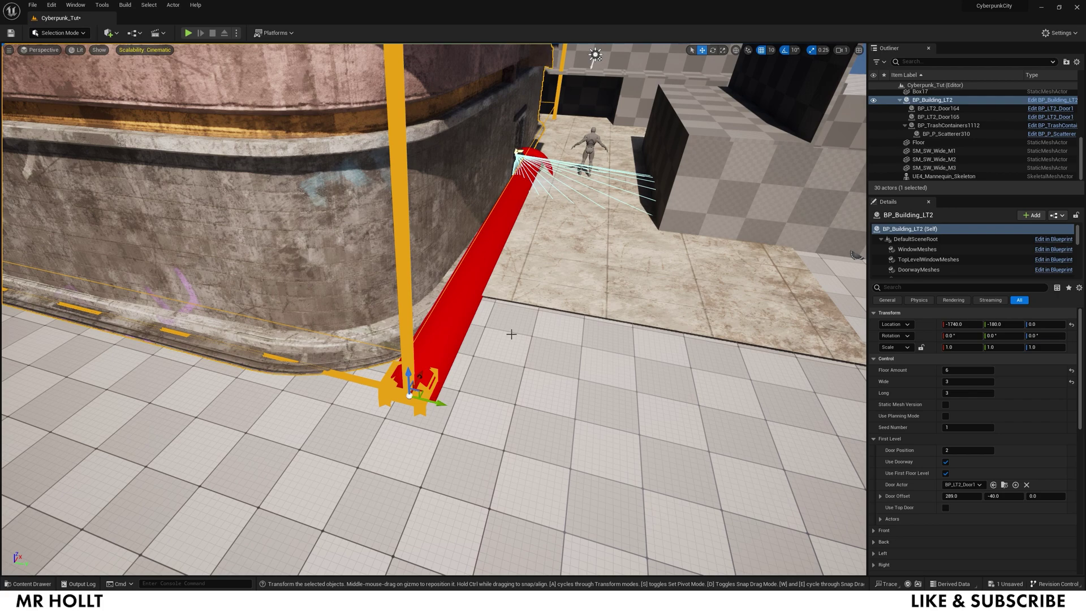
# Try a Seed Number of 186 on the building and examine the regenerated front facade
pyautogui.click(511, 335)
pyautogui.moveTo(511, 334); pyautogui.dragTo(487, 379, button='right')
pyautogui.click(345, 408)
pyautogui.moveTo(345, 408); pyautogui.dragTo(339, 390, button='right')
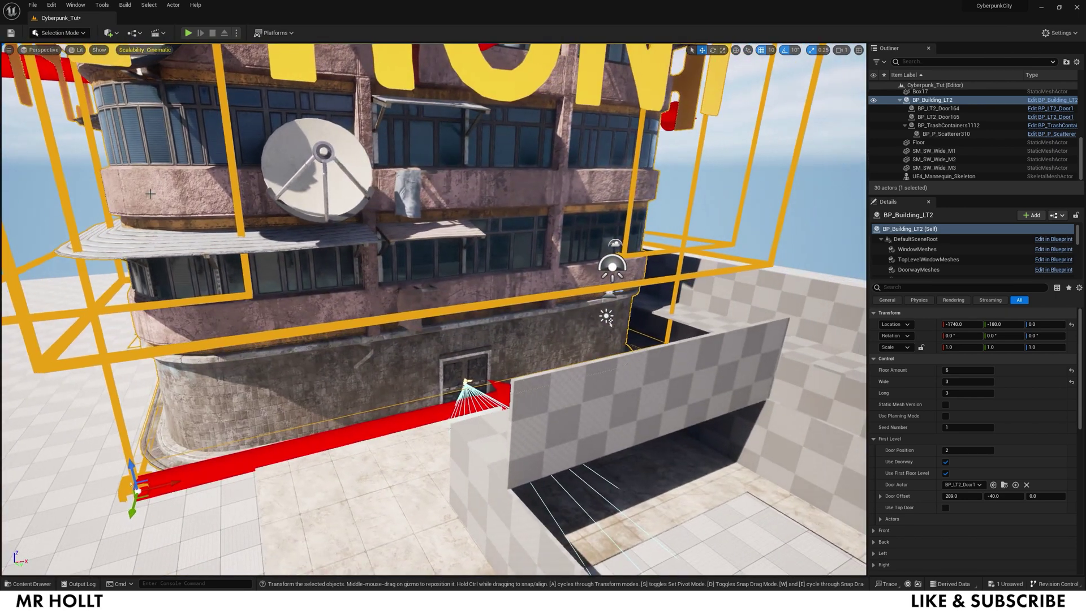
pyautogui.moveTo(667, 212); pyautogui.dragTo(455, 297, button='right')
pyautogui.moveTo(651, 423); pyautogui.dragTo(647, 421, button='right')
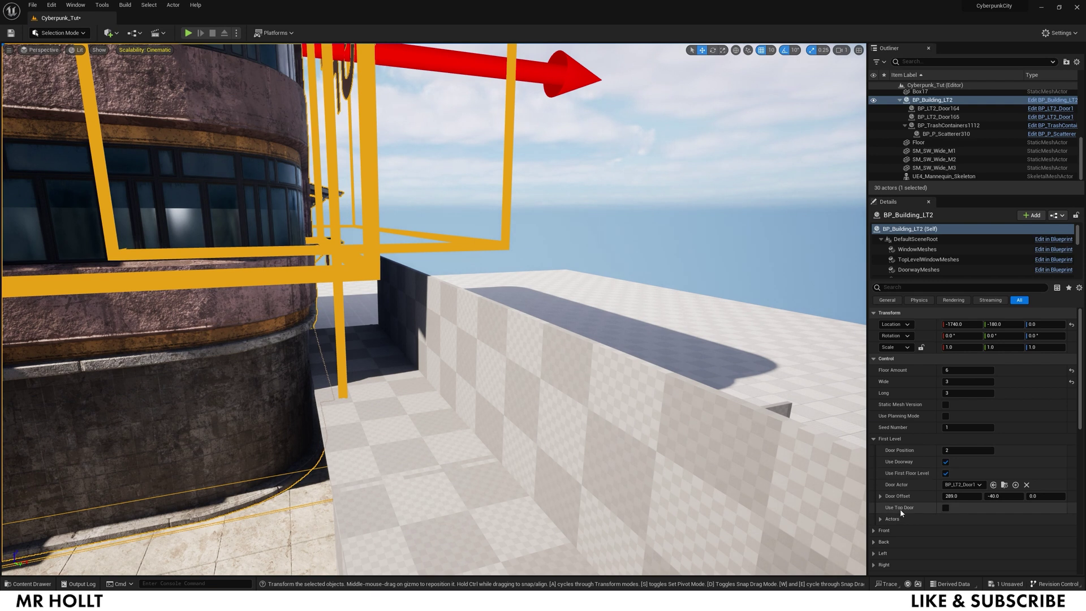
pyautogui.moveTo(967, 427); pyautogui.dragTo(983, 428)
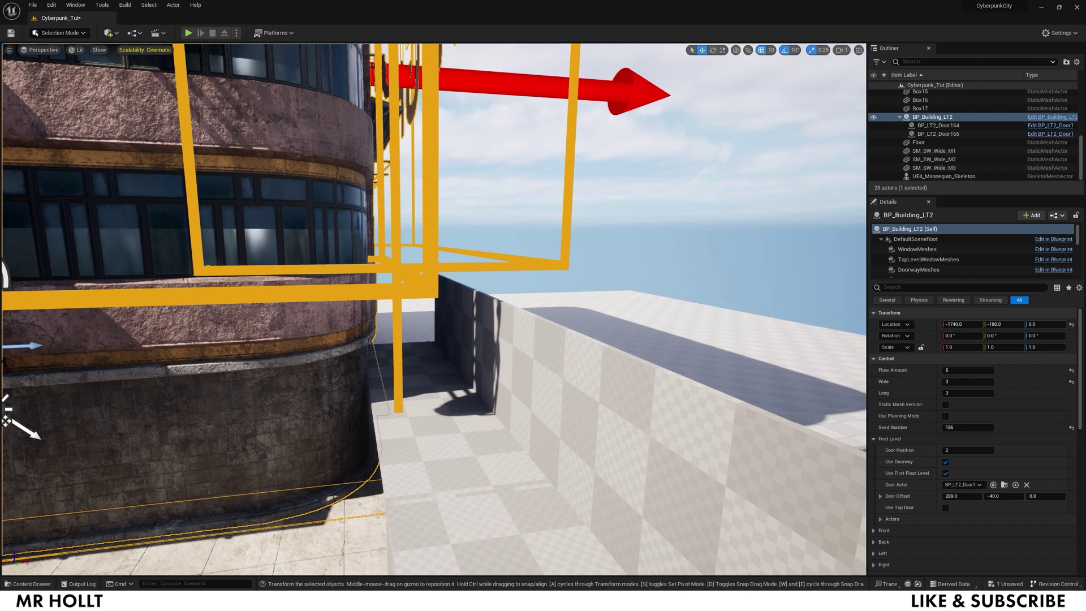
pyautogui.press('s')
pyautogui.moveTo(434, 310); pyautogui.dragTo(387, 308, button='right')
pyautogui.press('w')
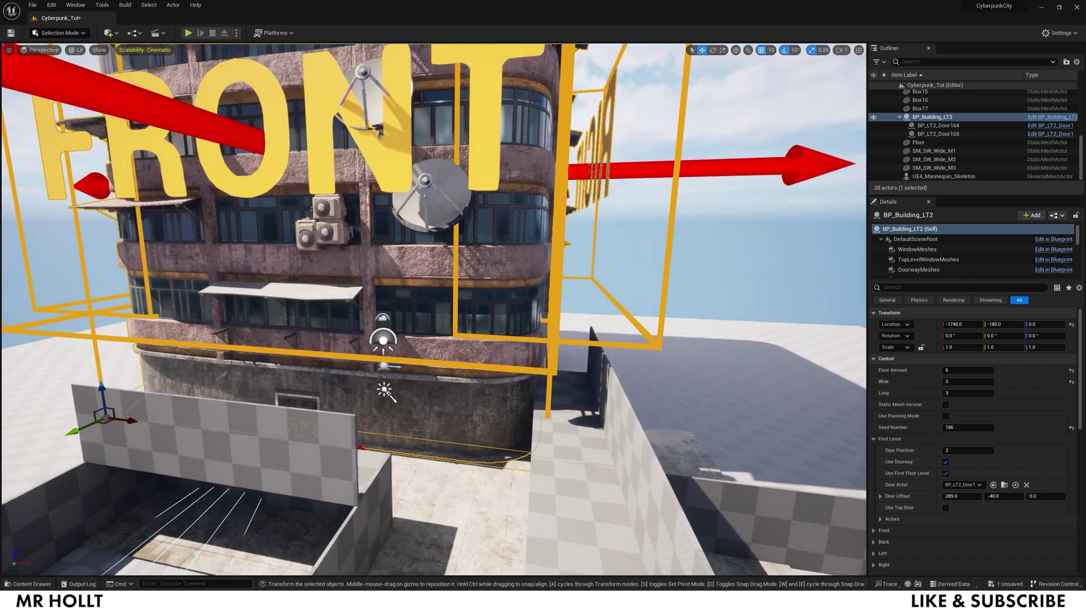
# Set the building's Seed Number to 20 and inspect the generated props from the alley
pyautogui.click(955, 426)
pyautogui.write('2')
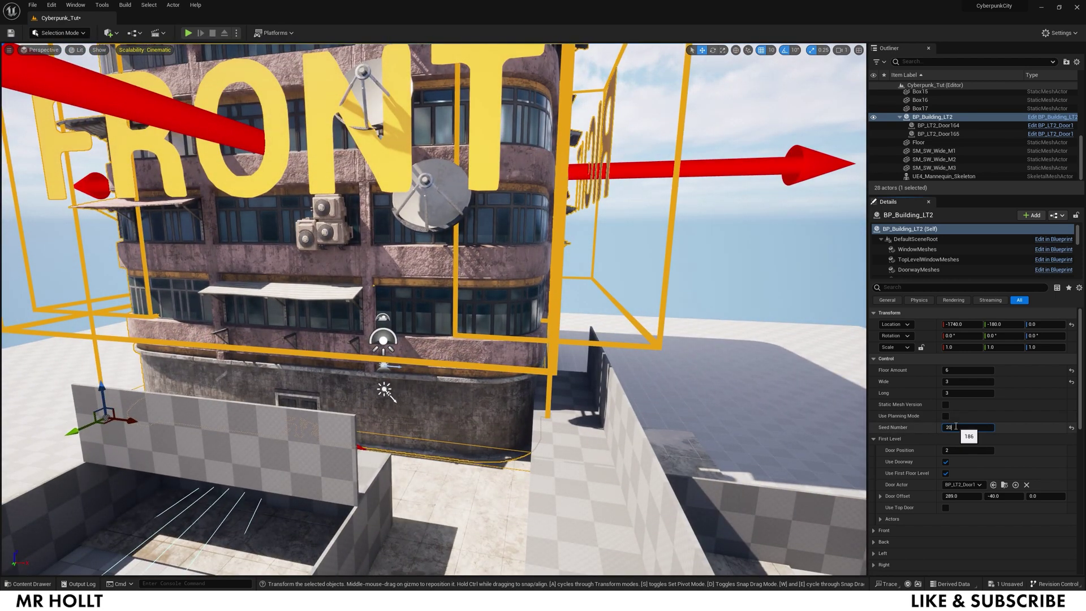
pyautogui.write('0')
pyautogui.press('Return')
pyautogui.press('w')
pyautogui.moveTo(435, 309); pyautogui.dragTo(688, 335, button='right')
pyautogui.press('a')
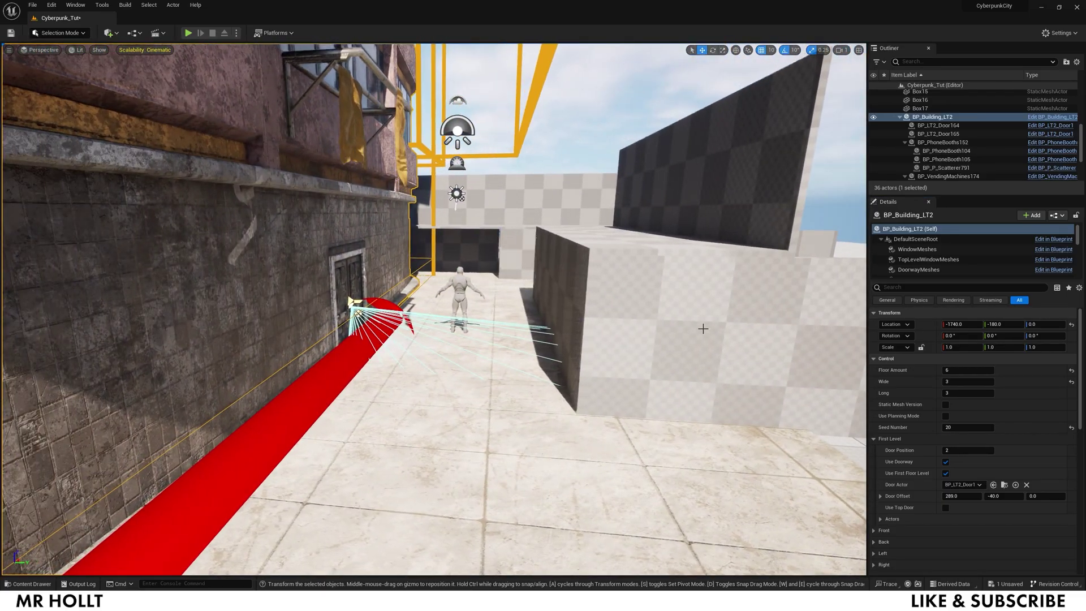
pyautogui.press('w')
pyautogui.moveTo(458, 373); pyautogui.dragTo(444, 375, button='right')
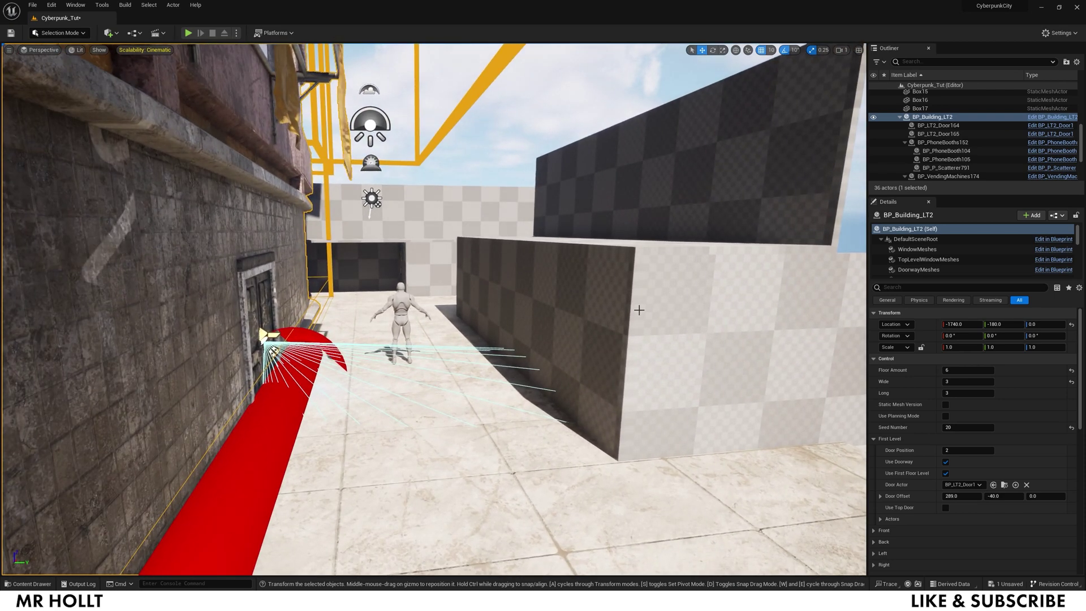
pyautogui.moveTo(619, 404); pyautogui.dragTo(690, 359, button='right')
pyautogui.press('e')
# Collapse the CyberpunkCity folder and look through the materials in the BlendMaterials content folder
pyautogui.hotkey('ctrl', 'space')
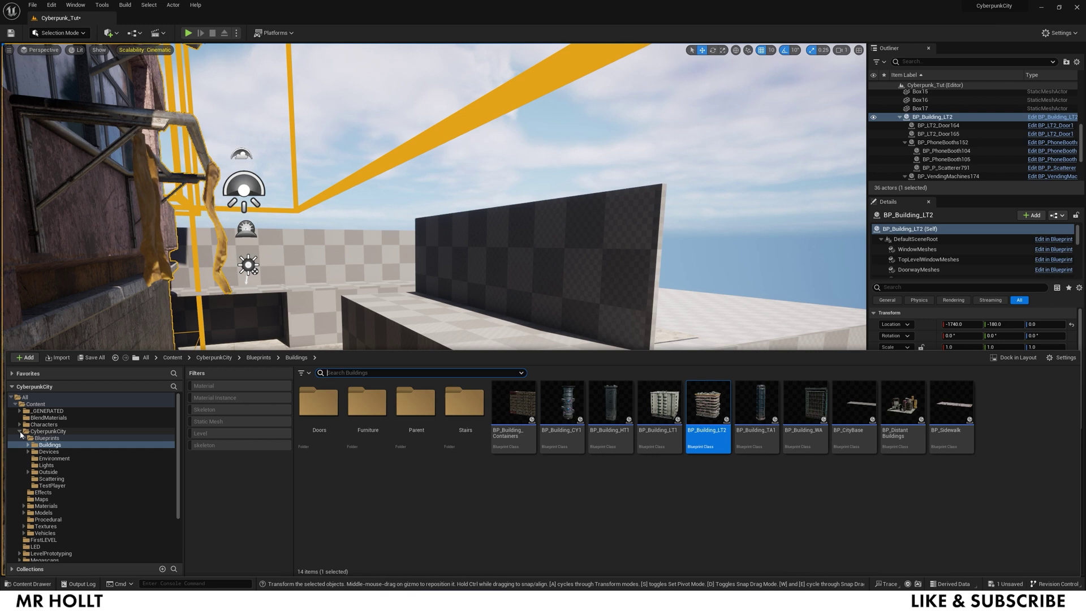
pyautogui.click(20, 434)
pyautogui.click(31, 419)
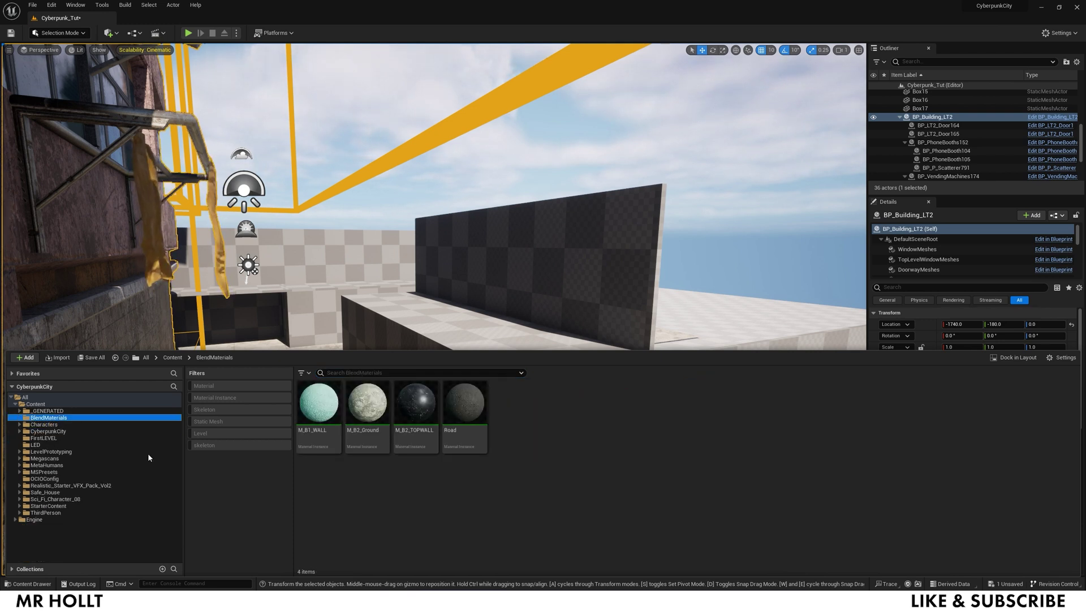
pyautogui.rightClick(53, 540)
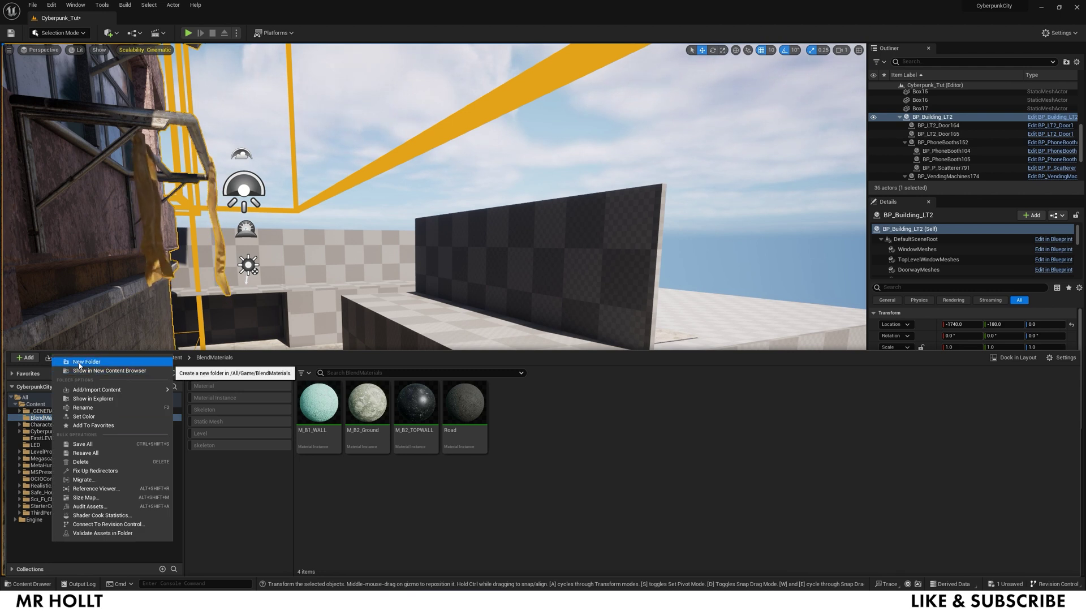
pyautogui.click(44, 420)
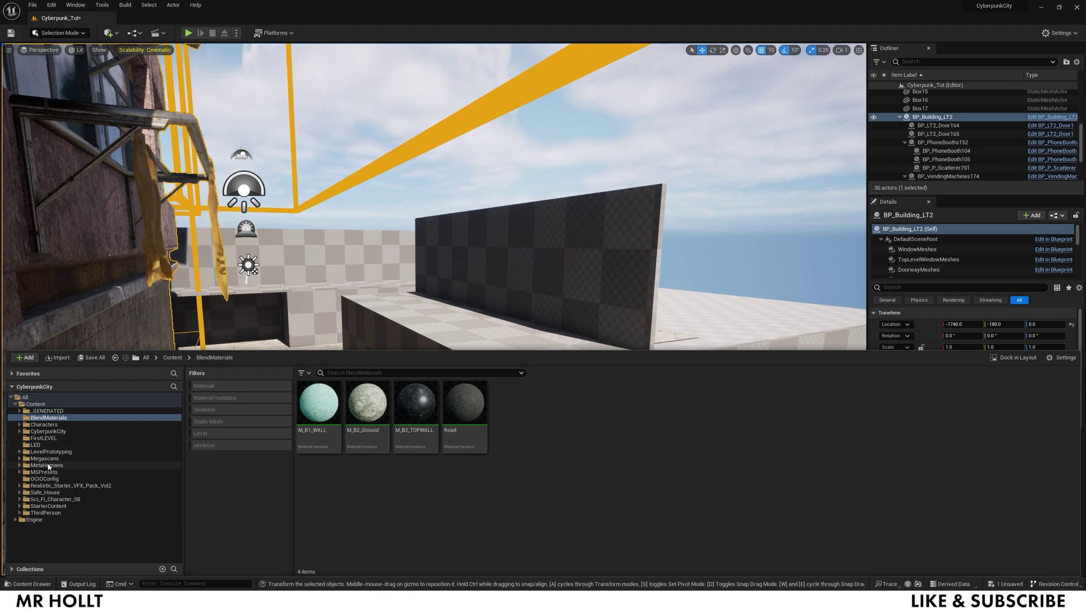
# Open the Megascans Surfaces folder and filter its assets to Material Instance only
pyautogui.click(20, 459)
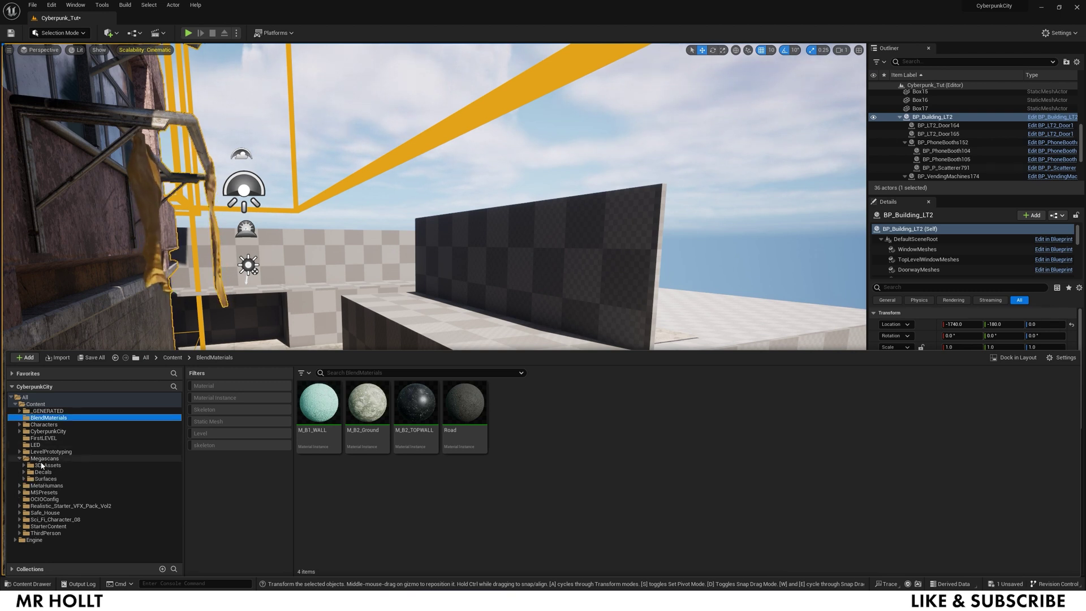
pyautogui.click(45, 478)
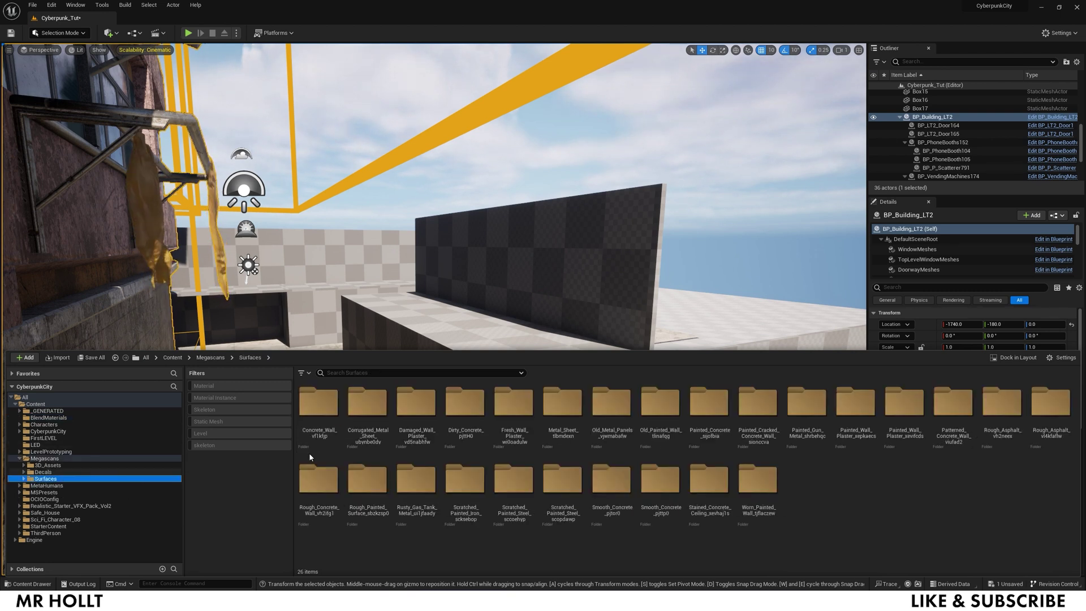
pyautogui.click(223, 398)
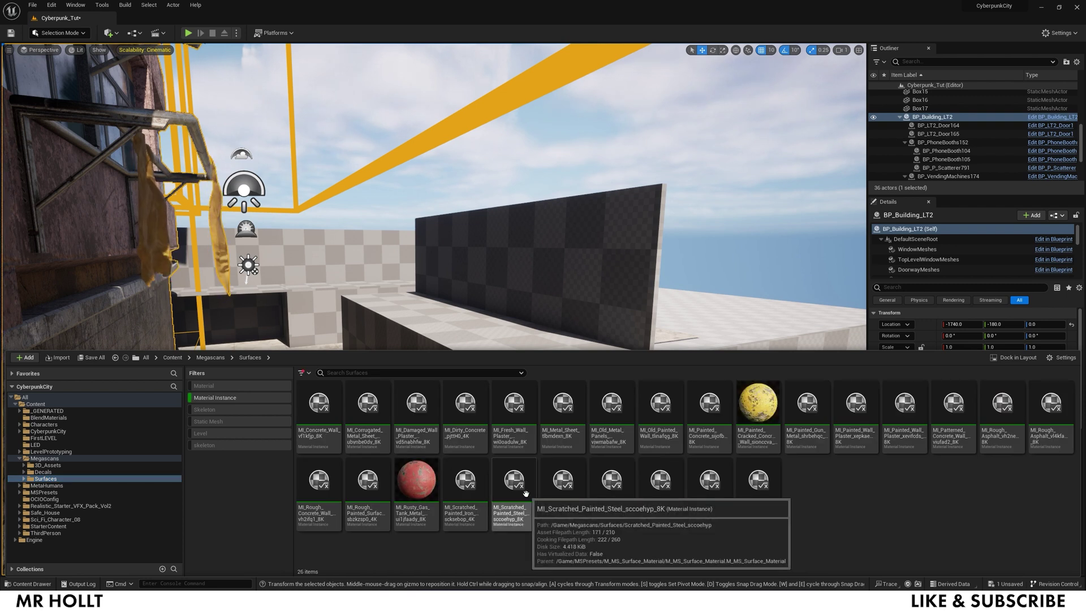
# Preview the concrete wall, worn painted wall and stained concrete ceiling material instances one after another
pyautogui.click(611, 407)
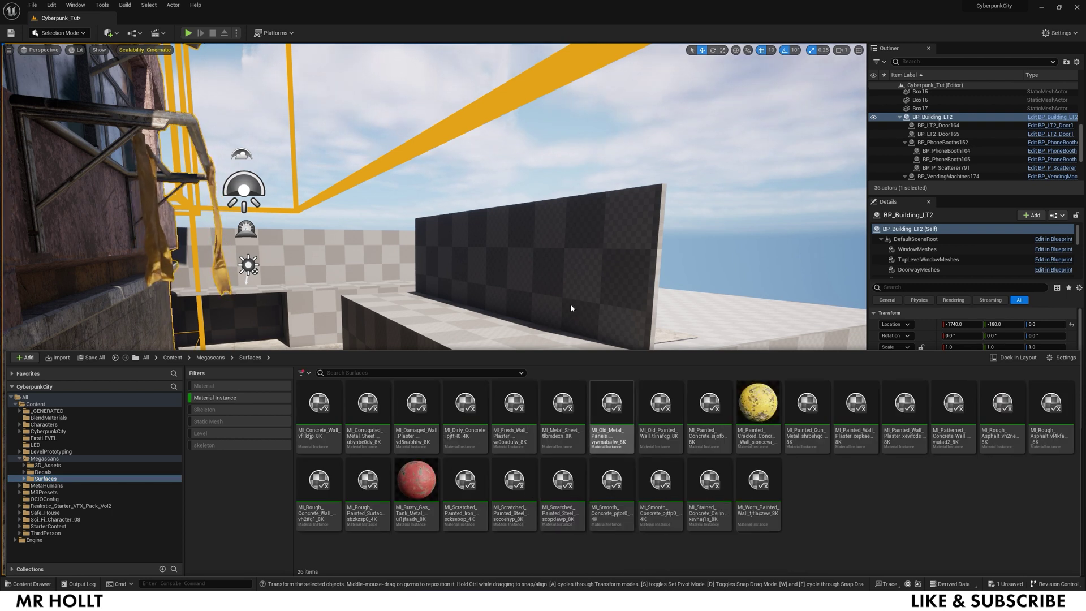
pyautogui.doubleClick(318, 403)
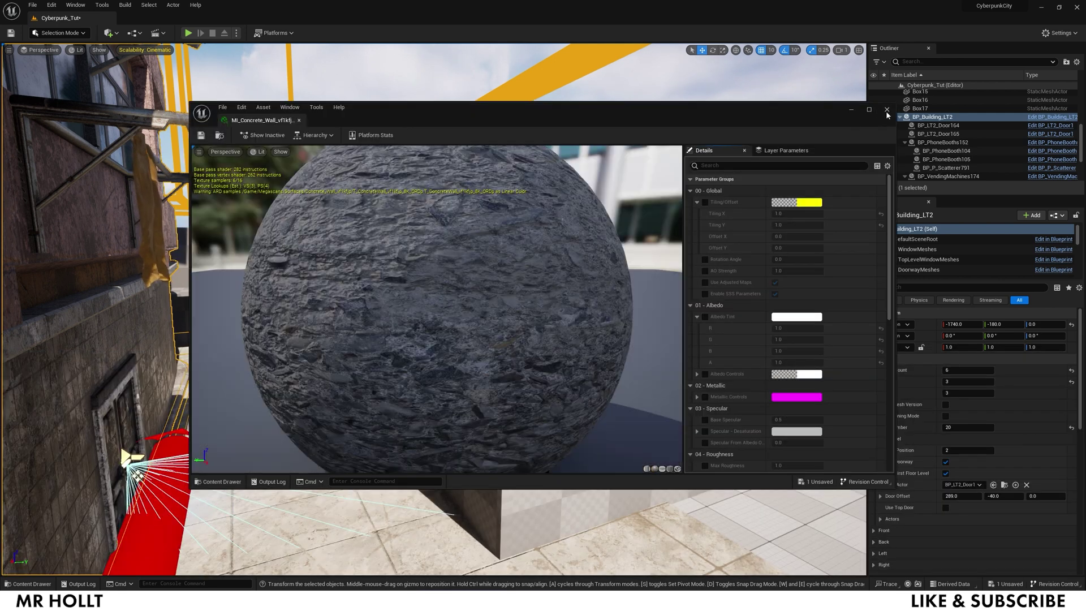
pyautogui.click(605, 417)
pyautogui.hotkey('ctrl', 'space')
pyautogui.click(368, 403)
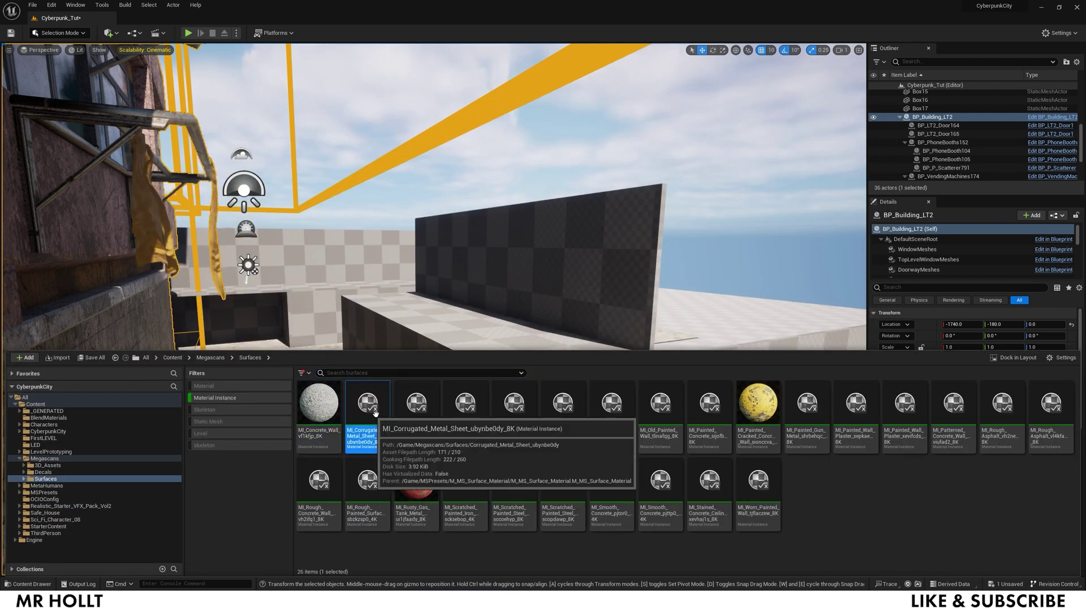
pyautogui.doubleClick(758, 481)
pyautogui.click(886, 109)
pyautogui.hotkey('ctrl', 'space')
pyautogui.doubleClick(707, 486)
pyautogui.click(886, 109)
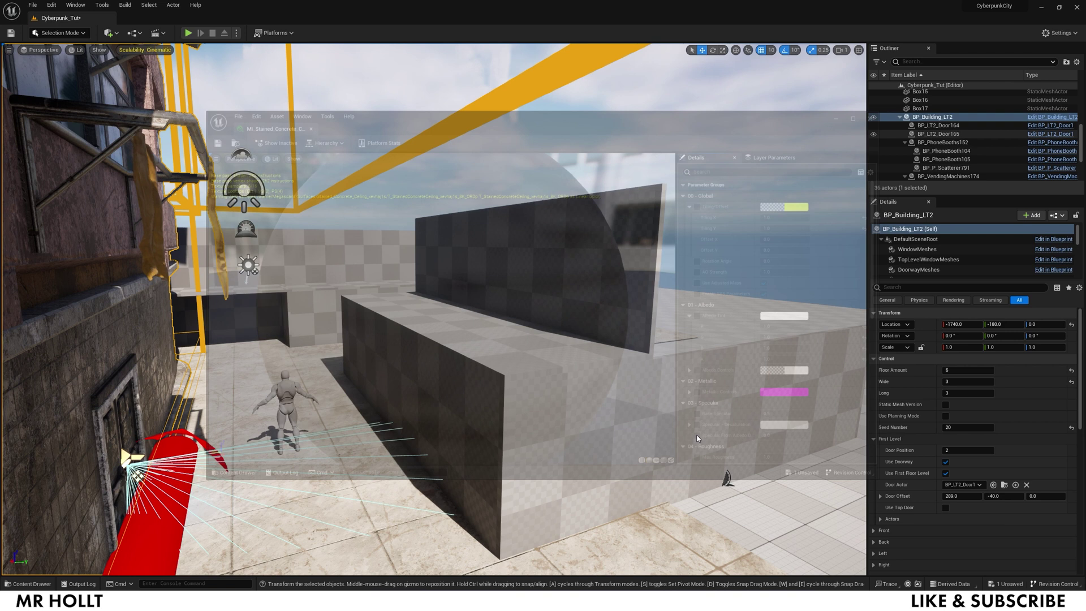
# Try the stained concrete ceiling material on the tall upper wall and scratched painted metal materials on the lower block
pyautogui.hotkey('ctrl', 'space')
pyautogui.moveTo(707, 485); pyautogui.dragTo(560, 306)
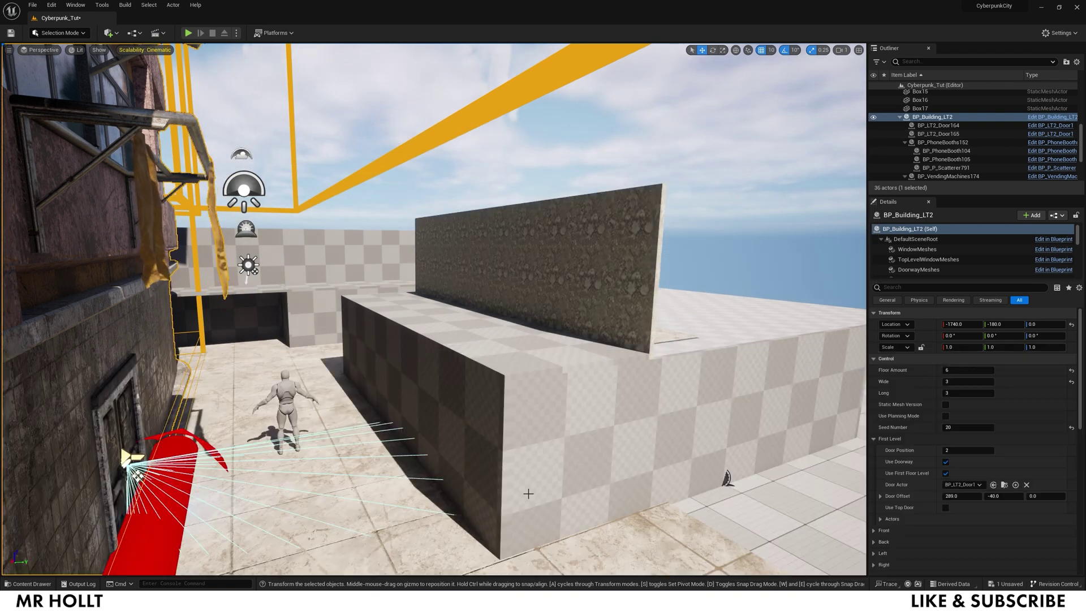
pyautogui.hotkey('ctrl', 'space')
pyautogui.click(564, 480)
pyautogui.moveTo(565, 481); pyautogui.dragTo(622, 447)
pyautogui.hotkey('ctrl', 'space')
pyautogui.click(514, 486)
pyautogui.hotkey('ctrl', 'space')
pyautogui.moveTo(465, 481); pyautogui.dragTo(732, 315)
pyautogui.moveTo(732, 315); pyautogui.dragTo(673, 339, button='right')
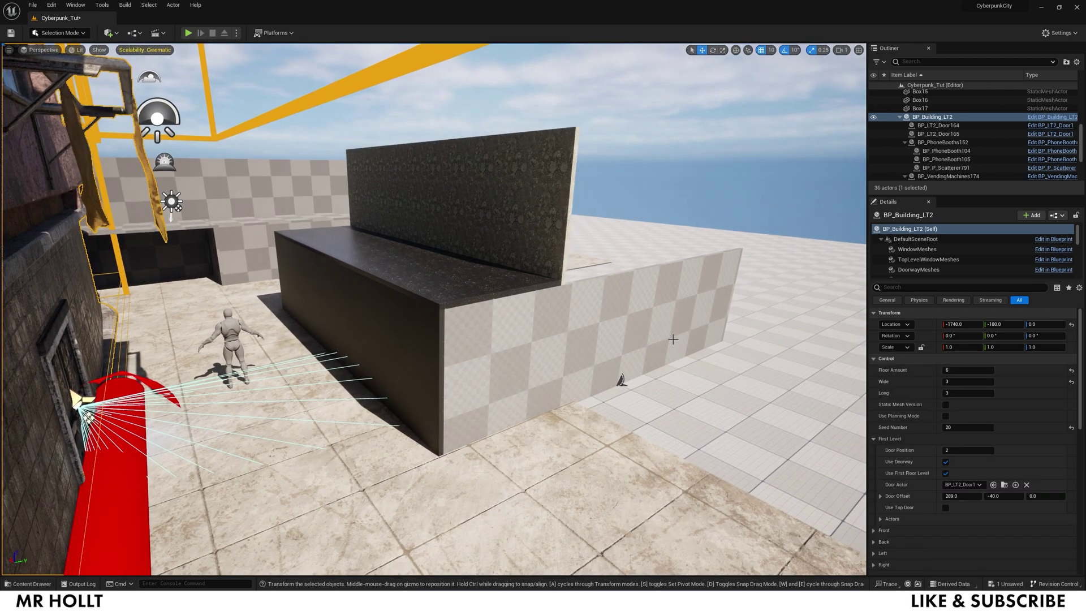
# Undo the material assignments on the tall wall and the lower block beside the alley
pyautogui.hotkey('ctrl', 'z')
pyautogui.hotkey('ctrl', 'z')
pyautogui.moveTo(672, 339); pyautogui.dragTo(580, 361, button='right')
pyautogui.hotkey('ctrl', 'space')
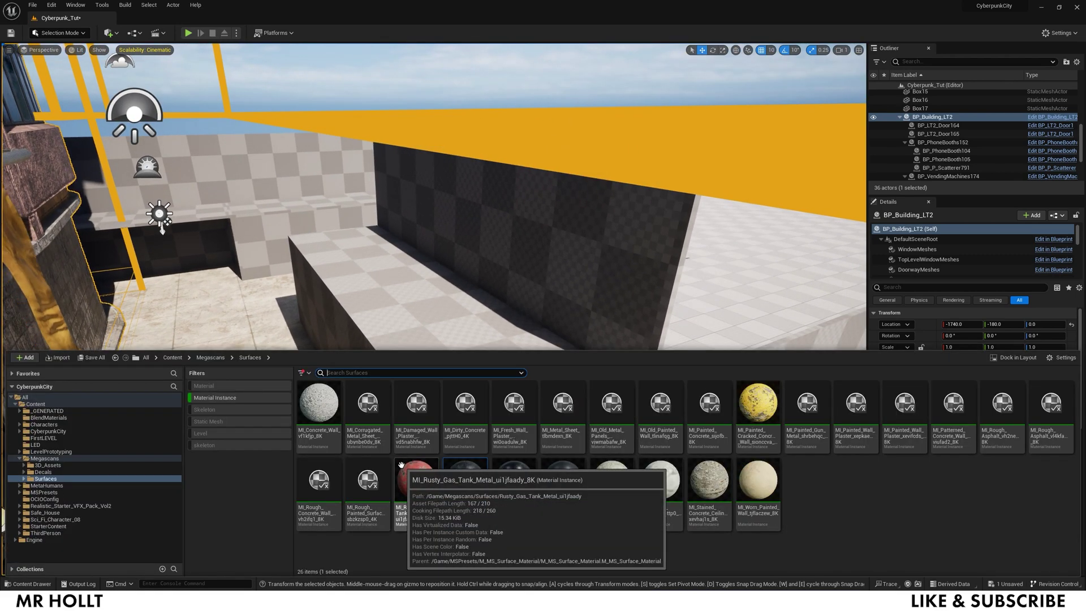
pyautogui.click(748, 304)
pyautogui.moveTo(748, 305); pyautogui.dragTo(640, 518, button='right')
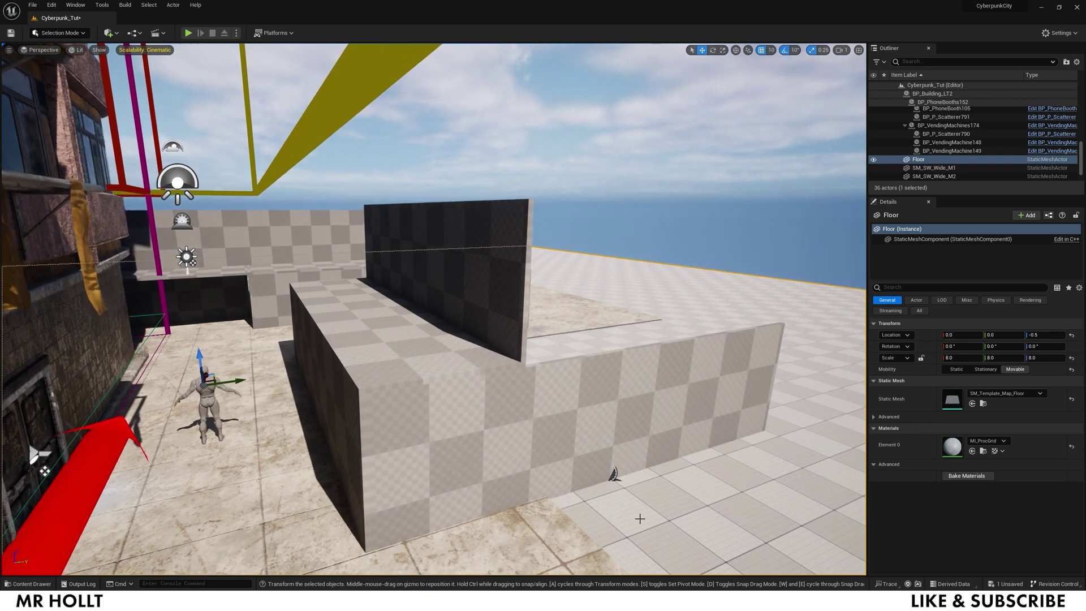
# Switch the viewport to Unlit view and select the Painted_Concrete material instance in the Megascans Surfaces folder
pyautogui.click(75, 50)
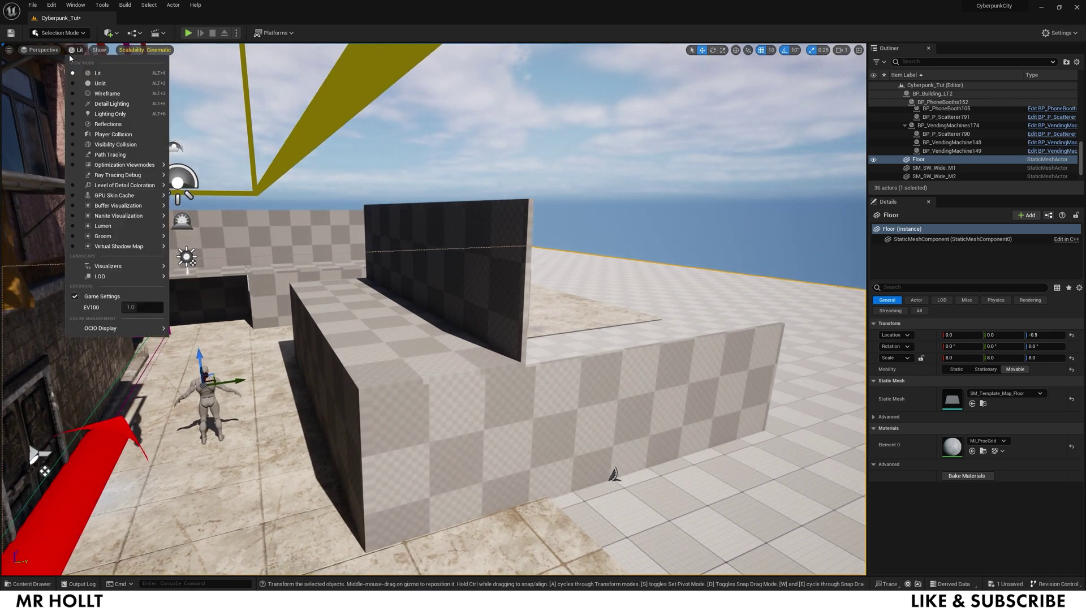
pyautogui.click(100, 83)
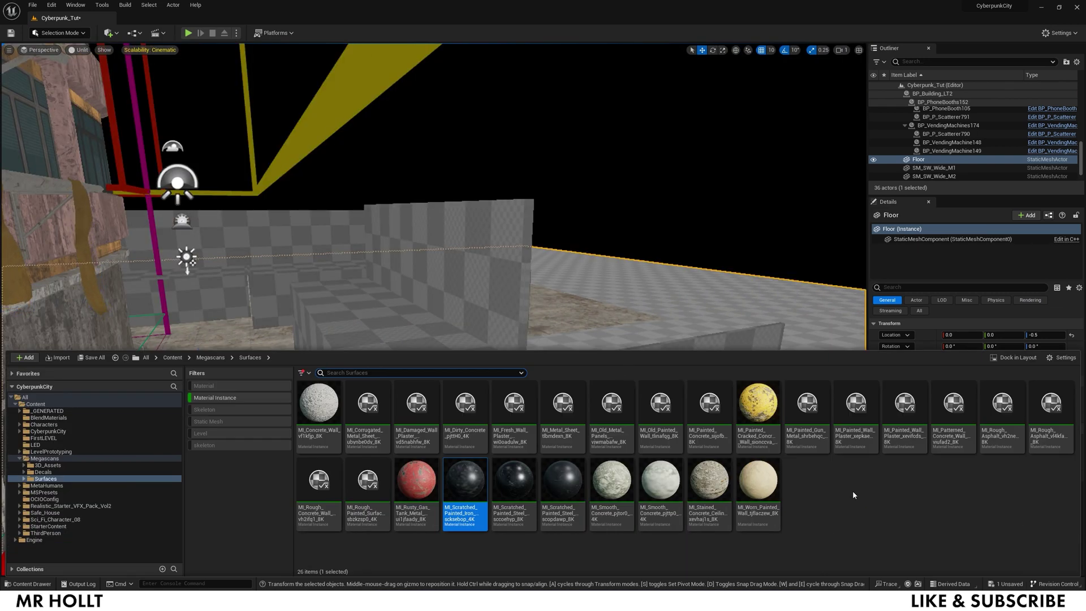
pyautogui.click(709, 408)
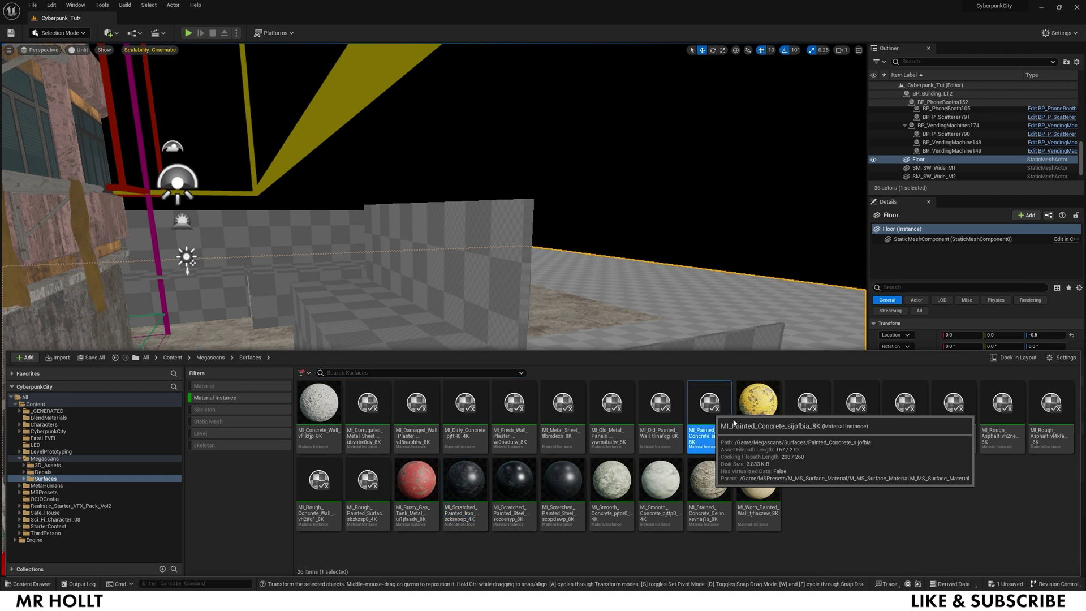
# Open Quixel Bridge and bring up the Rough Painted Surface asset among the local Megascans assets
pyautogui.click(76, 4)
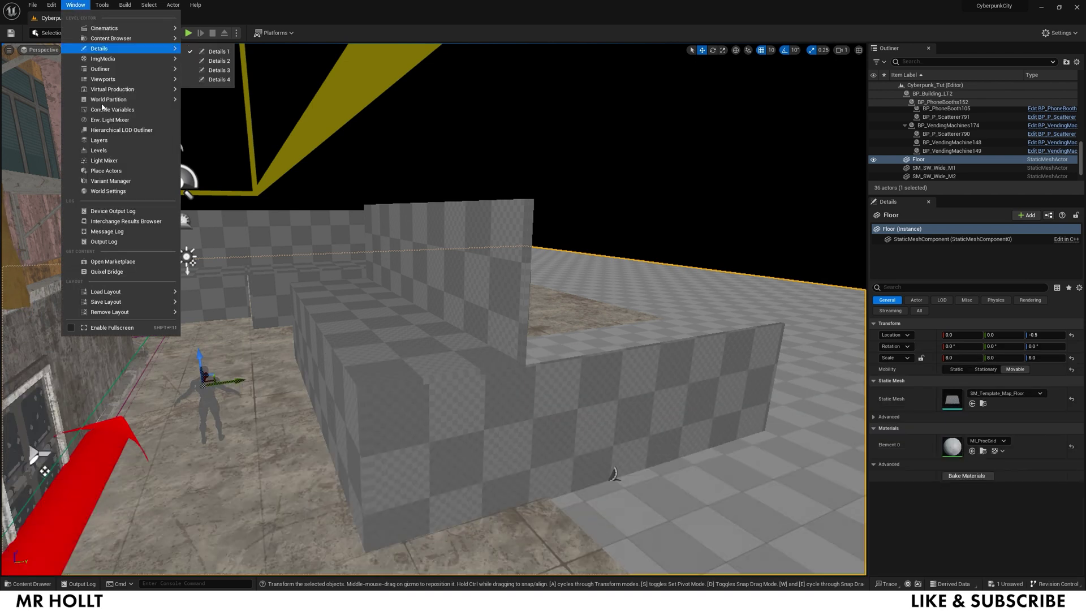
pyautogui.click(125, 272)
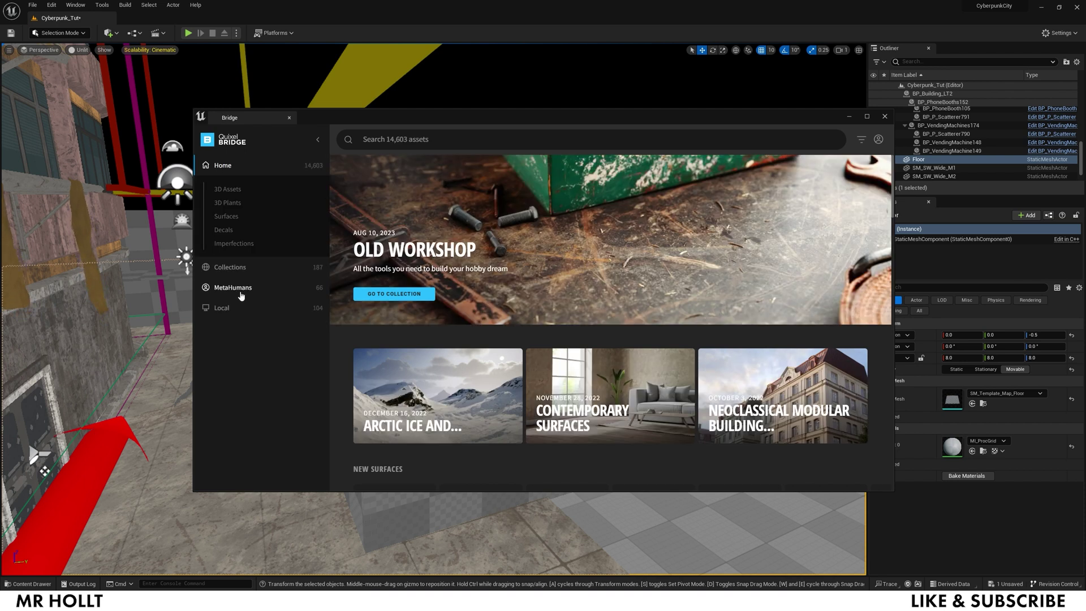
pyautogui.click(234, 310)
pyautogui.scroll(-10, 466, 270)
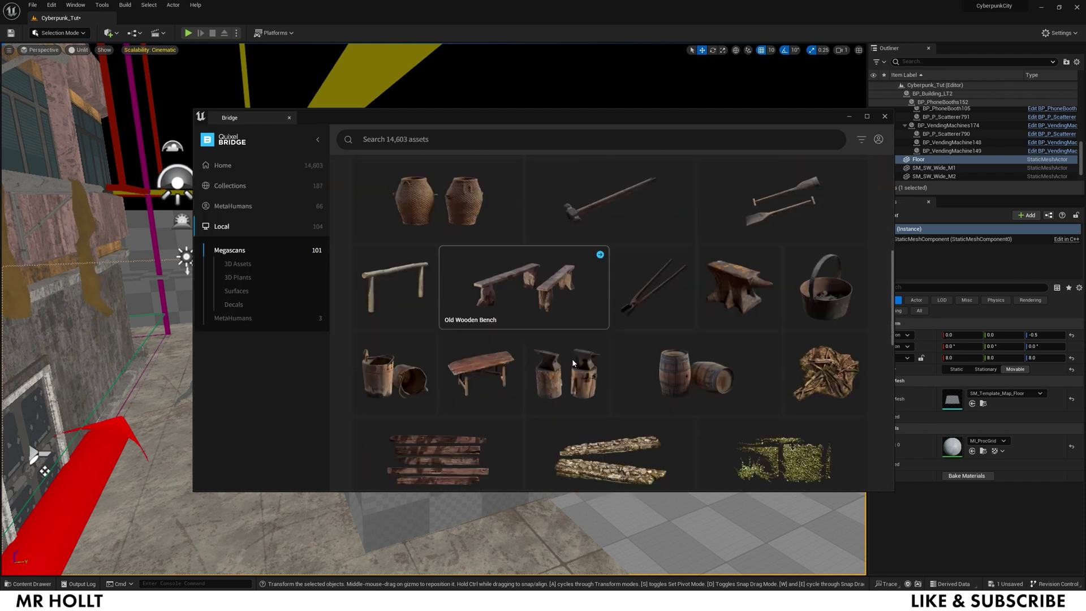
pyautogui.scroll(-3, 567, 355)
pyautogui.click(567, 217)
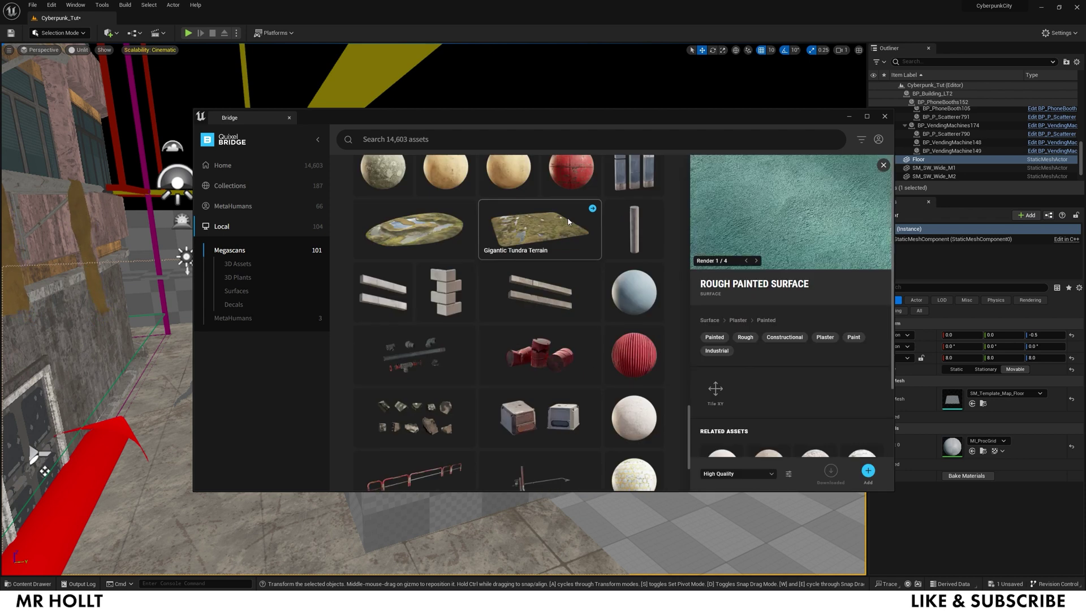
# Create a material blend named WALL1_TUT in the Megascans settings and put Bridge away
pyautogui.click(788, 474)
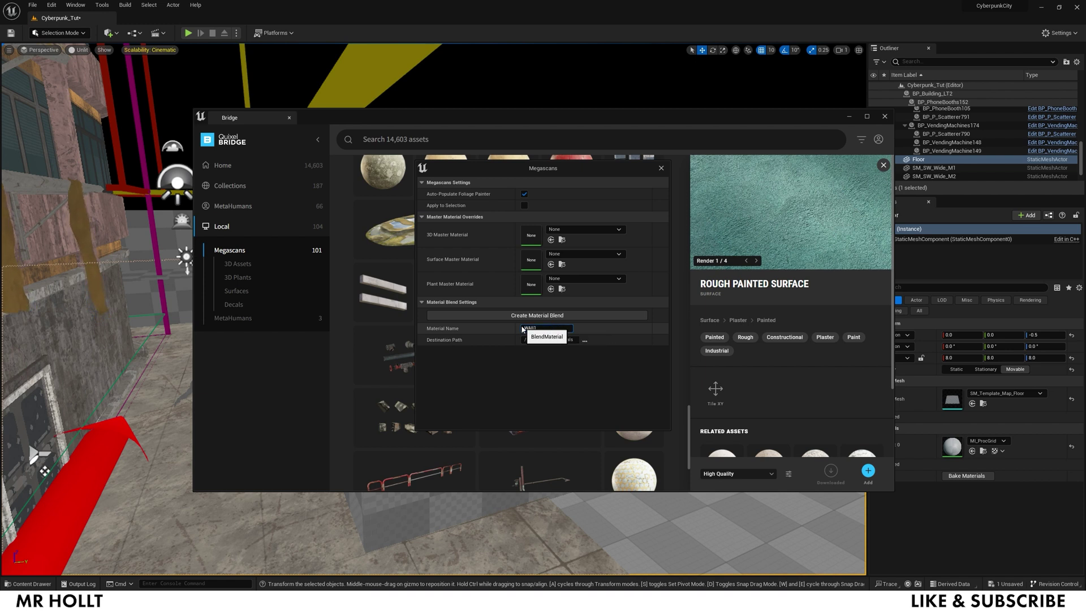
pyautogui.click(540, 328)
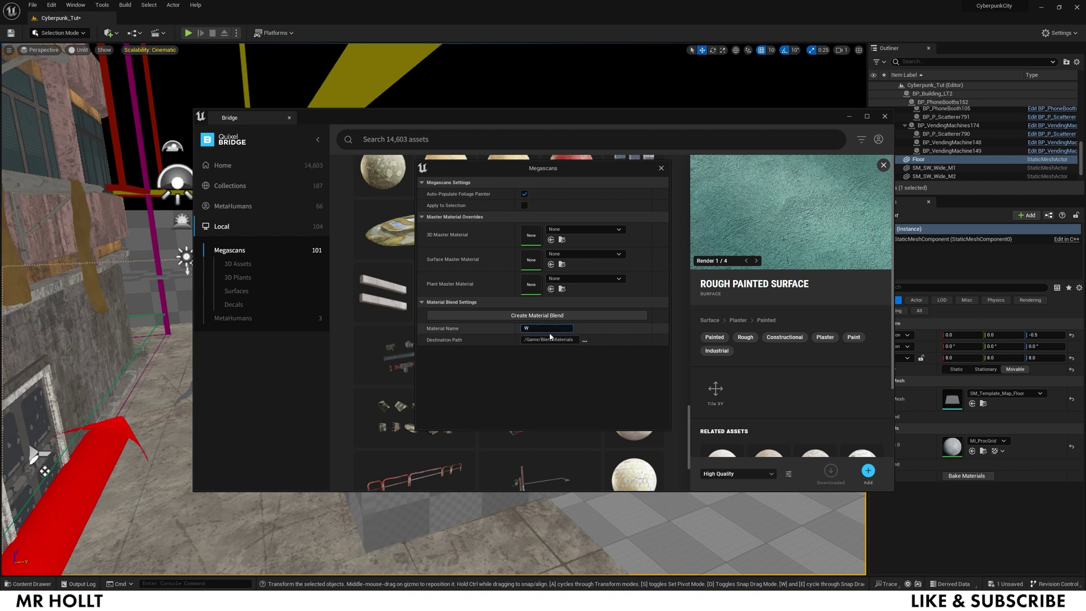
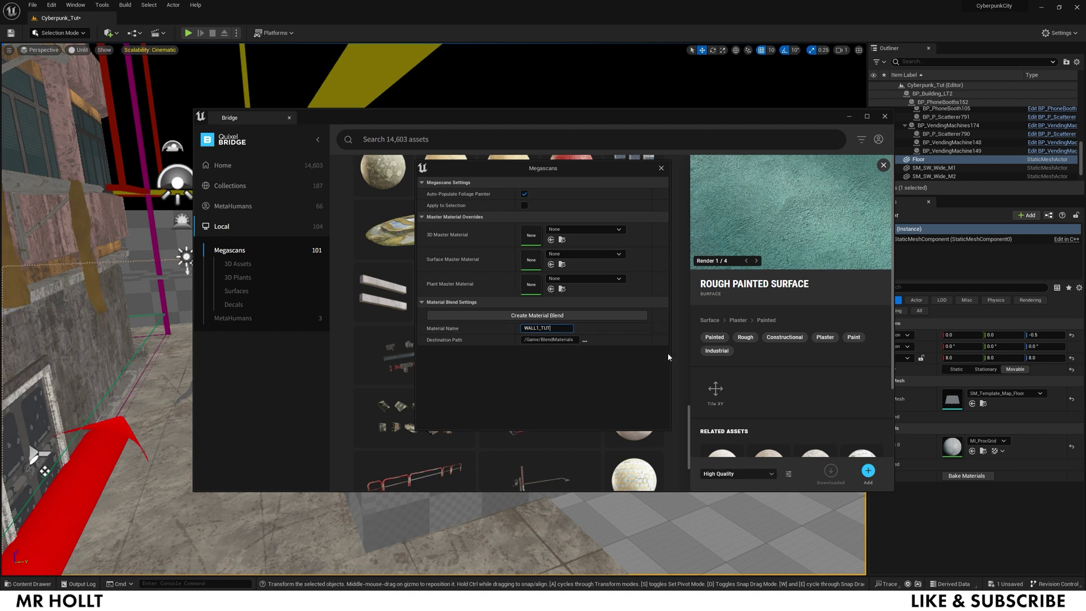
pyautogui.click(556, 315)
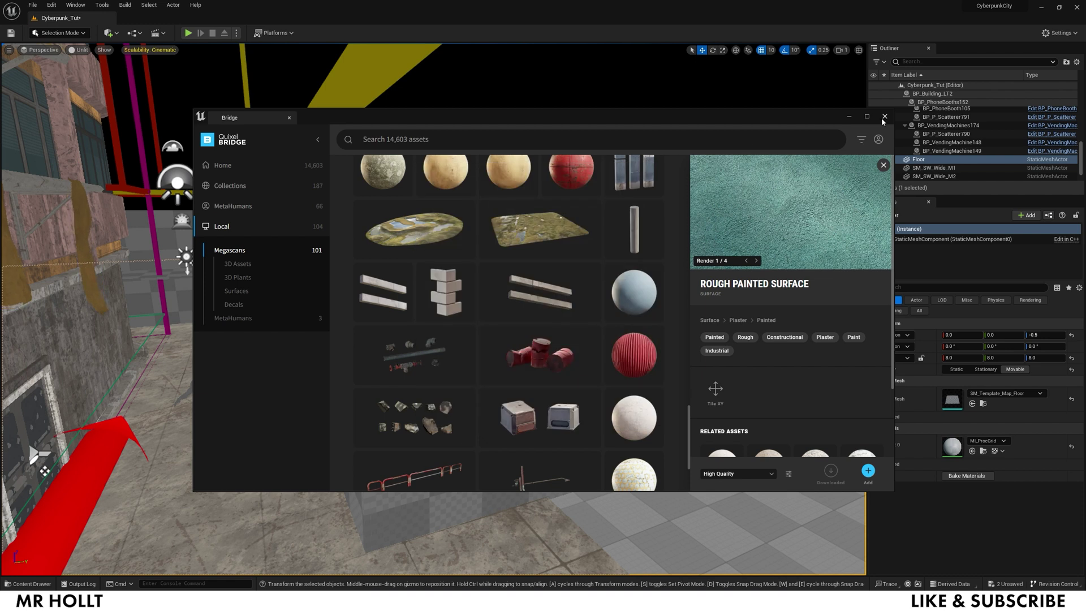
pyautogui.click(854, 116)
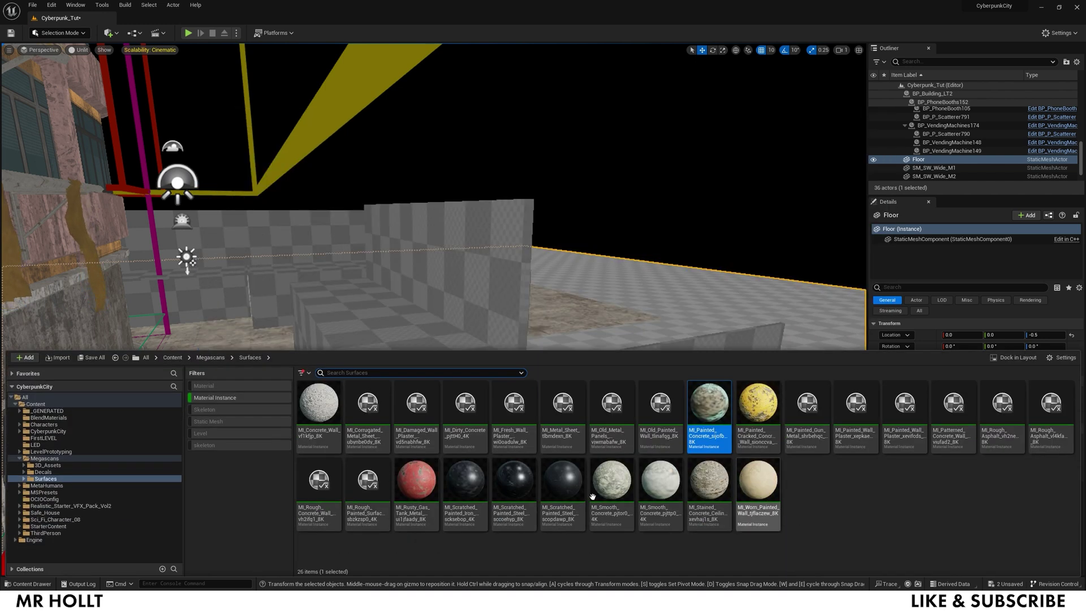
# Open WALL1_TUT from the BlendMaterials folder, enlarge its editor window and review its base, middle and top layer maps
pyautogui.click(49, 418)
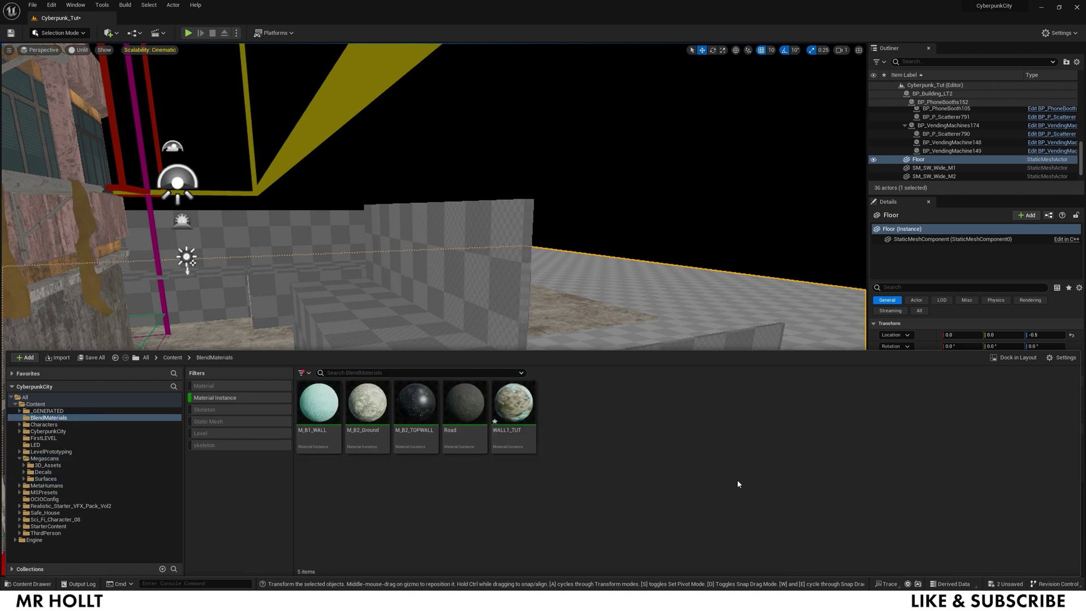
pyautogui.doubleClick(514, 403)
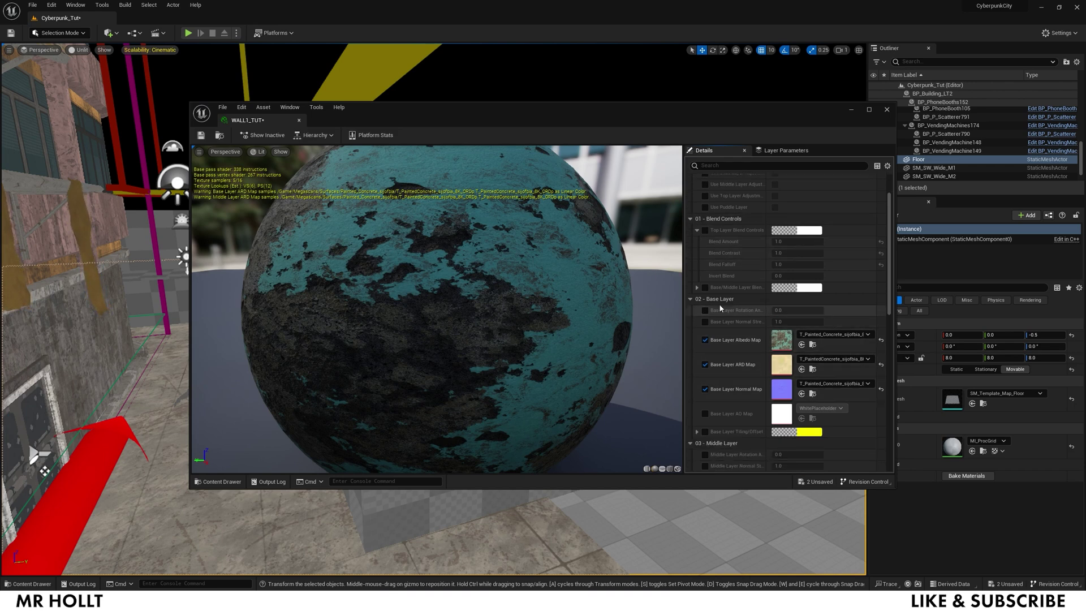
pyautogui.moveTo(452, 110); pyautogui.dragTo(418, 54)
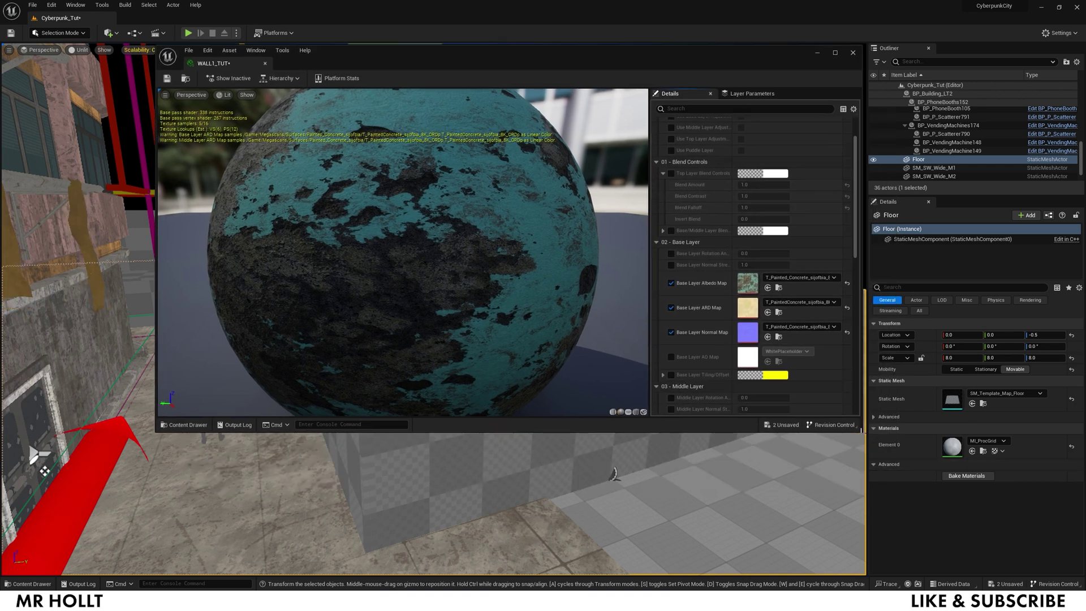
pyautogui.moveTo(860, 432); pyautogui.dragTo(1067, 549)
pyautogui.scroll(-3, 967, 497)
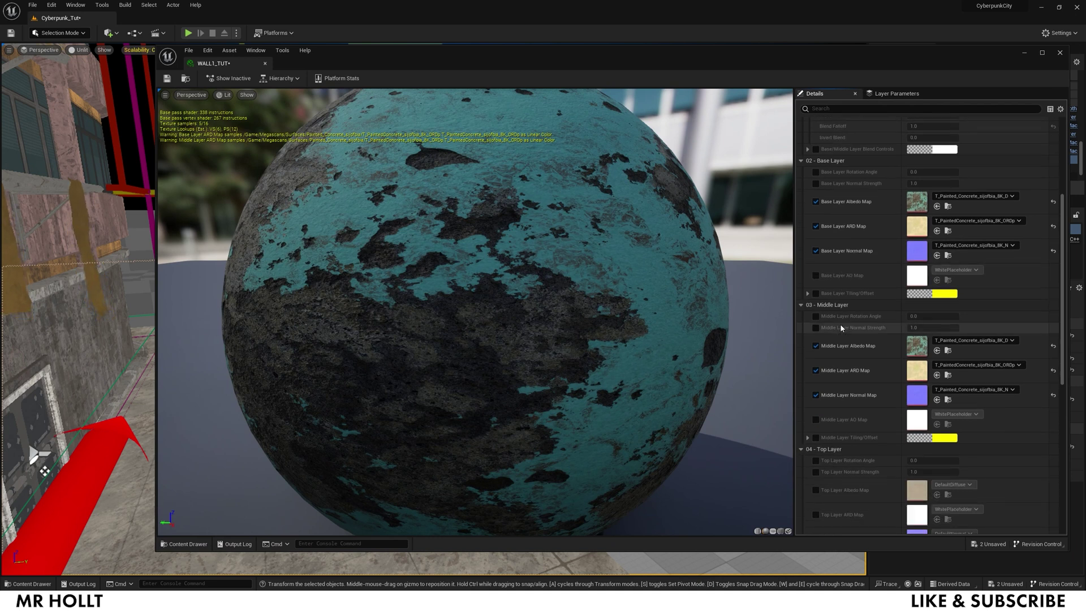
pyautogui.scroll(-3, 967, 497)
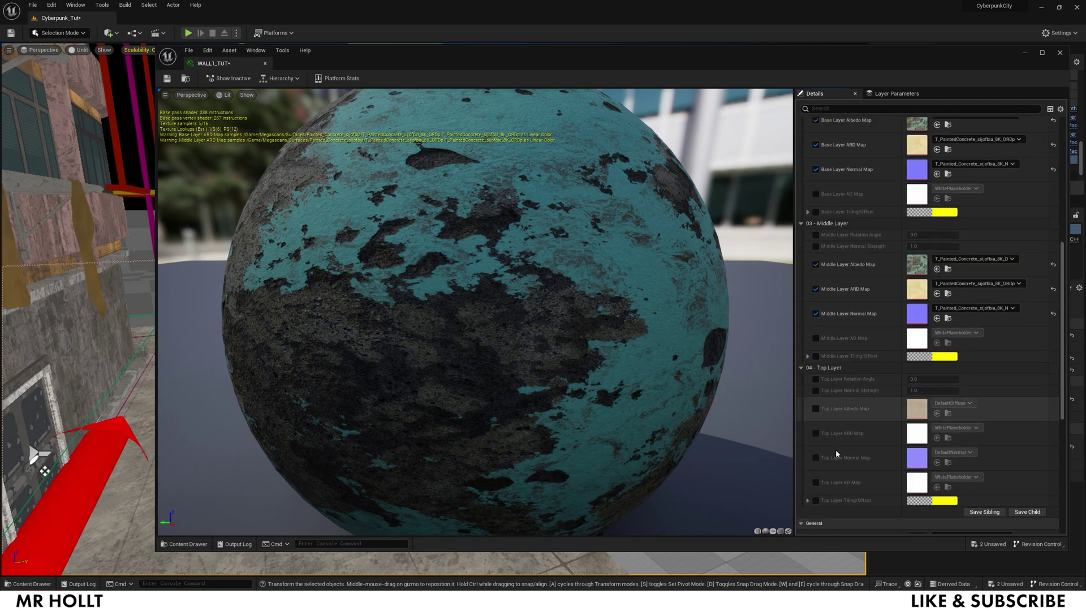
pyautogui.scroll(2, 937, 393)
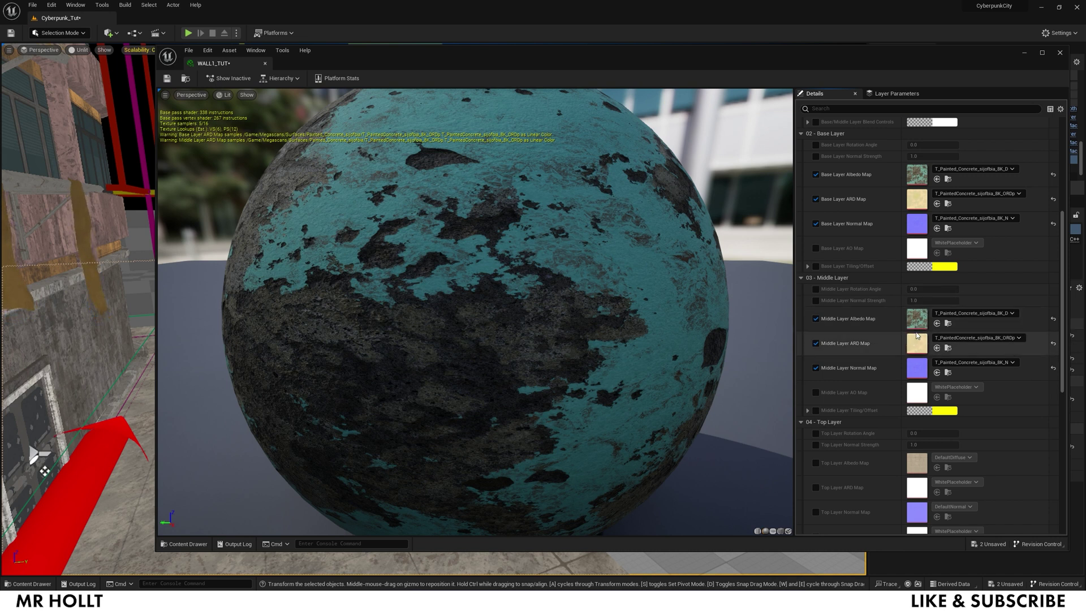
pyautogui.hotkey('ctrl', 'space')
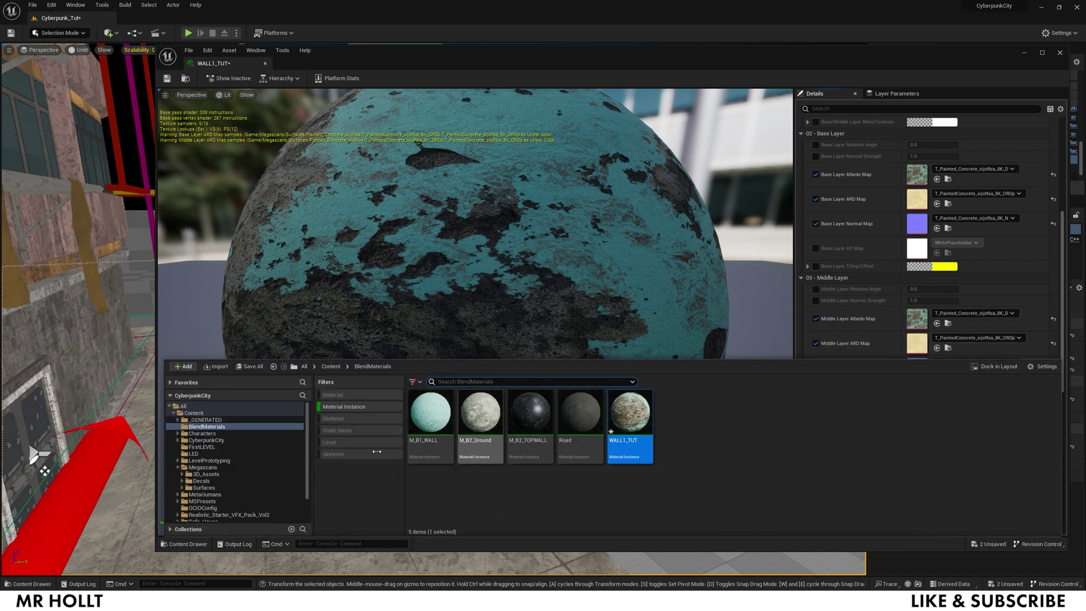
pyautogui.click(220, 475)
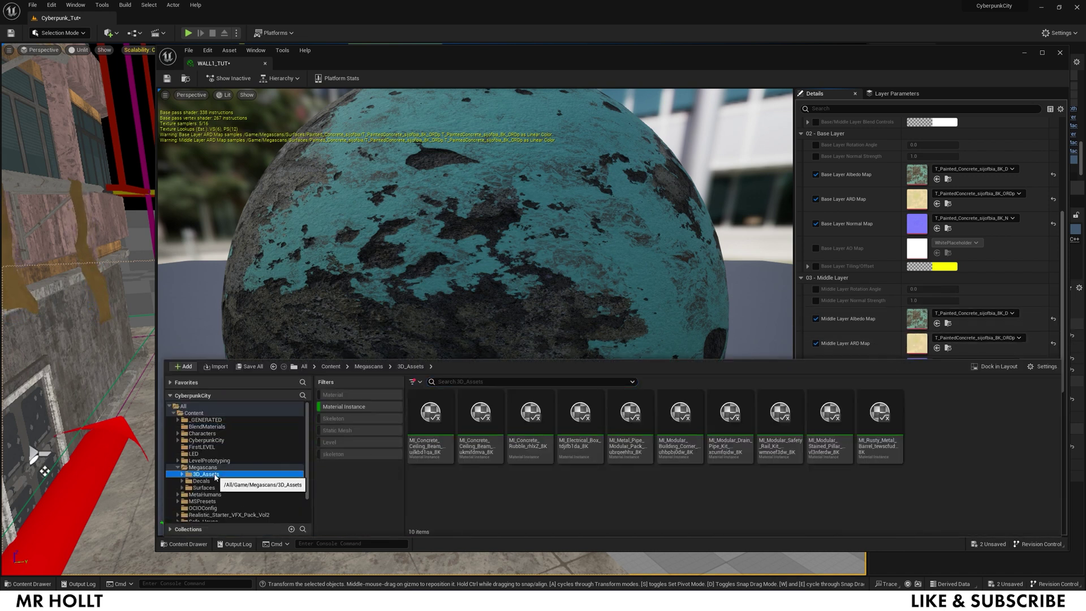
pyautogui.hotkey('ctrl', 'space')
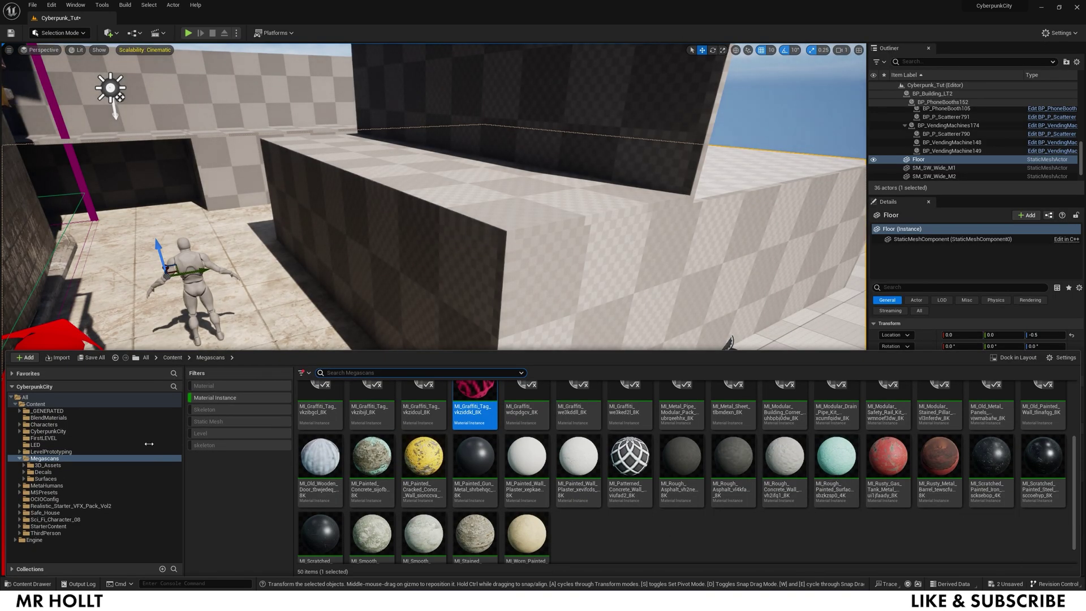
# Reopen the WALL1_TUT material instance from the BlendMaterials folder and go to its Middle Layer parameters
pyautogui.click(48, 417)
pyautogui.click(513, 421)
pyautogui.doubleClick(513, 422)
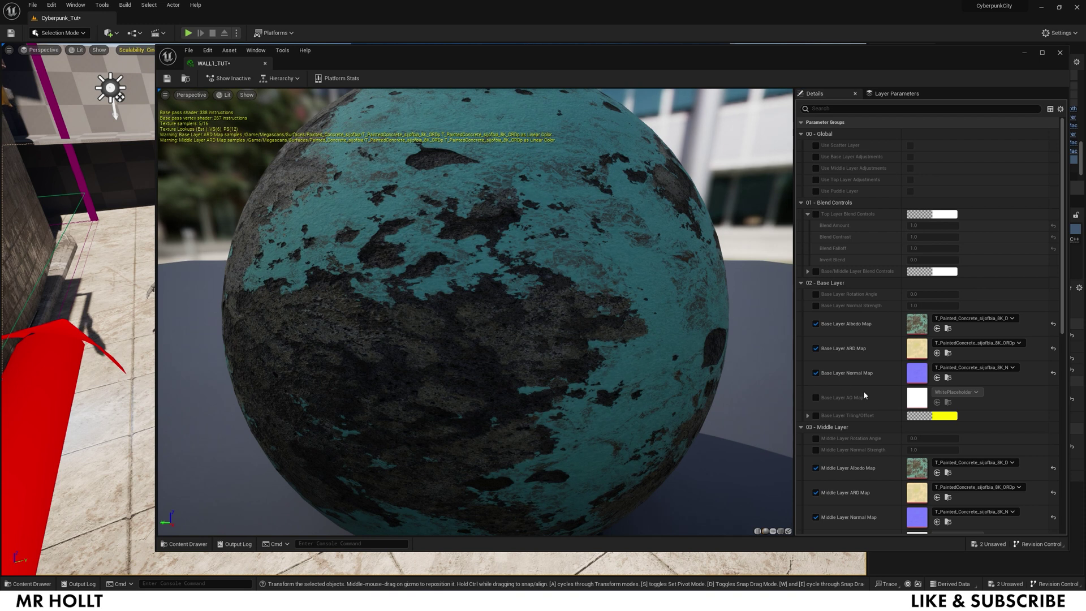
pyautogui.scroll(-5, 864, 396)
# Turn off the Material Instance filter and open the Rough_Painted_Surface folder within the Megascans Surfaces
pyautogui.hotkey('ctrl', 'space')
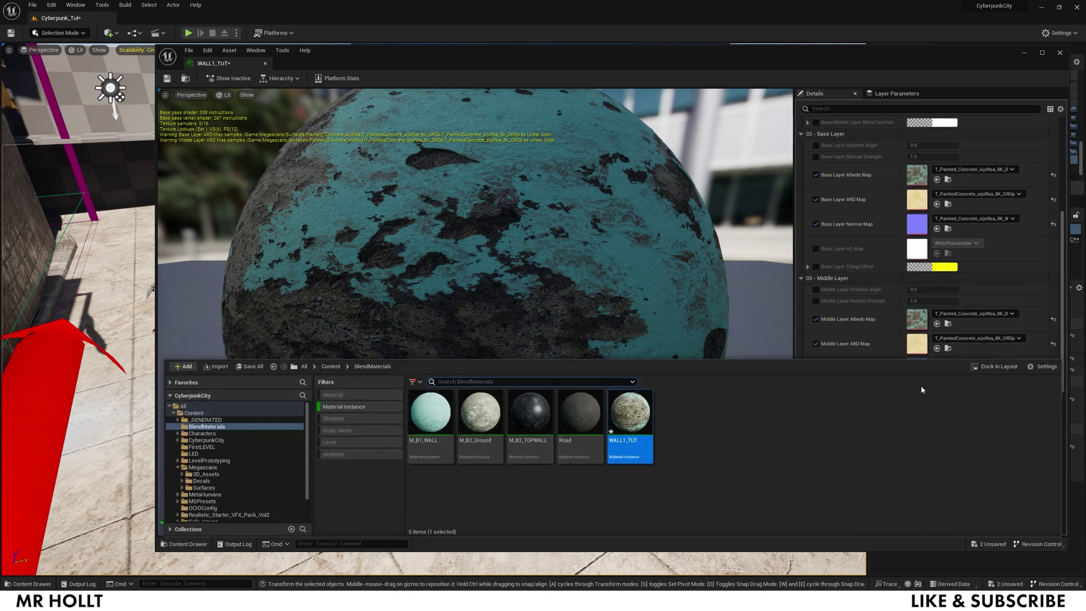
pyautogui.click(204, 467)
pyautogui.scroll(-6, 879, 504)
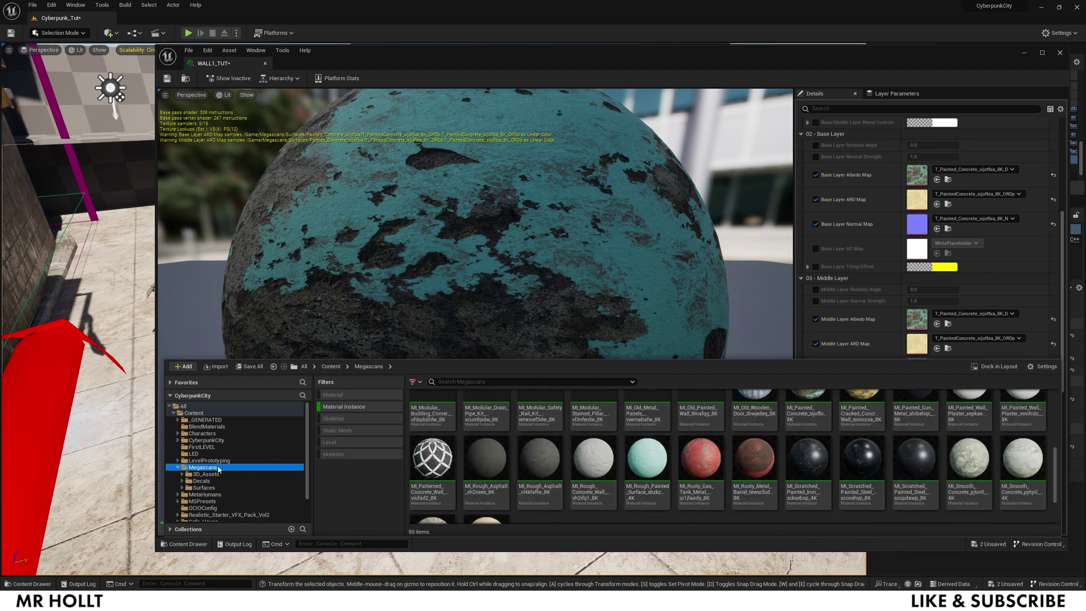
pyautogui.click(361, 407)
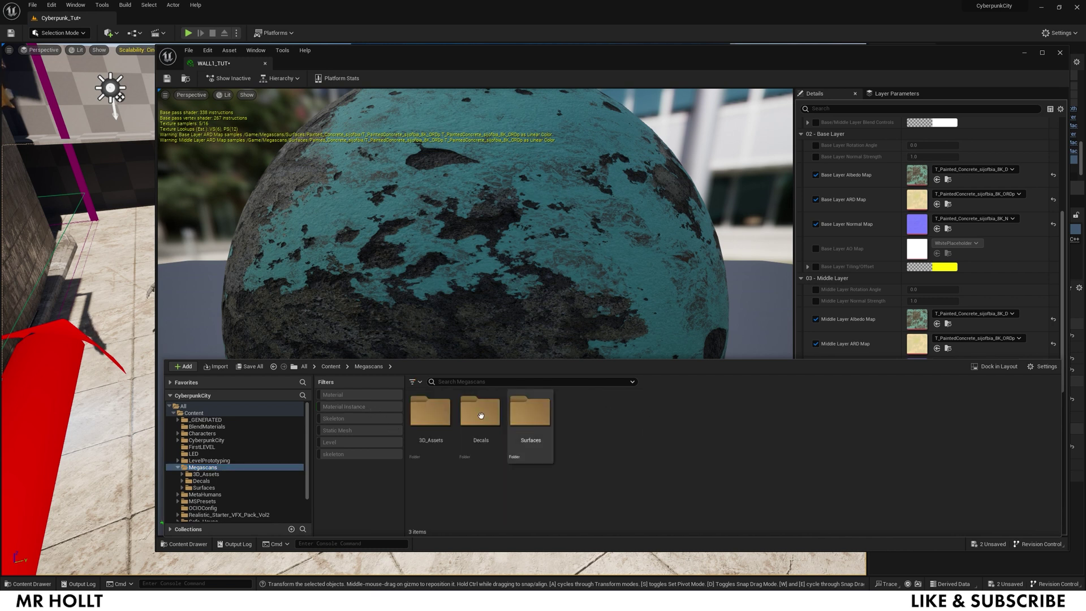
pyautogui.doubleClick(531, 416)
pyautogui.scroll(-1, 905, 490)
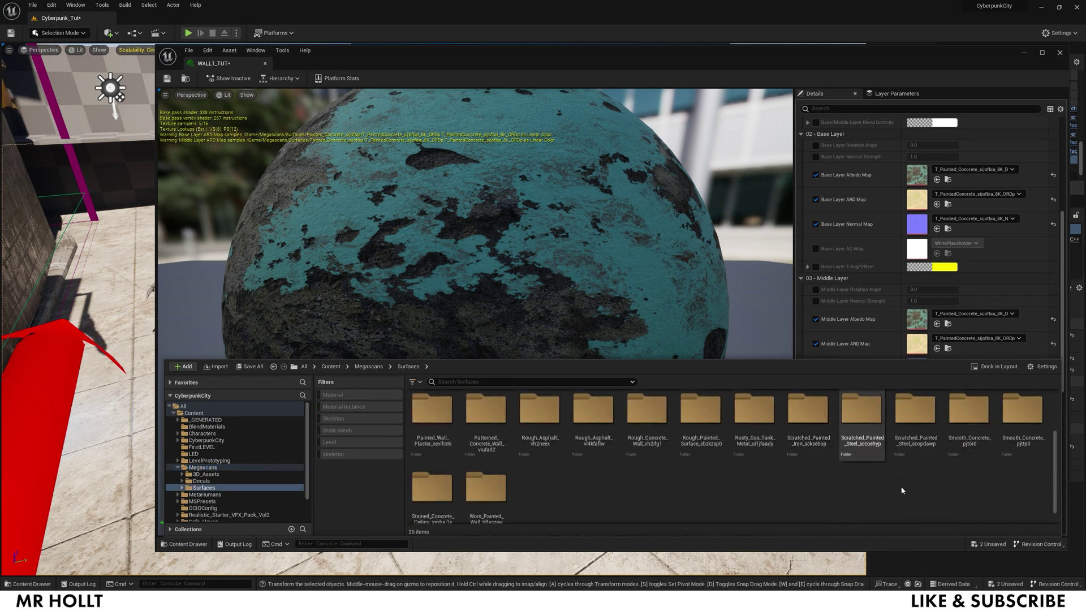
pyautogui.scroll(1, 514, 467)
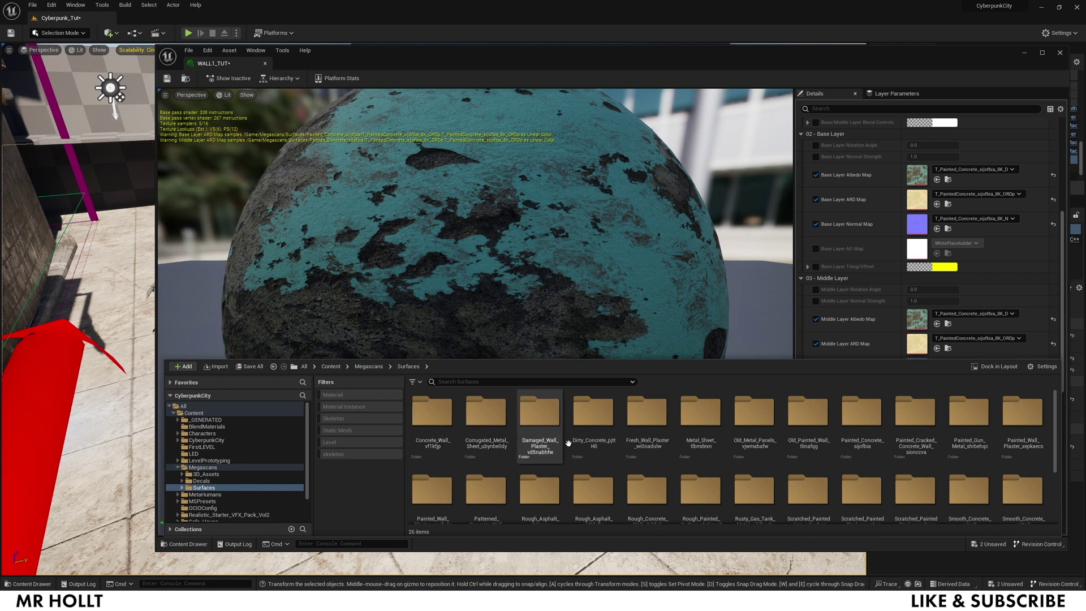
pyautogui.scroll(-1, 740, 447)
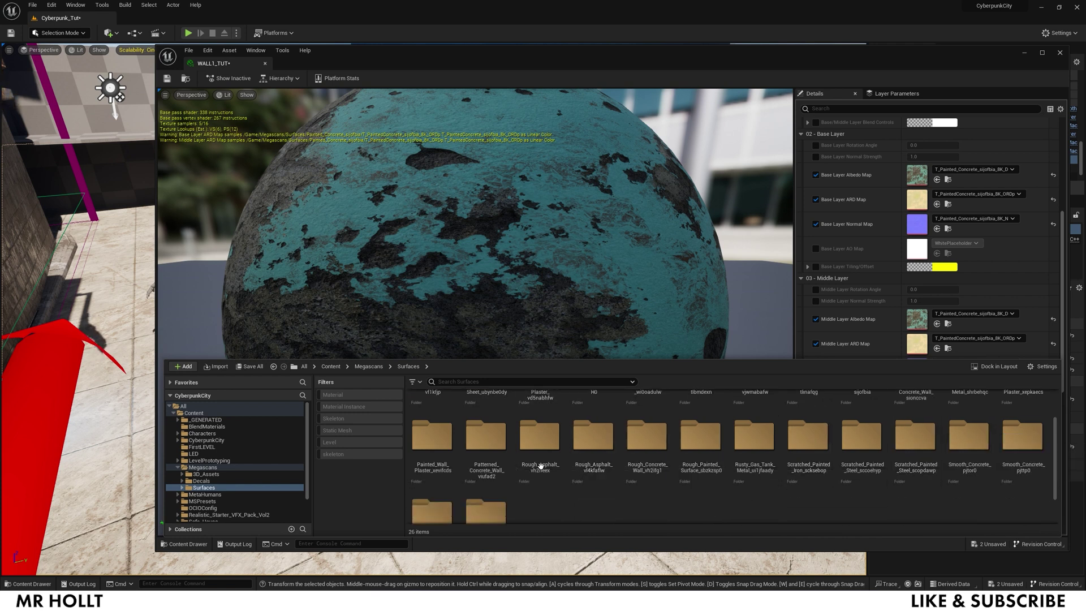
pyautogui.doubleClick(712, 440)
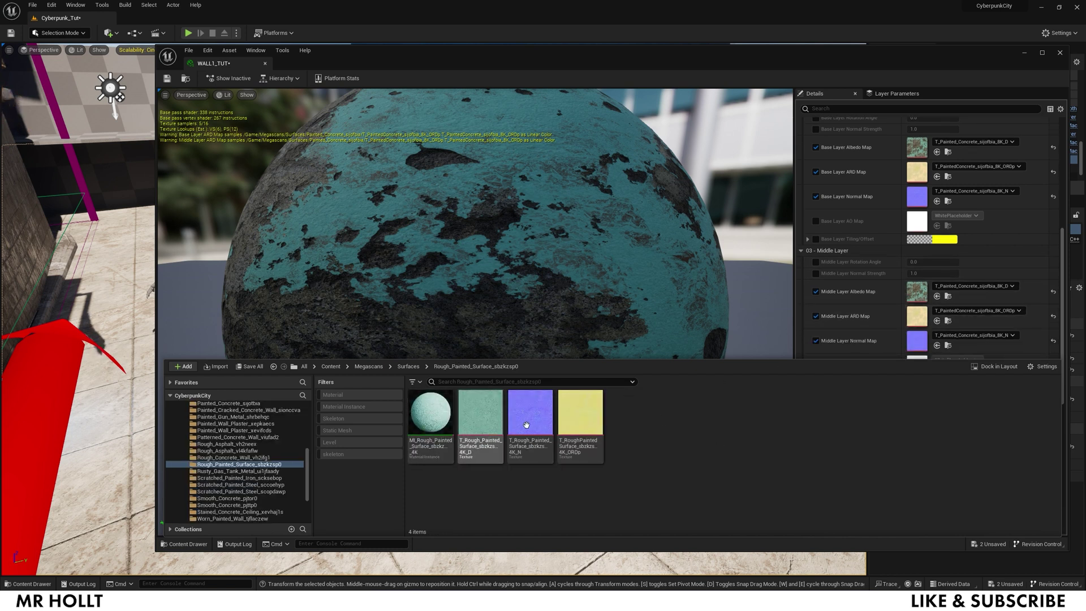
# Set WALL1_TUT's Middle Layer Albedo Map to T_Rough_Painted_Surface_sbzkzsp0_4K_D and return to the rough painted surface's texture files
pyautogui.scroll(-1, 936, 322)
pyautogui.scroll(-2, 937, 317)
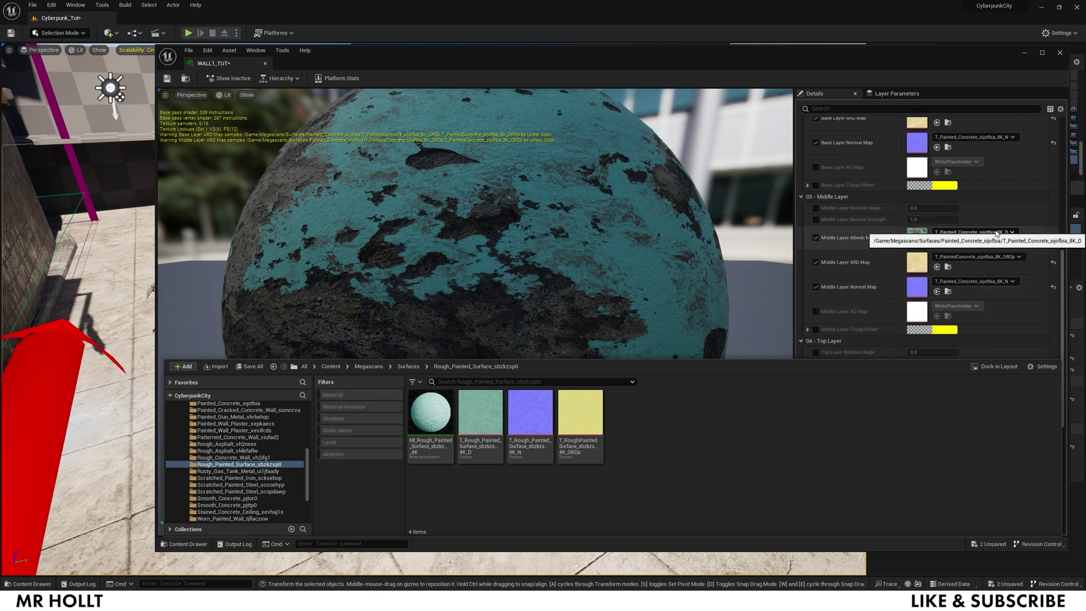
pyautogui.click(996, 233)
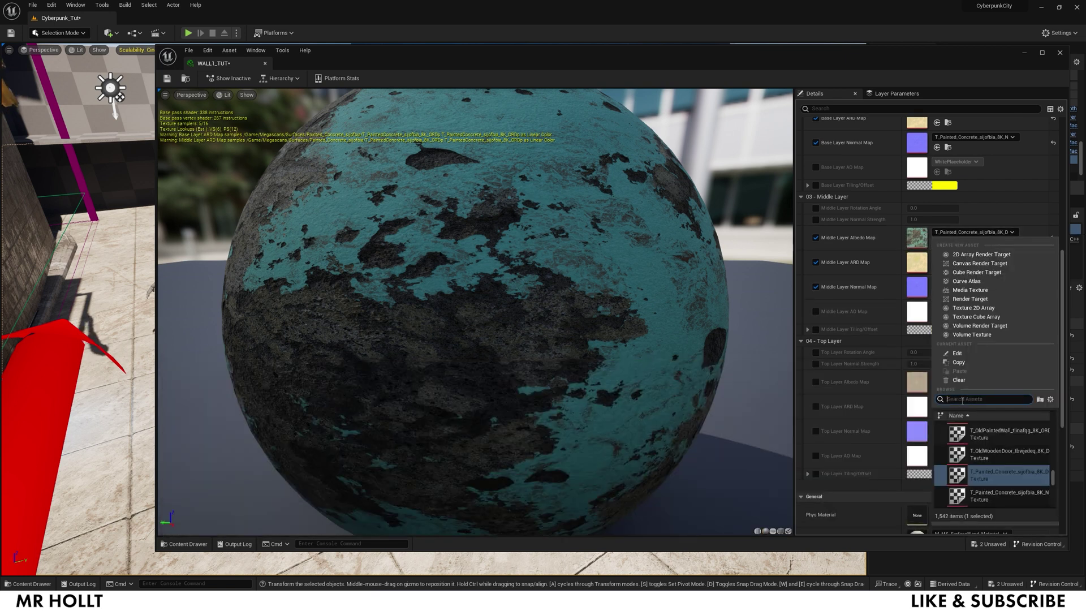
pyautogui.write('T_Rough')
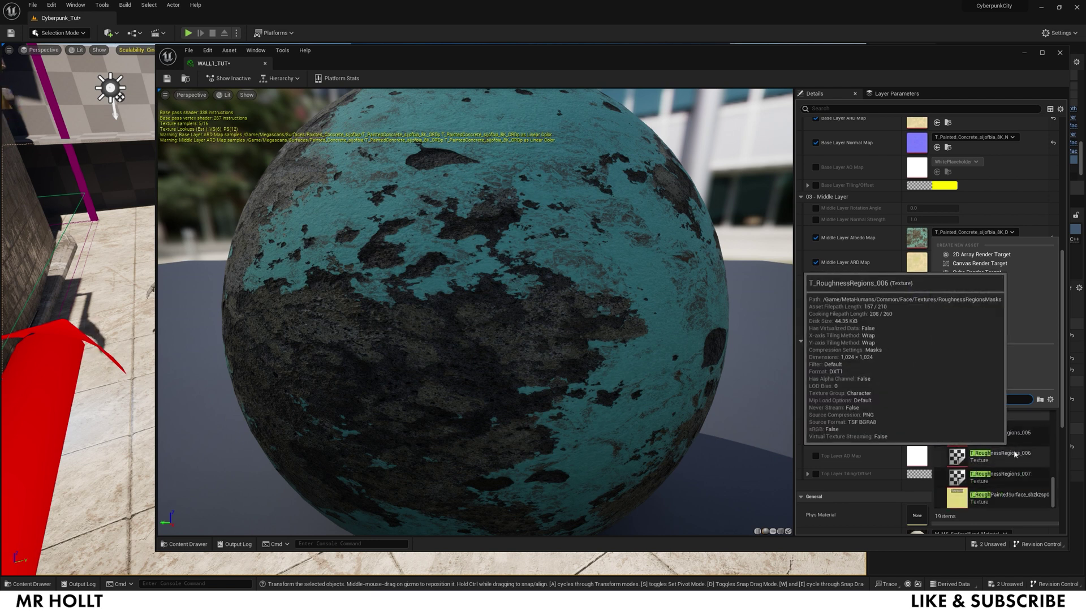
pyautogui.scroll(5, 972, 470)
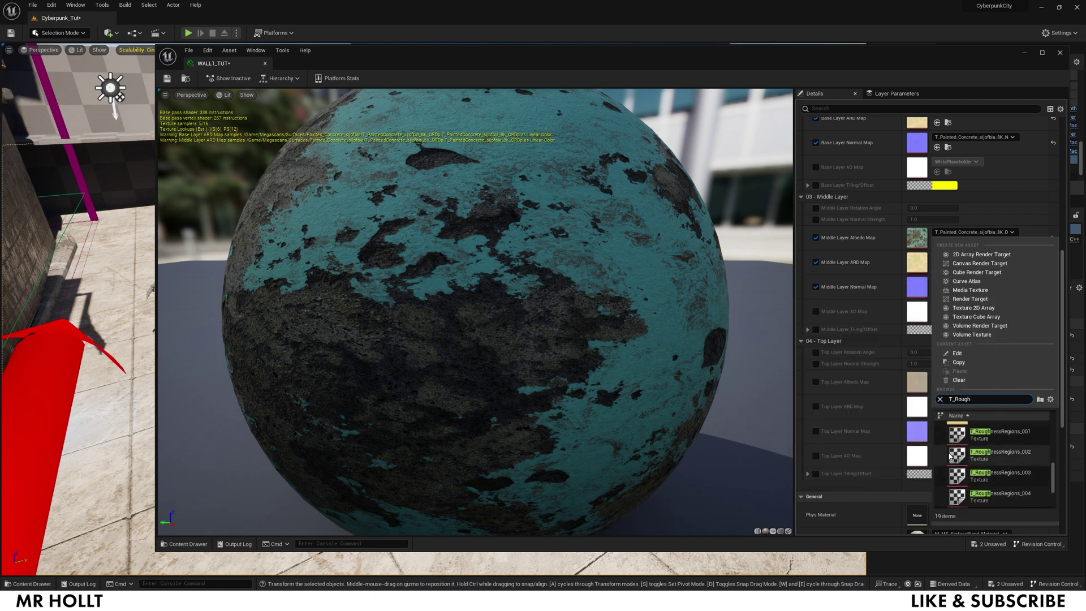
pyautogui.scroll(2, 964, 458)
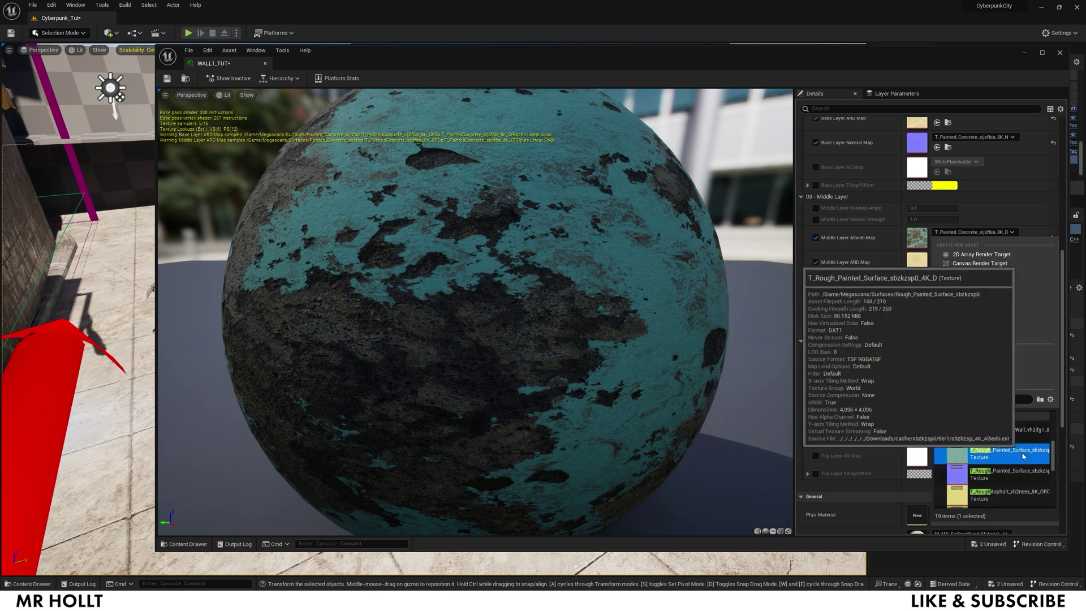
pyautogui.click(998, 440)
pyautogui.hotkey('ctrl', 'space')
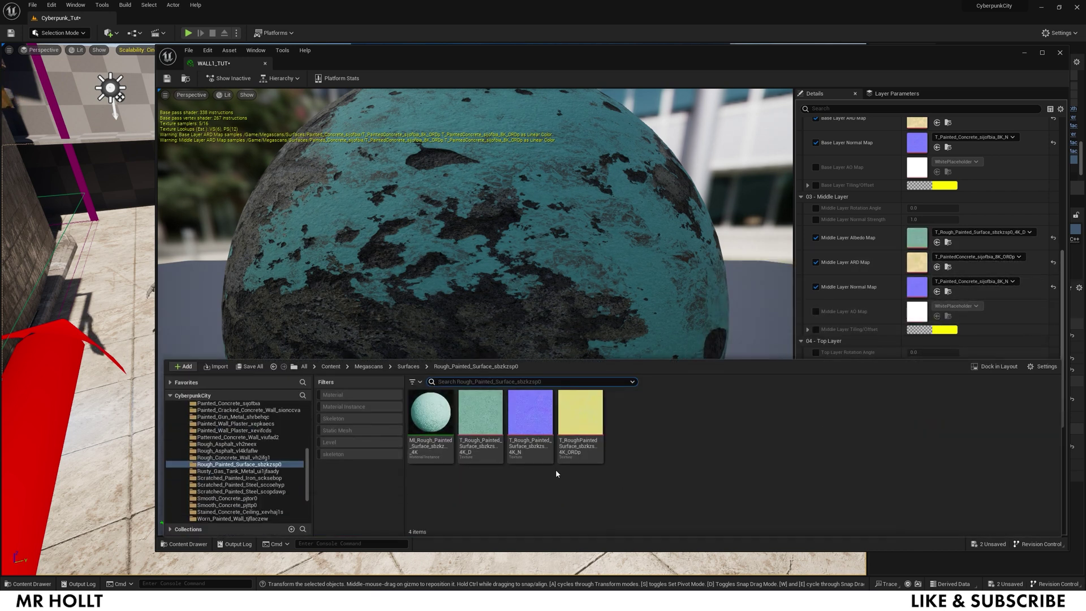
# Set WALL1_TUT's Middle Layer ARD Map to T_RoughPaintedSurface_sbzkzsp0_4K_ORDp and Middle Layer Normal Map to T_Rough_Painted_Surface_sbzkzsp0_4K_N
pyautogui.moveTo(538, 422); pyautogui.dragTo(882, 262)
pyautogui.moveTo(581, 416); pyautogui.dragTo(917, 263)
pyautogui.hotkey('ctrl', 'space')
pyautogui.moveTo(530, 413); pyautogui.dragTo(915, 291)
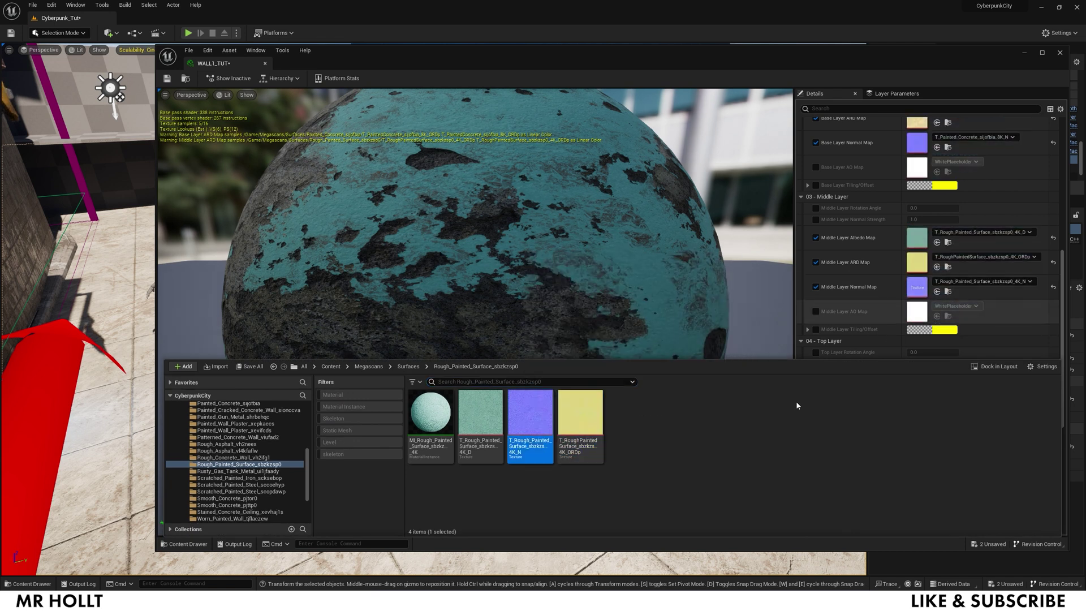
pyautogui.click(746, 258)
pyautogui.scroll(5, 752, 266)
pyautogui.scroll(-3, 846, 306)
pyautogui.scroll(3, 1010, 327)
pyautogui.scroll(4, 1010, 328)
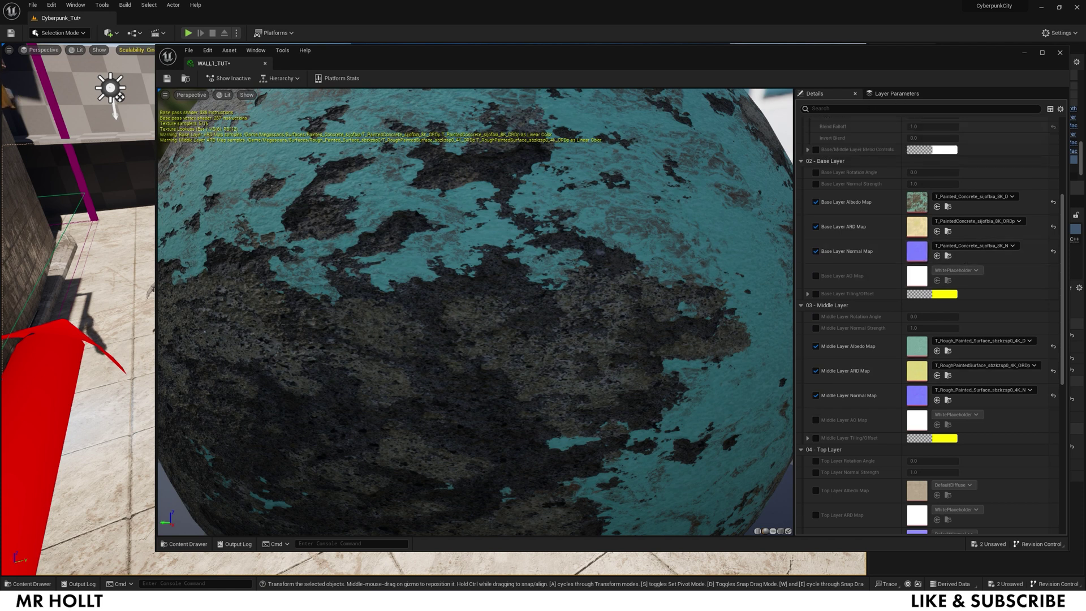
# Close the WALL1_TUT editor and open the BlendMaterials folder in the level's content browser
pyautogui.click(1063, 53)
pyautogui.moveTo(433, 347); pyautogui.dragTo(468, 334, button='right')
pyautogui.hotkey('ctrl', 'space')
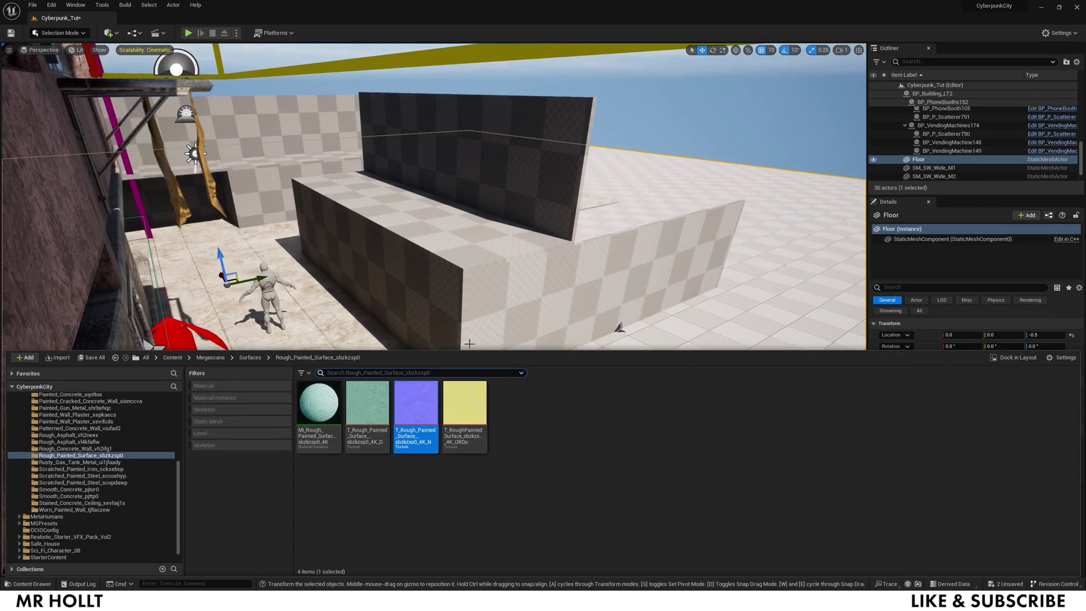
pyautogui.scroll(7, 47, 413)
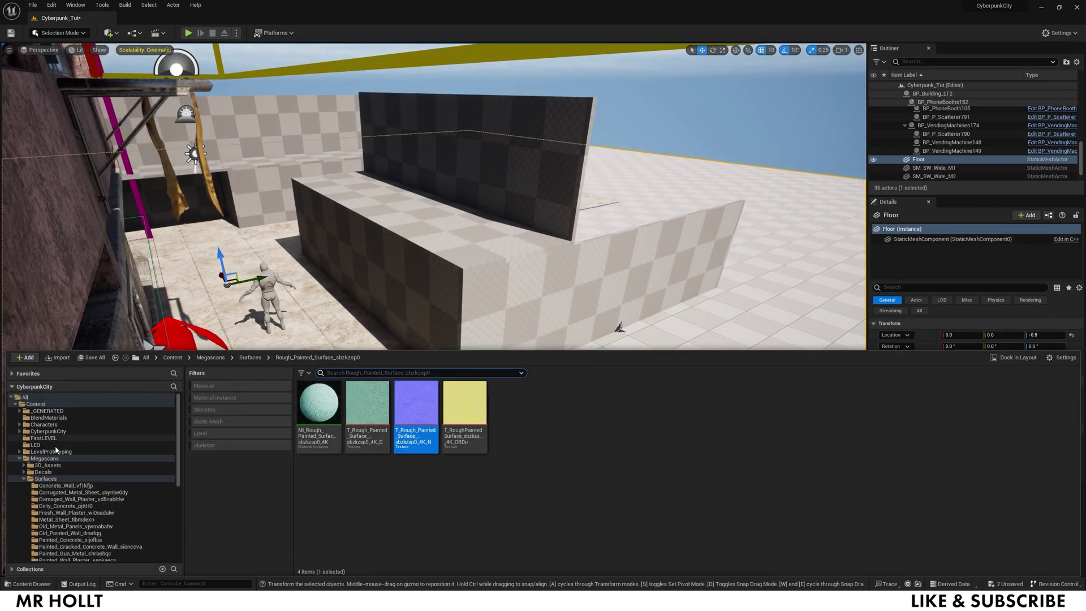
pyautogui.click(48, 417)
# Apply the WALL1_TUT material to the two side walls and the top of the low blockout structure
pyautogui.moveTo(513, 402); pyautogui.dragTo(533, 305)
pyautogui.hotkey('ctrl', 'space')
pyautogui.moveTo(511, 404); pyautogui.dragTo(410, 319)
pyautogui.hotkey('ctrl', 'space')
pyautogui.moveTo(514, 405); pyautogui.dragTo(507, 343)
pyautogui.press('w')
pyautogui.moveTo(507, 343); pyautogui.dragTo(540, 354, button='right')
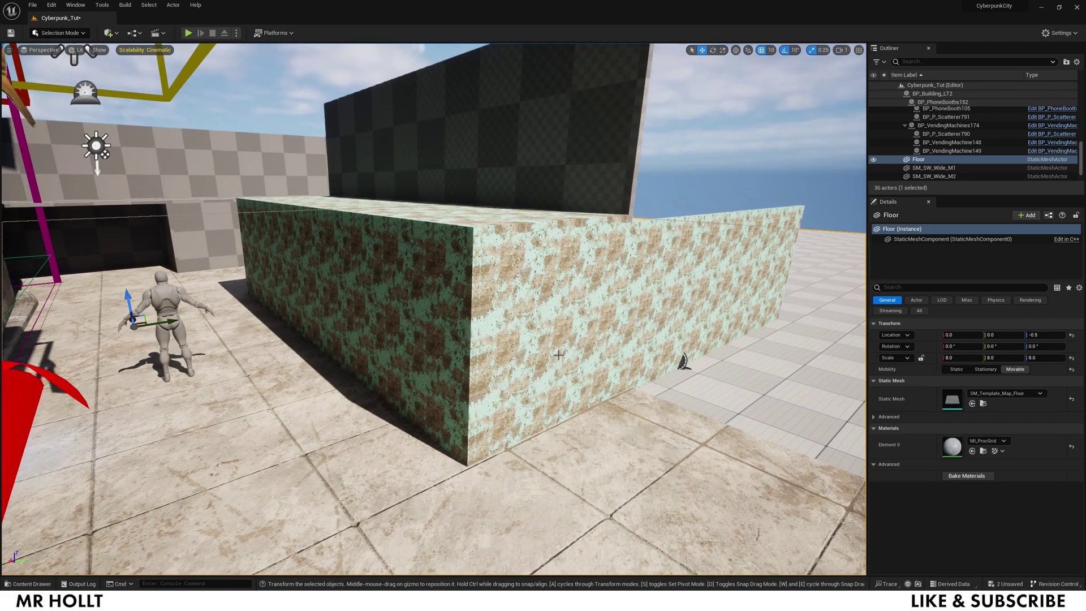
# Reopen WALL1_TUT from BlendMaterials, then shrink and move its editor window so the blockout wall stays in view
pyautogui.hotkey('ctrl', 'space')
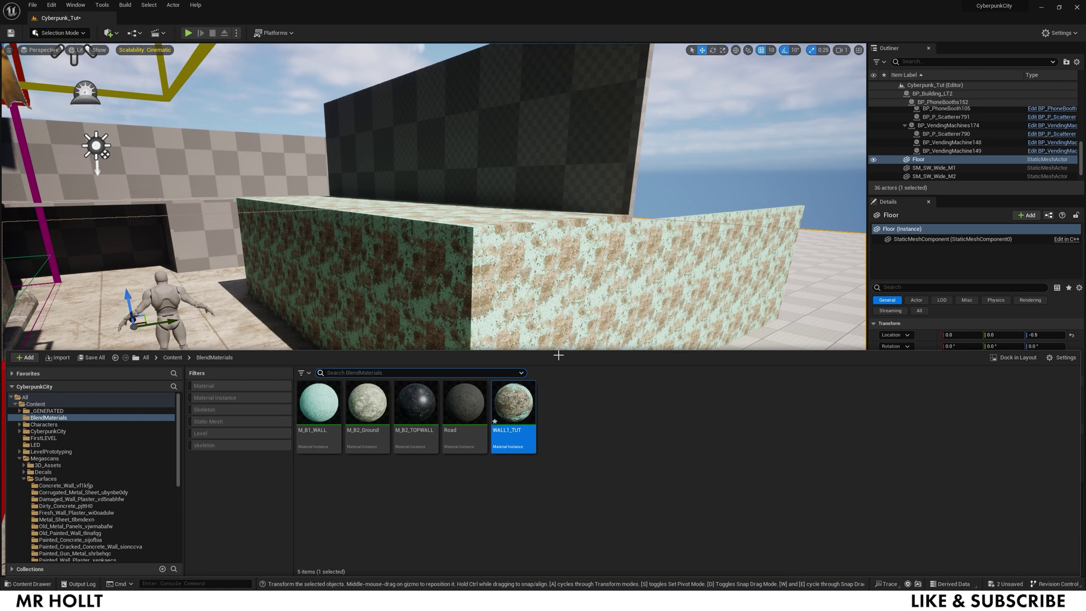
pyautogui.doubleClick(513, 403)
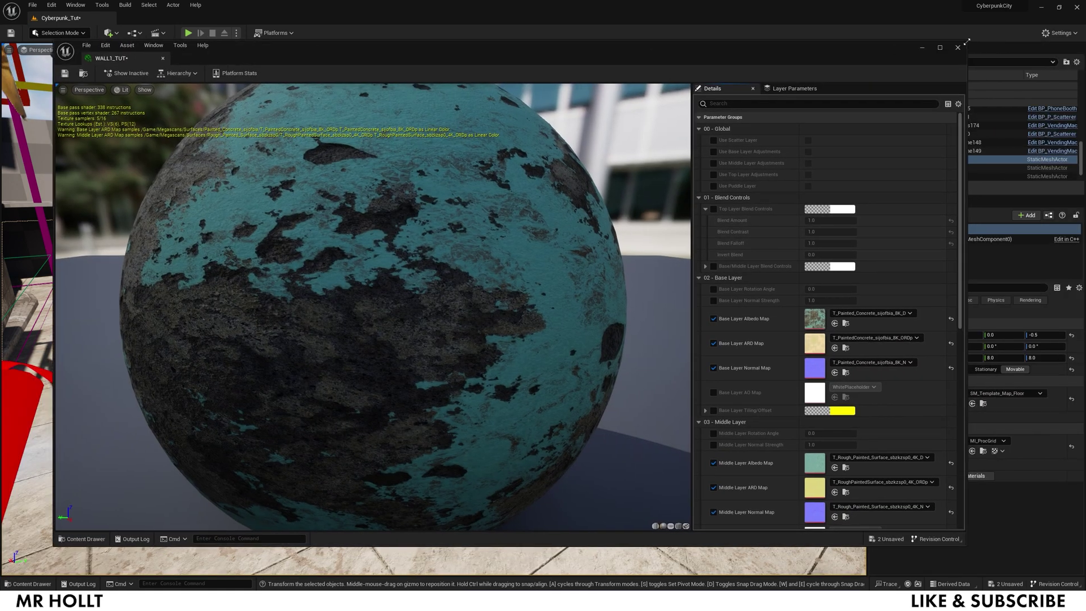
pyautogui.moveTo(968, 40); pyautogui.dragTo(691, 201)
pyautogui.moveTo(488, 217); pyautogui.dragTo(918, 191)
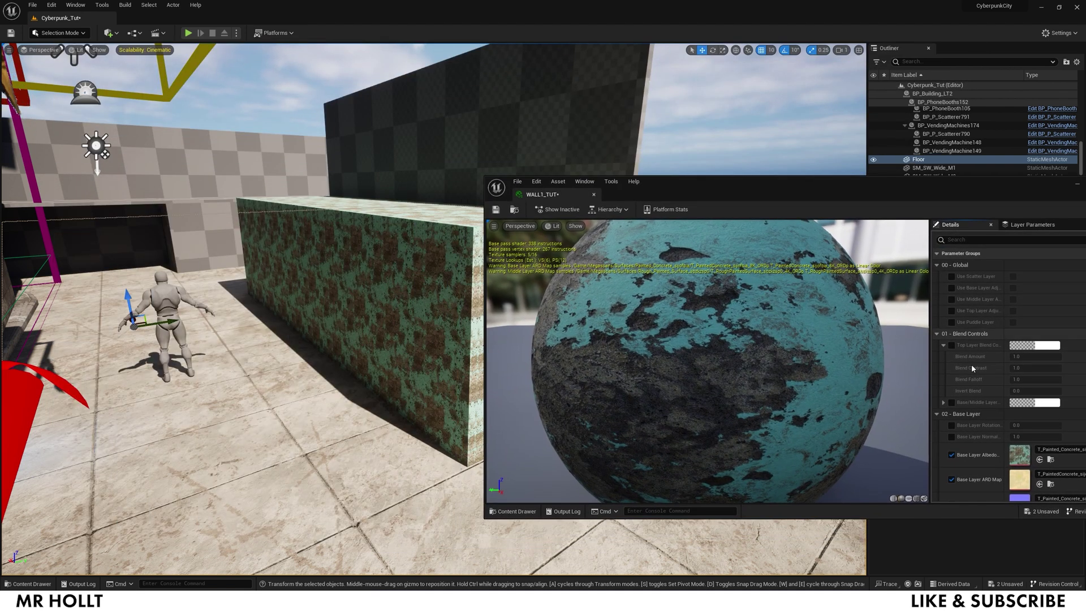
# Expand and enable WALL1_TUT's Base Layer Tiling/Offset override
pyautogui.scroll(-3, 962, 390)
pyautogui.scroll(-1, 1000, 446)
pyautogui.click(943, 437)
pyautogui.scroll(-1, 996, 427)
pyautogui.click(952, 411)
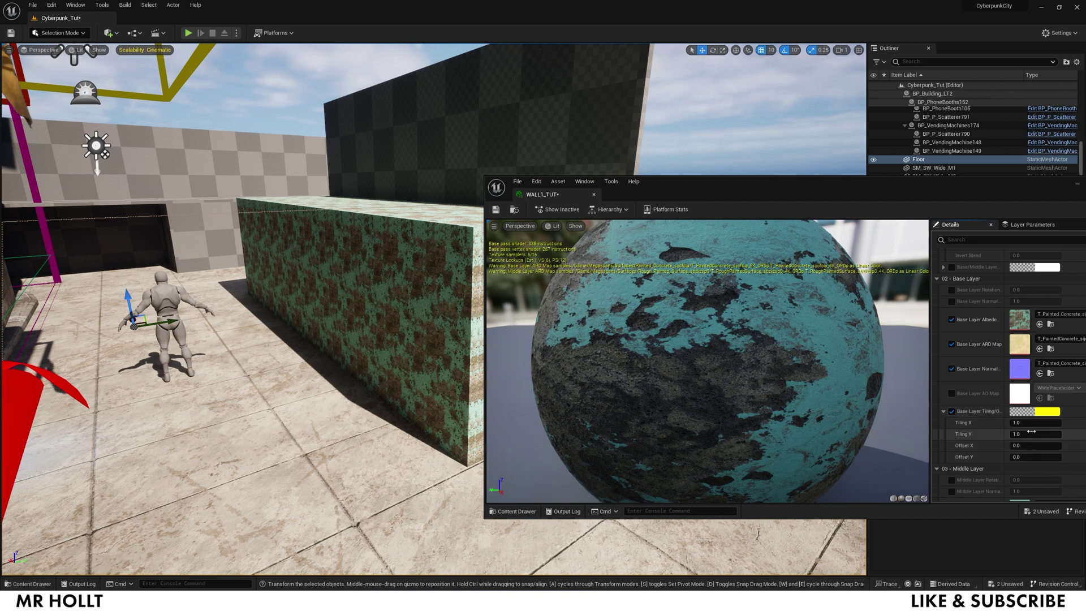
# Try a Base Layer tiling of 2 for both Tiling X and Tiling Y
pyautogui.write('2')
pyautogui.press('Return')
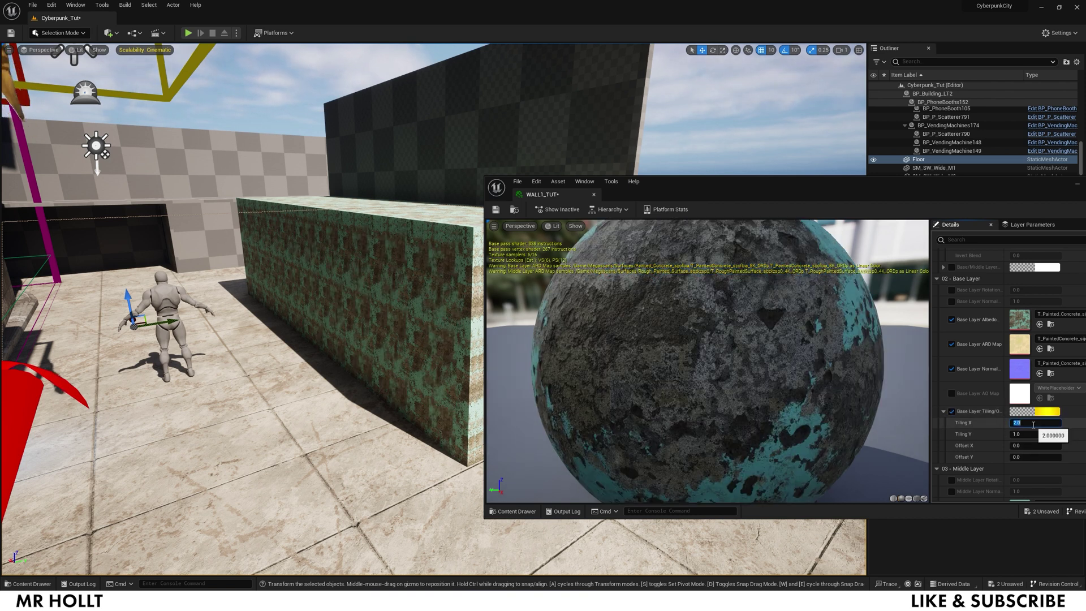
pyautogui.write('2')
pyautogui.press('Return')
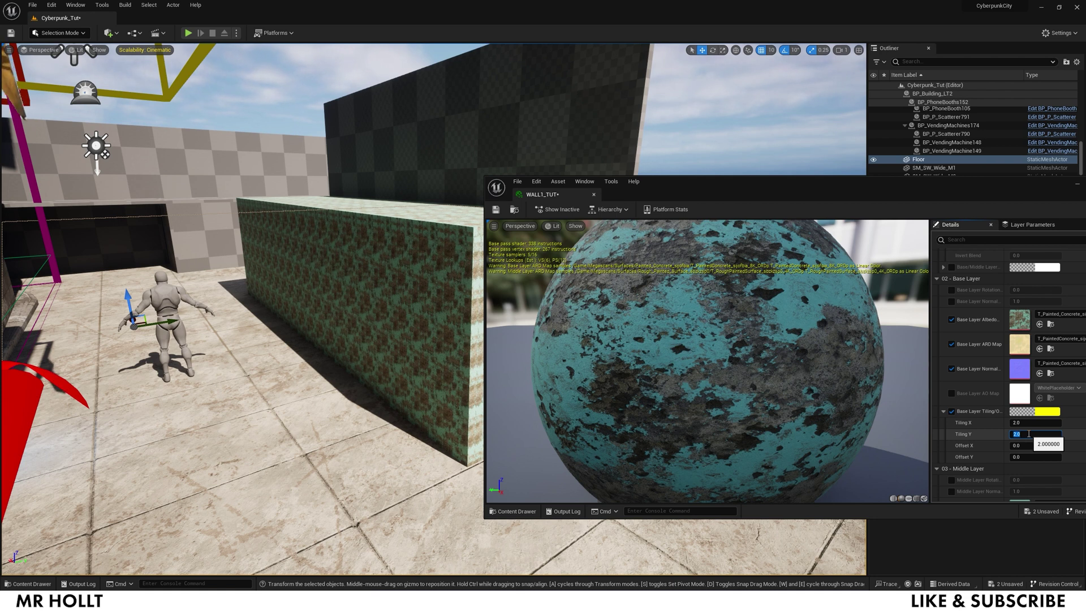
# Set the Base Layer's Tiling Y and Tiling X to 0.2
pyautogui.write('0.2')
pyautogui.press('Return')
pyautogui.click(1033, 422)
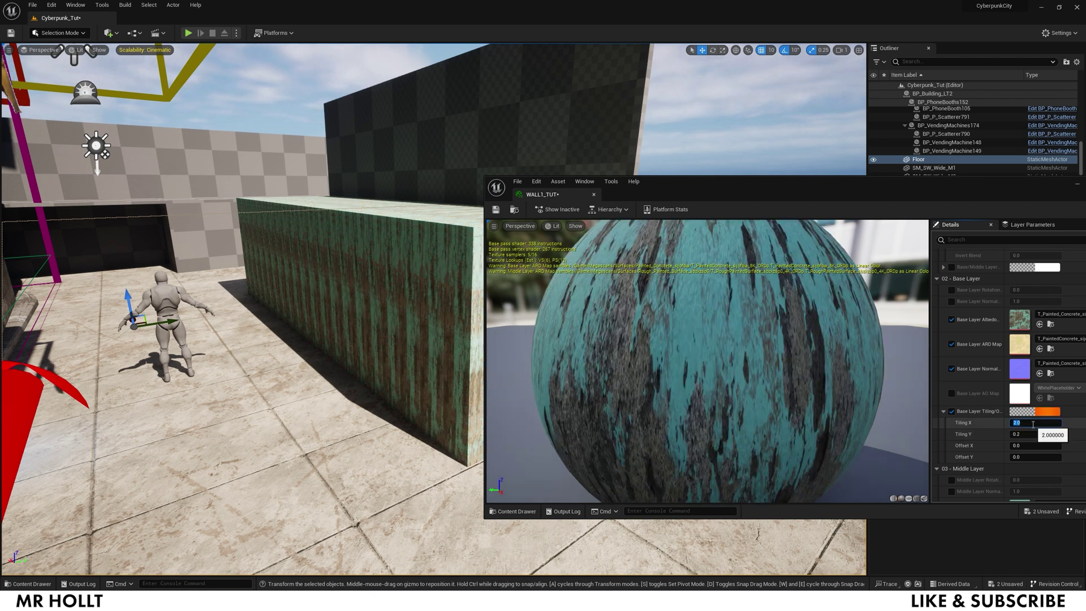
pyautogui.write('0.2')
pyautogui.press('Return')
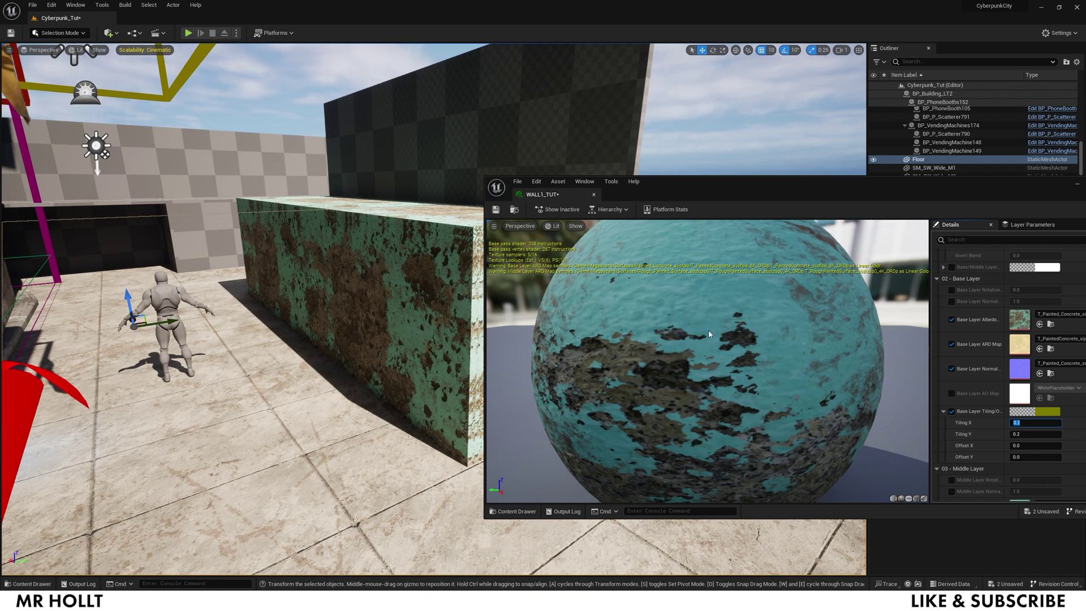
# Enable the Middle Layer Tiling/Offset, set its Tiling X and Tiling Y to 0.5, and save WALL1_TUT
pyautogui.moveTo(806, 194); pyautogui.dragTo(723, 170)
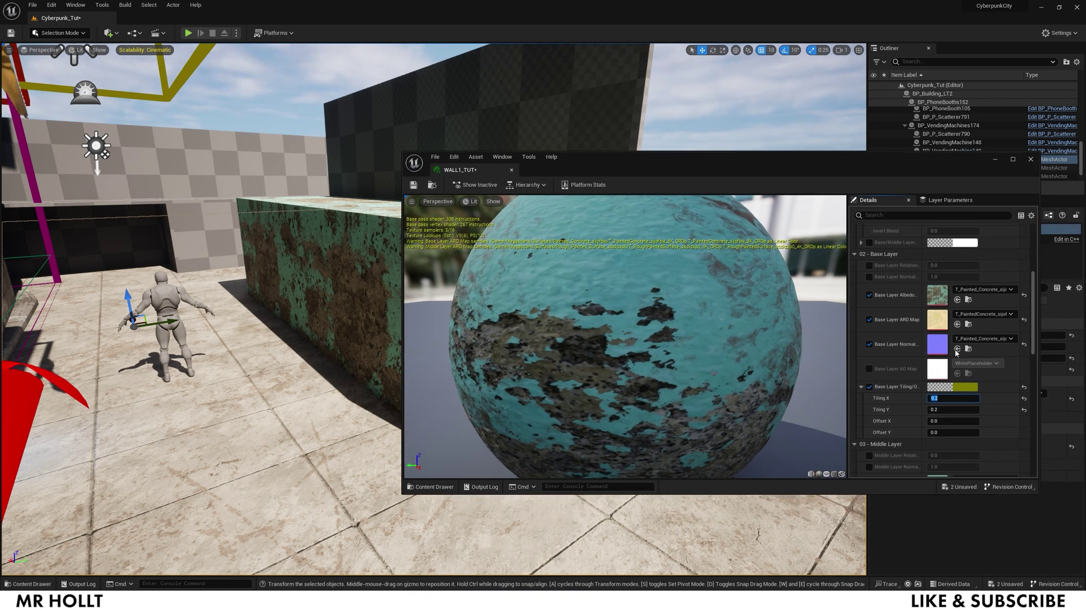
pyautogui.scroll(-5, 967, 340)
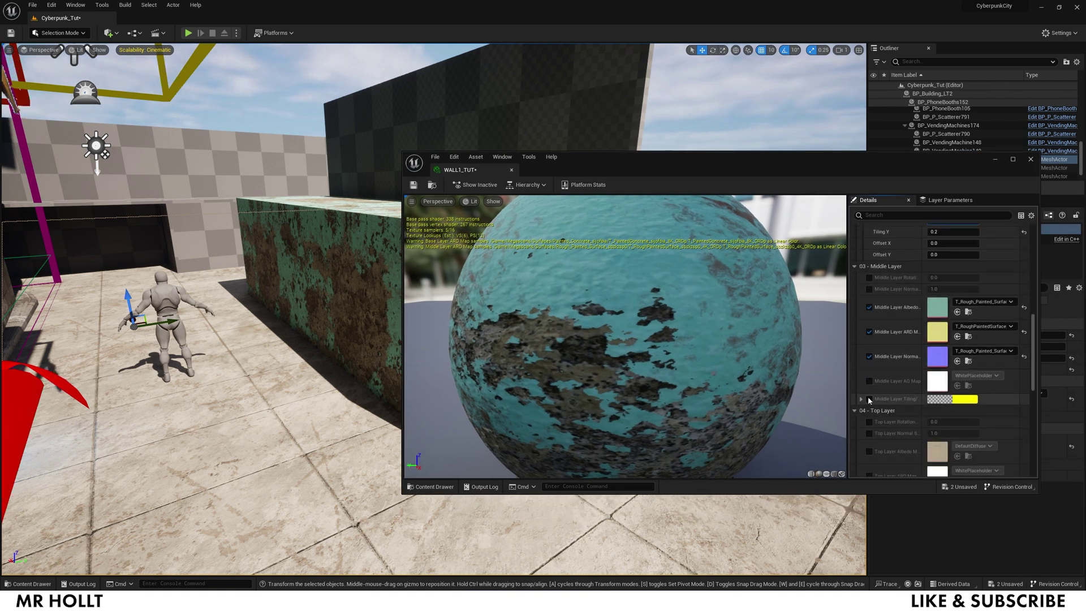
pyautogui.click(861, 399)
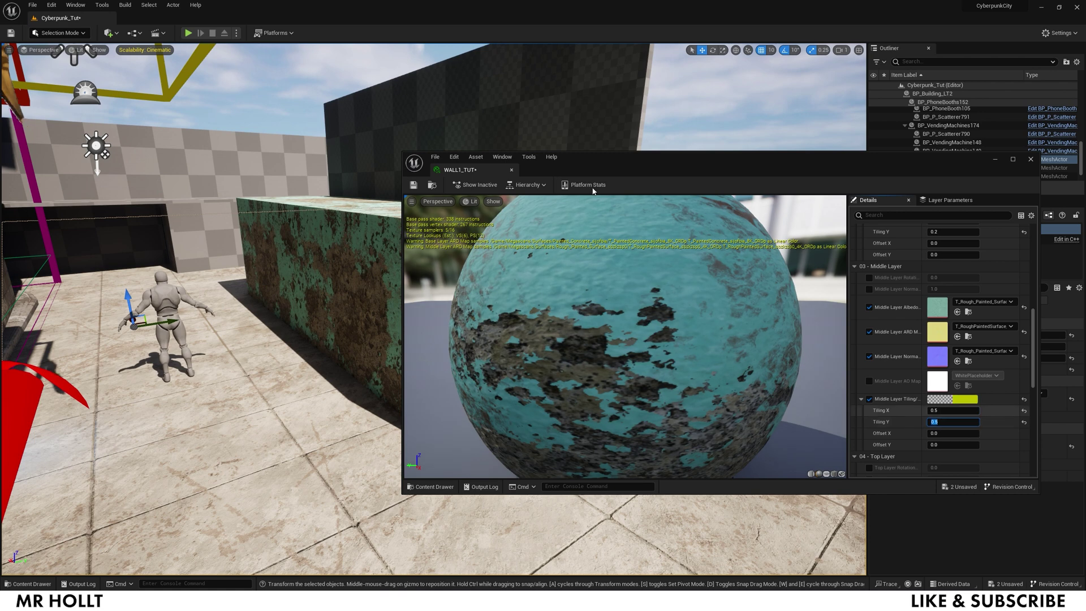
pyautogui.click(412, 186)
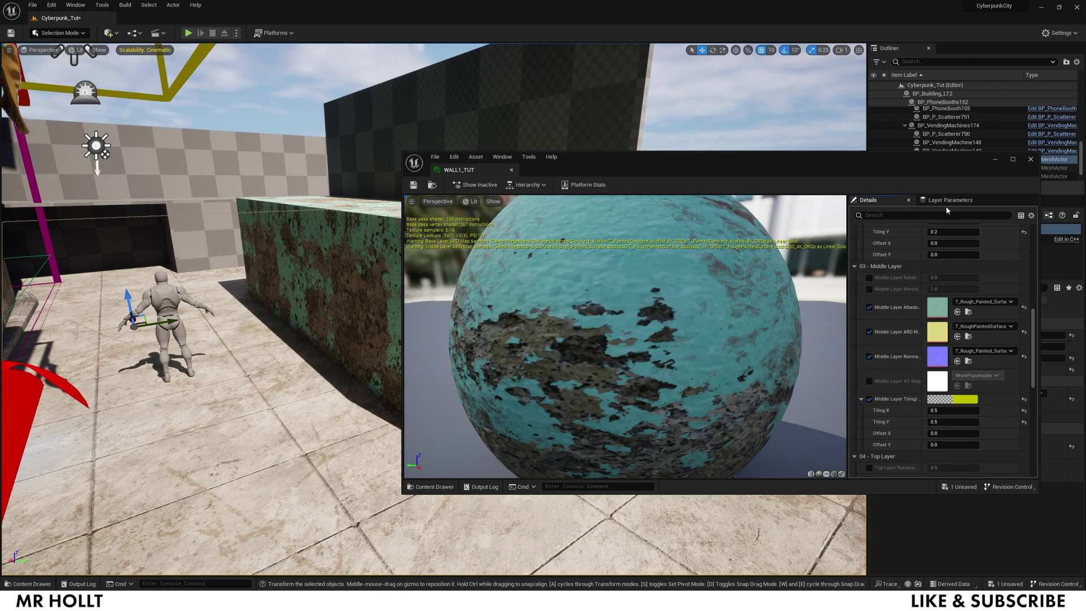
# Close the material editor, select the Box3 wall and activate the Paint tool in Mesh Paint mode
pyautogui.click(1031, 159)
pyautogui.moveTo(512, 372); pyautogui.dragTo(511, 372, button='right')
pyautogui.click(634, 283)
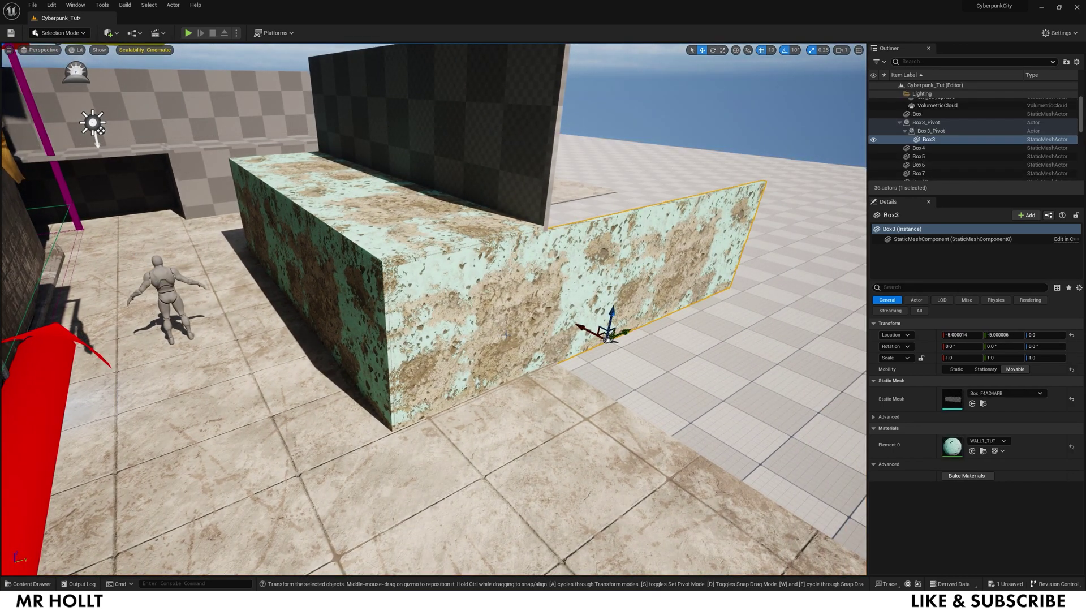
pyautogui.click(80, 34)
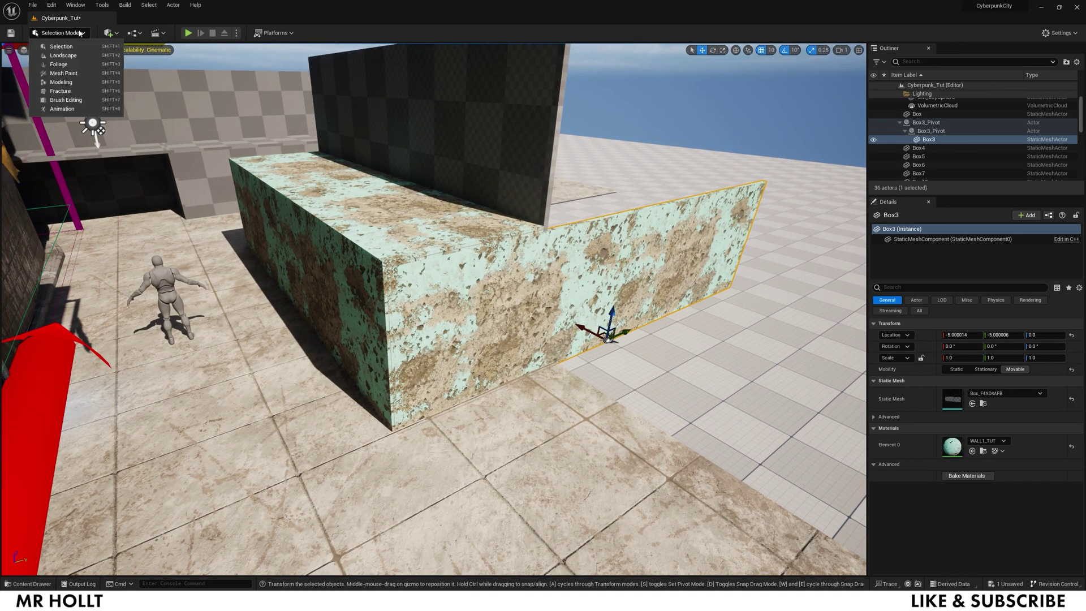
pyautogui.hotkey('shift', '4')
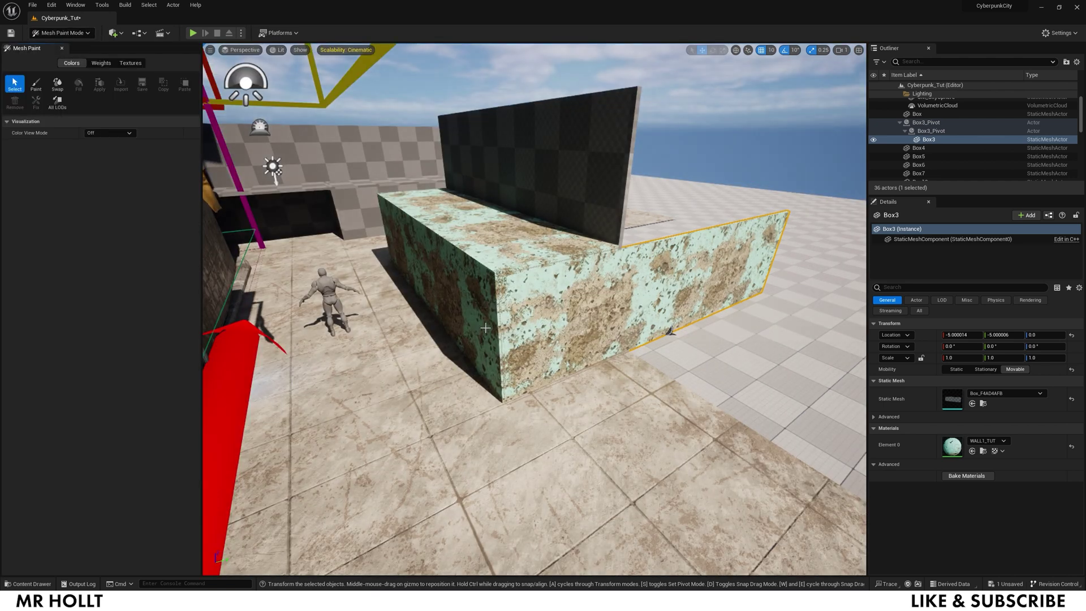
pyautogui.click(36, 84)
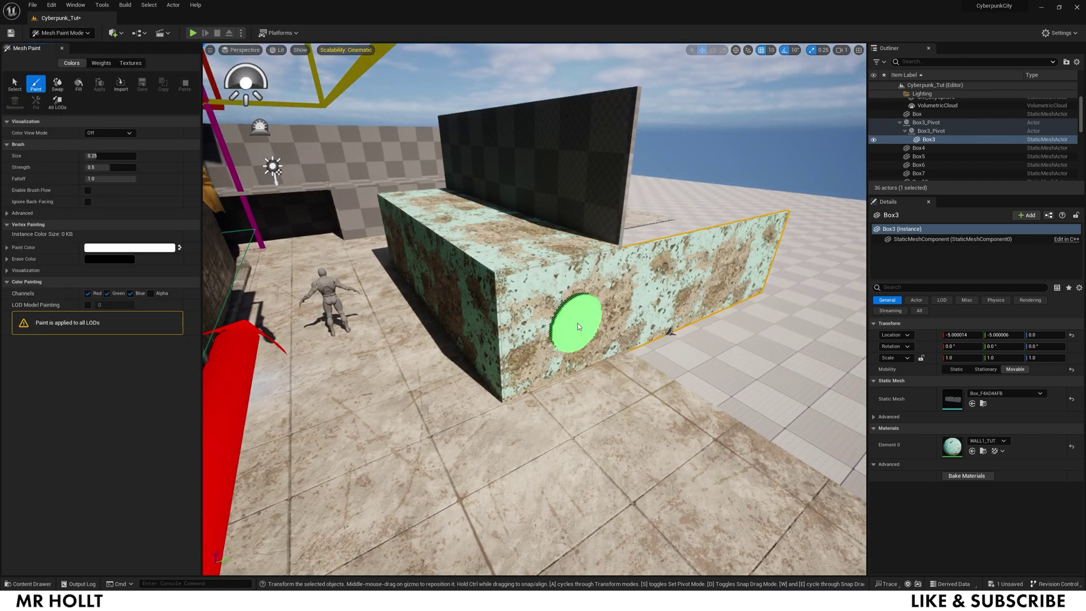
# Limit painting to the Red channel and paint black over Box3's near end, lower edge and upper edge, leaving worn patches
pyautogui.scroll(5, 582, 316)
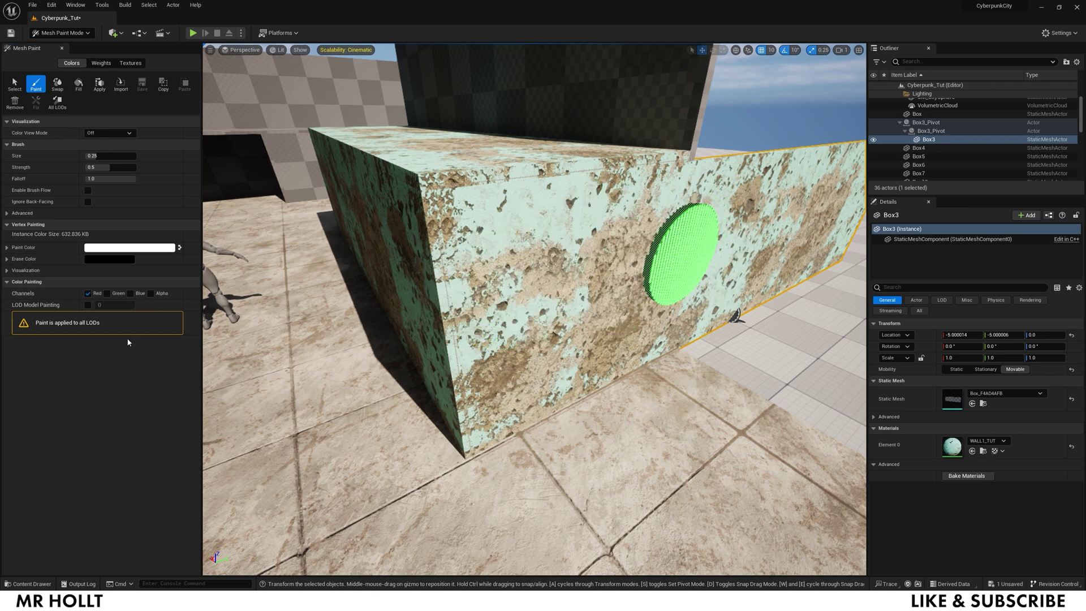
pyautogui.moveTo(495, 249)
pyautogui.mouseDown()
pyautogui.moveTo(538, 278)
pyautogui.moveTo(536, 298)
pyautogui.moveTo(474, 255)
pyautogui.moveTo(444, 251)
pyautogui.moveTo(514, 362)
pyautogui.moveTo(552, 393)
pyautogui.moveTo(556, 377)
pyautogui.moveTo(468, 412)
pyautogui.moveTo(447, 447)
pyautogui.moveTo(695, 332)
pyautogui.mouseUp()
pyautogui.moveTo(569, 398); pyautogui.dragTo(664, 376)
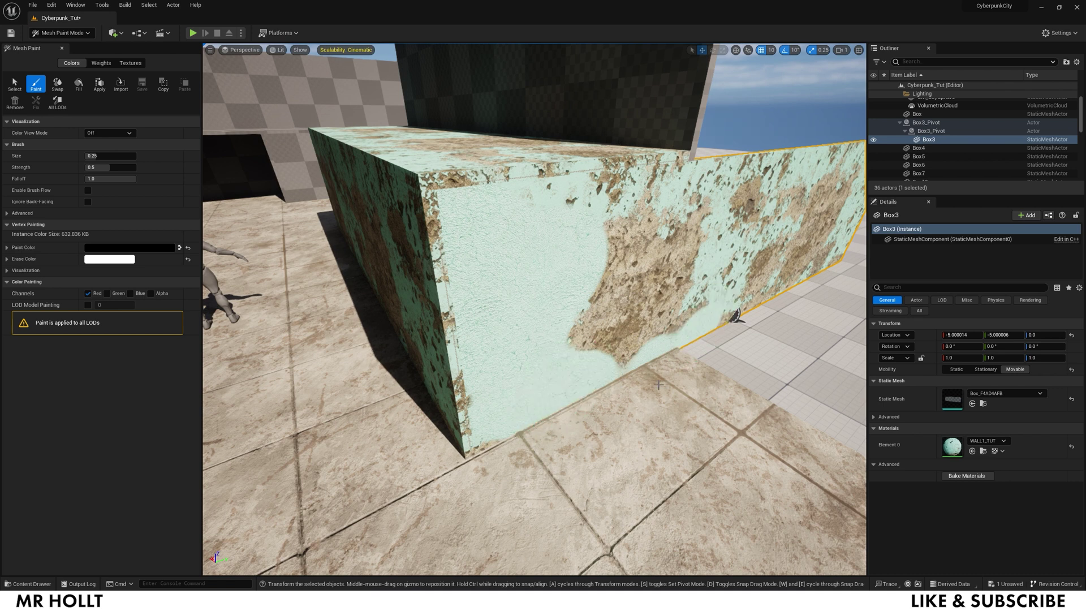
pyautogui.moveTo(777, 249); pyautogui.dragTo(813, 272)
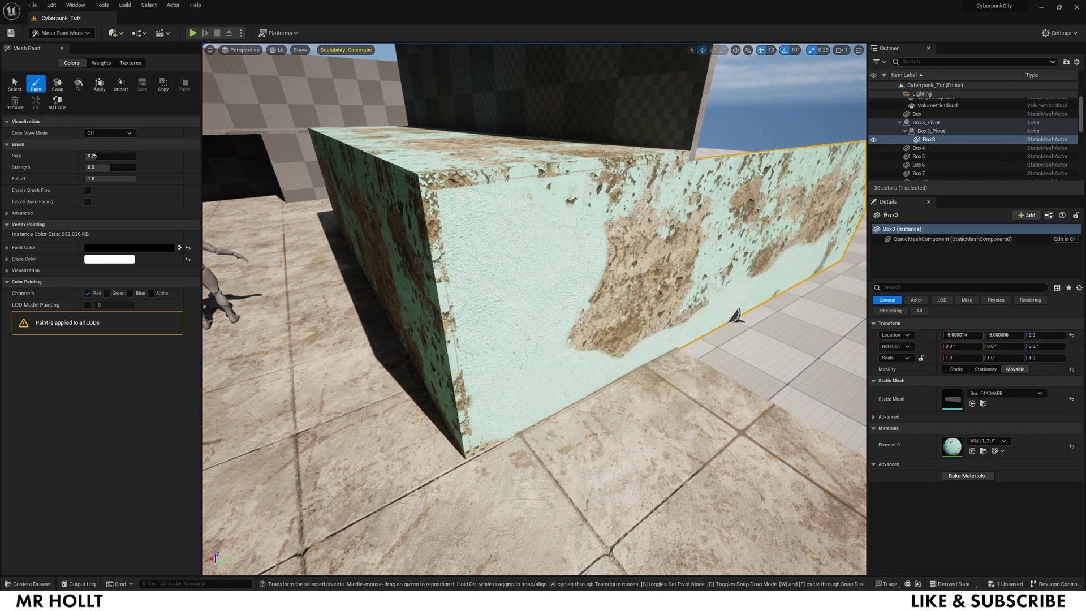
pyautogui.moveTo(569, 205)
pyautogui.mouseDown()
pyautogui.moveTo(666, 169)
pyautogui.moveTo(733, 178)
pyautogui.mouseUp()
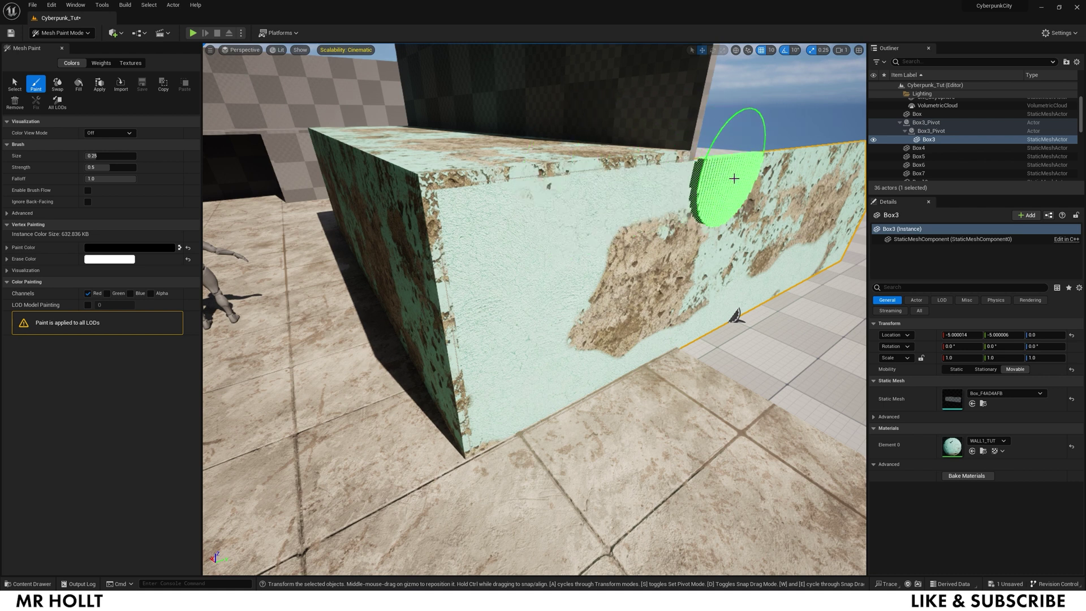
# Add the top slab Box5 to the selection and paint its outer edge and near corner with the Red channel
pyautogui.keyDown('shift'); pyautogui.click(487, 158); pyautogui.keyUp('shift')
pyautogui.press('e')
pyautogui.moveTo(488, 158); pyautogui.dragTo(488, 226, button='right')
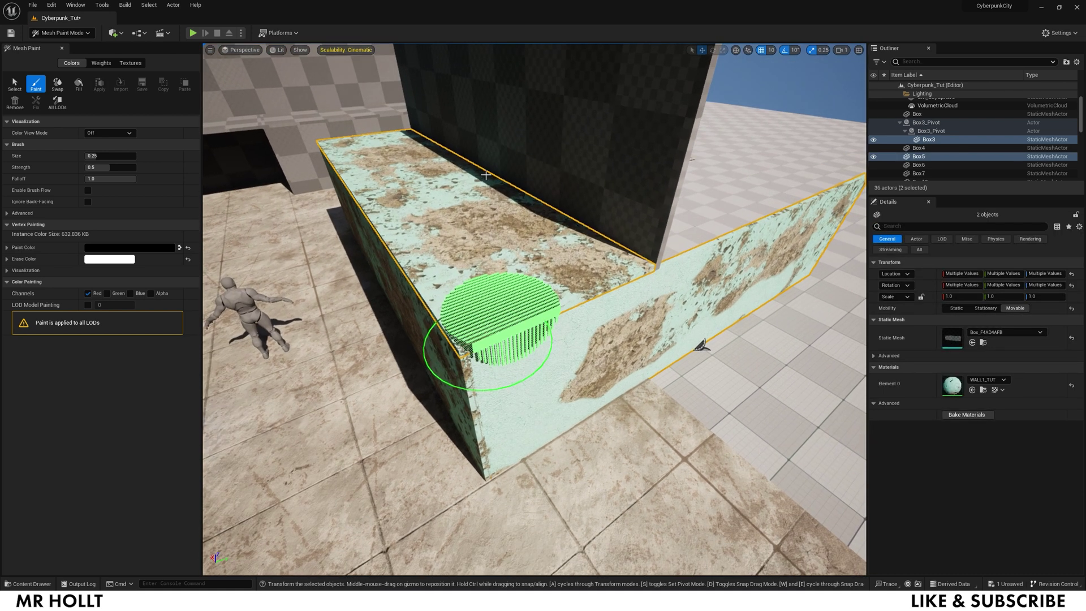
pyautogui.moveTo(460, 317)
pyautogui.mouseDown()
pyautogui.moveTo(482, 337)
pyautogui.moveTo(610, 280)
pyautogui.moveTo(497, 356)
pyautogui.moveTo(468, 356)
pyautogui.moveTo(603, 273)
pyautogui.moveTo(497, 285)
pyautogui.moveTo(415, 205)
pyautogui.mouseUp()
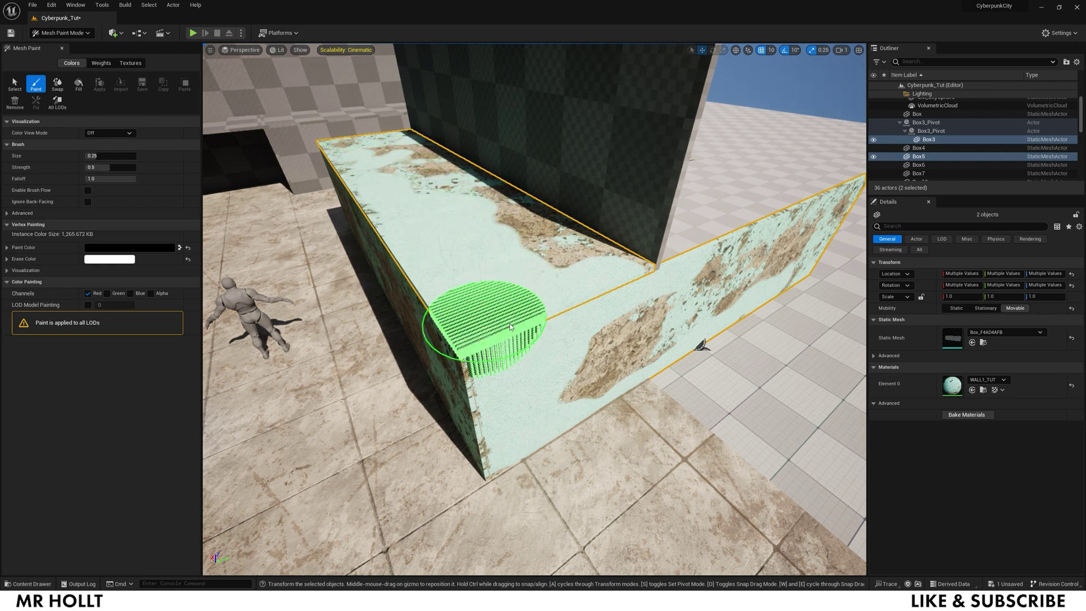
pyautogui.moveTo(618, 372)
pyautogui.mouseDown(button='right')
pyautogui.moveTo(563, 396)
pyautogui.moveTo(454, 347)
pyautogui.moveTo(528, 284)
pyautogui.moveTo(525, 265)
pyautogui.mouseUp(button='right')
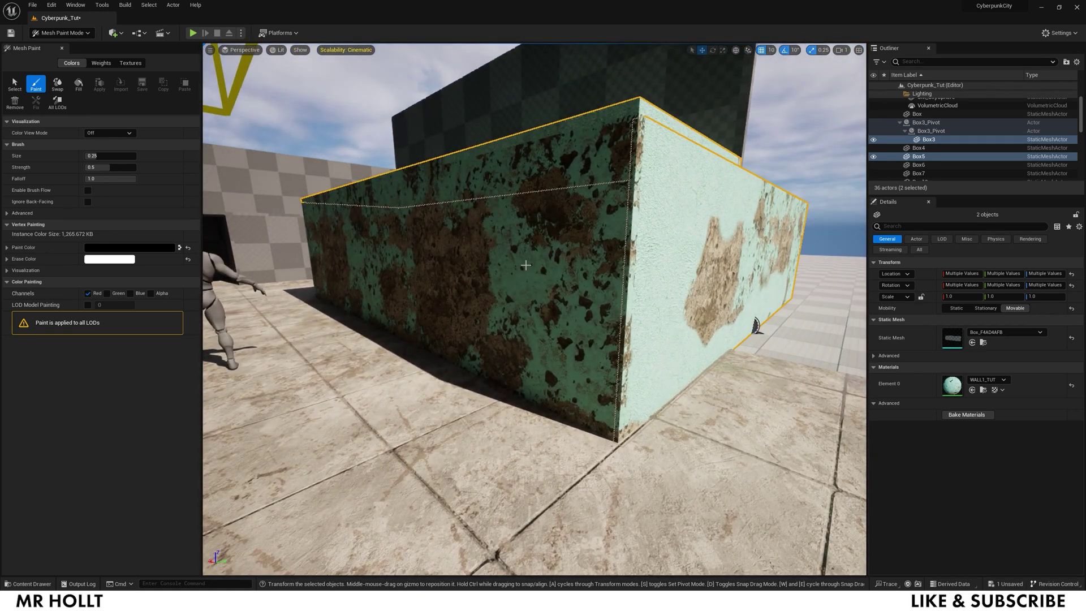
# Switch to the Mesh Paint Select tool and select the Box, Box3 and Box5 pieces together
pyautogui.click(20, 85)
pyautogui.click(487, 244)
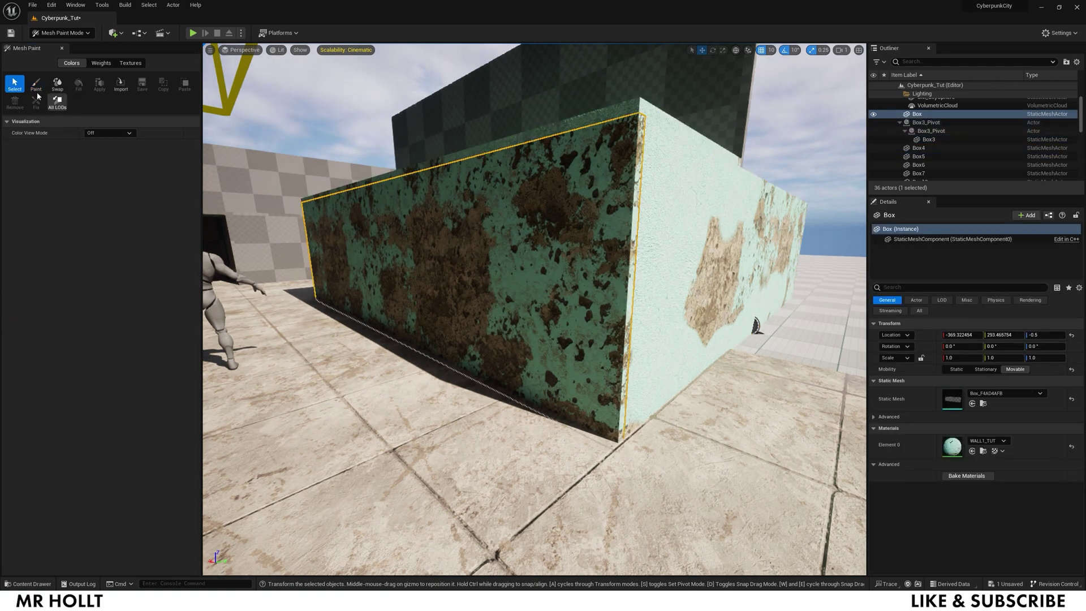
pyautogui.moveTo(756, 327); pyautogui.dragTo(601, 228, button='right')
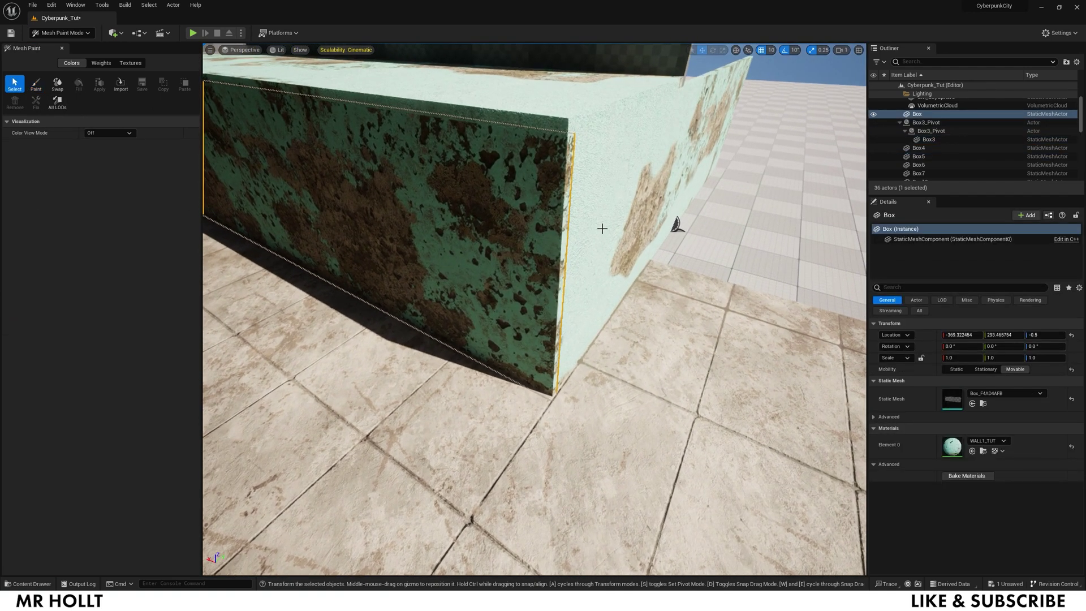
pyautogui.keyDown('ctrl'); pyautogui.click(670, 263); pyautogui.keyUp('ctrl')
pyautogui.moveTo(670, 263); pyautogui.dragTo(522, 210, button='right')
pyautogui.keyDown('ctrl'); pyautogui.click(522, 210); pyautogui.keyUp('ctrl')
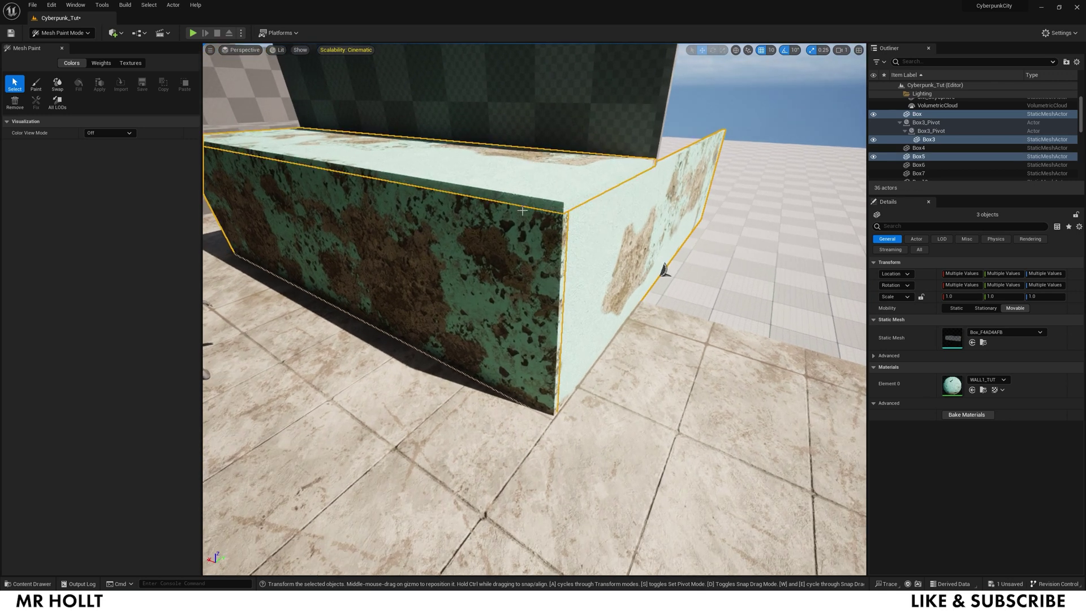
pyautogui.moveTo(397, 269); pyautogui.dragTo(397, 269, button='right')
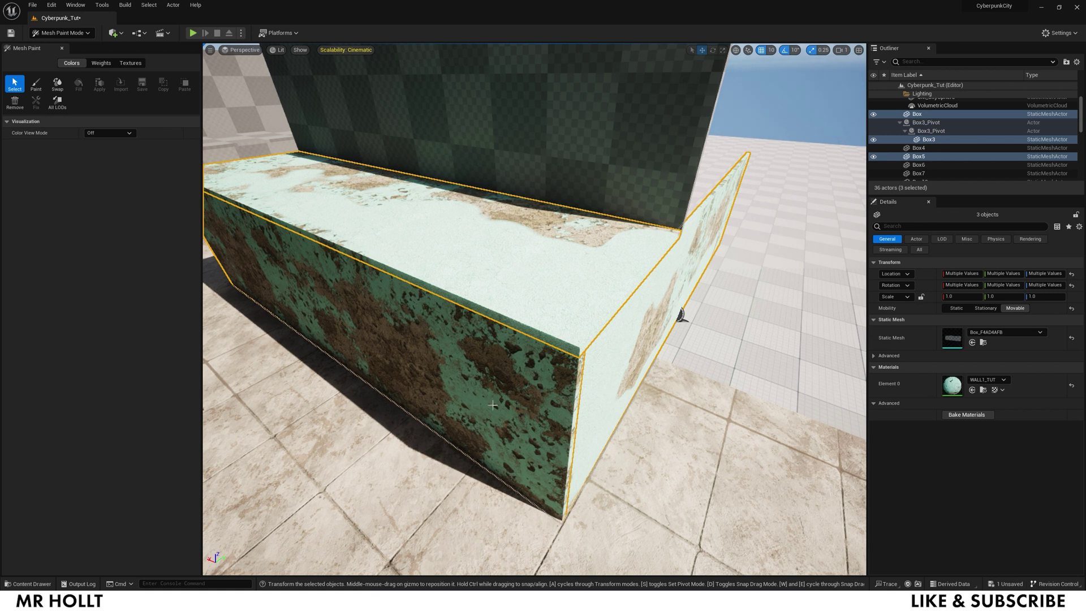
pyautogui.moveTo(679, 342); pyautogui.dragTo(704, 299, button='right')
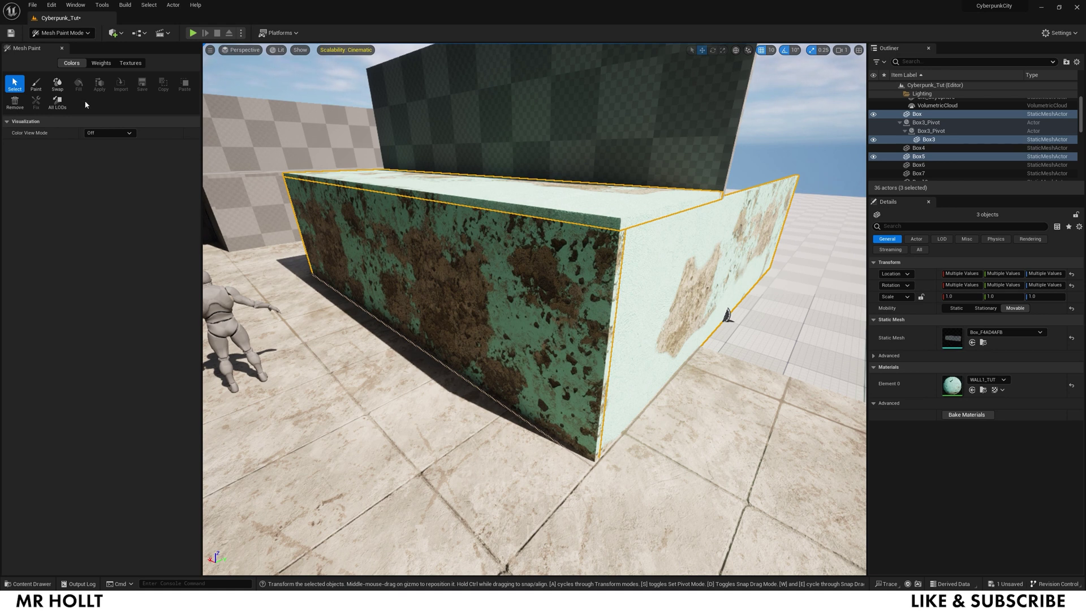
# Reduce the selection to the Box3 wall only
pyautogui.moveTo(432, 304); pyautogui.dragTo(557, 318, button='right')
pyautogui.moveTo(540, 250); pyautogui.dragTo(430, 170, button='right')
pyautogui.moveTo(459, 241); pyautogui.dragTo(407, 247, button='right')
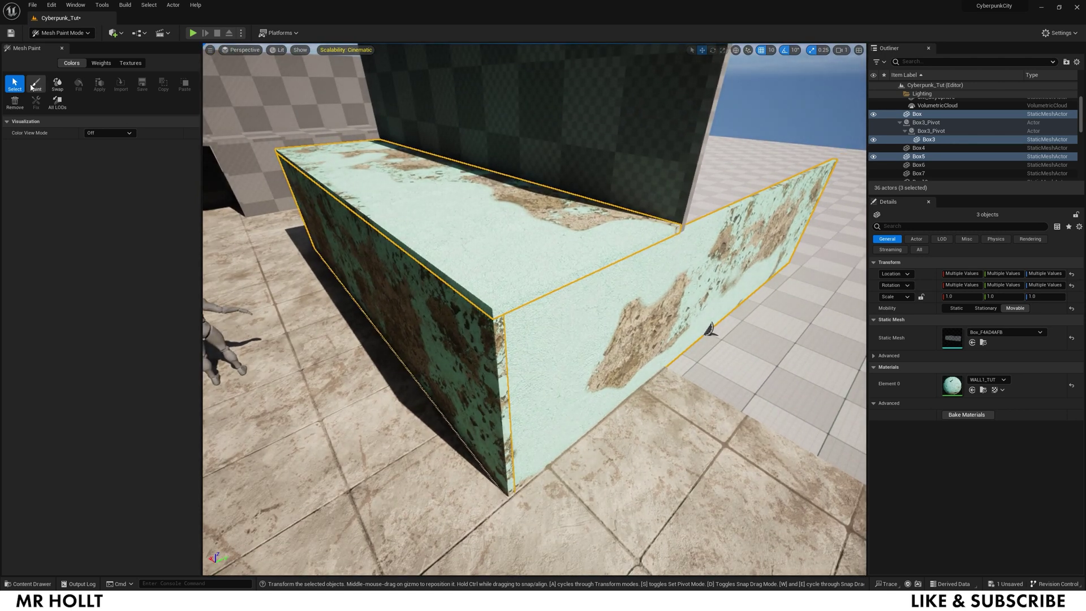
pyautogui.click(527, 326)
pyautogui.click(545, 372)
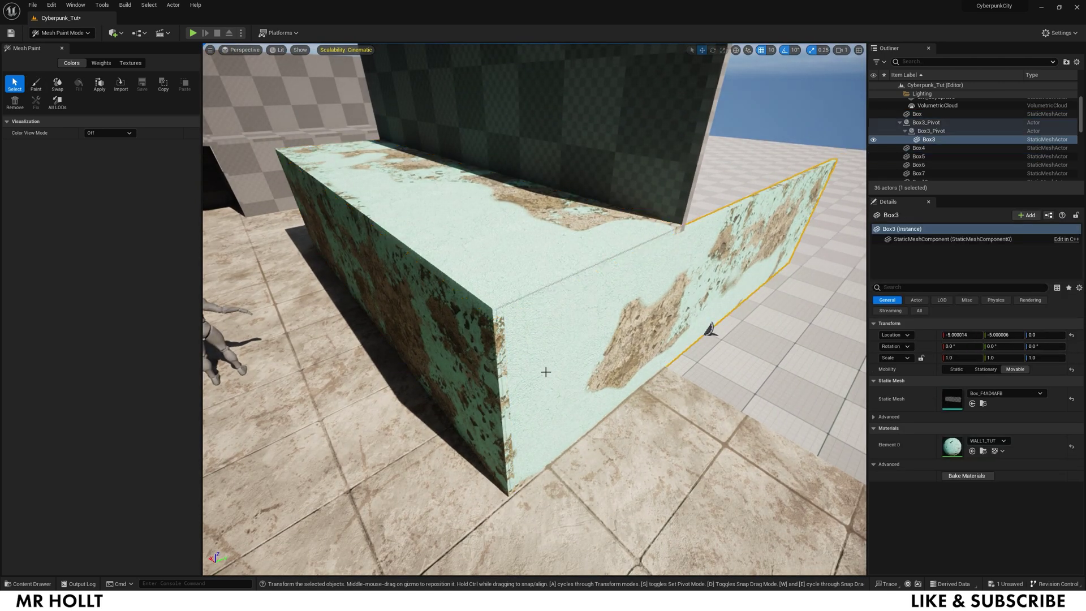
# Add the Box wall to the selection and paint black in the Red channel over its worn long side, leaving patches
pyautogui.keyDown('ctrl'); pyautogui.click(433, 360); pyautogui.keyUp('ctrl')
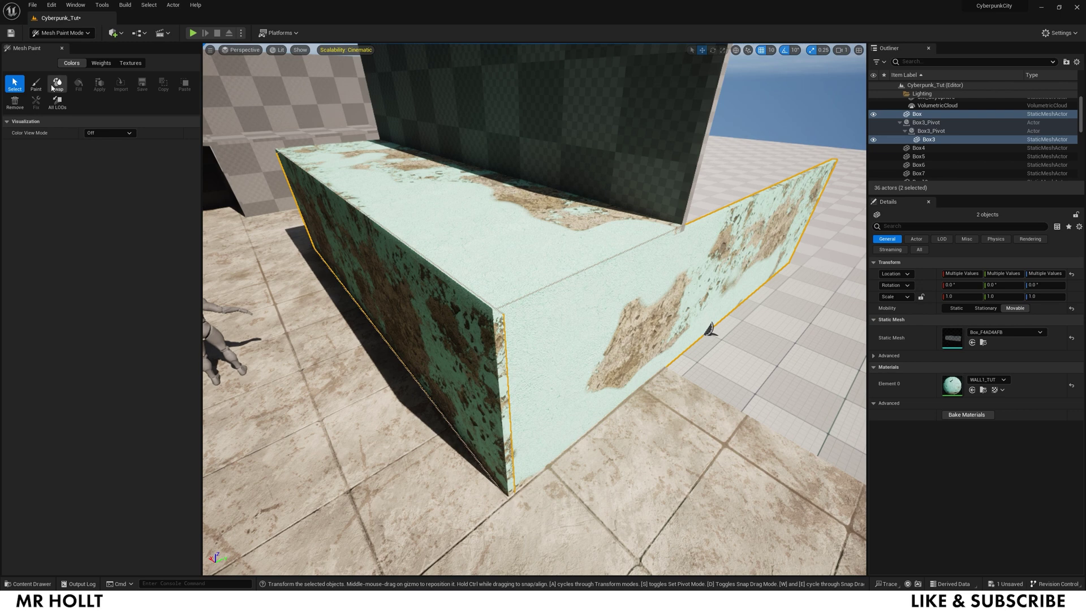
pyautogui.click(36, 84)
pyautogui.moveTo(403, 323)
pyautogui.mouseDown(button='right')
pyautogui.moveTo(494, 306)
pyautogui.moveTo(531, 378)
pyautogui.moveTo(532, 343)
pyautogui.moveTo(535, 391)
pyautogui.mouseUp(button='right')
pyautogui.press('a')
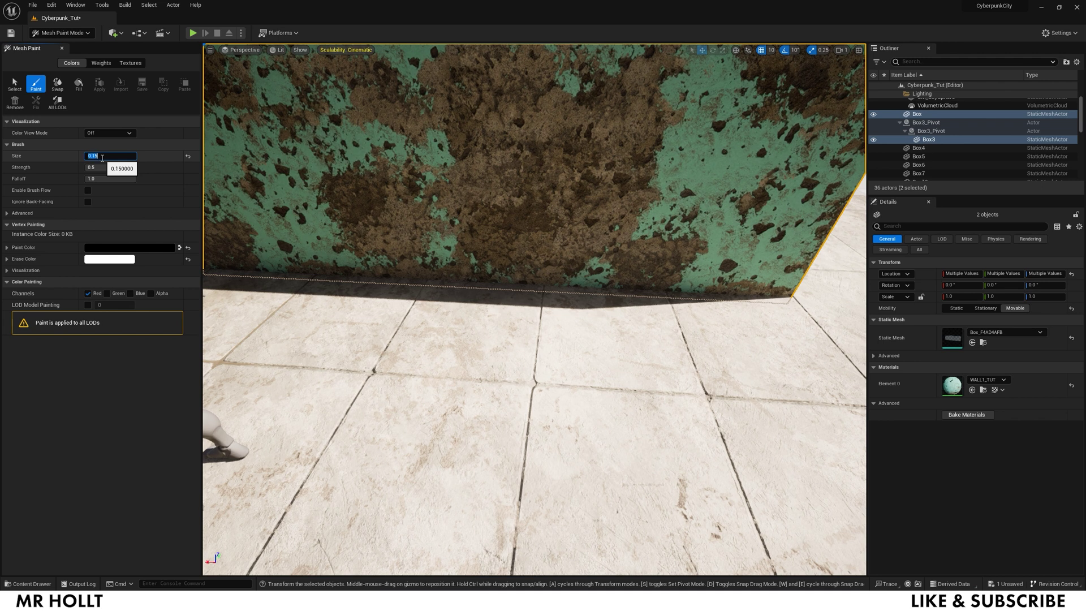
pyautogui.moveTo(582, 260)
pyautogui.mouseDown()
pyautogui.moveTo(782, 273)
pyautogui.moveTo(642, 269)
pyautogui.moveTo(695, 230)
pyautogui.moveTo(610, 161)
pyautogui.moveTo(702, 162)
pyautogui.mouseUp()
pyautogui.press('s')
pyautogui.moveTo(712, 131); pyautogui.dragTo(740, 82, button='right')
pyautogui.moveTo(574, 248)
pyautogui.mouseDown()
pyautogui.moveTo(511, 235)
pyautogui.moveTo(443, 245)
pyautogui.moveTo(498, 227)
pyautogui.mouseUp()
pyautogui.moveTo(563, 208)
pyautogui.mouseDown()
pyautogui.moveTo(482, 216)
pyautogui.moveTo(569, 213)
pyautogui.moveTo(575, 262)
pyautogui.moveTo(384, 242)
pyautogui.moveTo(691, 228)
pyautogui.moveTo(461, 276)
pyautogui.moveTo(513, 294)
pyautogui.moveTo(501, 310)
pyautogui.moveTo(424, 256)
pyautogui.moveTo(430, 228)
pyautogui.moveTo(443, 230)
pyautogui.moveTo(477, 279)
pyautogui.moveTo(552, 271)
pyautogui.moveTo(510, 209)
pyautogui.moveTo(416, 189)
pyautogui.moveTo(266, 194)
pyautogui.moveTo(695, 197)
pyautogui.moveTo(509, 181)
pyautogui.moveTo(744, 187)
pyautogui.mouseUp()
# Paint black in the Red channel along the lower edge of Box's long side, from the far end towards the middle
pyautogui.moveTo(671, 184); pyautogui.dragTo(577, 254, button='right')
pyautogui.moveTo(413, 288)
pyautogui.mouseDown()
pyautogui.moveTo(460, 262)
pyautogui.moveTo(533, 295)
pyautogui.moveTo(682, 325)
pyautogui.moveTo(477, 311)
pyautogui.mouseUp()
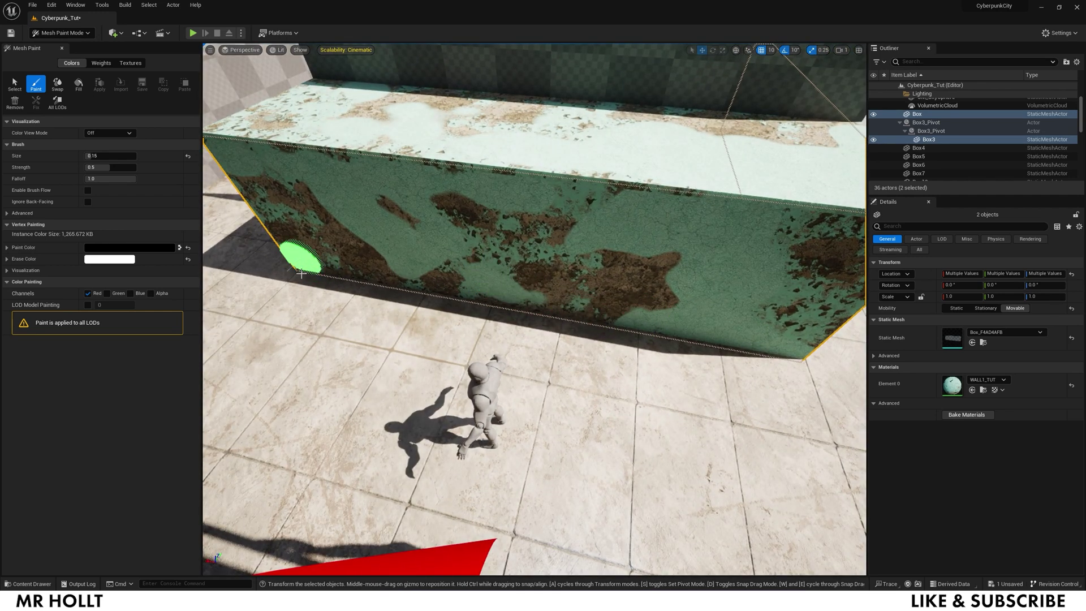
pyautogui.moveTo(309, 251); pyautogui.dragTo(418, 293)
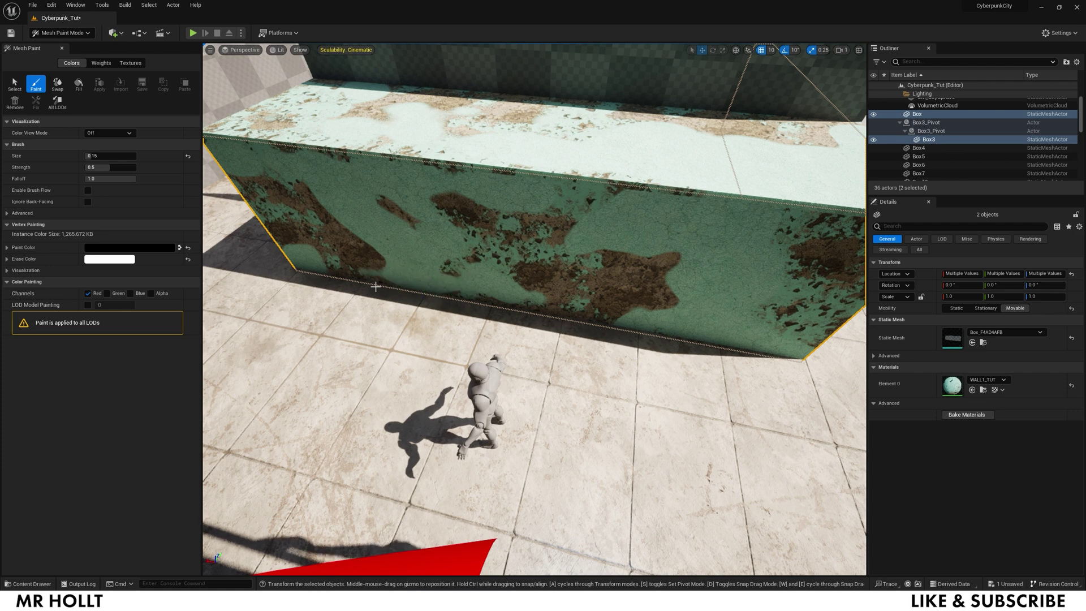
pyautogui.moveTo(323, 265)
pyautogui.mouseDown()
pyautogui.moveTo(408, 269)
pyautogui.moveTo(525, 304)
pyautogui.mouseUp()
pyautogui.moveTo(640, 298)
pyautogui.mouseDown(button='right')
pyautogui.moveTo(615, 301)
pyautogui.moveTo(541, 370)
pyautogui.moveTo(516, 251)
pyautogui.moveTo(507, 296)
pyautogui.moveTo(624, 290)
pyautogui.mouseUp(button='right')
pyautogui.moveTo(503, 274); pyautogui.dragTo(407, 293, button='right')
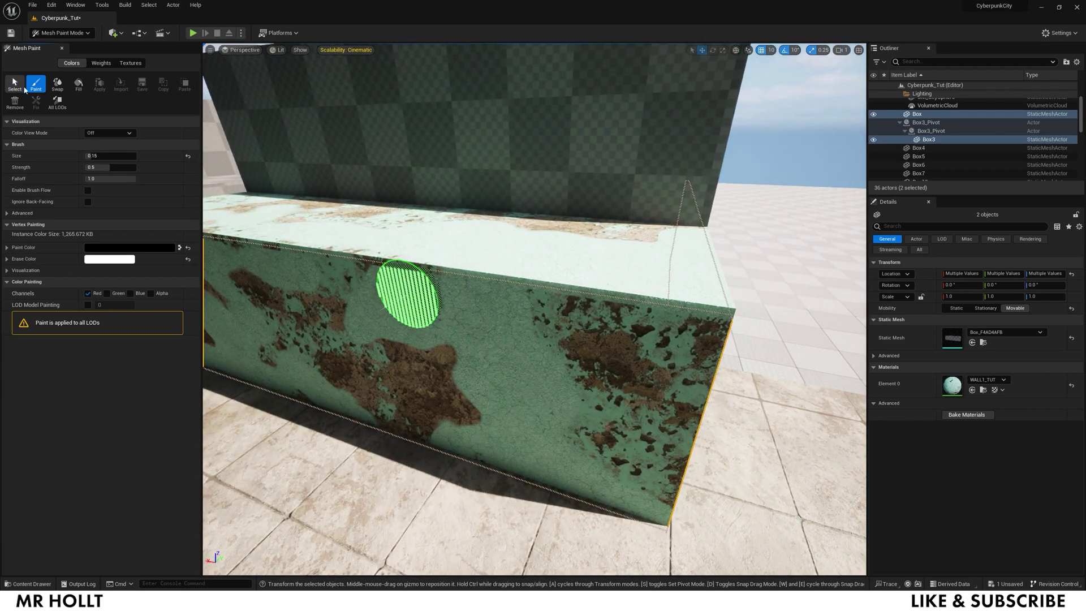
# Add the top slab Box5 to the selection and paint black along the upper edge and near corner of the long side
pyautogui.click(24, 88)
pyautogui.keyDown('ctrl'); pyautogui.click(368, 235); pyautogui.keyUp('ctrl')
pyautogui.press('f')
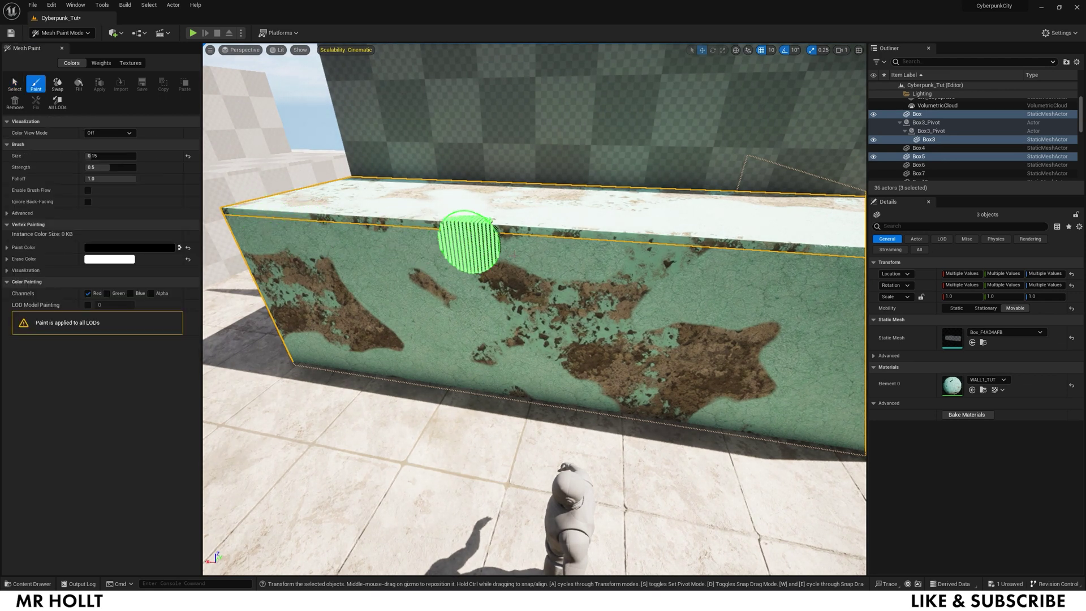
pyautogui.moveTo(849, 283)
pyautogui.mouseDown(button='right')
pyautogui.moveTo(836, 305)
pyautogui.moveTo(528, 316)
pyautogui.moveTo(589, 300)
pyautogui.mouseUp(button='right')
pyautogui.moveTo(561, 319)
pyautogui.mouseDown()
pyautogui.moveTo(611, 332)
pyautogui.moveTo(606, 291)
pyautogui.moveTo(752, 308)
pyautogui.mouseUp()
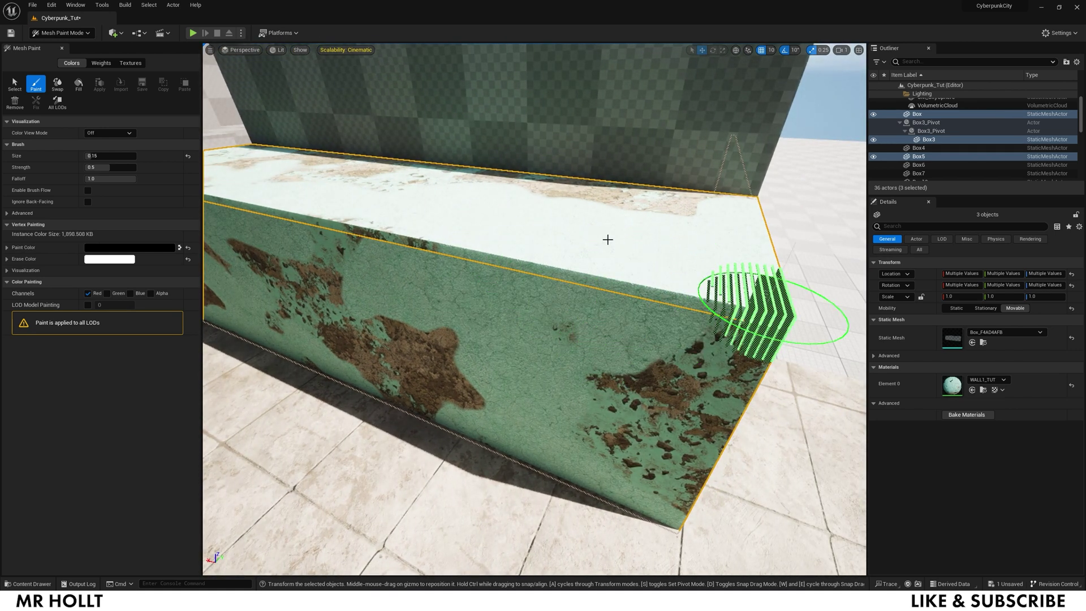
pyautogui.moveTo(545, 223); pyautogui.dragTo(524, 215, button='right')
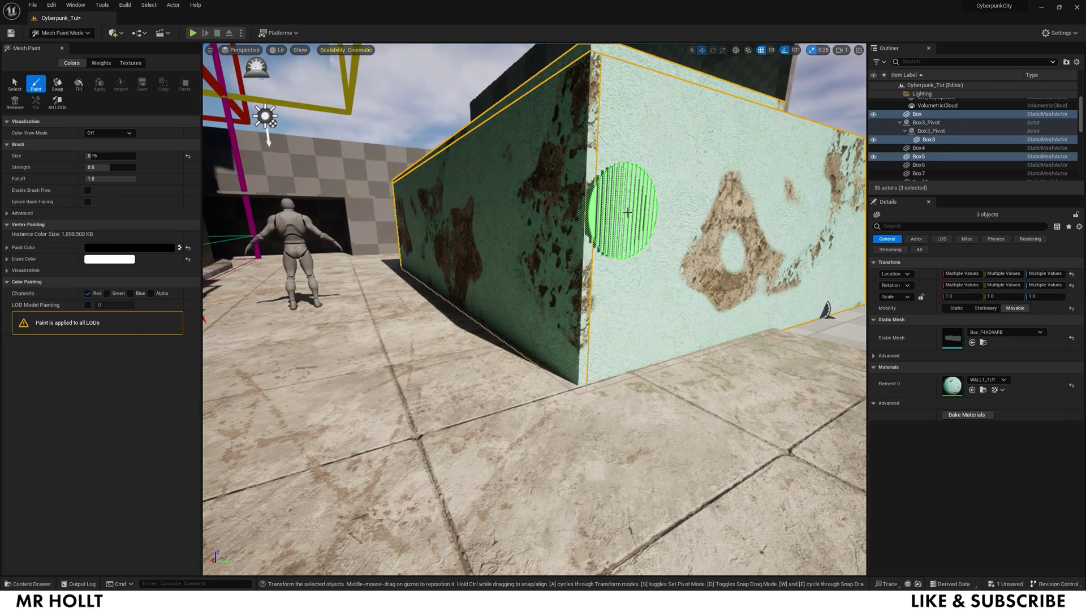
# Select only the Box3 and Box walls, swap the paint color to white and paint worn patches on both sides of their shared corner
pyautogui.click(15, 83)
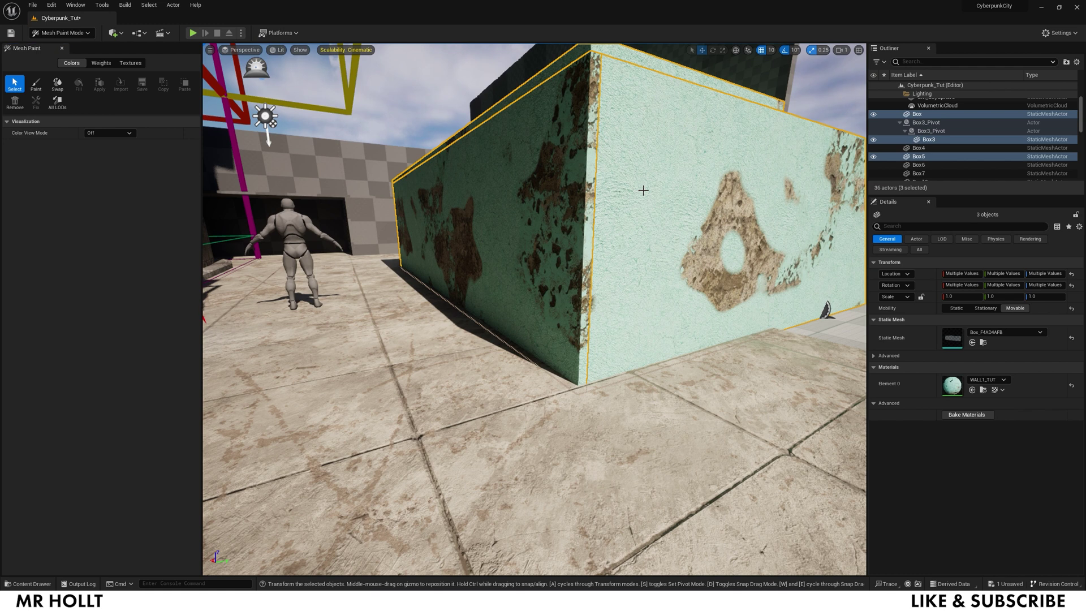
pyautogui.click(637, 175)
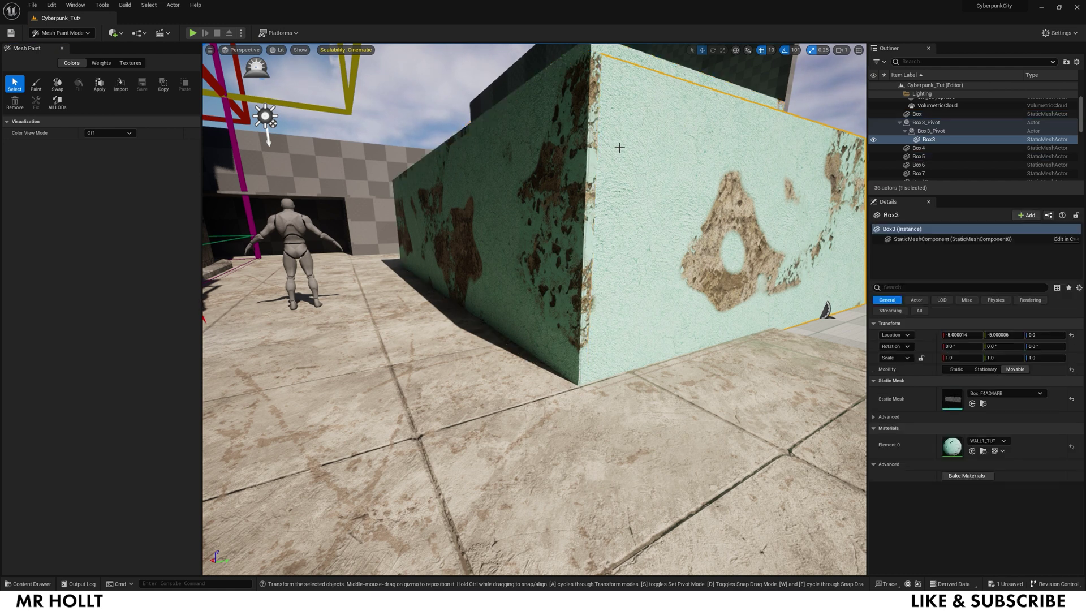
pyautogui.keyDown('ctrl'); pyautogui.click(537, 182); pyautogui.keyUp('ctrl')
pyautogui.press('p')
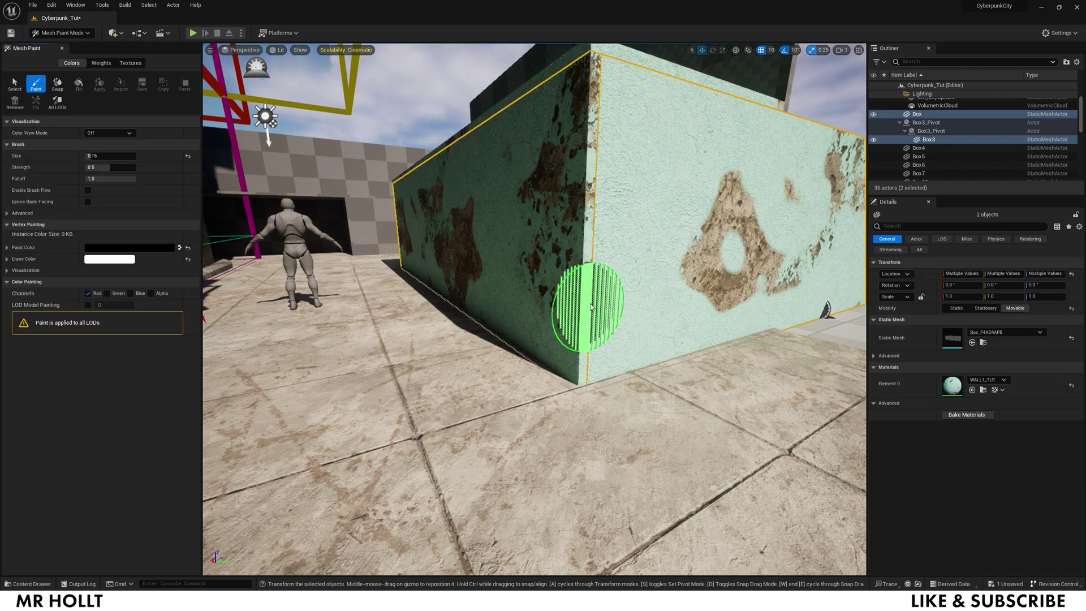
pyautogui.click(180, 248)
pyautogui.moveTo(618, 279)
pyautogui.mouseDown()
pyautogui.moveTo(593, 303)
pyautogui.moveTo(582, 351)
pyautogui.moveTo(613, 250)
pyautogui.moveTo(562, 187)
pyautogui.moveTo(606, 133)
pyautogui.moveTo(703, 138)
pyautogui.moveTo(760, 178)
pyautogui.moveTo(803, 266)
pyautogui.moveTo(650, 343)
pyautogui.moveTo(723, 347)
pyautogui.mouseUp()
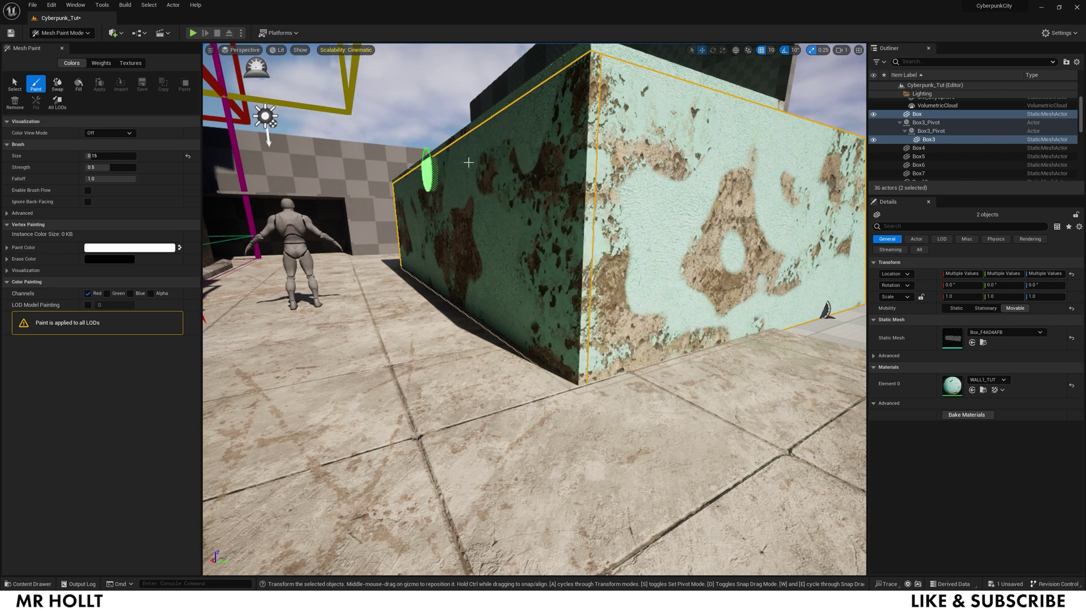
pyautogui.moveTo(521, 148)
pyautogui.mouseDown()
pyautogui.moveTo(649, 169)
pyautogui.moveTo(719, 311)
pyautogui.mouseUp()
pyautogui.moveTo(718, 311)
pyautogui.mouseDown(button='right')
pyautogui.moveTo(639, 308)
pyautogui.moveTo(610, 328)
pyautogui.moveTo(594, 306)
pyautogui.moveTo(735, 271)
pyautogui.mouseUp(button='right')
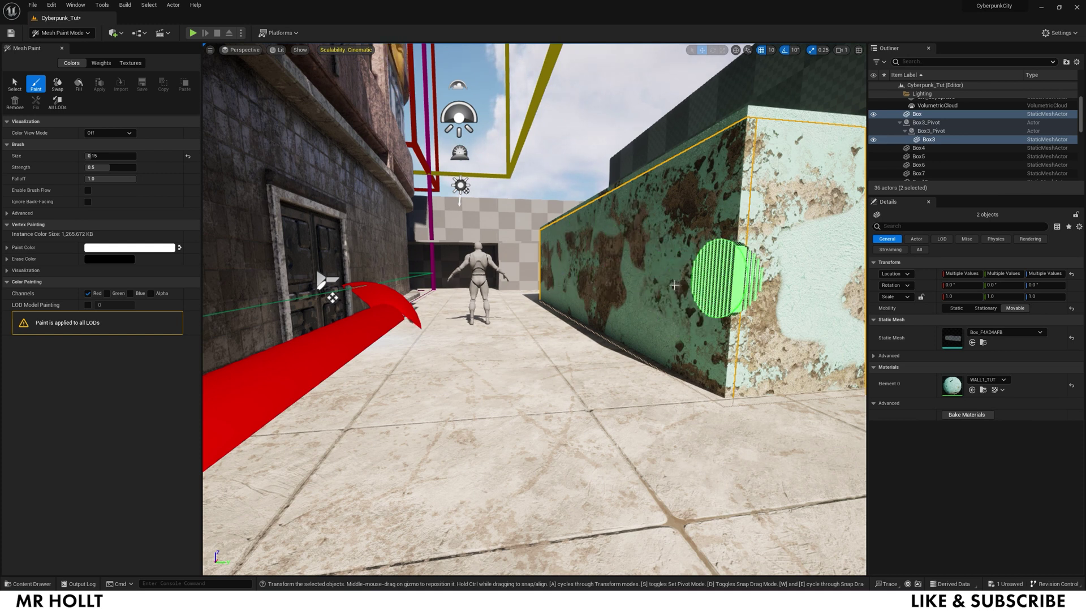
pyautogui.moveTo(751, 364)
pyautogui.mouseDown(button='right')
pyautogui.moveTo(776, 328)
pyautogui.moveTo(625, 331)
pyautogui.moveTo(775, 283)
pyautogui.mouseUp(button='right')
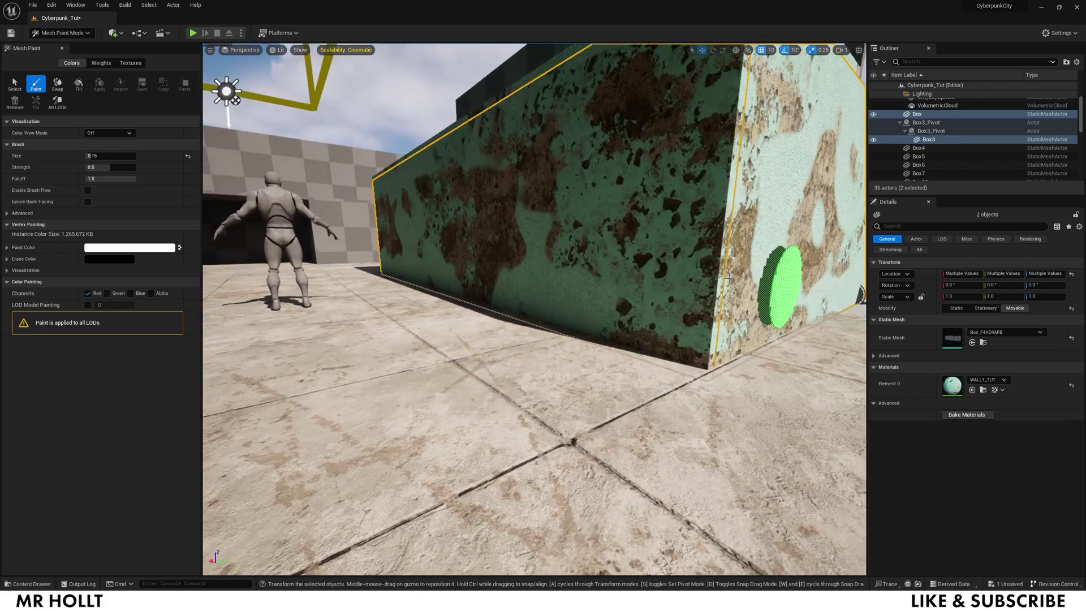
pyautogui.moveTo(686, 286)
pyautogui.mouseDown(button='right')
pyautogui.moveTo(764, 339)
pyautogui.moveTo(735, 303)
pyautogui.moveTo(784, 330)
pyautogui.mouseUp(button='right')
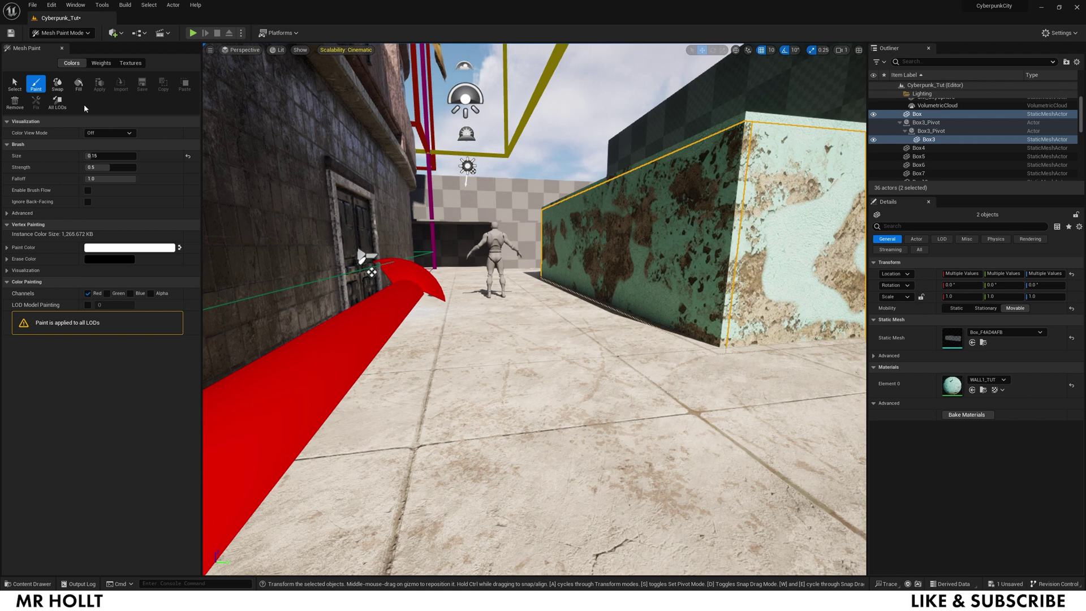
# Leave Mesh Paint mode and return to Selection Mode
pyautogui.click(62, 50)
pyautogui.click(59, 33)
pyautogui.press('Escape')
# Apply the yellow MI_Painted_Cracked_Concrete_Wall material instance from the Megascans Surfaces folder to the upper checkered wall
pyautogui.moveTo(509, 227); pyautogui.dragTo(758, 180, button='right')
pyautogui.moveTo(564, 54)
pyautogui.mouseDown(button='right')
pyautogui.moveTo(509, 113)
pyautogui.moveTo(566, 68)
pyautogui.moveTo(565, 54)
pyautogui.mouseUp(button='right')
pyautogui.scroll(-3, 564, 54)
pyautogui.hotkey('ctrl', 'space')
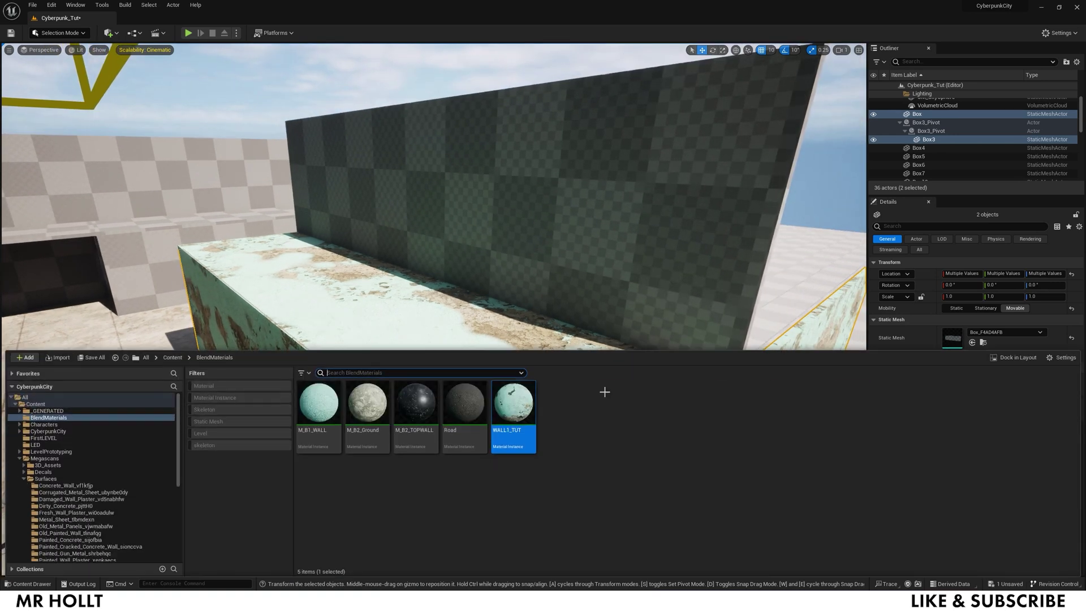
pyautogui.click(51, 480)
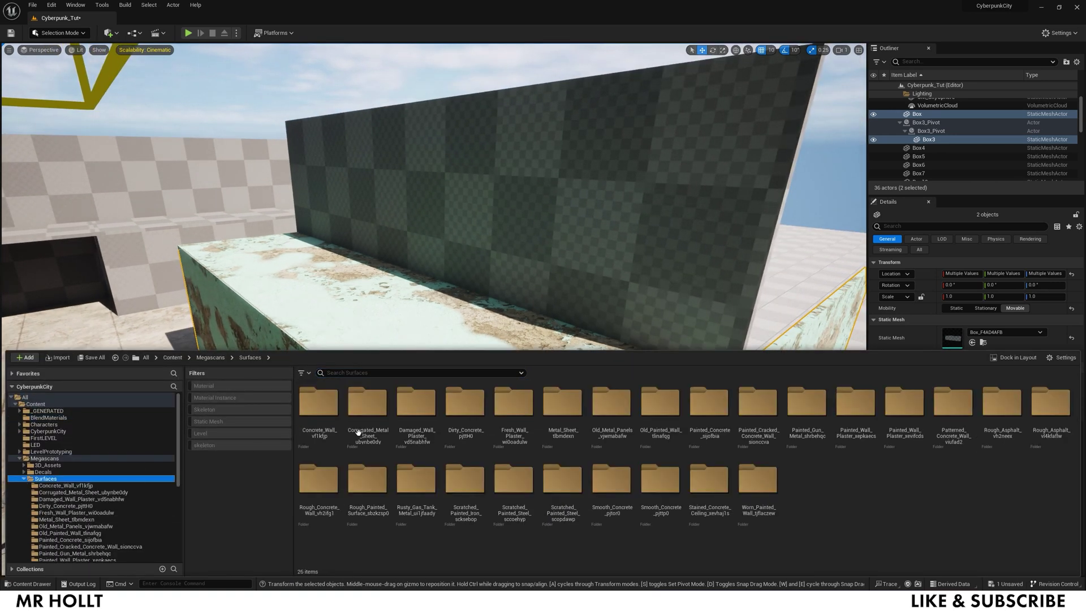
pyautogui.click(228, 398)
pyautogui.moveTo(757, 416); pyautogui.dragTo(600, 254)
pyautogui.scroll(-5, 599, 255)
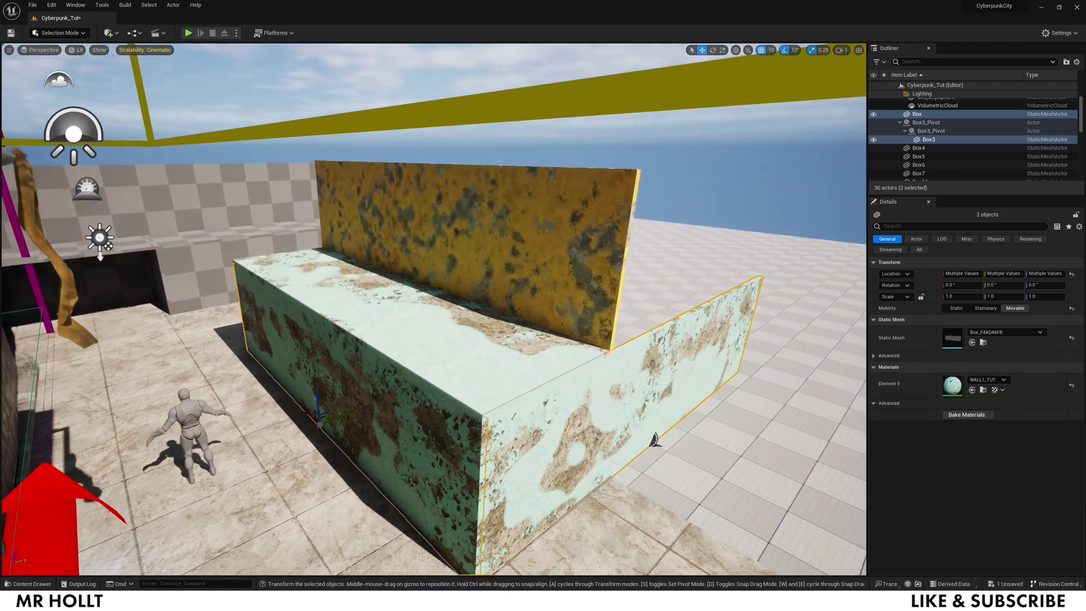
pyautogui.scroll(-2, 523, 296)
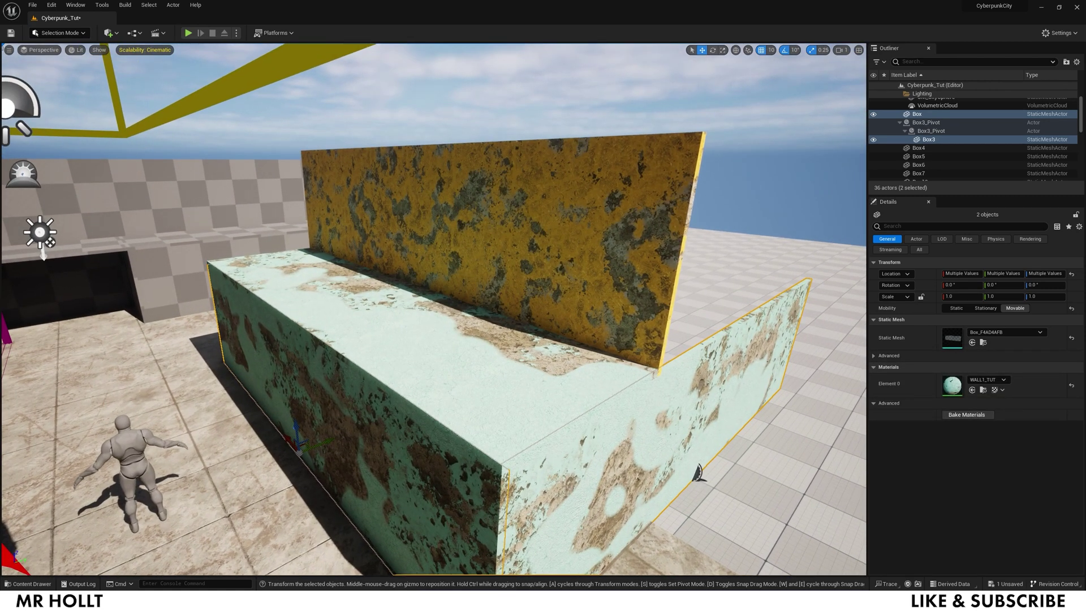
# Open the yellow cracked concrete material instance and try a tiling of 0.2 on both X and Y
pyautogui.hotkey('ctrl', 'space')
pyautogui.doubleClick(744, 411)
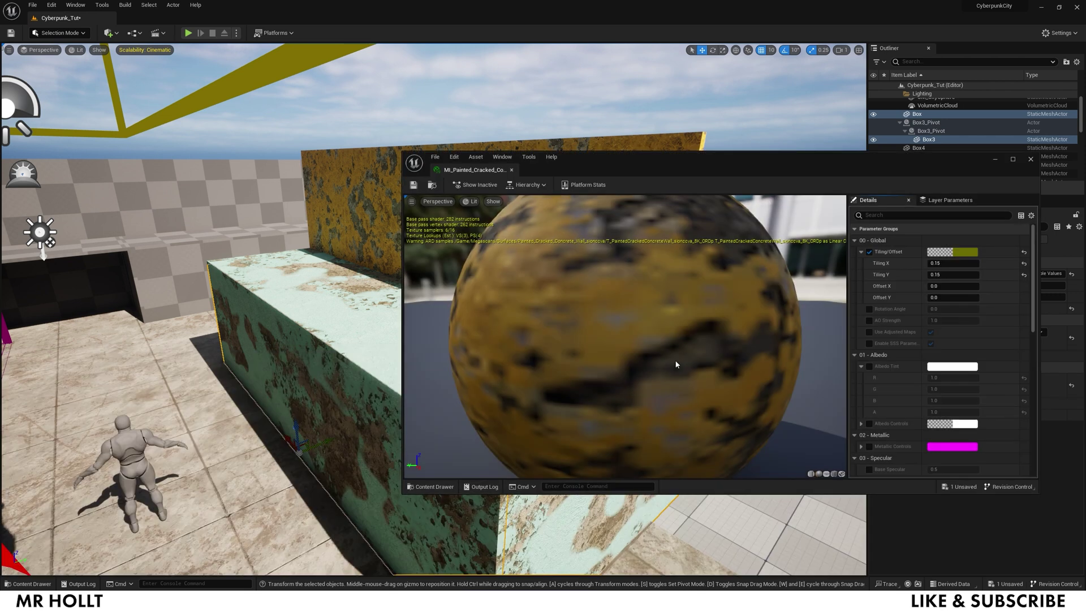
pyautogui.moveTo(752, 164); pyautogui.dragTo(381, 279)
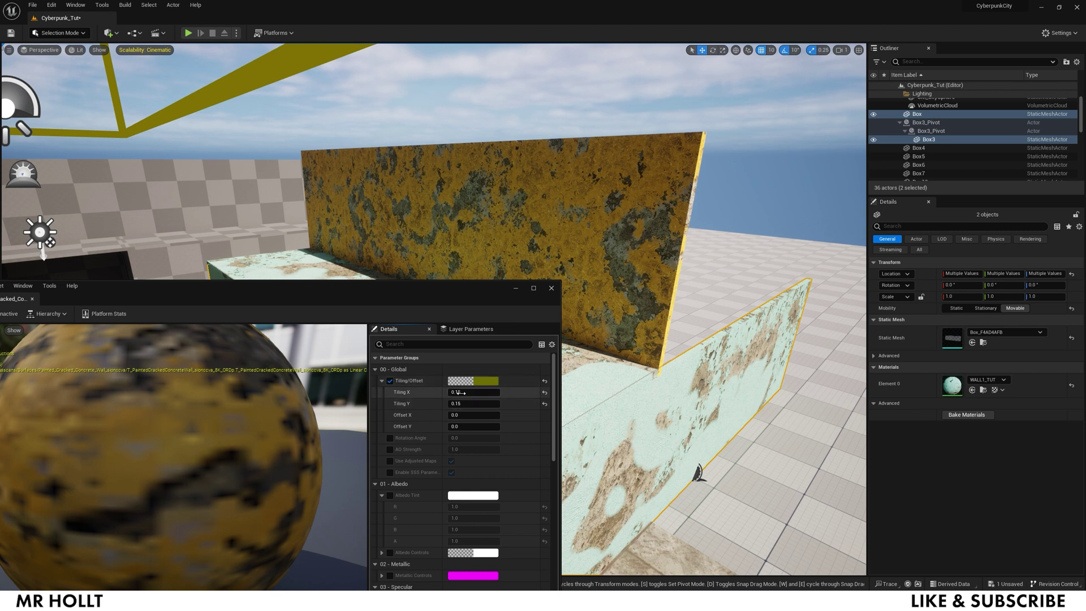
pyautogui.press('Tab')
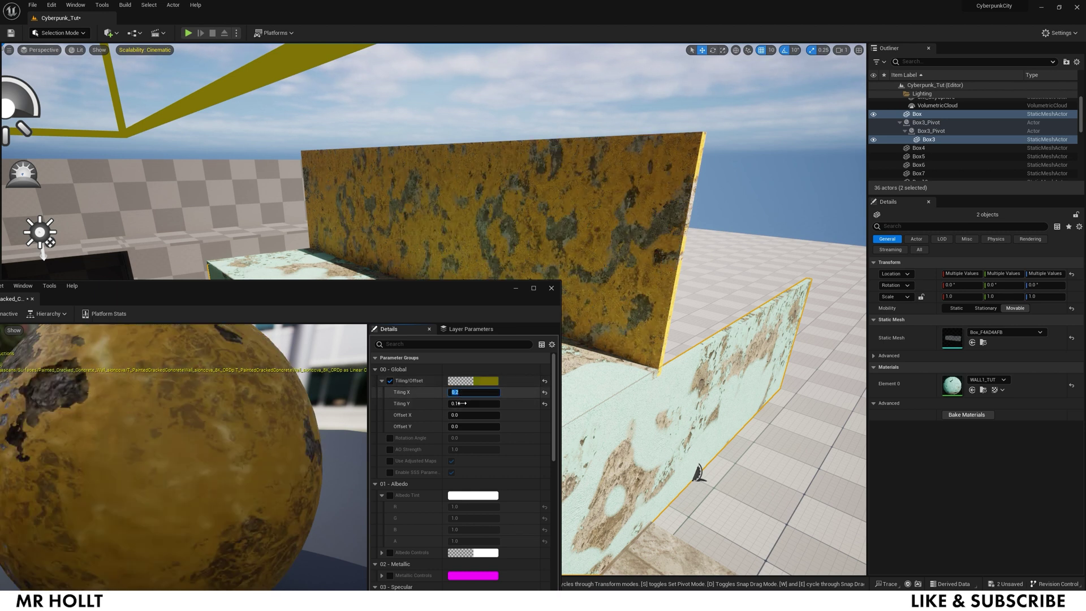
pyautogui.write('0.2')
pyautogui.press('Return')
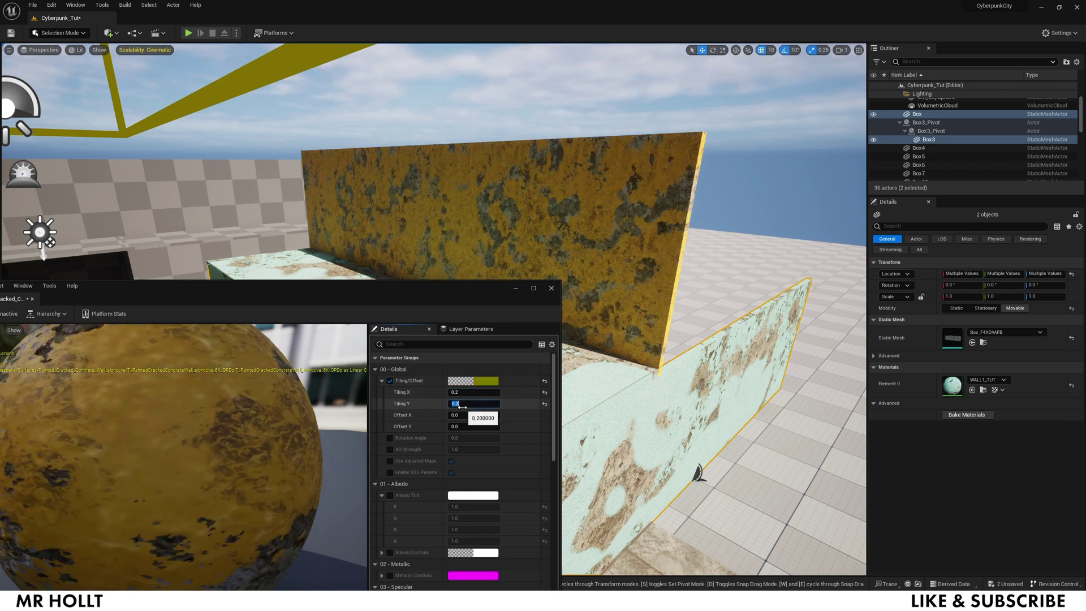
# Set Tiling X and Tiling Y back to 0.15 and close the material instance
pyautogui.click(477, 395)
pyautogui.write('0.15')
pyautogui.press('Return')
pyautogui.click(472, 403)
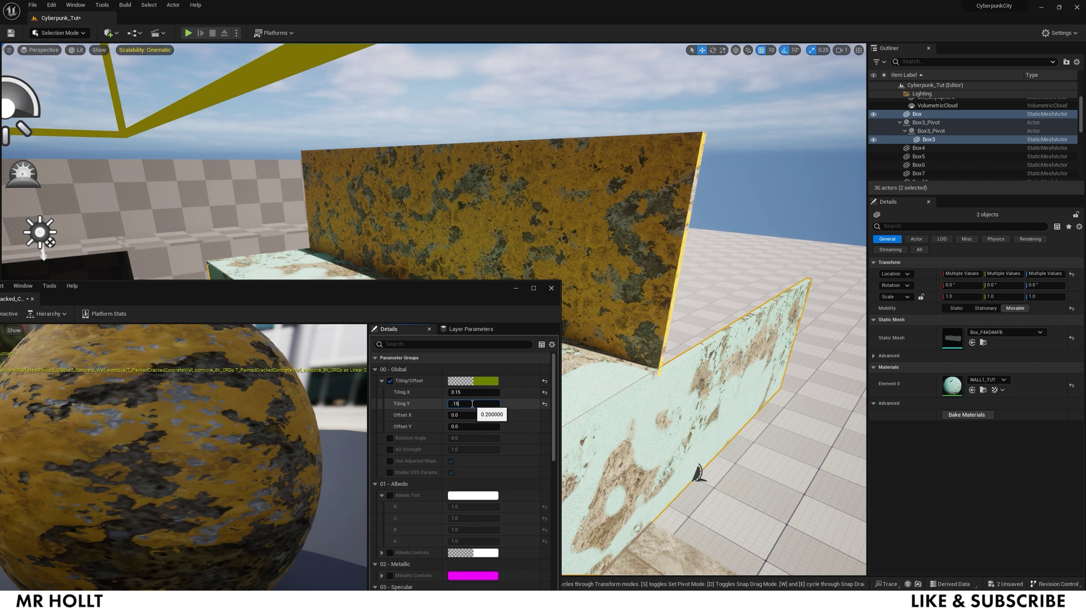
pyautogui.write('.15')
pyautogui.press('Return')
pyautogui.click(552, 288)
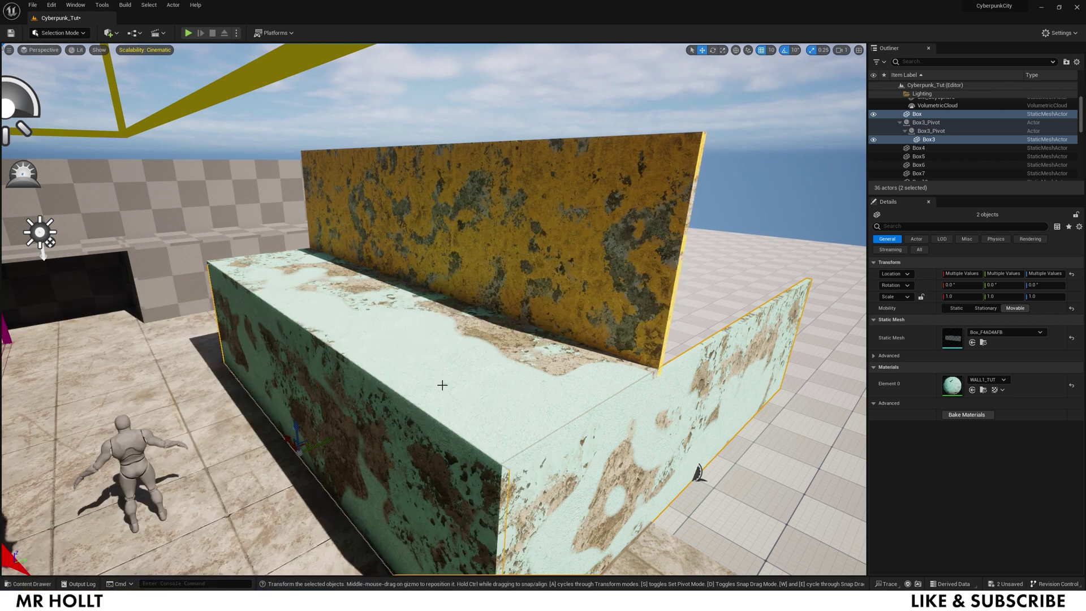
# Duplicate the yellow upper wall, rotate the copy 90° about the vertical axis and move it to the near end to form a corner
pyautogui.moveTo(442, 385); pyautogui.dragTo(404, 427, button='right')
pyautogui.click(365, 270)
pyautogui.moveTo(364, 270); pyautogui.dragTo(360, 304, button='right')
pyautogui.keyDown('alt'); pyautogui.moveTo(365, 270); pyautogui.dragTo(534, 266); pyautogui.keyUp('alt')
pyautogui.press('e')
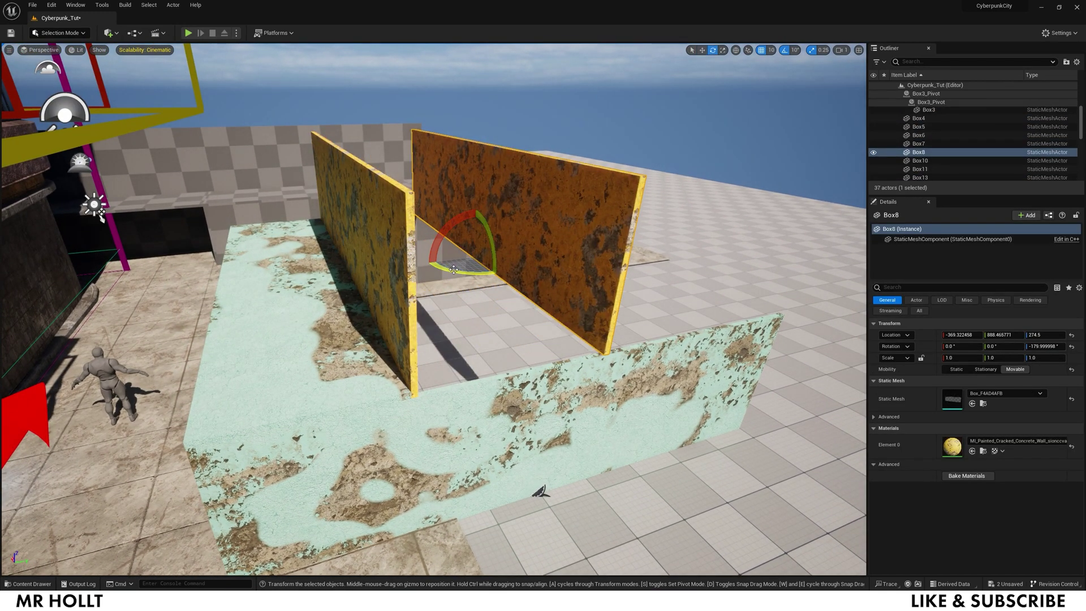
pyautogui.moveTo(454, 269); pyautogui.dragTo(462, 270)
pyautogui.press('q')
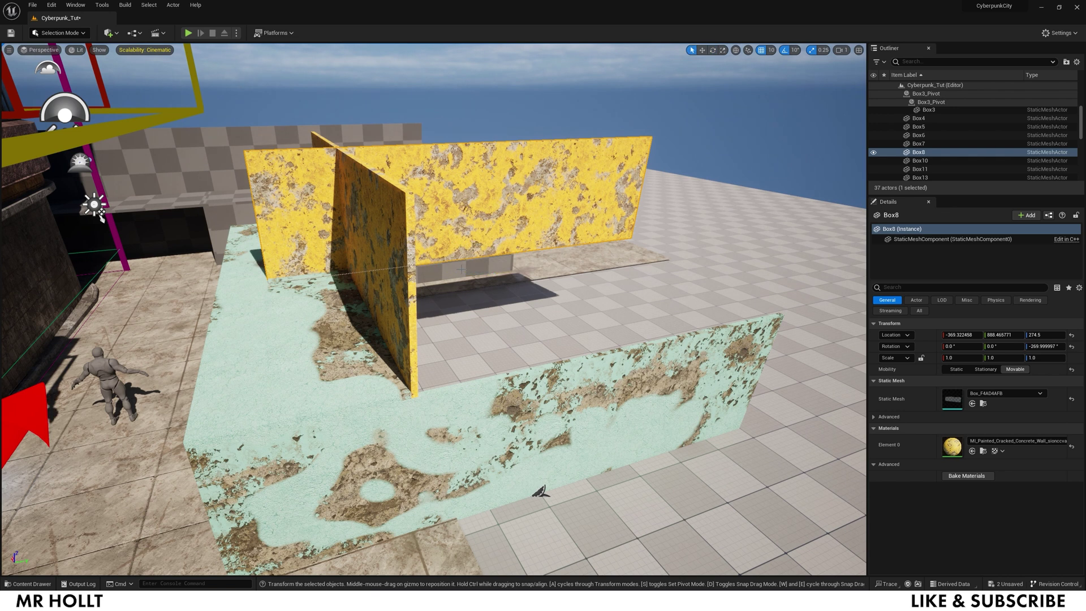
pyautogui.press('w')
pyautogui.moveTo(464, 249); pyautogui.dragTo(709, 347)
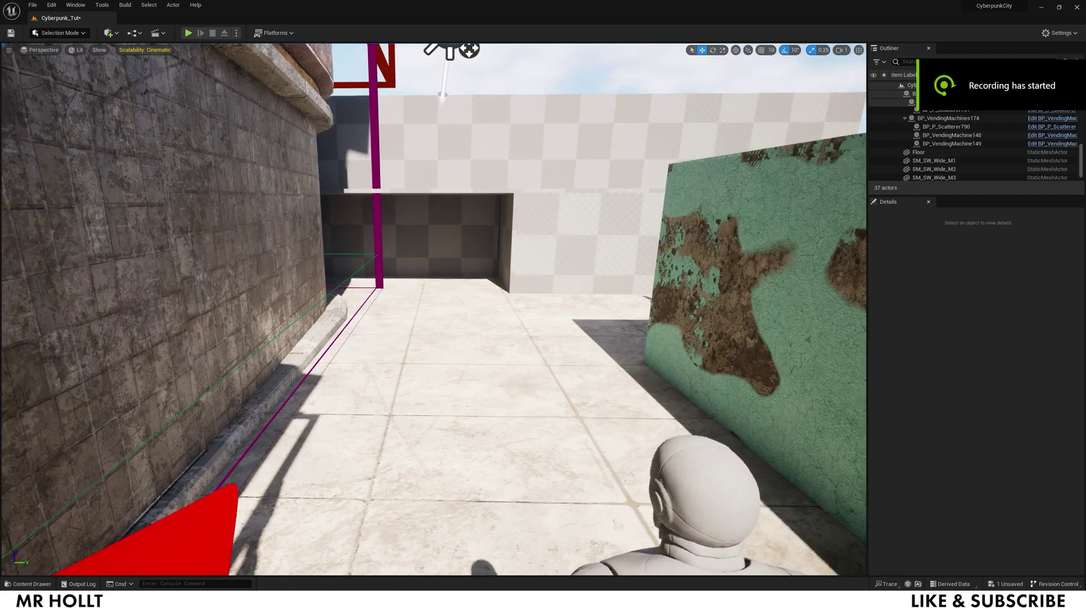
# Place BP_Stairs_Steps1_1X from CyberpunkCity/Blueprints/Buildings/Stairs on the ground in front of the checkered end wall, beside the dark opening
pyautogui.moveTo(396, 282); pyautogui.dragTo(164, 440, button='right')
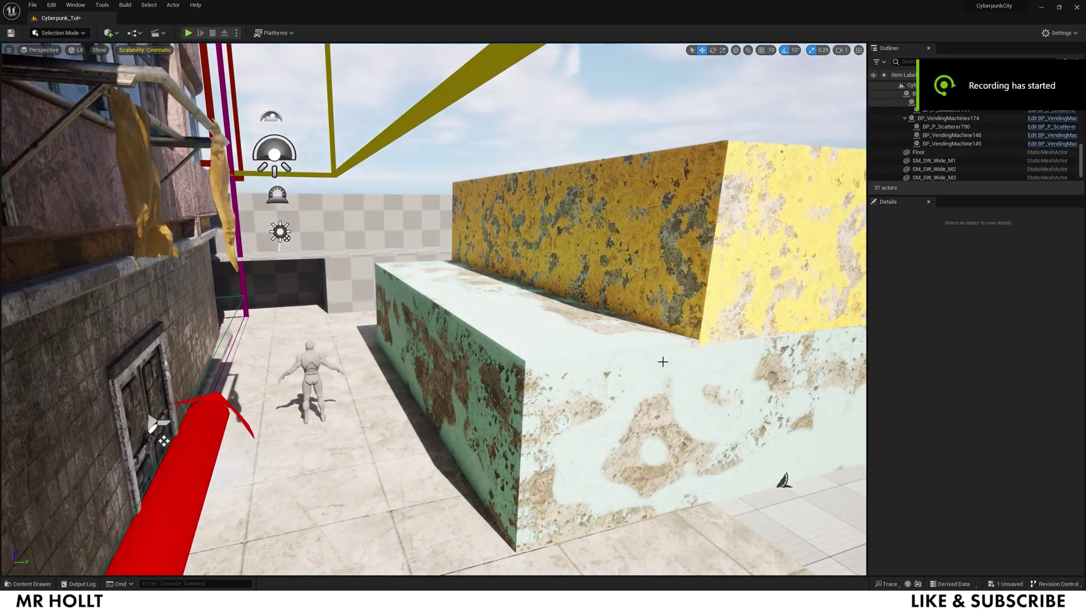
pyautogui.press('w')
pyautogui.moveTo(413, 320); pyautogui.dragTo(465, 236, button='right')
pyautogui.moveTo(526, 254); pyautogui.dragTo(509, 260, button='right')
pyautogui.moveTo(473, 309); pyautogui.dragTo(470, 308, button='right')
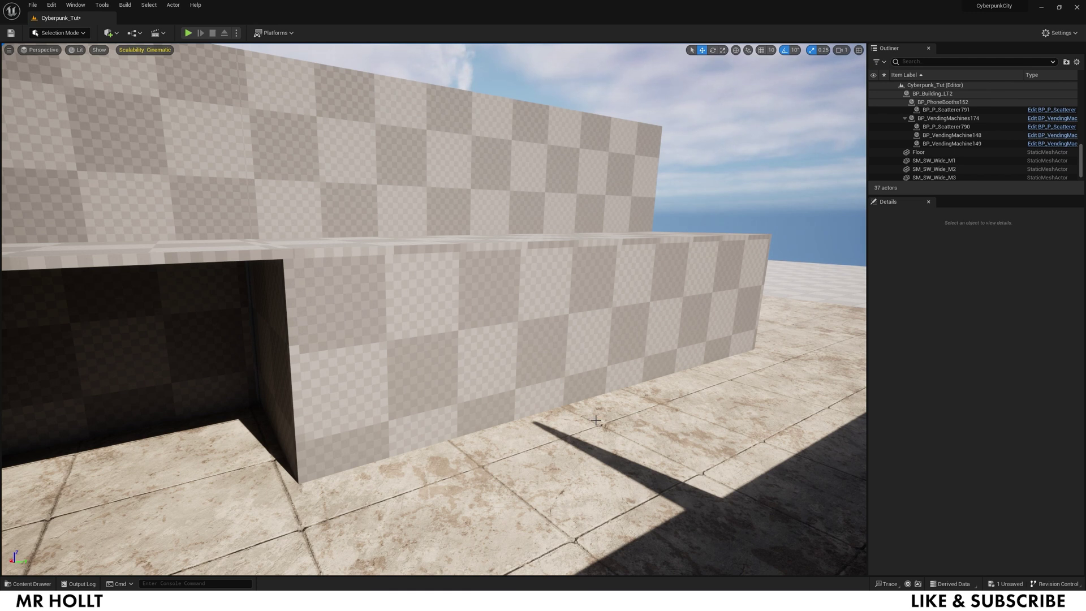
pyautogui.hotkey('ctrl', 'space')
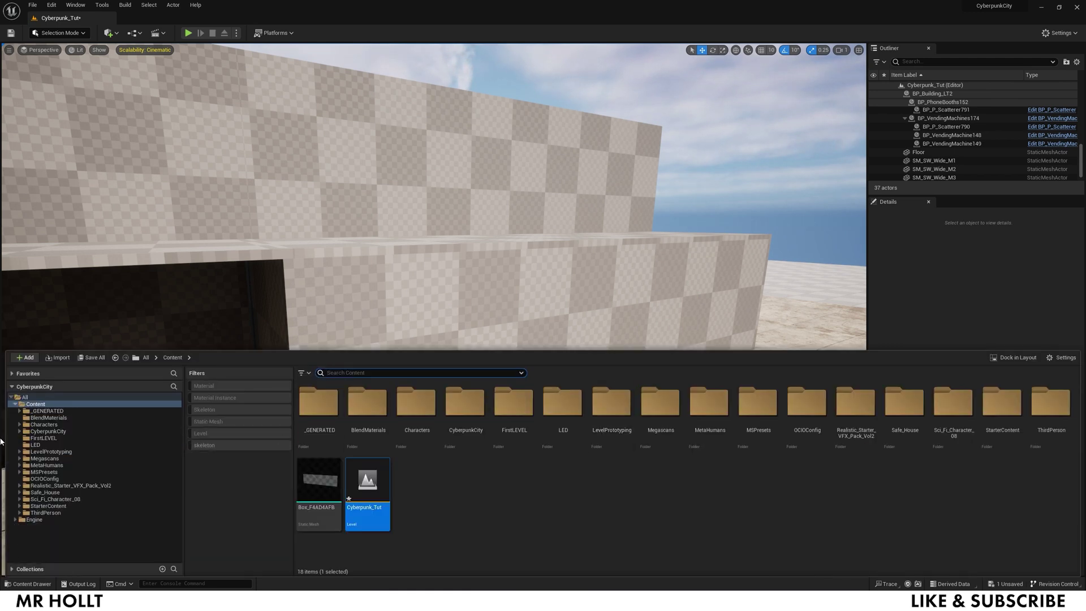
pyautogui.click(48, 431)
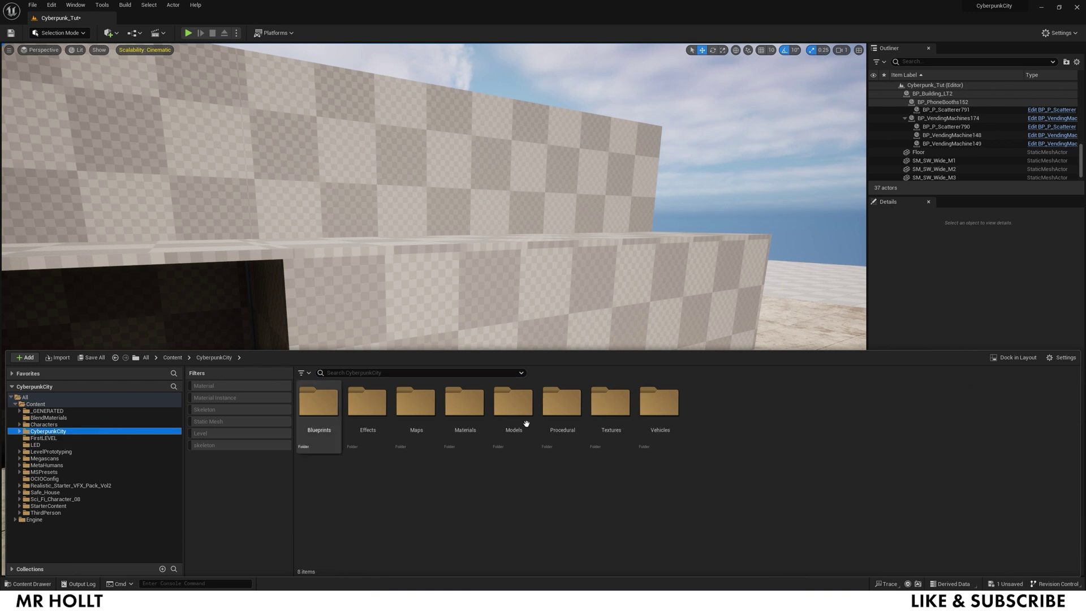
pyautogui.doubleClick(320, 406)
pyautogui.click(329, 410)
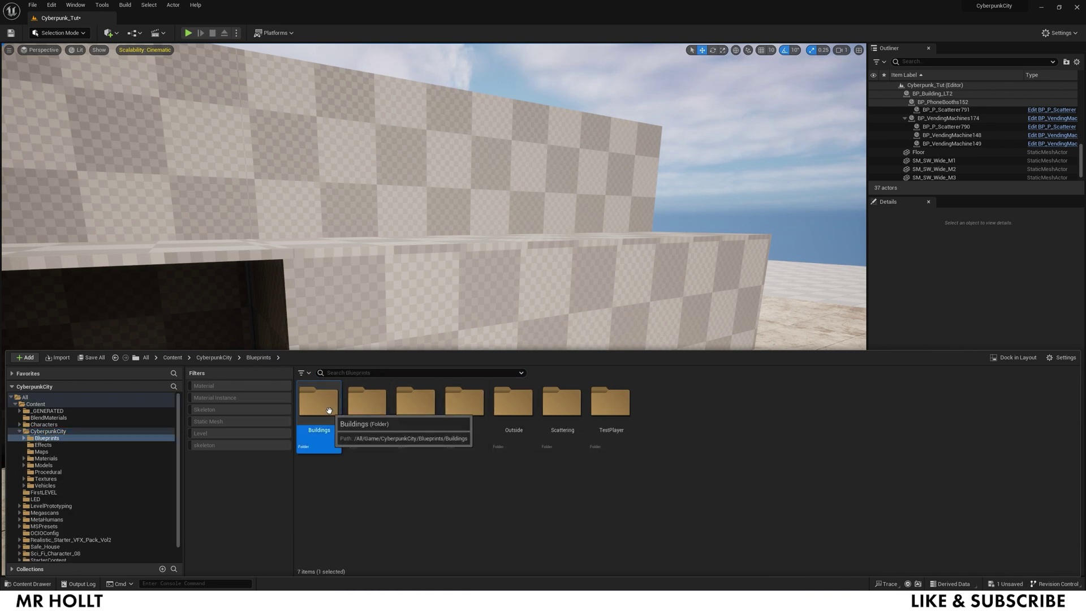
pyautogui.doubleClick(329, 410)
pyautogui.doubleClick(466, 408)
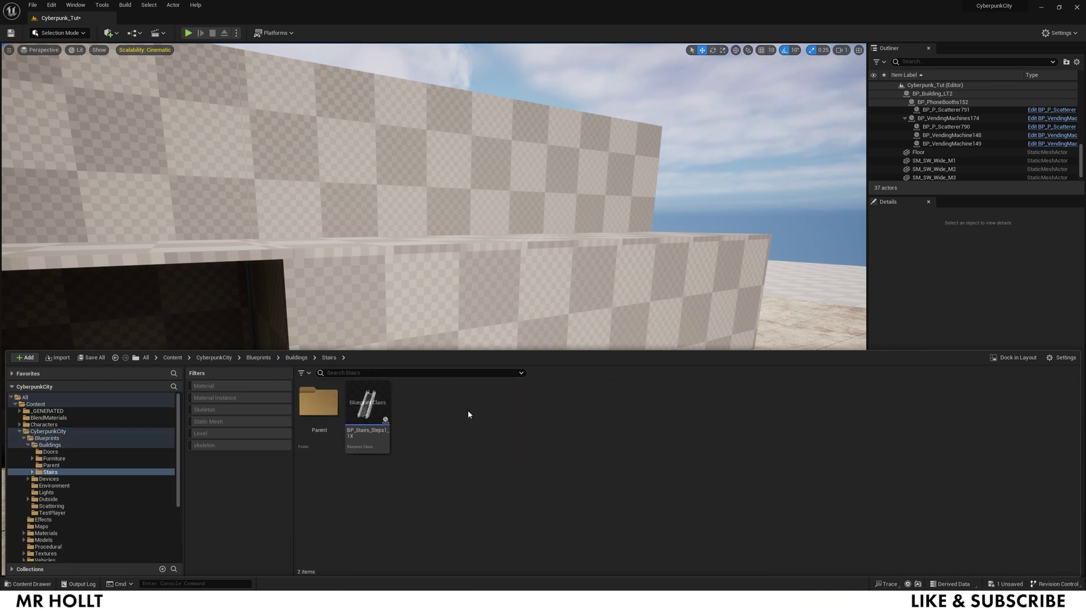
pyautogui.moveTo(367, 402); pyautogui.dragTo(575, 367)
# Rotate the placed stairs to 180° about the vertical axis so they climb along the checkered end wall
pyautogui.press('e')
pyautogui.press('r')
pyautogui.press('e')
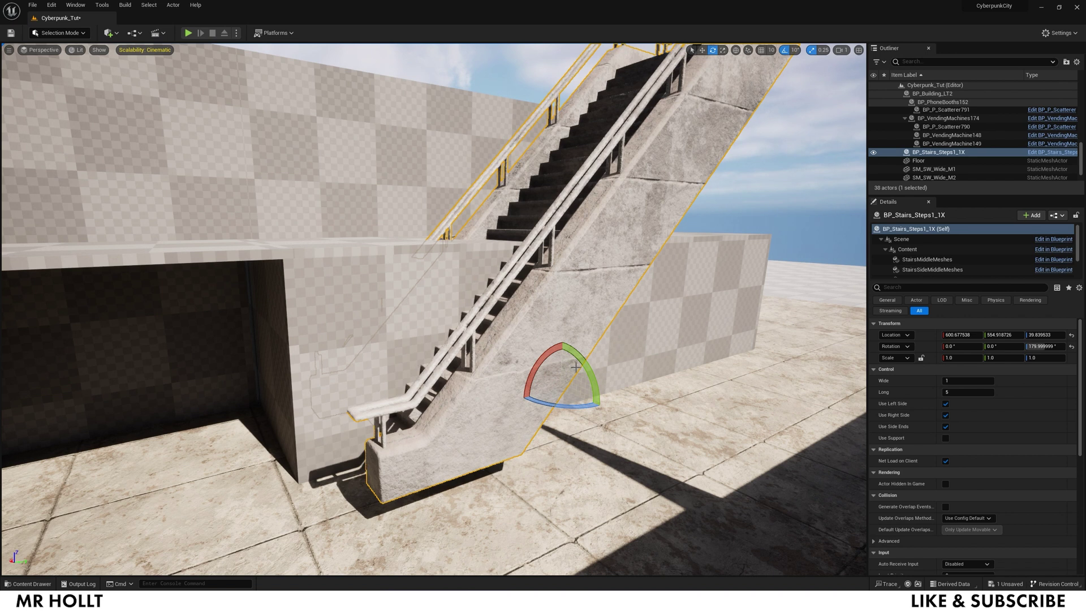
pyautogui.press('w')
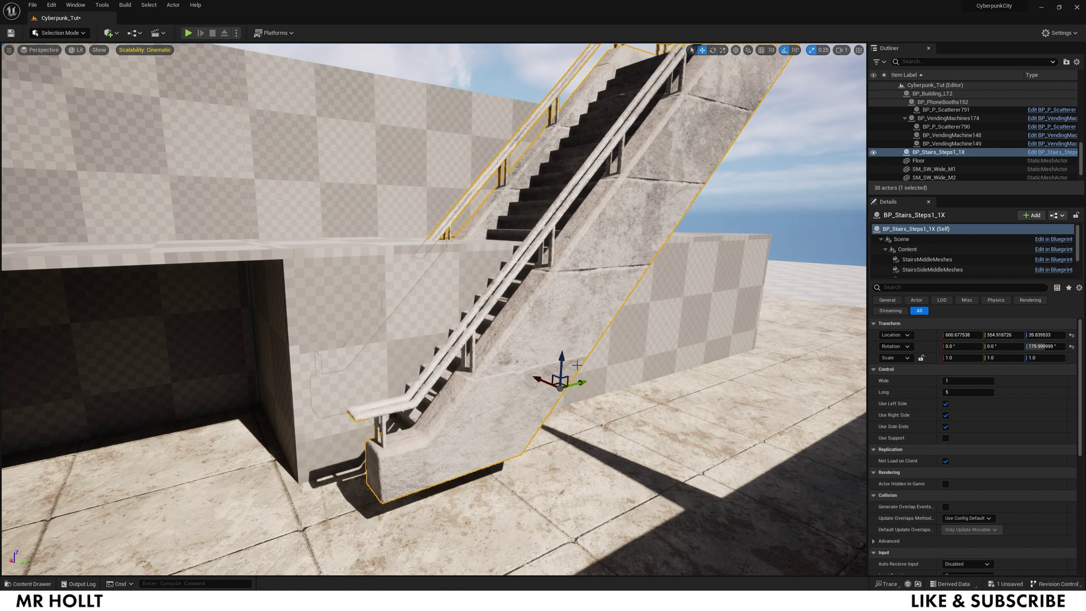
# Turn off Use Left Side on the stairs and set their Long value to 3
pyautogui.click(945, 404)
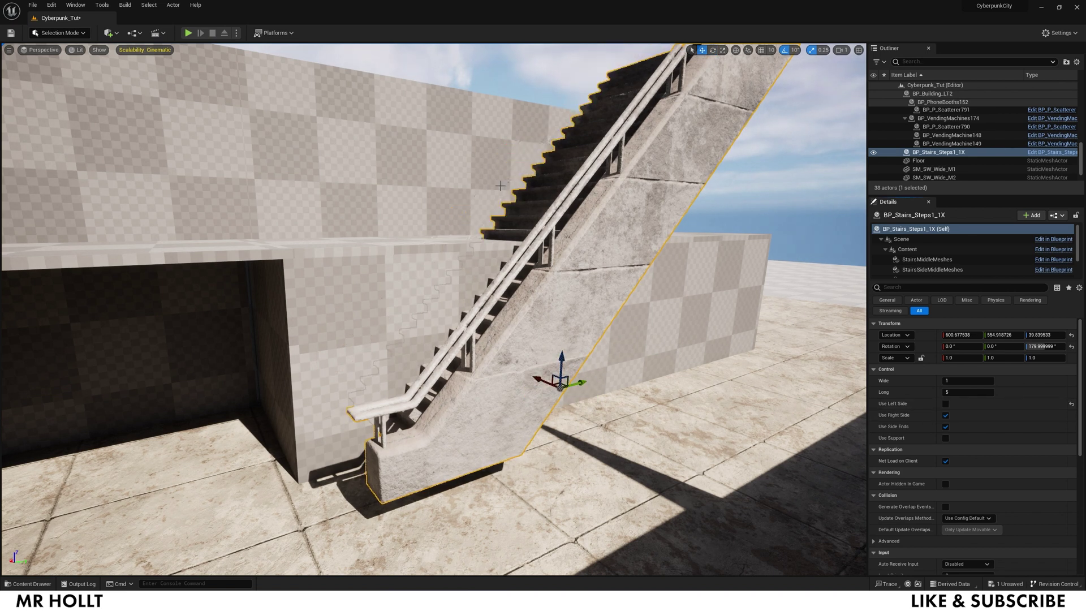
pyautogui.click(958, 393)
pyautogui.write('3')
pyautogui.press('Return')
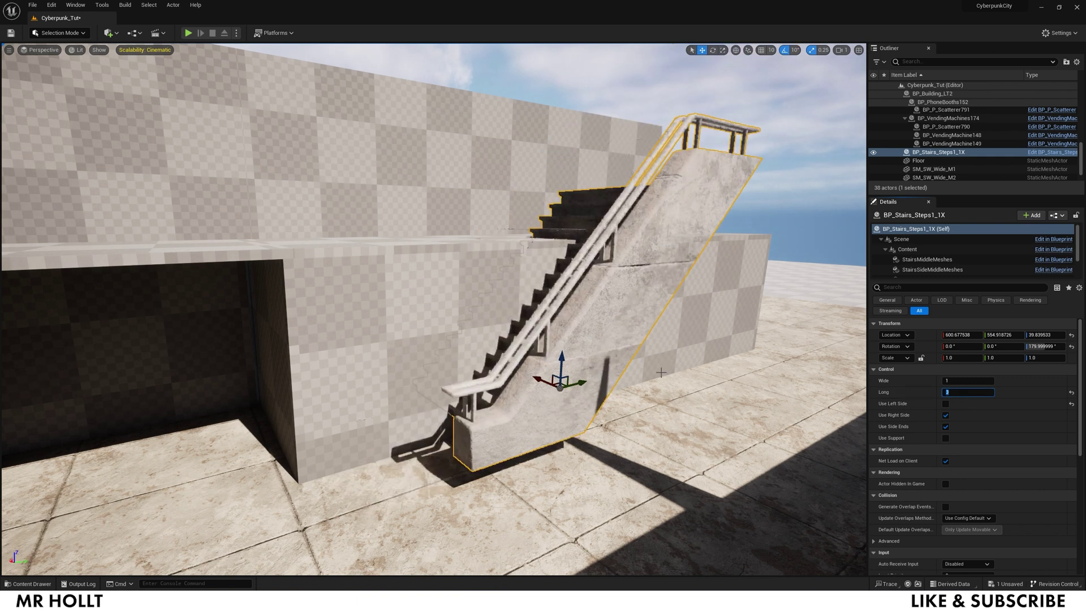
# Lower the stairs onto the ground and shift them against the end wall so they meet the upper platform
pyautogui.moveTo(553, 361); pyautogui.dragTo(565, 389)
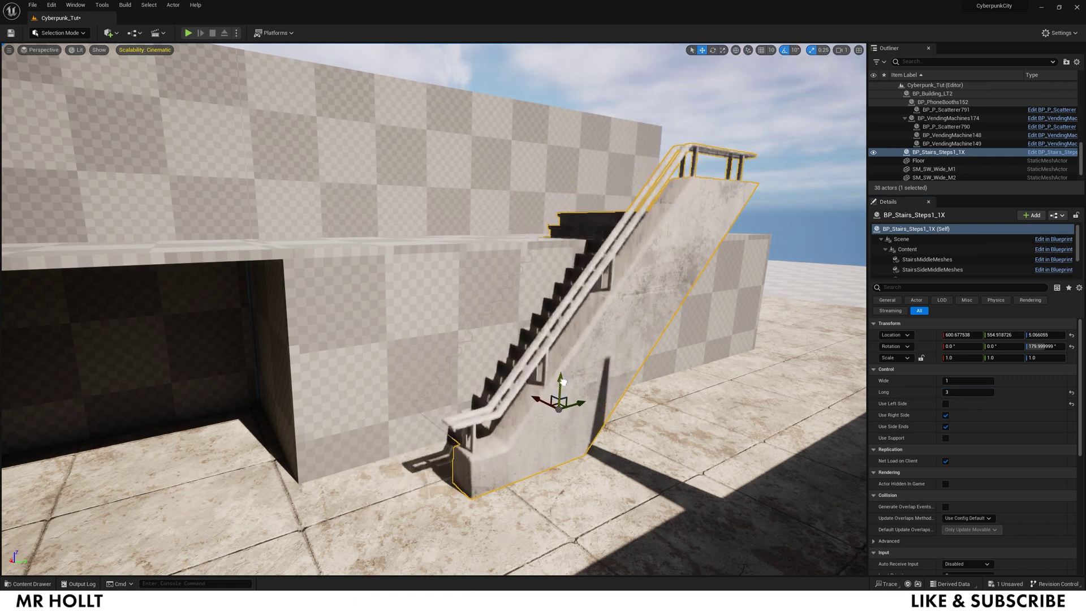
pyautogui.moveTo(591, 408); pyautogui.dragTo(565, 408, button='right')
pyautogui.moveTo(606, 407); pyautogui.dragTo(556, 433)
pyautogui.click(815, 368)
pyautogui.moveTo(814, 368); pyautogui.dragTo(786, 362, button='right')
pyautogui.press('s')
pyautogui.moveTo(455, 459); pyautogui.dragTo(417, 459, button='right')
pyautogui.press('e')
pyautogui.moveTo(540, 408); pyautogui.dragTo(502, 390, button='right')
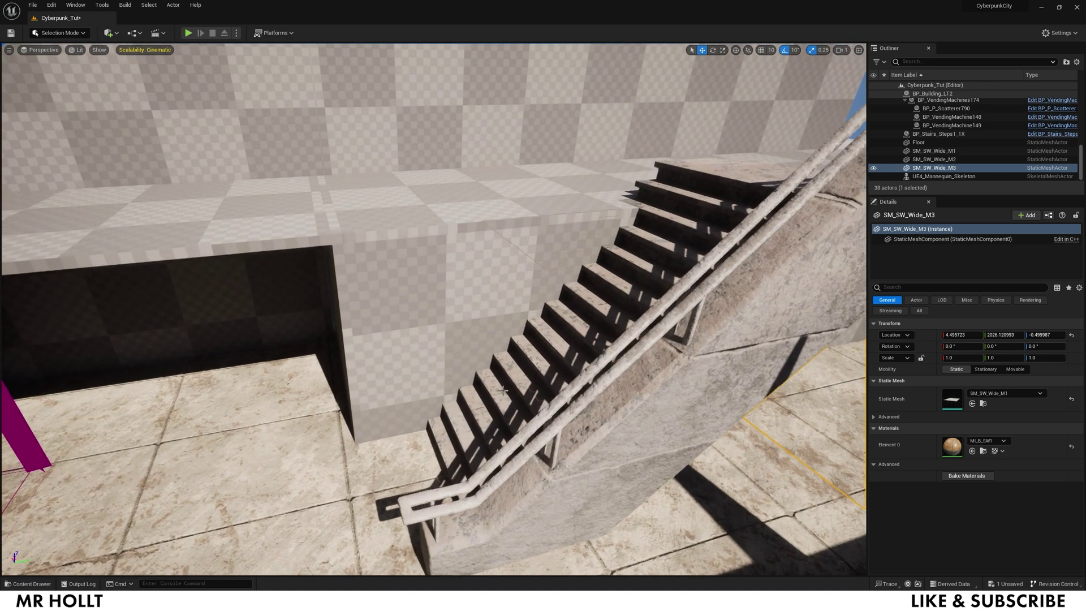
# Delete the lower checkered wall behind the stairs and place a new modeling box on the ground in the gap
pyautogui.click(492, 283)
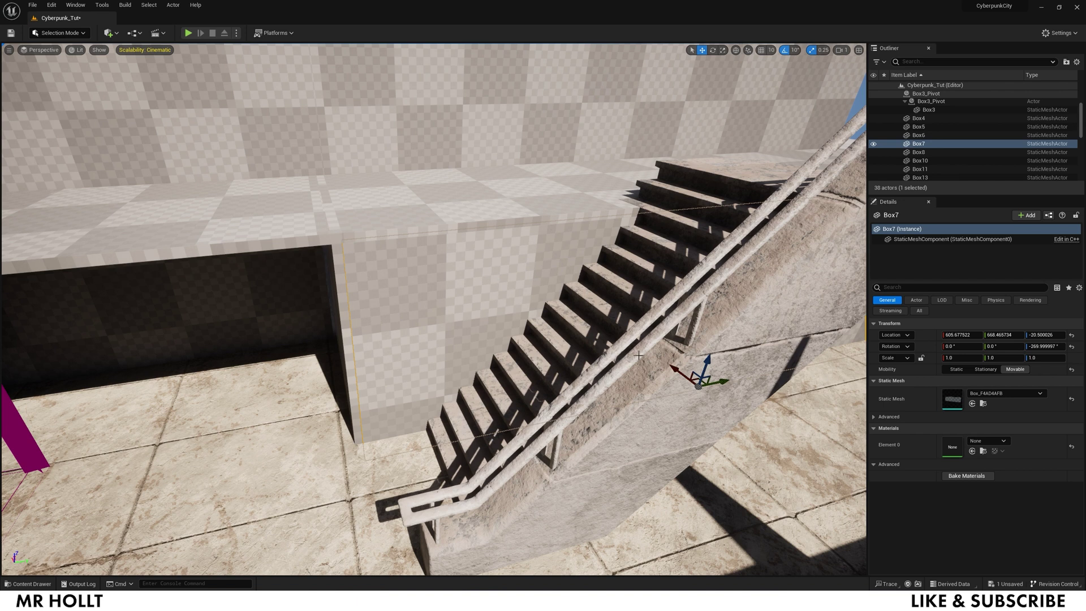
pyautogui.press('Delete')
pyautogui.click(76, 32)
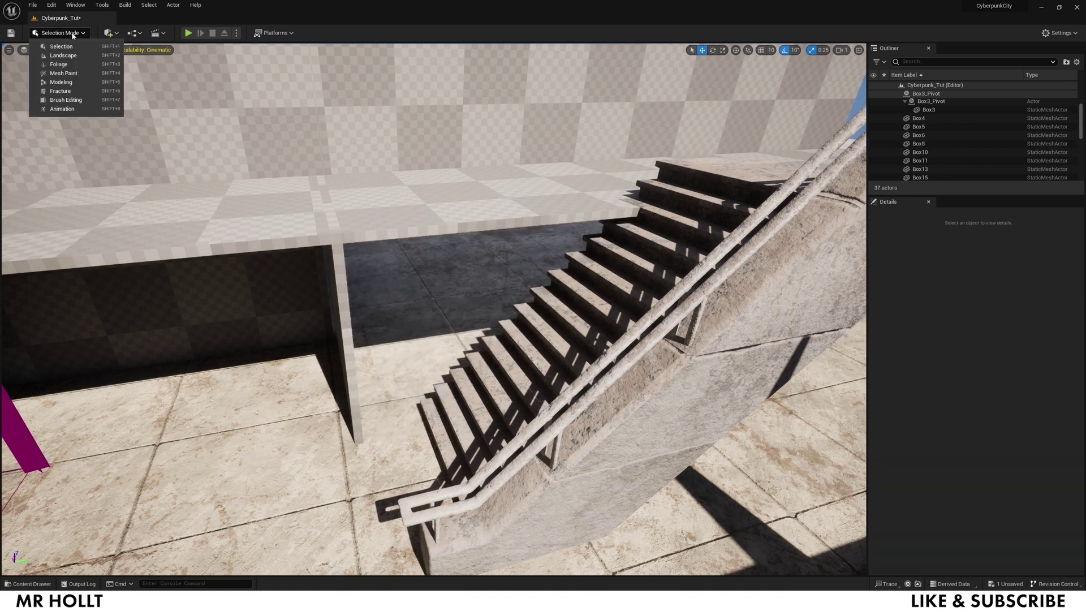
pyautogui.click(59, 85)
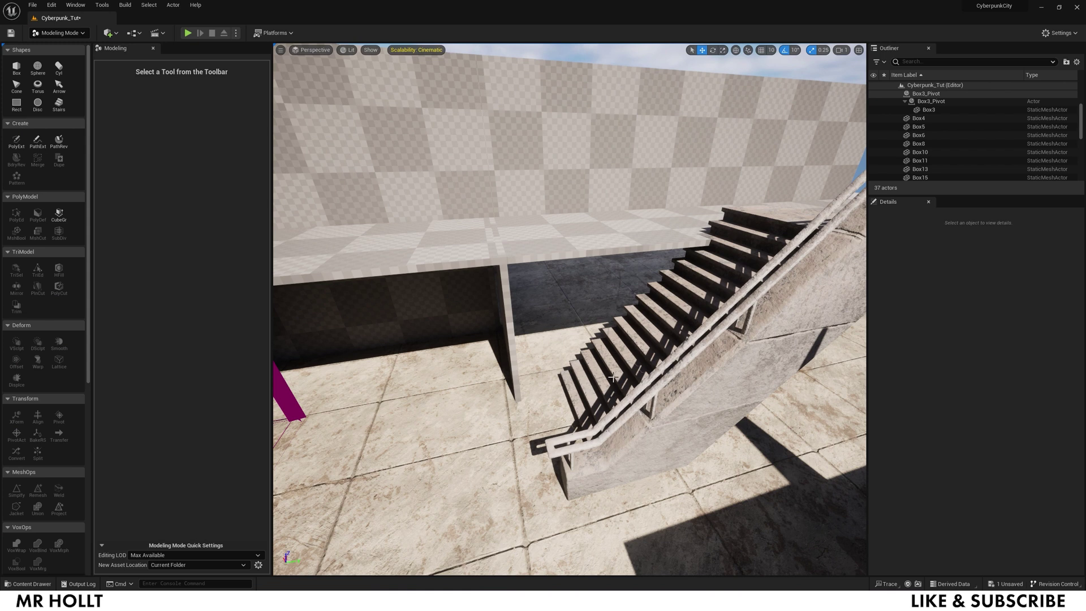
pyautogui.click(17, 67)
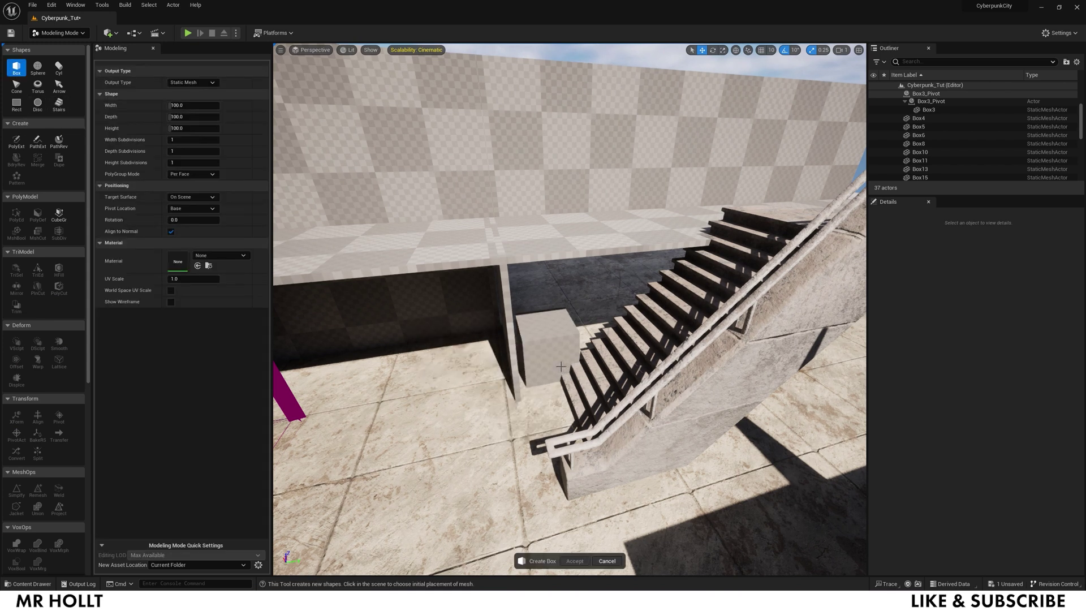
pyautogui.click(558, 358)
pyautogui.moveTo(557, 358); pyautogui.dragTo(551, 339, button='right')
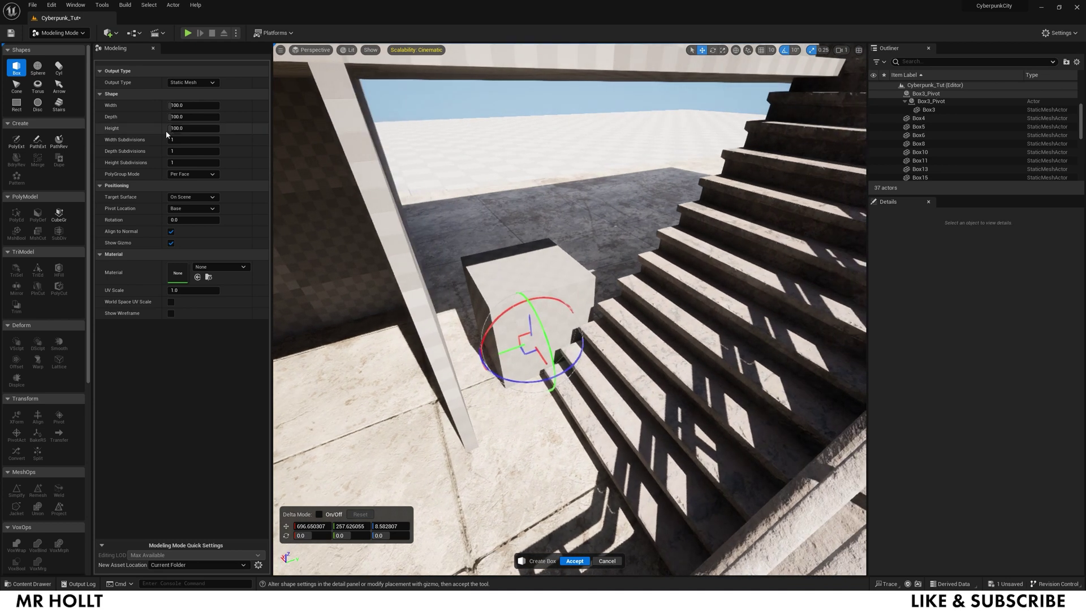
# Set the new box's width to 50 and its depth to 20
pyautogui.click(186, 106)
pyautogui.write('50')
pyautogui.press('Return')
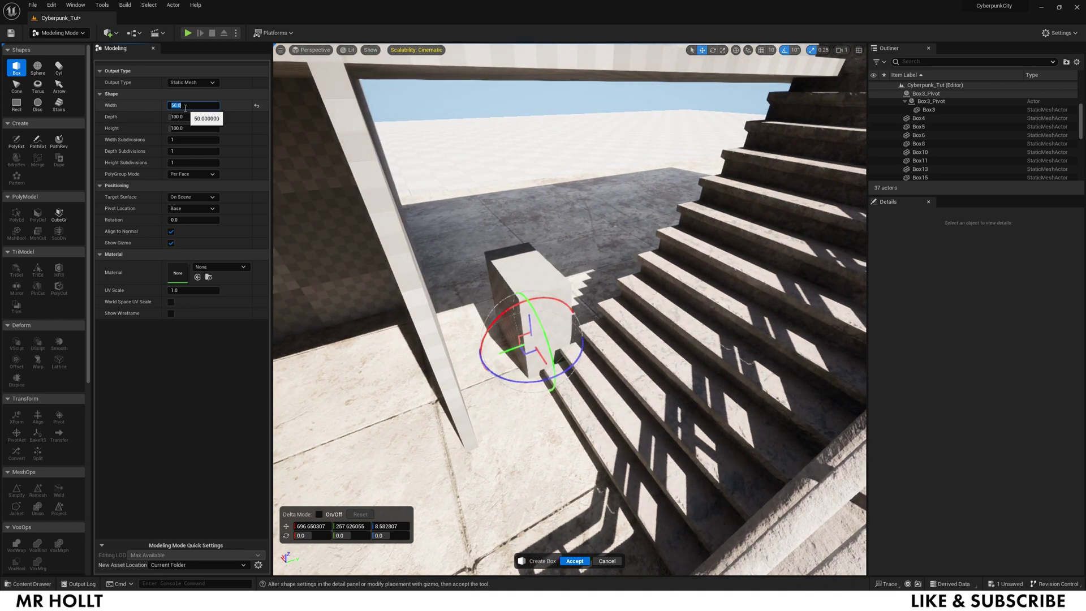
pyautogui.click(184, 118)
pyautogui.write('50')
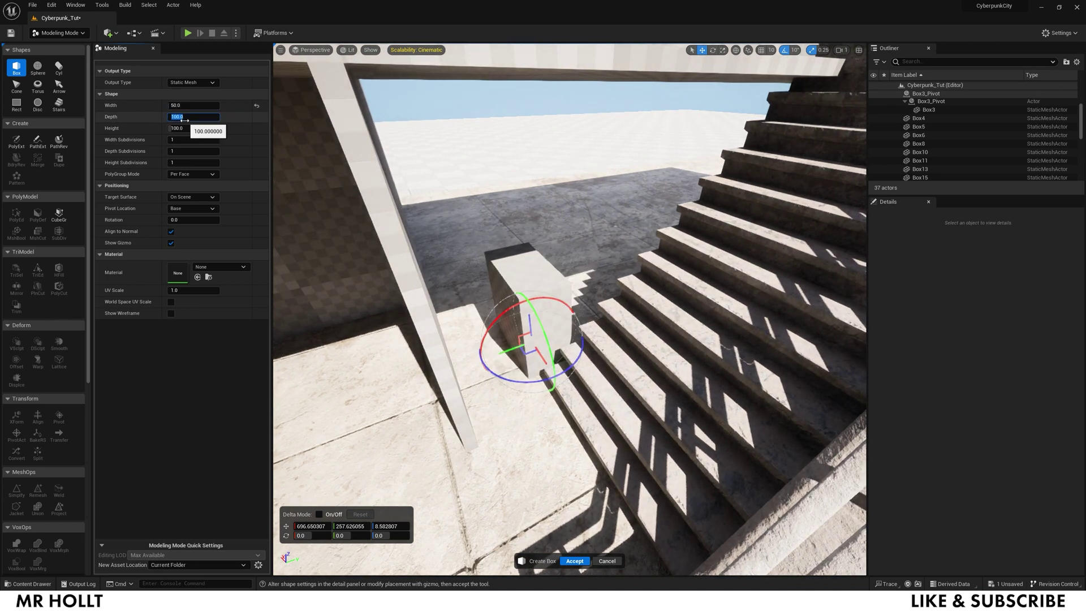
pyautogui.press('Return')
pyautogui.write('20')
pyautogui.press('Return')
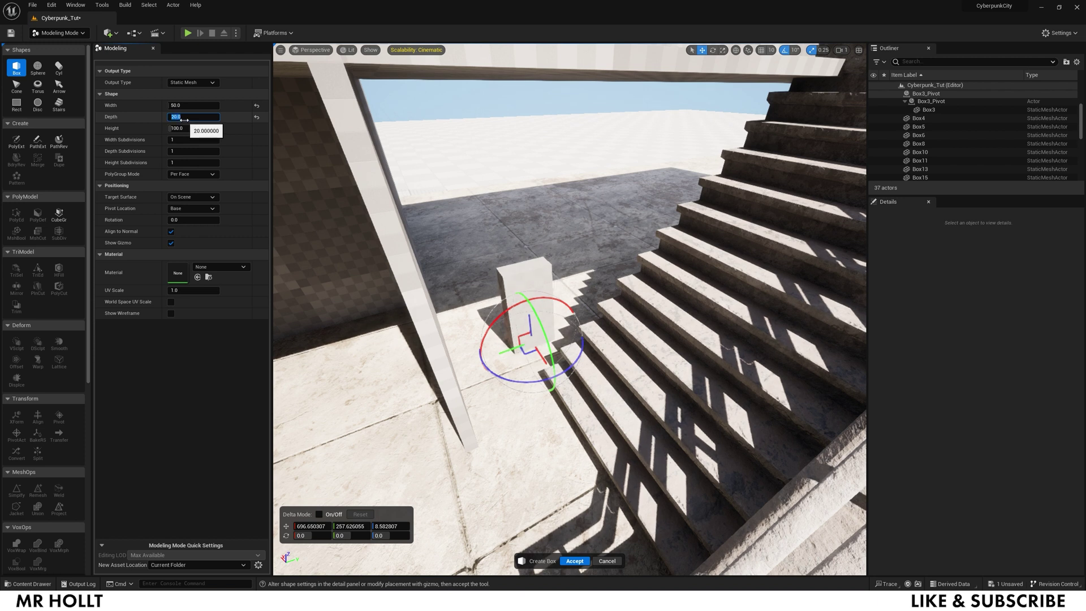
# Try box heights of 600, 400, 375, 350 and 320 against the upper platform
pyautogui.click(168, 128)
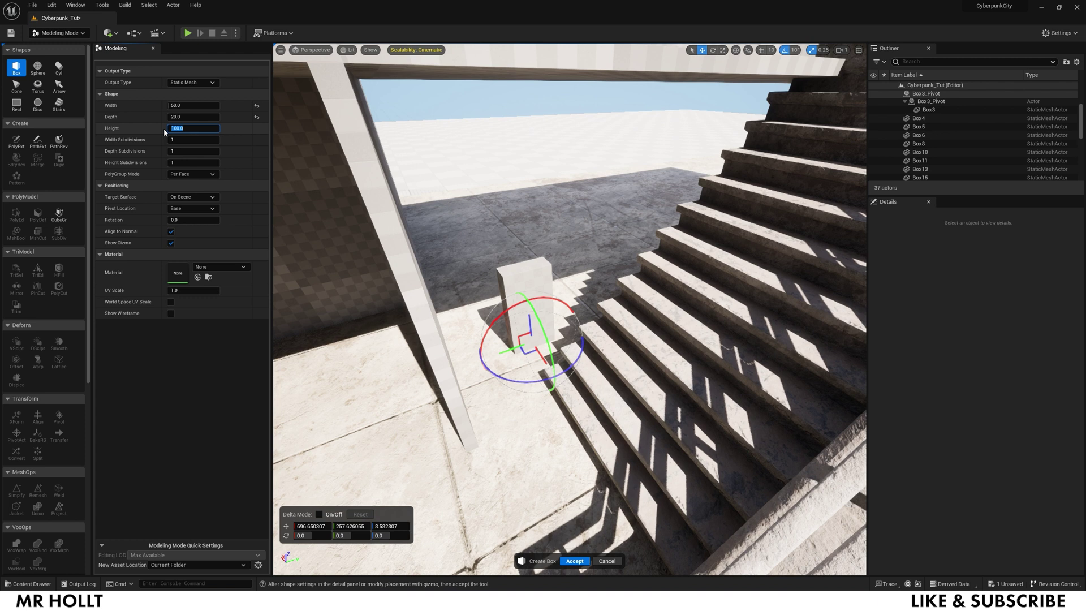
pyautogui.write('600')
pyautogui.press('Return')
pyautogui.moveTo(452, 254); pyautogui.dragTo(517, 226, button='right')
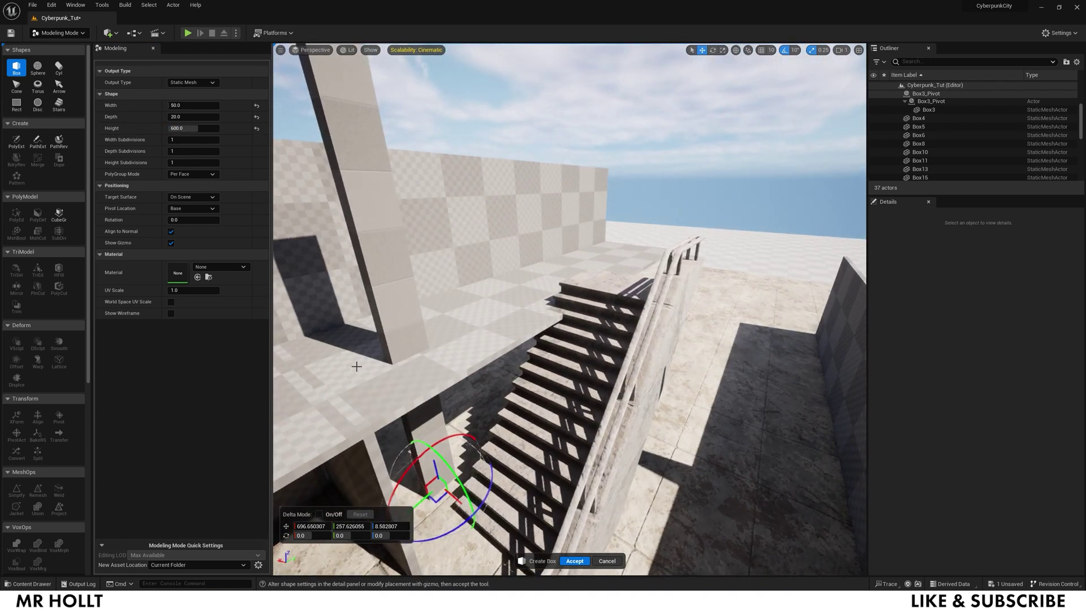
pyautogui.click(178, 128)
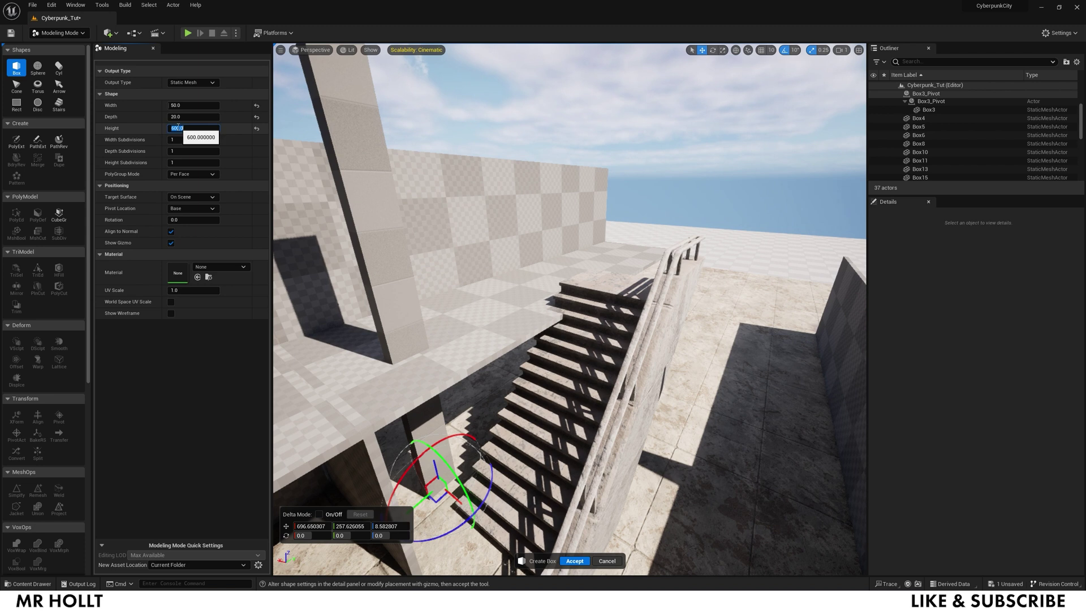
pyautogui.write('400')
pyautogui.press('Return')
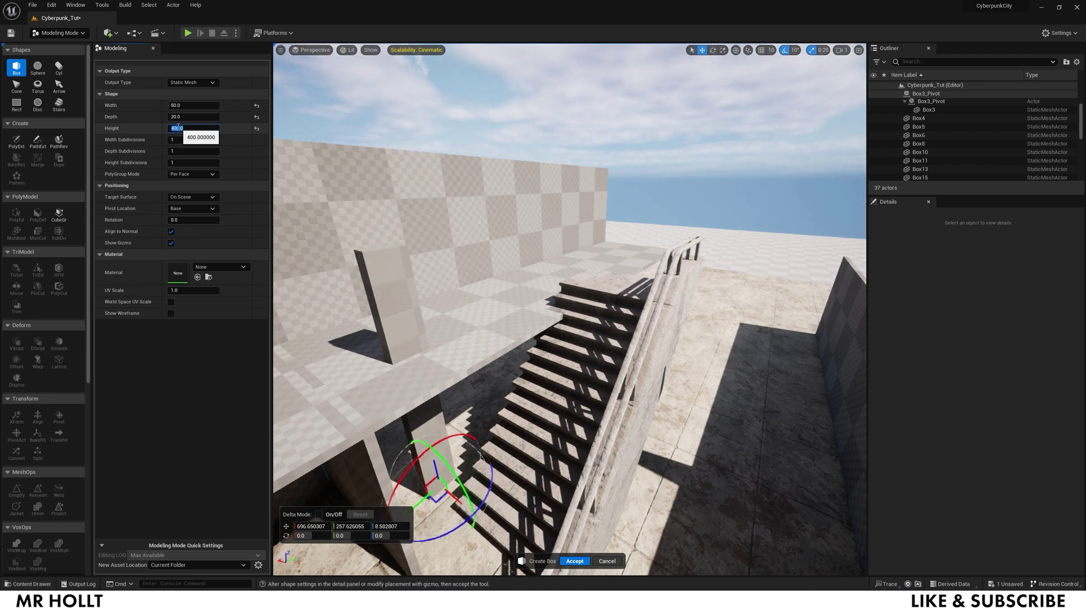
pyautogui.write('375')
pyautogui.press('Return')
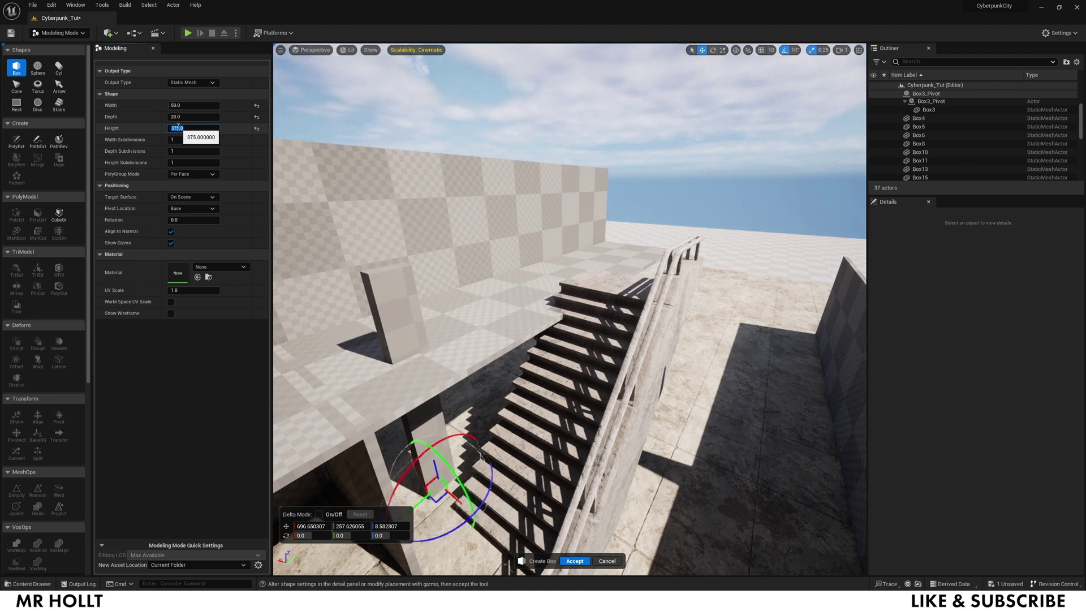
pyautogui.write('350')
pyautogui.press('Return')
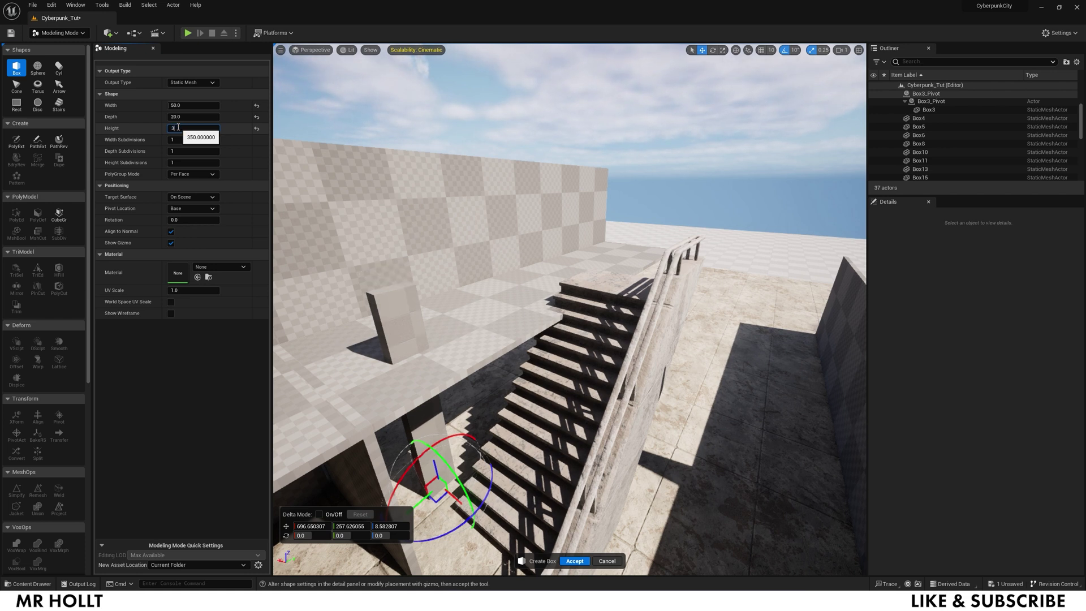
pyautogui.write('320')
pyautogui.press('Return')
# Move the box to about X 640, Y 553, against the inner edge of the stairs near their upper end
pyautogui.moveTo(414, 503); pyautogui.dragTo(526, 404)
pyautogui.press('w')
pyautogui.moveTo(526, 403); pyautogui.dragTo(538, 469, button='right')
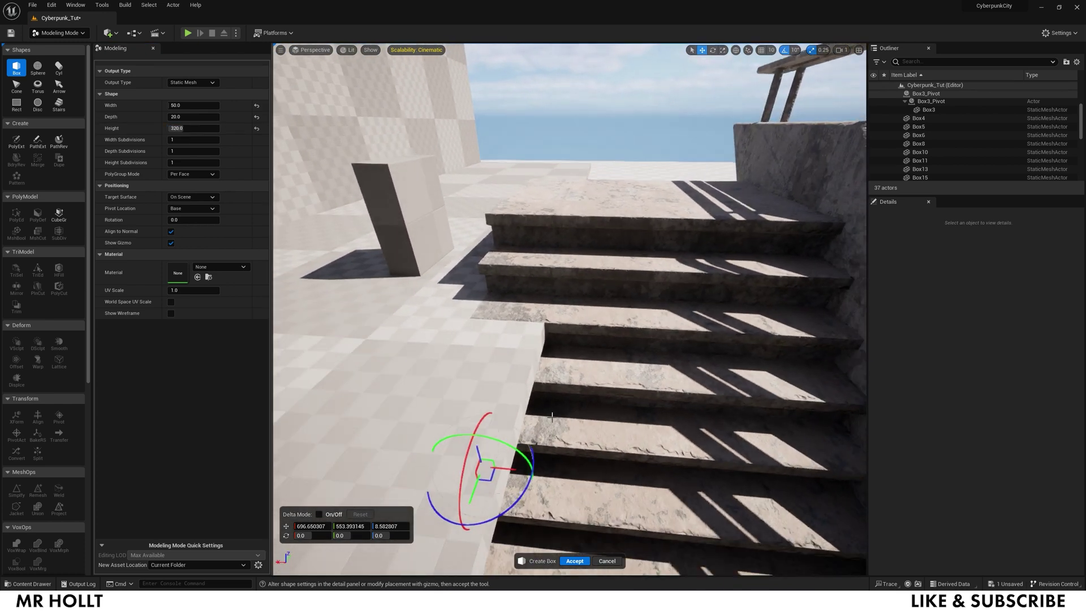
pyautogui.moveTo(538, 468); pyautogui.dragTo(562, 472)
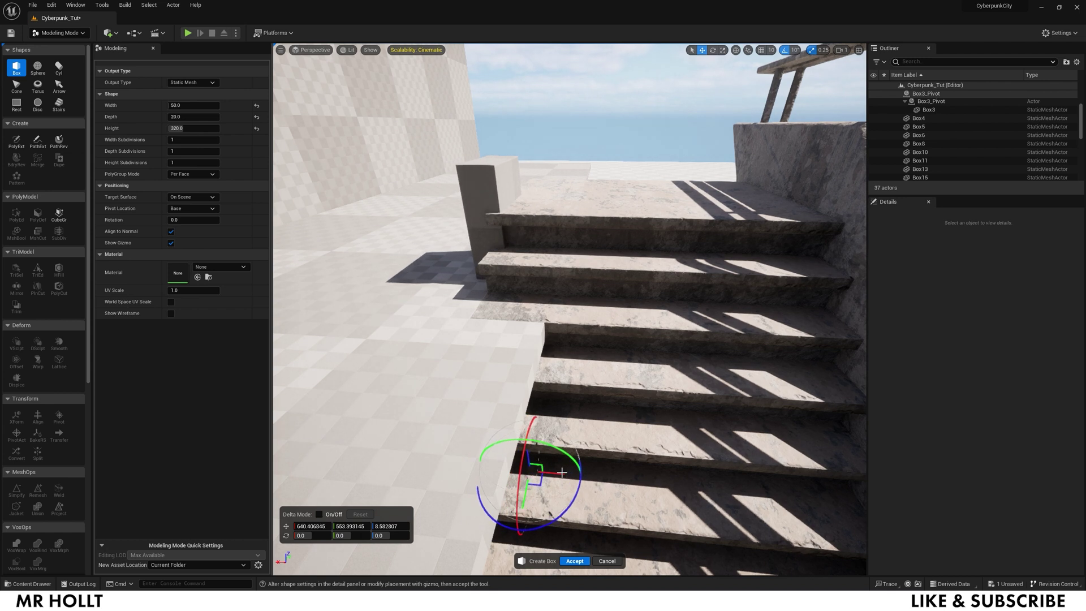
# Try a box height of 310, settle on 300, and widen the box to 1000 to form a wall behind the stairs
pyautogui.click(180, 128)
pyautogui.write('310')
pyautogui.press('Return')
pyautogui.write('300')
pyautogui.press('Return')
pyautogui.moveTo(553, 281); pyautogui.dragTo(565, 282, button='right')
pyautogui.moveTo(192, 105); pyautogui.dragTo(306, 106)
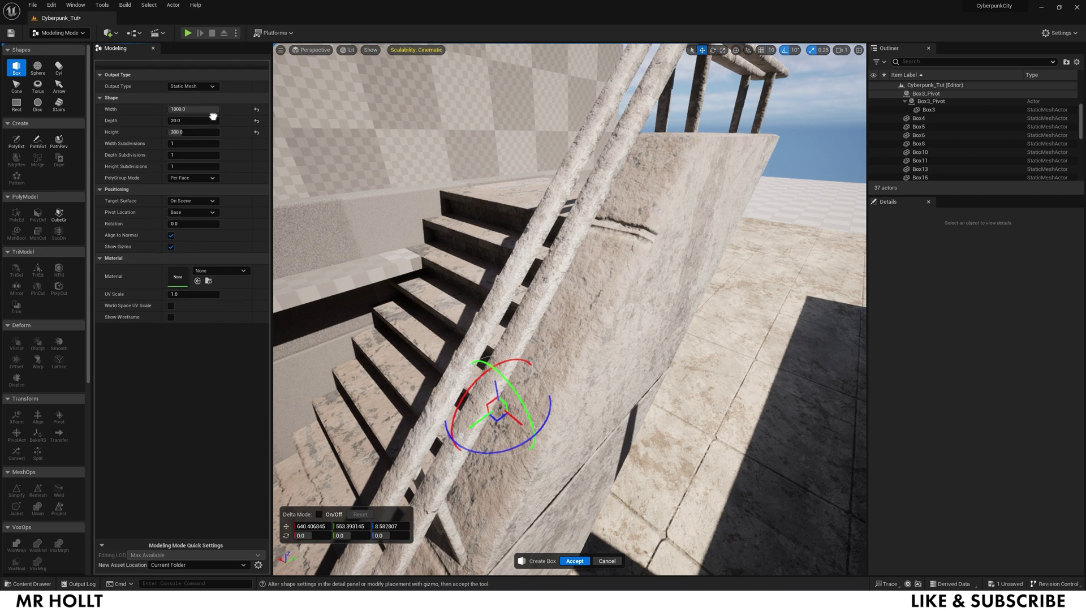
# Set the box's width, depth and height subdivisions to 100 each
pyautogui.moveTo(482, 137); pyautogui.dragTo(558, 243, button='right')
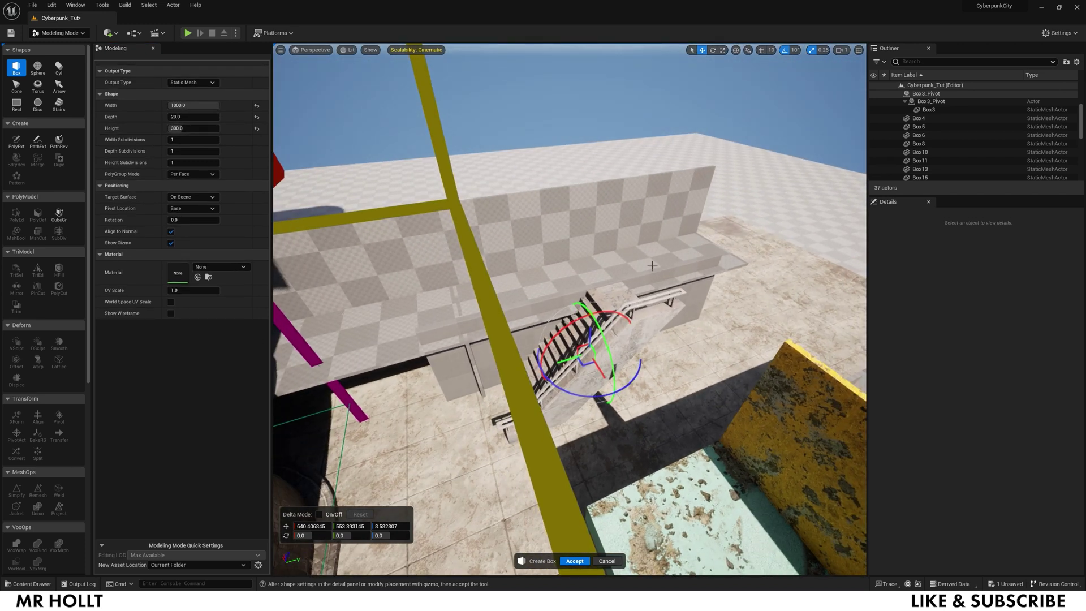
pyautogui.moveTo(585, 282); pyautogui.dragTo(588, 237, button='right')
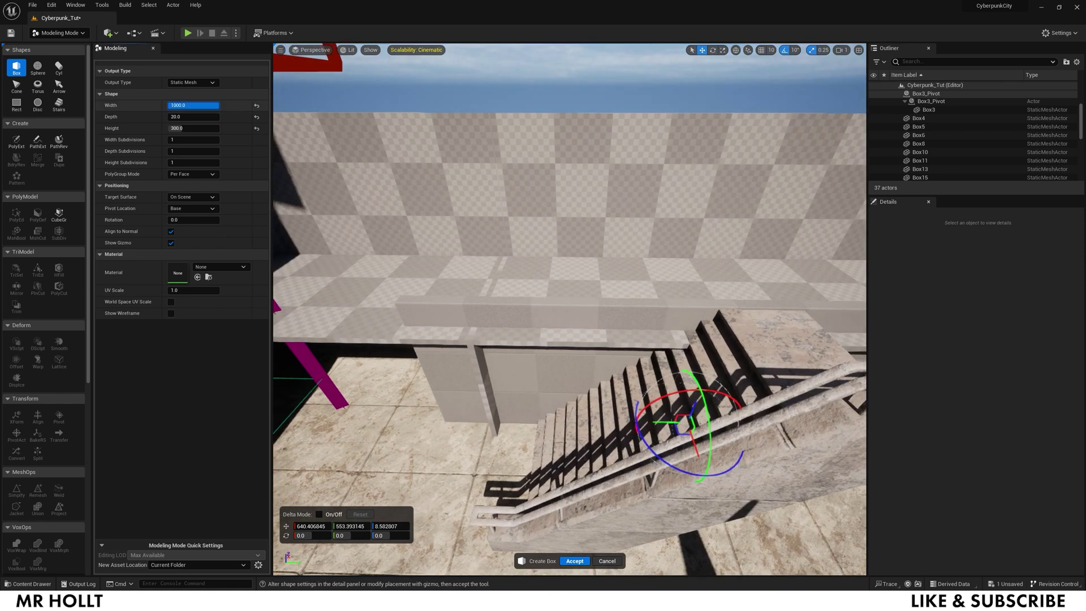
pyautogui.click(180, 141)
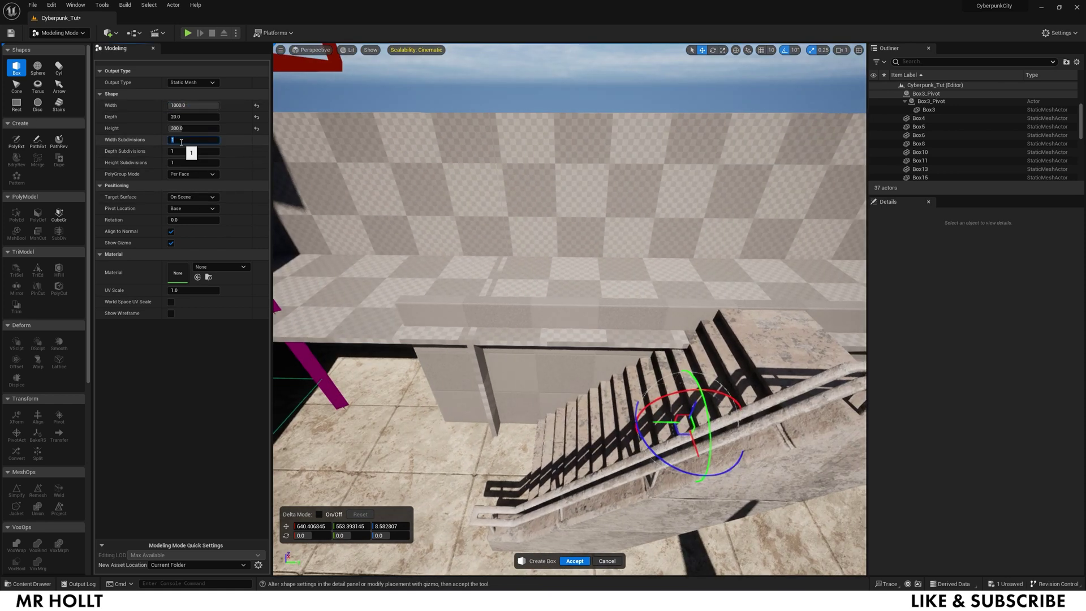
pyautogui.write('100')
pyautogui.press('Return')
pyautogui.write('100')
pyautogui.press('Return')
pyautogui.click(176, 162)
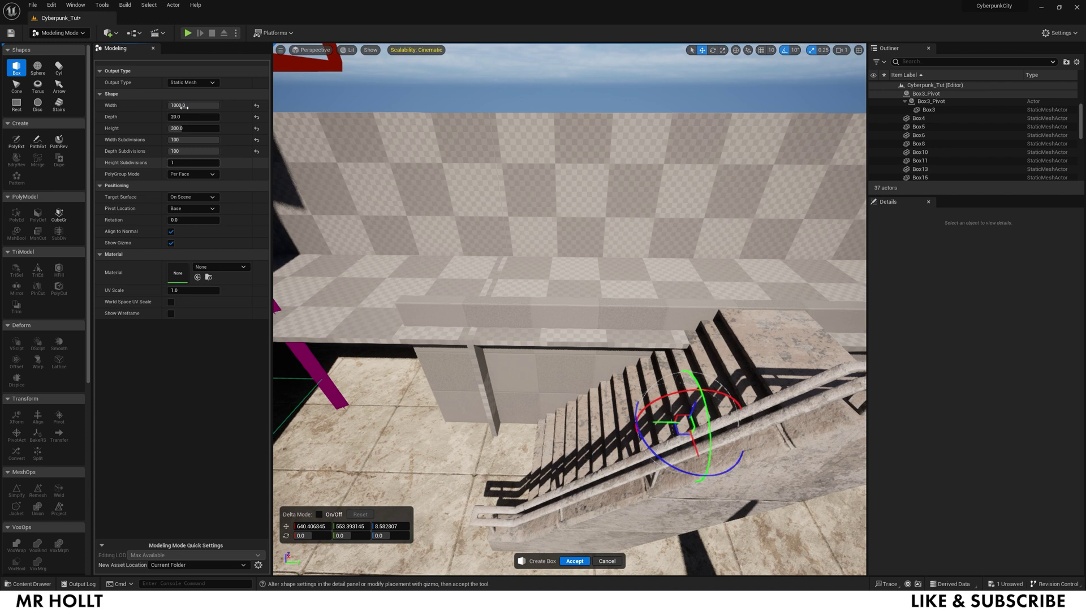
pyautogui.write('100')
pyautogui.press('Return')
# Raise the width and height subdivisions to 200 and accept the box
pyautogui.click(189, 141)
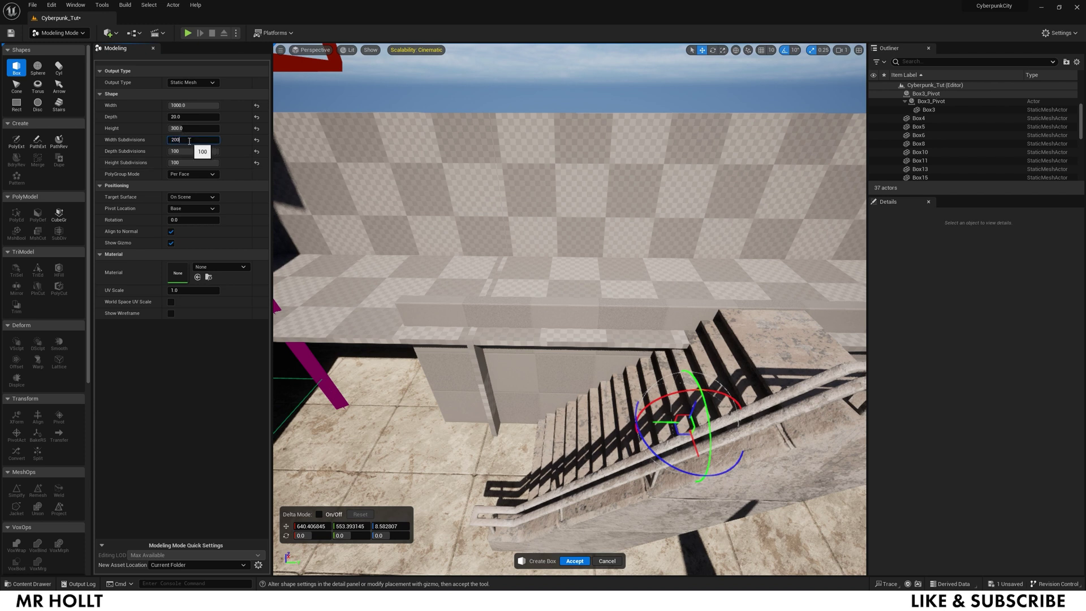
pyautogui.click(190, 163)
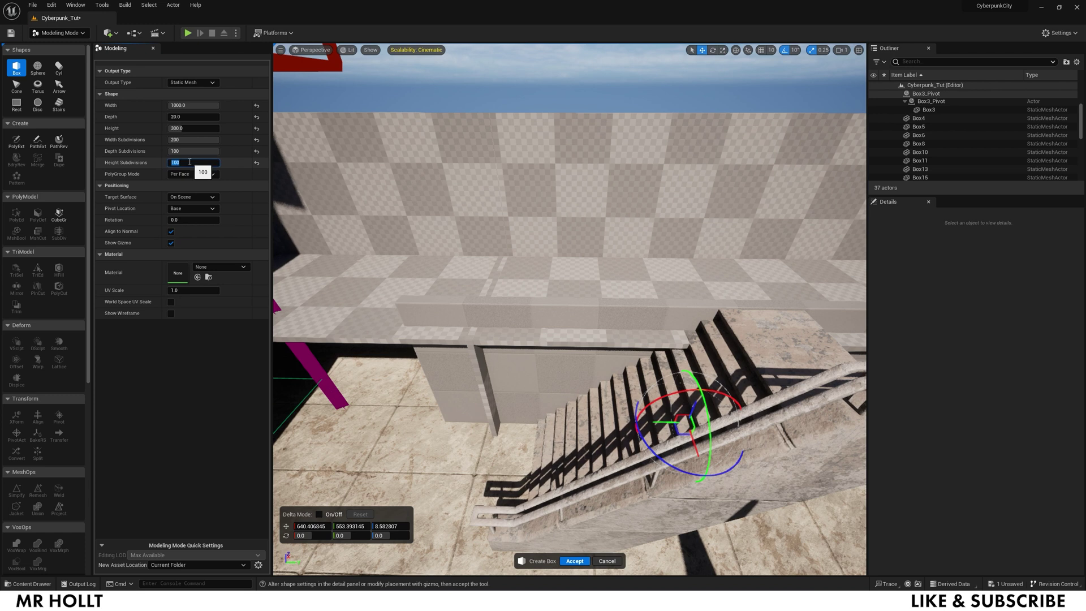
pyautogui.write('200')
pyautogui.press('Return')
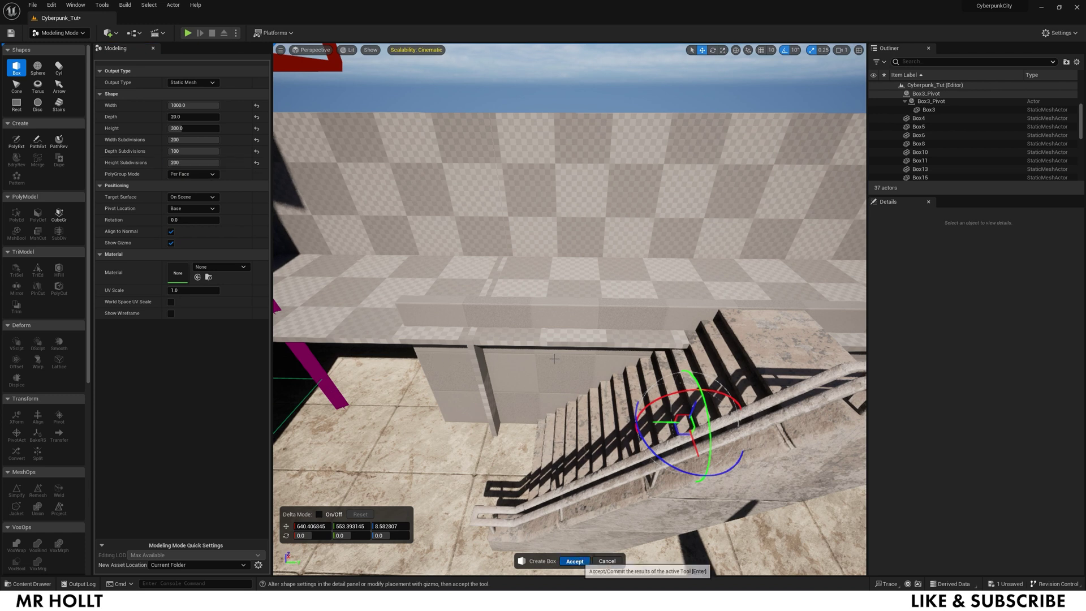
pyautogui.click(574, 561)
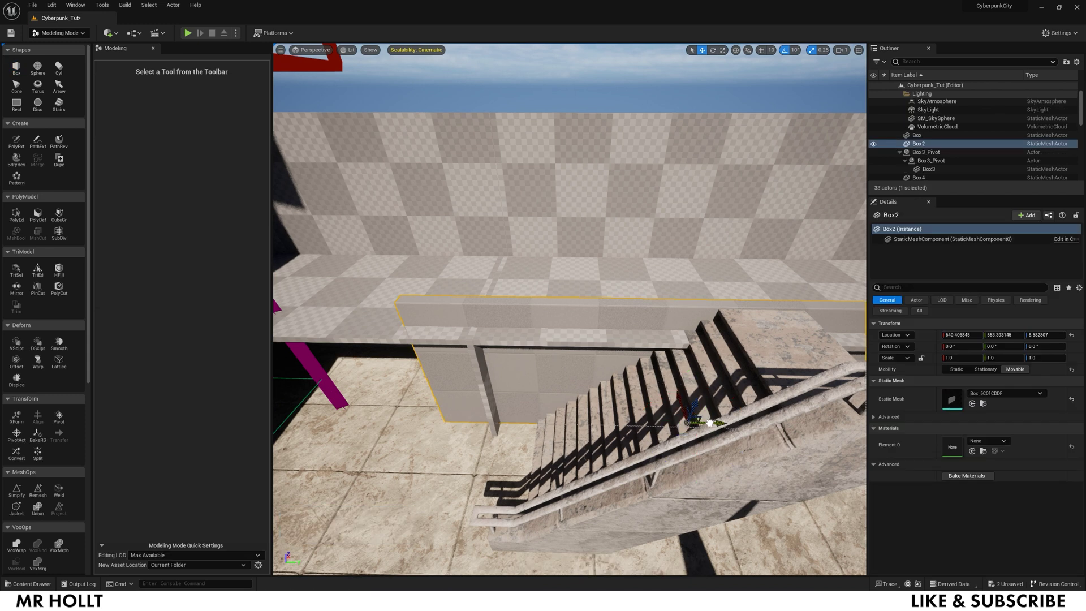
# Select the upper floor slabs and upper walls together and raise them clear of the new lower wall
pyautogui.click(562, 281)
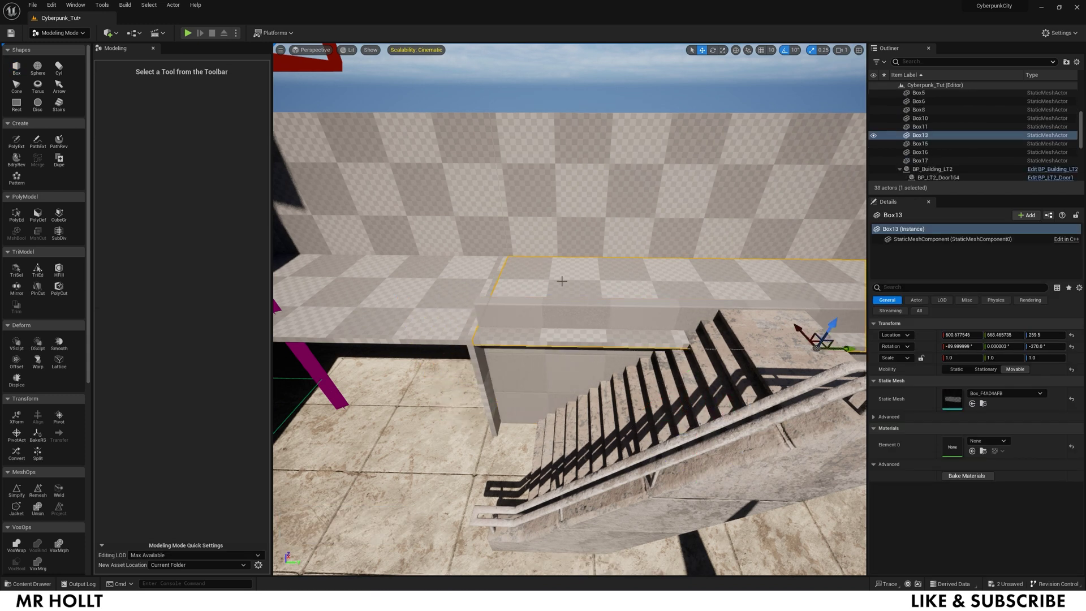
pyautogui.keyDown('ctrl'); pyautogui.click(402, 198); pyautogui.keyUp('ctrl')
pyautogui.keyDown('ctrl'); pyautogui.click(430, 305); pyautogui.keyUp('ctrl')
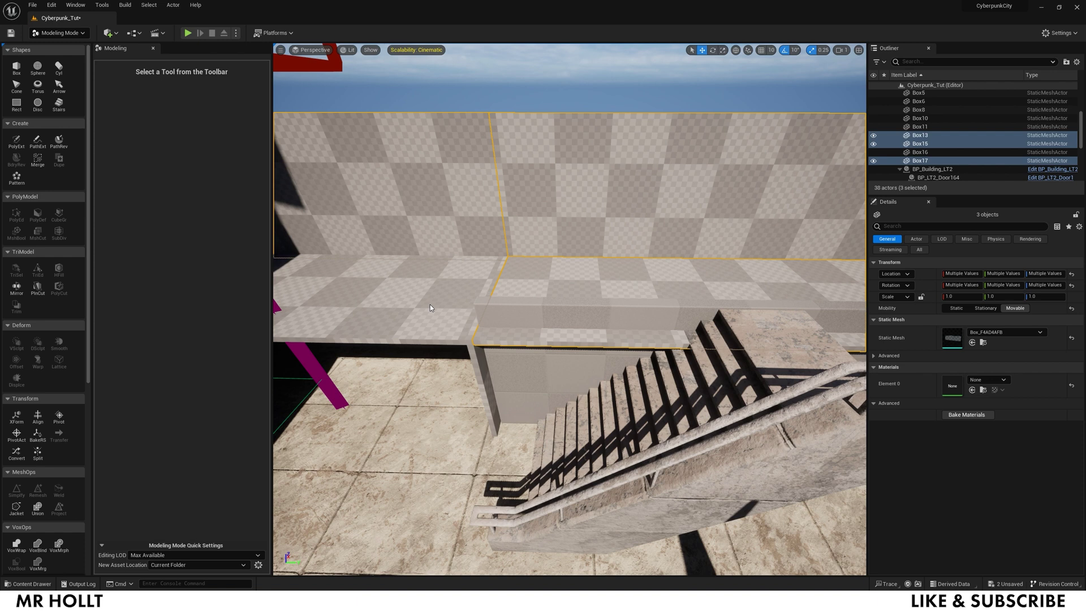
pyautogui.keyDown('ctrl'); pyautogui.click(577, 270); pyautogui.keyUp('ctrl')
pyautogui.press('f')
pyautogui.keyDown('alt'); pyautogui.moveTo(565, 283); pyautogui.dragTo(592, 485); pyautogui.keyUp('alt')
# Remove the old thin partition beside the opening and place a copy of the new wall along the back of the opening
pyautogui.click(592, 485)
pyautogui.press('f')
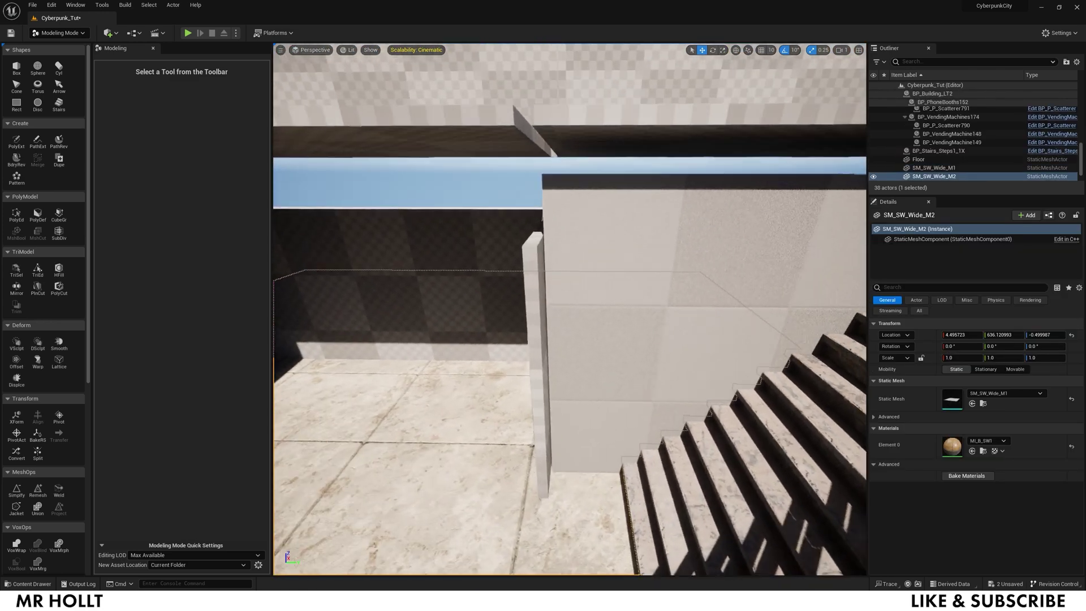
pyautogui.keyDown('alt'); pyautogui.moveTo(545, 344); pyautogui.dragTo(722, 368); pyautogui.keyUp('alt')
pyautogui.click(546, 344)
pyautogui.press('Delete')
pyautogui.hotkey('ctrl', 'z')
pyautogui.keyDown('alt'); pyautogui.moveTo(666, 315); pyautogui.dragTo(343, 376); pyautogui.keyUp('alt')
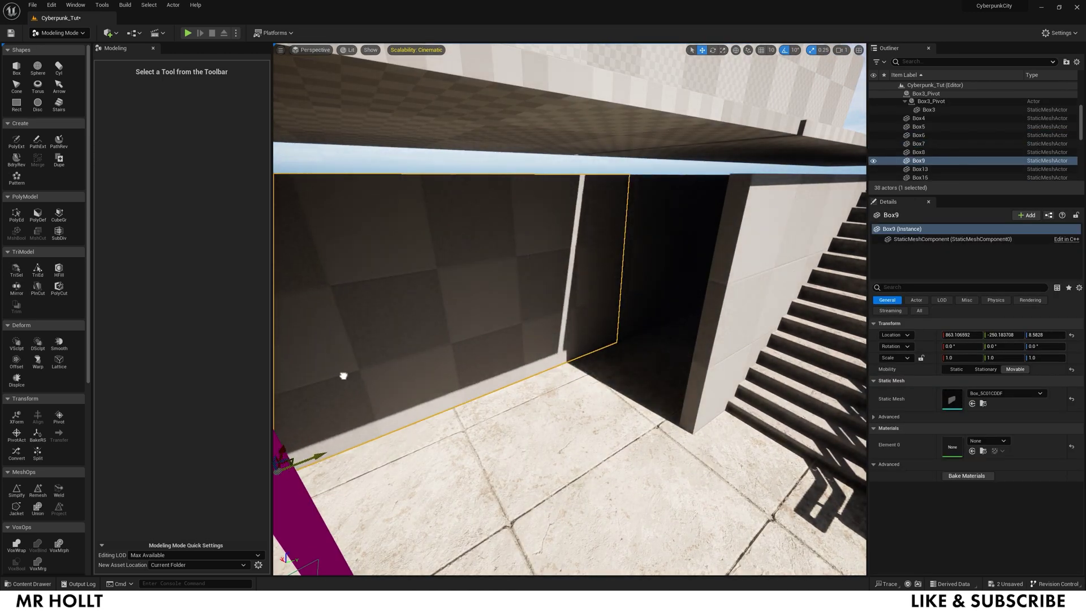
# Reposition the lower wall pieces around the opening's corner next to the stairs
pyautogui.click(701, 249)
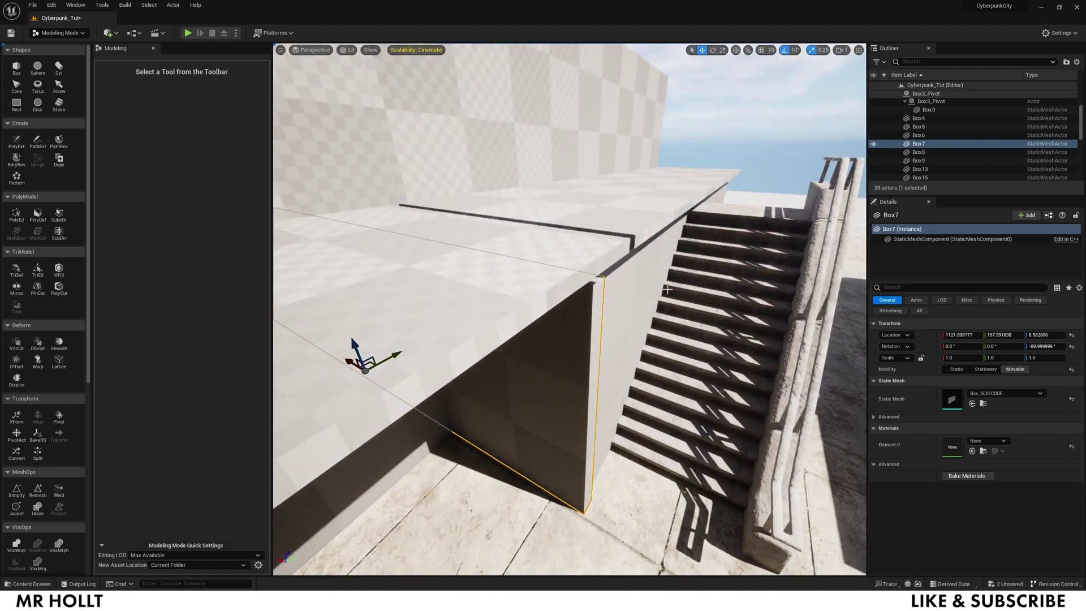
pyautogui.click(668, 288)
pyautogui.press('f')
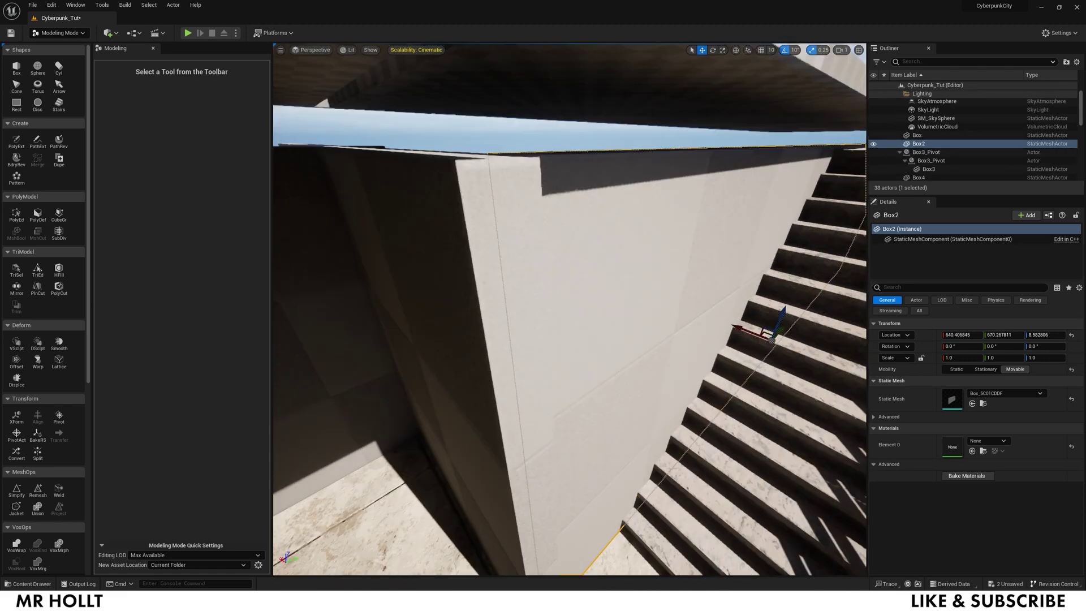
pyautogui.hotkey('ctrl', 'z')
pyautogui.click(613, 149)
pyautogui.moveTo(613, 149); pyautogui.dragTo(639, 133, button='right')
pyautogui.click(509, 281)
# Select the upper floor slabs and upper walls together and lower them onto the new lower walls
pyautogui.click(729, 174)
pyautogui.moveTo(729, 174); pyautogui.dragTo(693, 156, button='right')
pyautogui.moveTo(530, 247); pyautogui.dragTo(498, 232, button='right')
pyautogui.keyDown('shift'); pyautogui.click(527, 271); pyautogui.keyUp('shift')
pyautogui.keyDown('shift'); pyautogui.click(535, 229); pyautogui.keyUp('shift')
pyautogui.keyDown('shift'); pyautogui.click(594, 225); pyautogui.keyUp('shift')
pyautogui.moveTo(594, 226); pyautogui.dragTo(566, 195, button='right')
pyautogui.moveTo(428, 192); pyautogui.dragTo(427, 209)
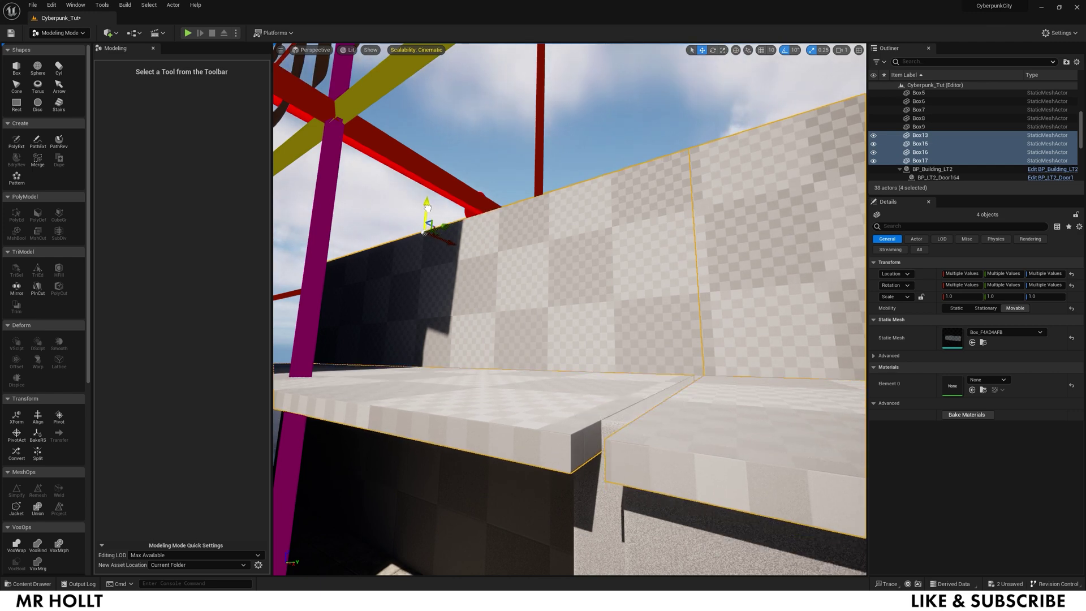
pyautogui.moveTo(503, 349); pyautogui.dragTo(503, 349, button='right')
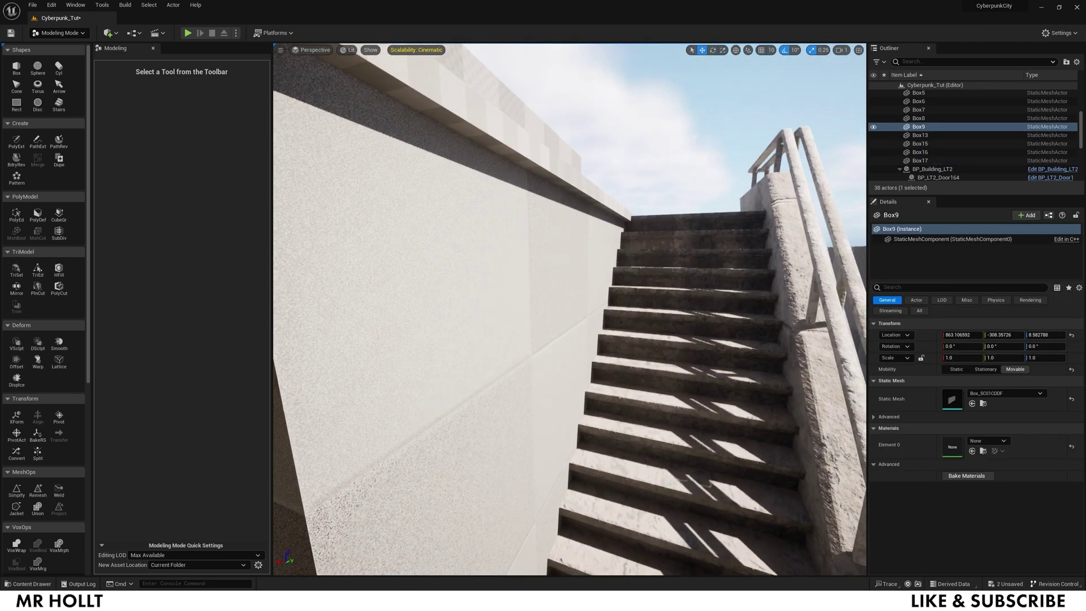
# Move the lower wall behind the stairs with the Transform tool so its end lines up with the opening's corner
pyautogui.click(503, 348)
pyautogui.click(17, 417)
pyautogui.press('f')
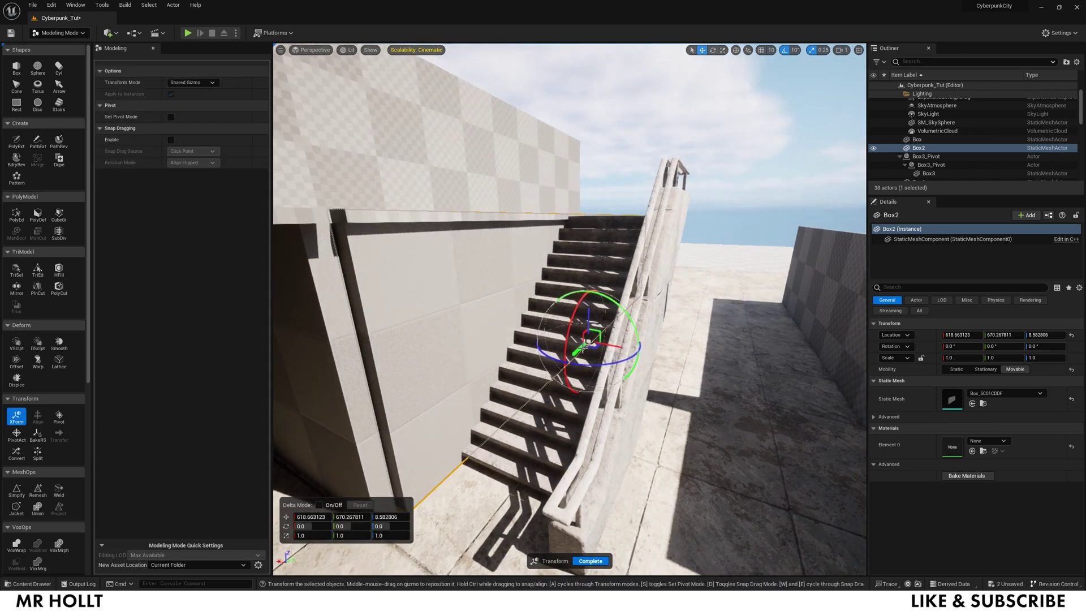
pyautogui.moveTo(581, 349); pyautogui.dragTo(372, 284)
pyautogui.keyDown('ctrl'); pyautogui.moveTo(354, 225); pyautogui.dragTo(387, 284, button='middle'); pyautogui.keyUp('ctrl')
pyautogui.moveTo(387, 283); pyautogui.dragTo(387, 283, button='right')
pyautogui.moveTo(481, 257); pyautogui.dragTo(494, 251)
pyautogui.moveTo(550, 259); pyautogui.dragTo(550, 258, button='right')
pyautogui.click(501, 301)
pyautogui.moveTo(501, 300); pyautogui.dragTo(502, 301, button='right')
pyautogui.moveTo(550, 200); pyautogui.dragTo(534, 207)
pyautogui.moveTo(520, 239); pyautogui.dragTo(461, 252, button='right')
pyautogui.press('Escape')
# Delete the upper floor slab over the opening and cover the gap with a shifted copy of the adjoining slab
pyautogui.click(520, 239)
pyautogui.click(461, 253)
pyautogui.click(487, 232)
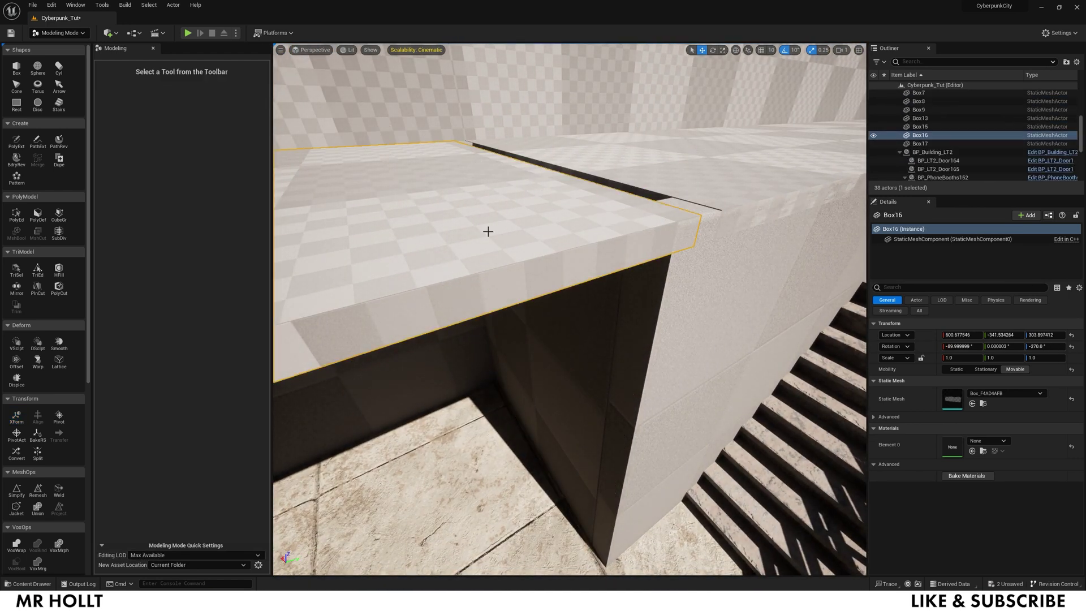
pyautogui.press('Delete')
pyautogui.click(640, 172)
pyautogui.moveTo(640, 172); pyautogui.dragTo(639, 172, button='right')
pyautogui.moveTo(500, 272); pyautogui.dragTo(500, 272, button='right')
pyautogui.hotkey('ctrl', 'z')
pyautogui.moveTo(500, 272); pyautogui.dragTo(300, 260)
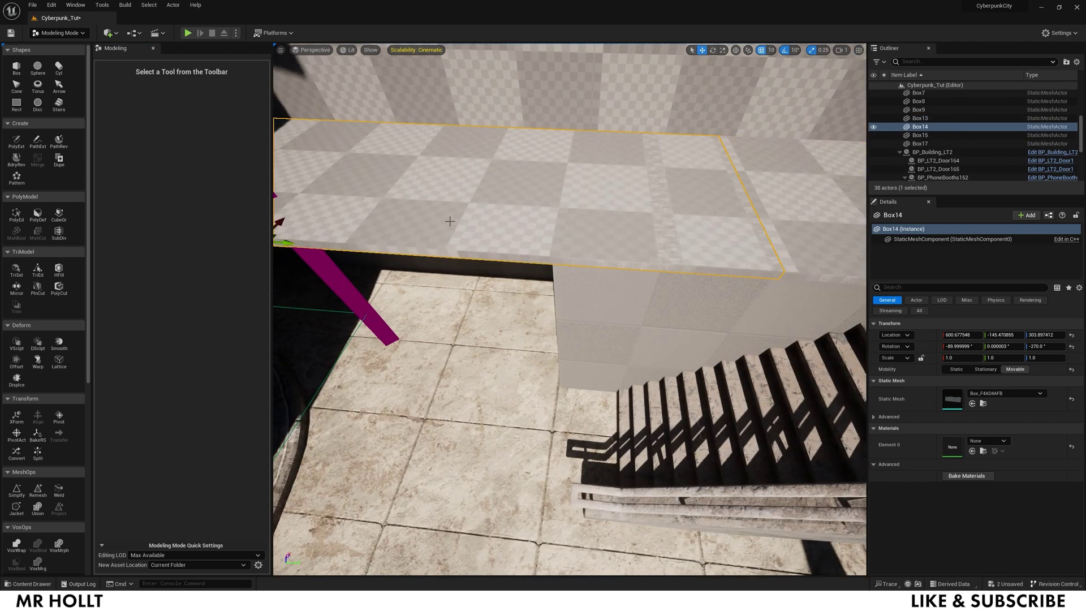
pyautogui.moveTo(449, 223); pyautogui.dragTo(448, 223, button='right')
pyautogui.moveTo(443, 205); pyautogui.dragTo(299, 186)
pyautogui.moveTo(485, 381); pyautogui.dragTo(483, 466, button='right')
pyautogui.click(485, 381)
pyautogui.click(627, 366)
pyautogui.click(16, 67)
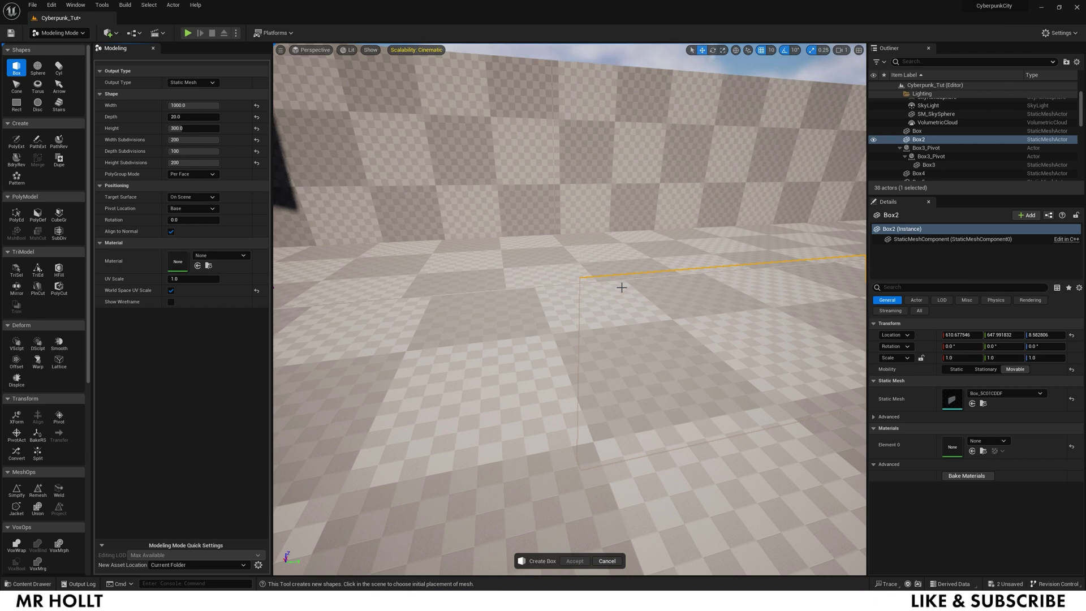
pyautogui.click(607, 561)
# Apply the MI_Rusty_Gas_Tank_Metal material from the Megascans surfaces to the lower wall behind the stairs
pyautogui.moveTo(613, 429)
pyautogui.mouseDown(button='right')
pyautogui.moveTo(613, 413)
pyautogui.moveTo(622, 424)
pyautogui.moveTo(599, 432)
pyautogui.mouseUp(button='right')
pyautogui.press('w')
pyautogui.moveTo(580, 343); pyautogui.dragTo(592, 340, button='right')
pyautogui.press('s')
pyautogui.hotkey('ctrl', 'space')
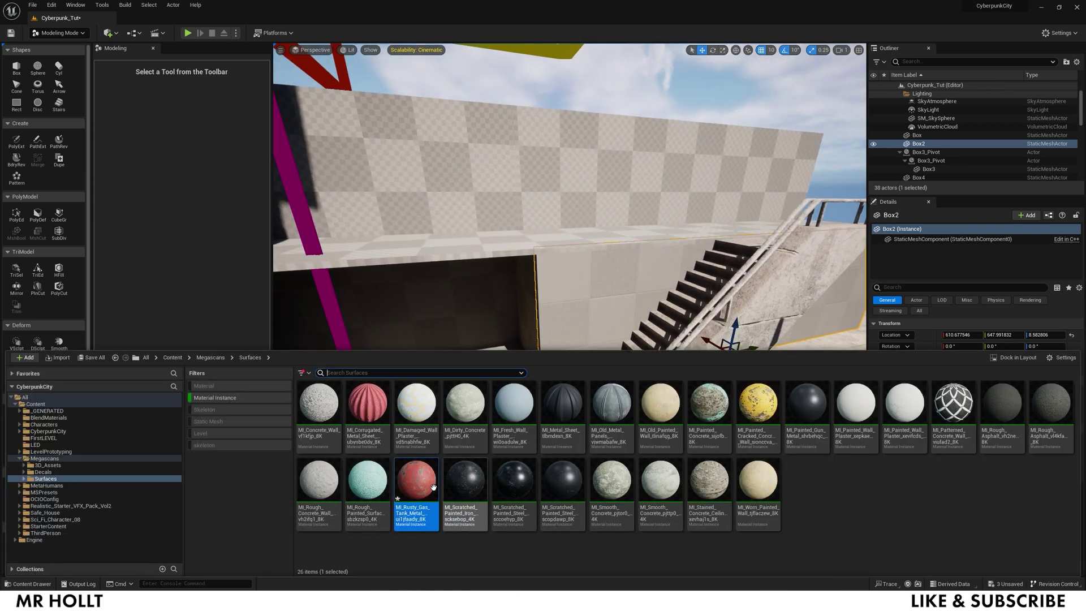
pyautogui.moveTo(433, 488); pyautogui.dragTo(594, 324)
pyautogui.moveTo(595, 324); pyautogui.dragTo(598, 315, button='right')
# Open the wall's rusty metal material instance and place its editor clear of the wall
pyautogui.doubleClick(951, 447)
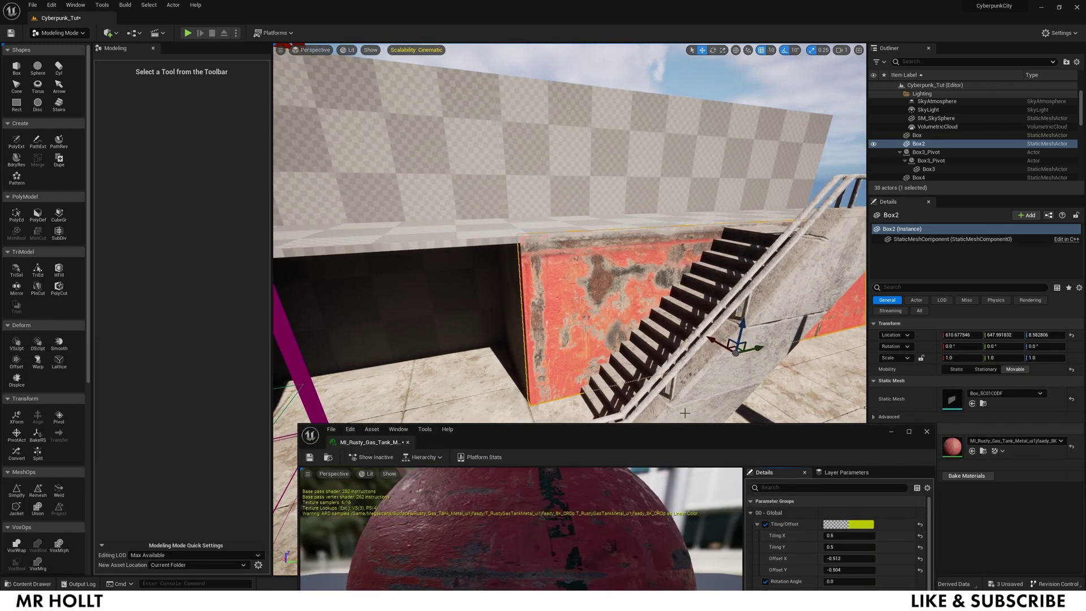
pyautogui.moveTo(669, 440); pyautogui.dragTo(296, 145)
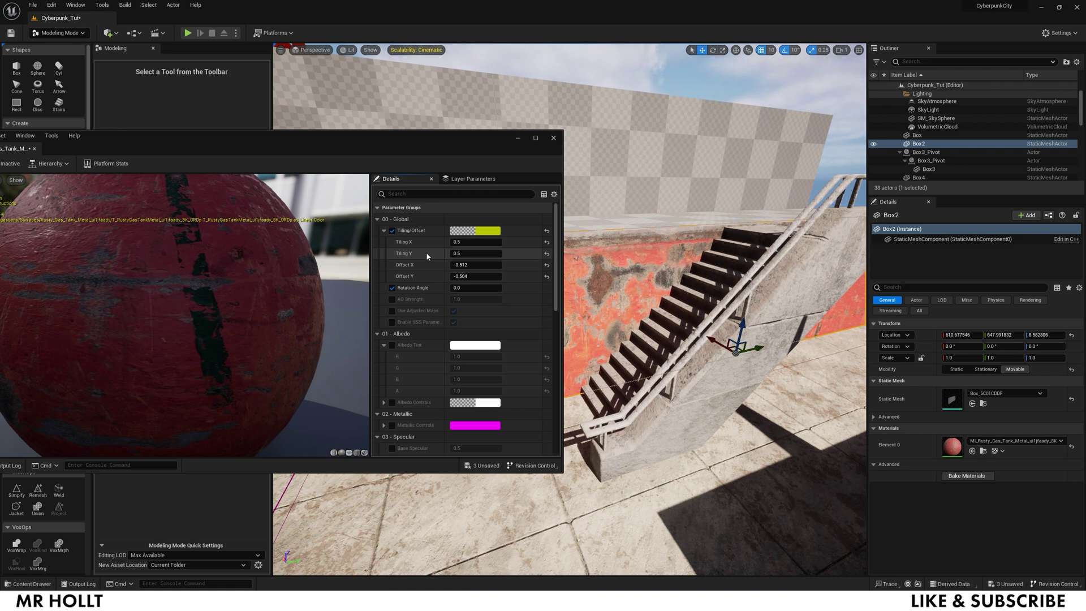
pyautogui.moveTo(476, 144); pyautogui.dragTo(524, 139)
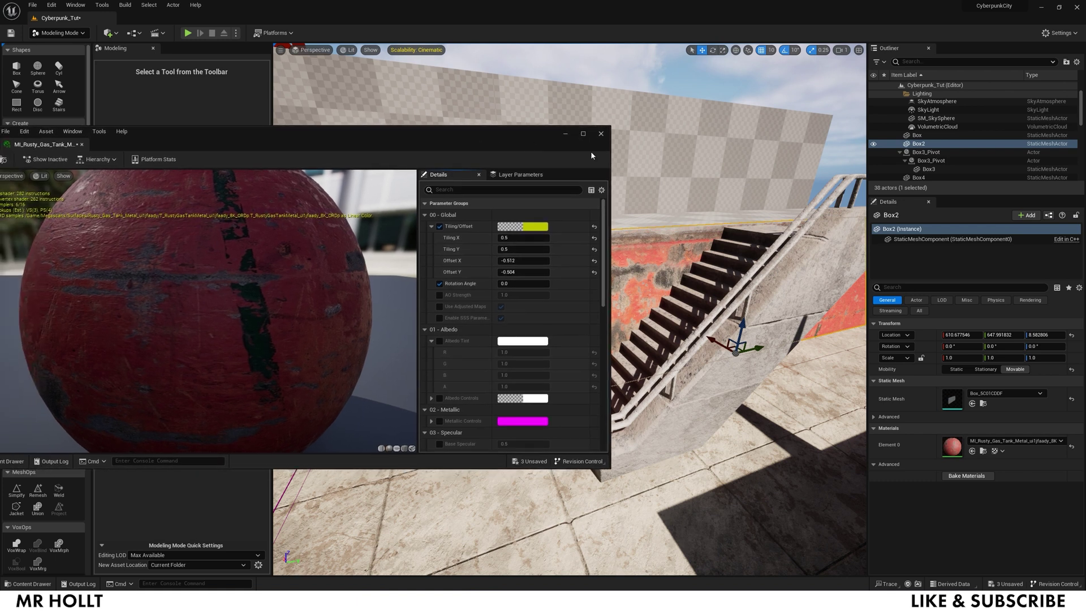
pyautogui.moveTo(609, 148); pyautogui.dragTo(455, 149)
# Set the rusty metal material's Tiling X and Tiling Y to 5
pyautogui.click(396, 238)
pyautogui.write('5')
pyautogui.press('Return')
pyautogui.click(398, 249)
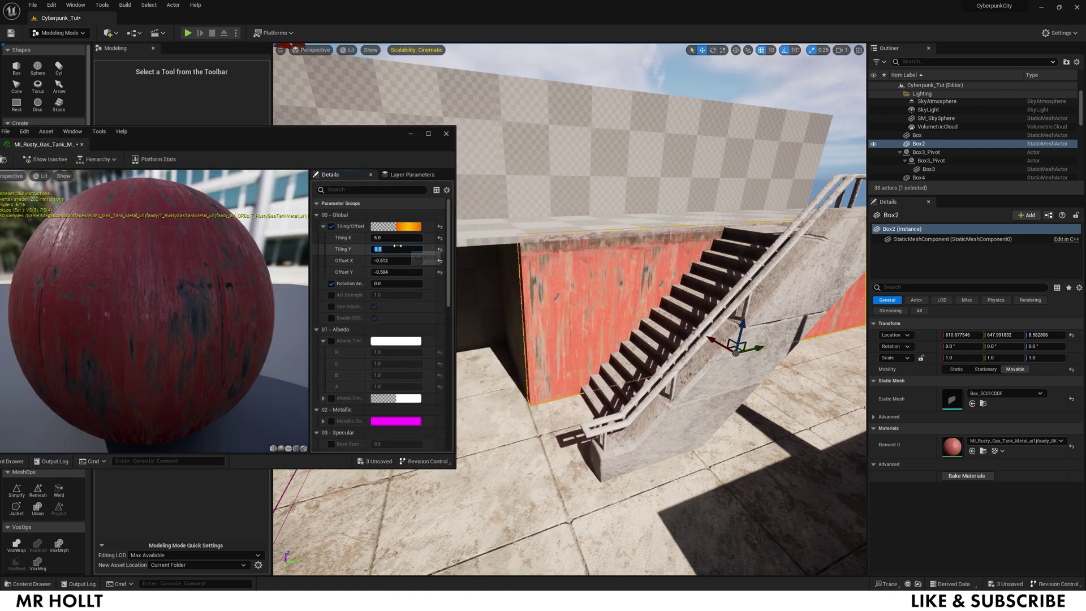
pyautogui.write('5')
pyautogui.press('Return')
pyautogui.moveTo(679, 263); pyautogui.dragTo(634, 265, button='right')
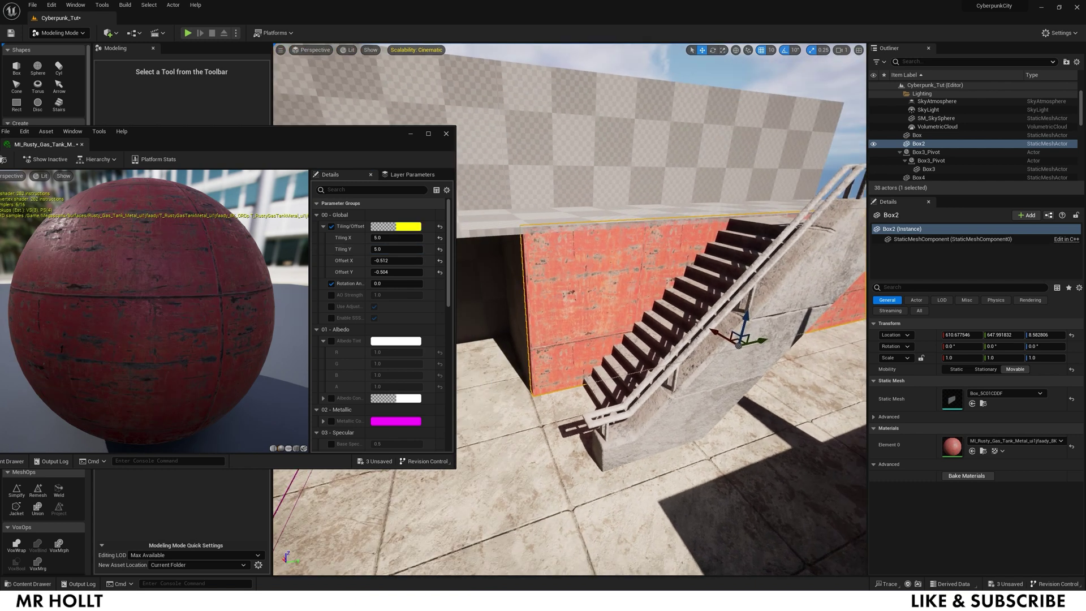
# Set the rusty metal material's Tiling X and Tiling Y to 2.5
pyautogui.click(391, 237)
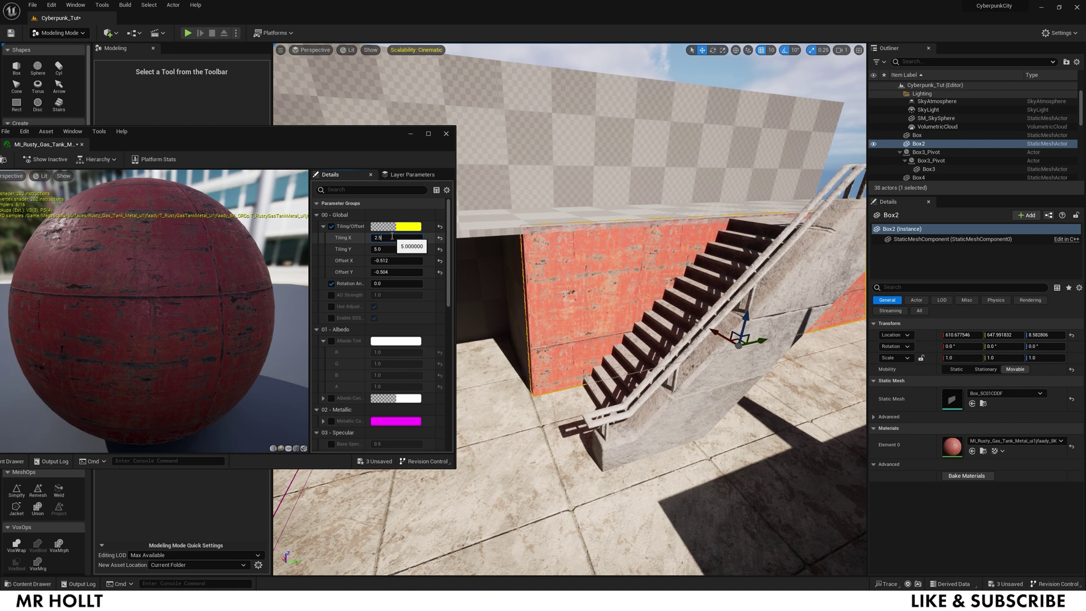
pyautogui.press('Tab')
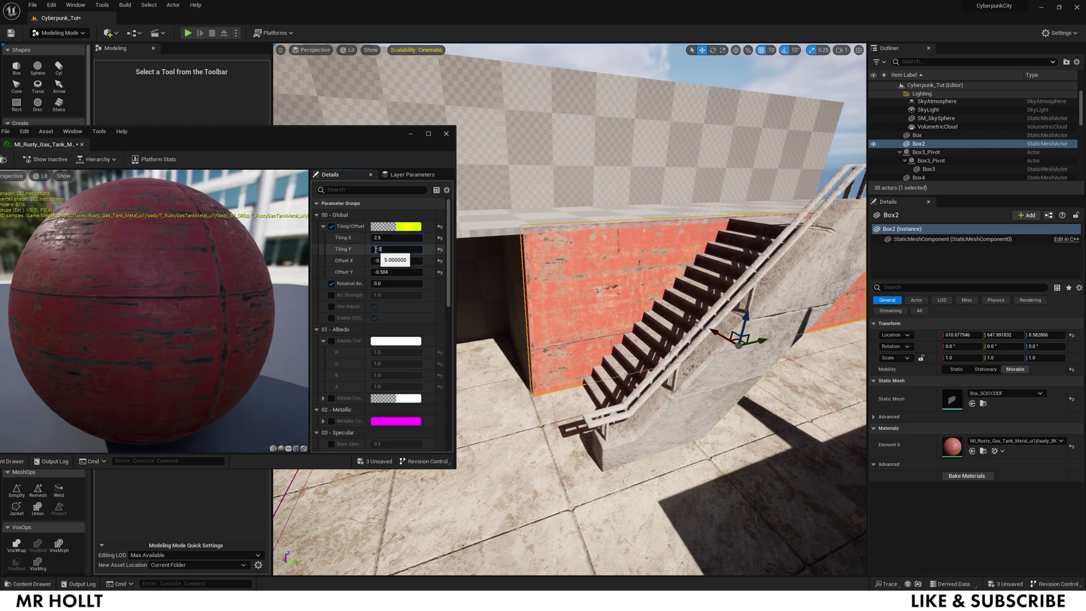
pyautogui.press('Return')
# Set the rusty metal material's Tiling X and Tiling Y to 10
pyautogui.click(385, 237)
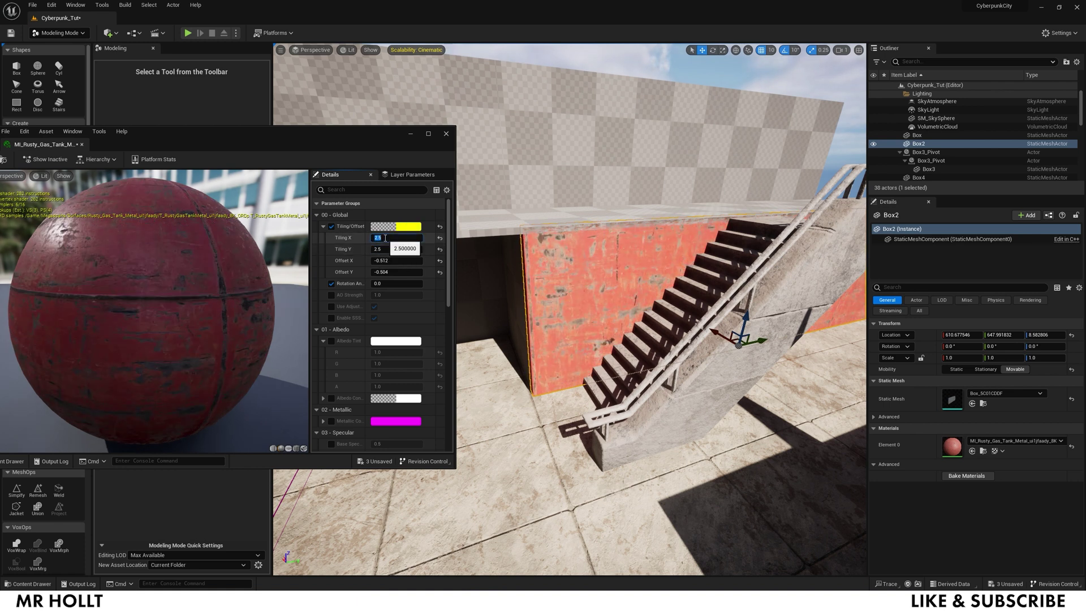
pyautogui.write('10')
pyautogui.press('Return')
pyautogui.click(385, 247)
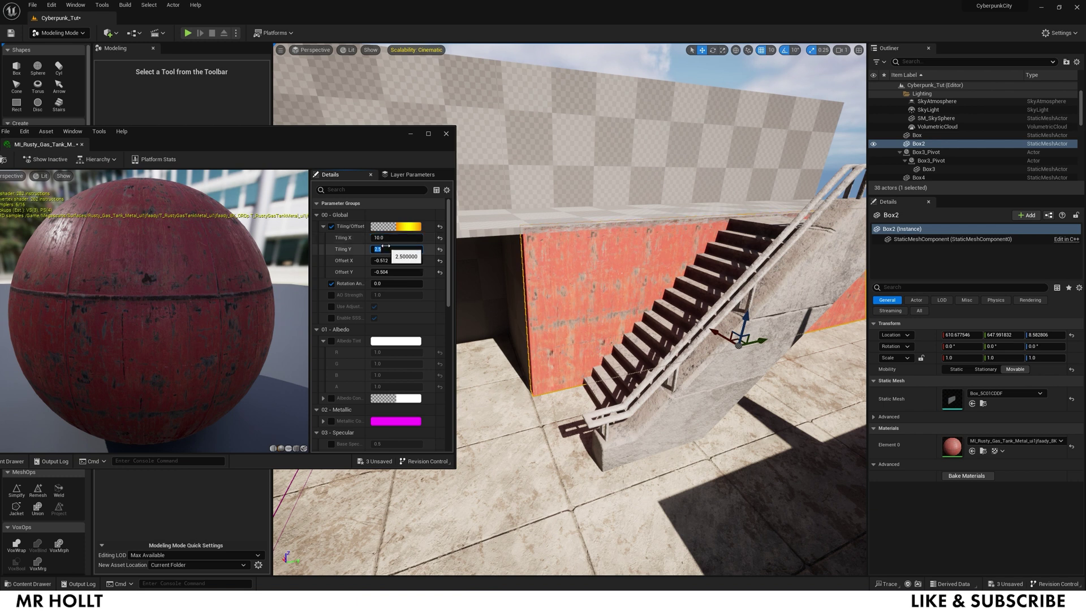
pyautogui.press('Return')
# Set the rusty metal material's Tiling X and Tiling Y to 7.5
pyautogui.click(402, 237)
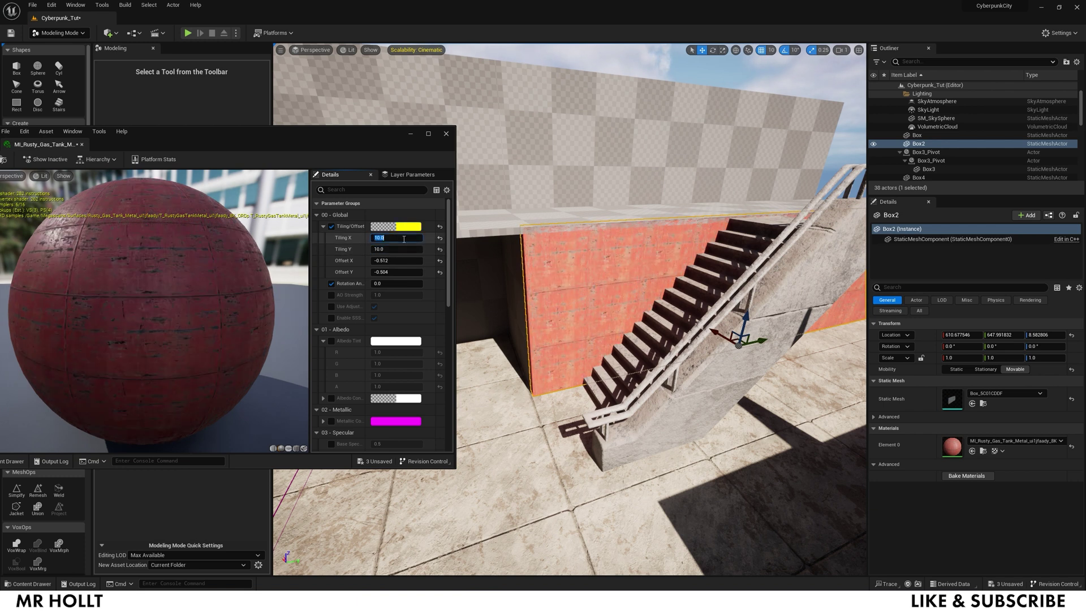
pyautogui.press('Return')
pyautogui.click(388, 248)
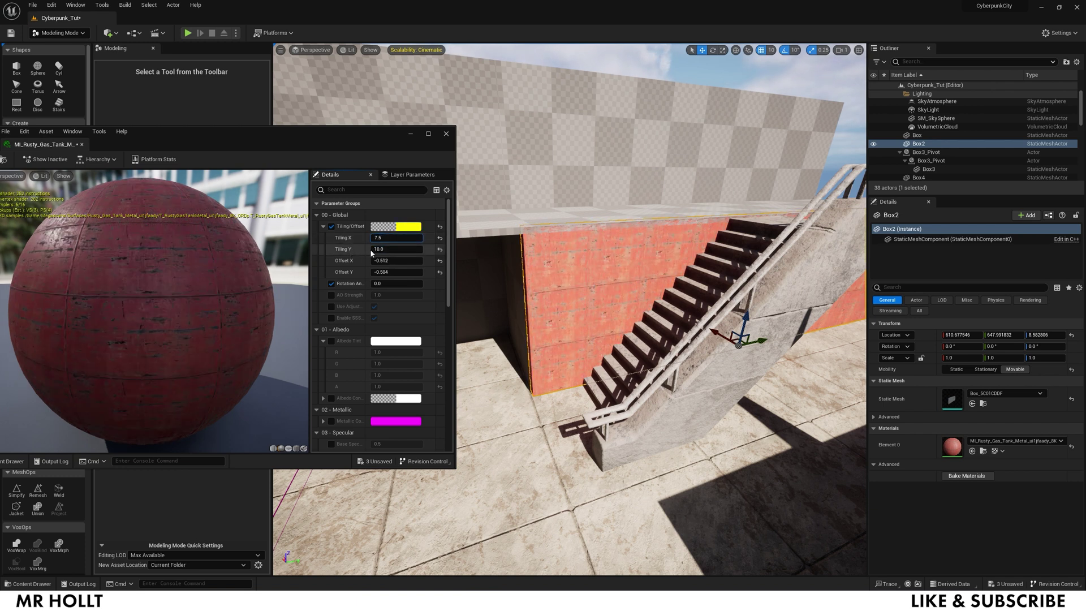
pyautogui.write('7.5')
pyautogui.press('Return')
pyautogui.moveTo(566, 283); pyautogui.dragTo(523, 275, button='right')
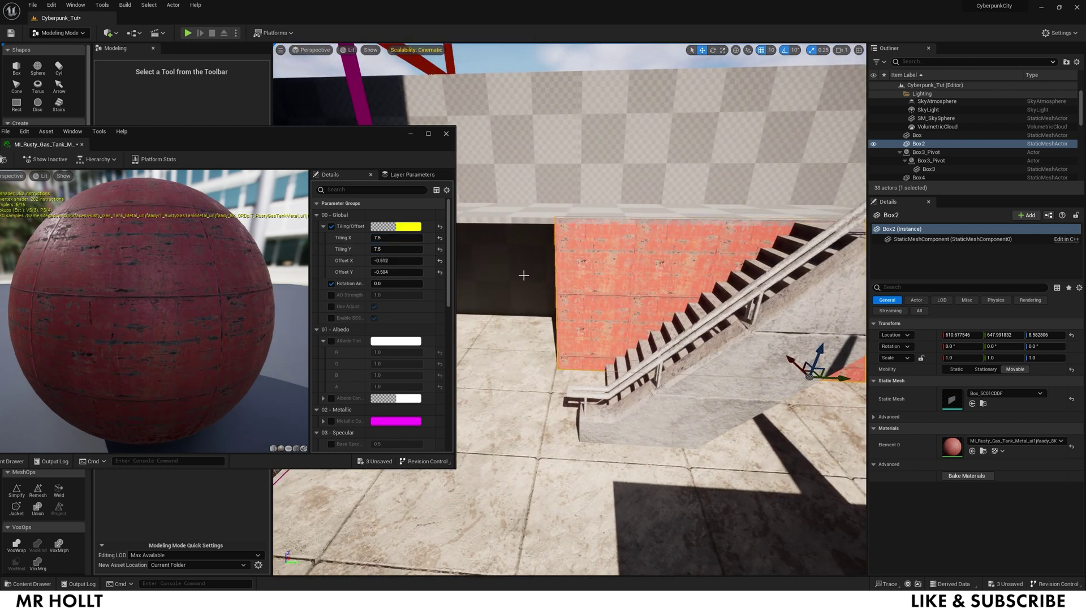
# Set the rusty metal material's Tiling X and Tiling Y to 8
pyautogui.click(396, 237)
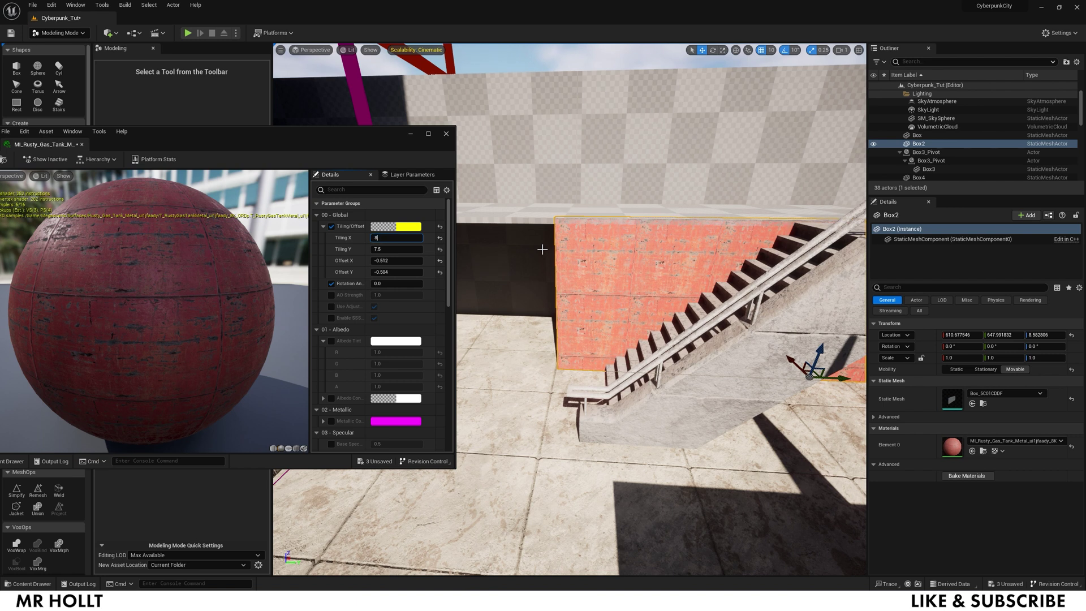
pyautogui.press('Return')
pyautogui.write('8')
pyautogui.press('Return')
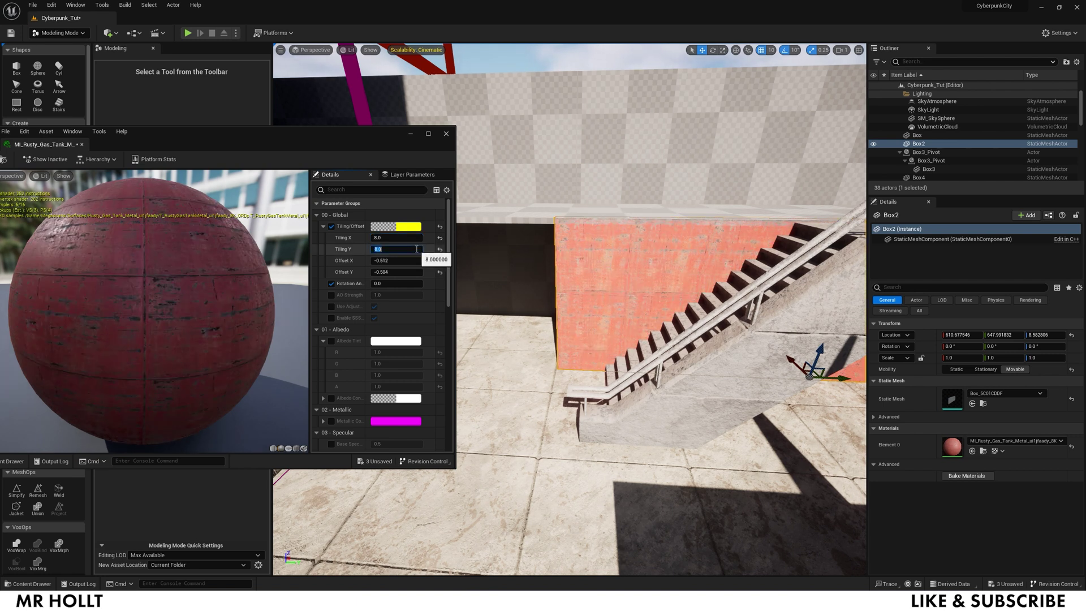
# Set the rusty metal material's Tiling X and Tiling Y to 6 and close its editor
pyautogui.click(398, 237)
pyautogui.write('6')
pyautogui.press('Return')
pyautogui.click(396, 248)
pyautogui.write('6')
pyautogui.press('Return')
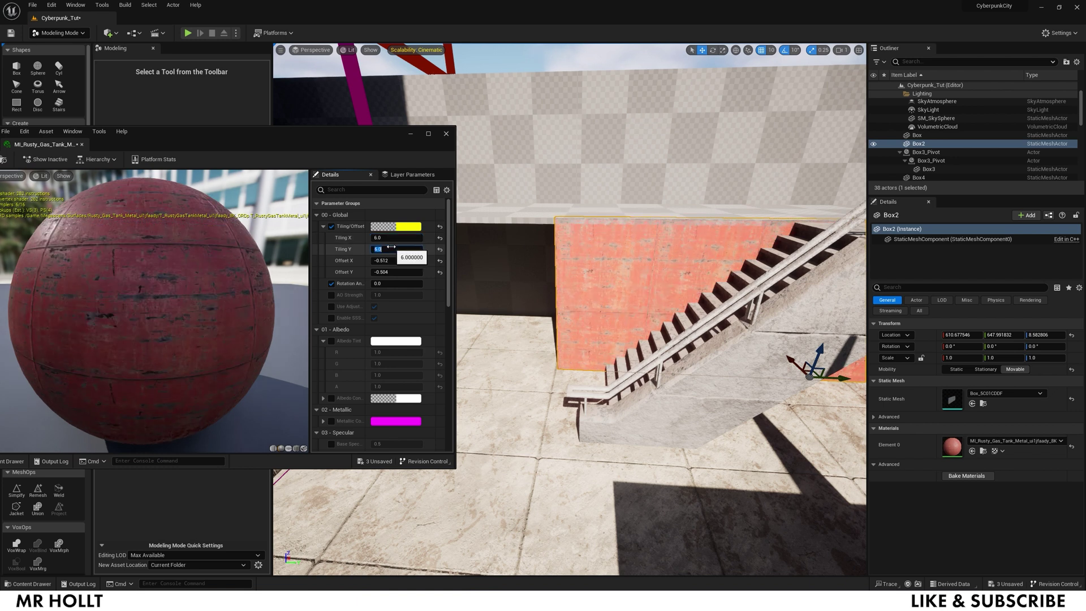
pyautogui.click(576, 363)
pyautogui.press('f')
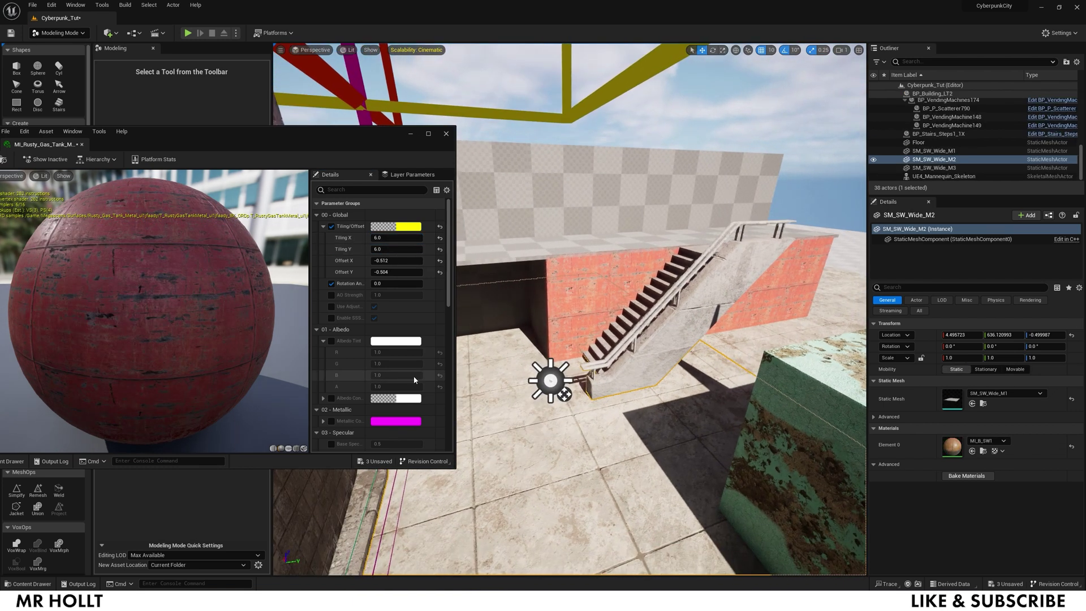
pyautogui.click(467, 178)
pyautogui.scroll(5, 536, 258)
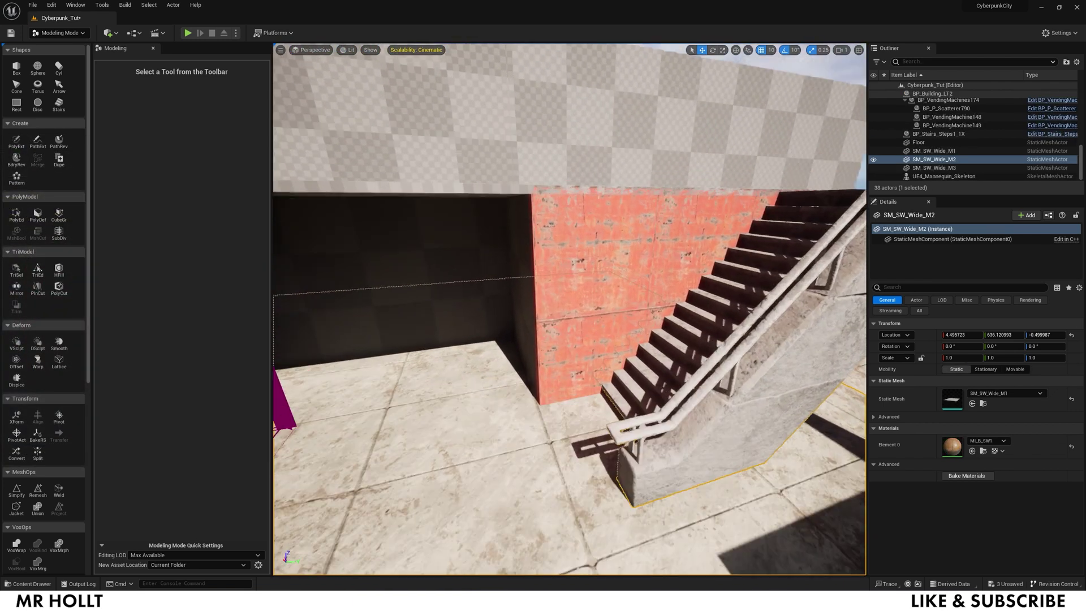
# Apply the MI_Patterned_Concrete_Wall material to the opening's back and side walls and open its material instance
pyautogui.moveTo(537, 259); pyautogui.dragTo(564, 278, button='right')
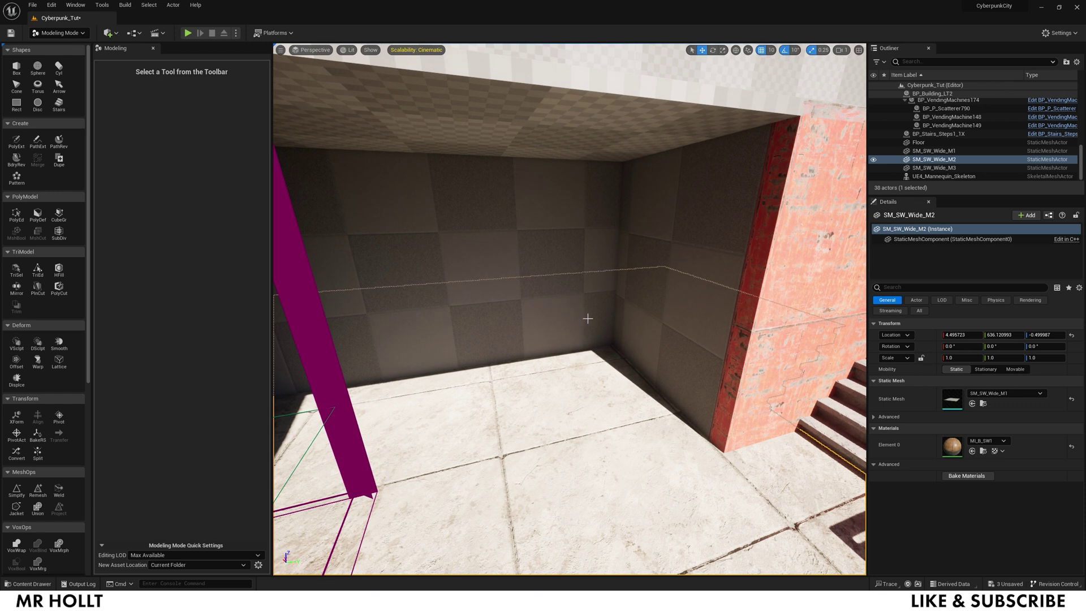
pyautogui.hotkey('ctrl', 'space')
pyautogui.moveTo(953, 402); pyautogui.dragTo(700, 338)
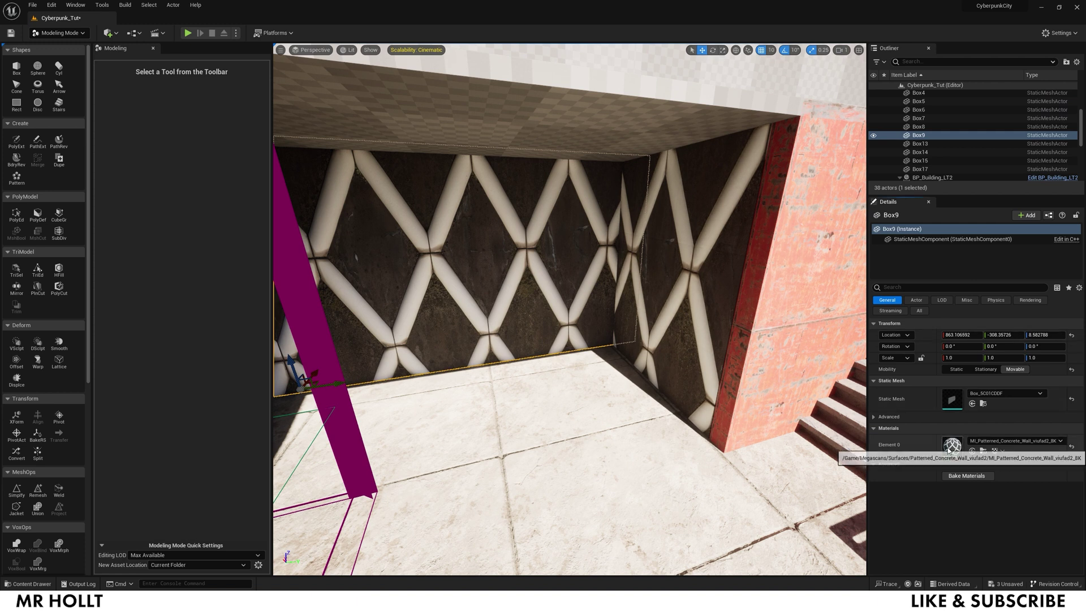
pyautogui.doubleClick(949, 449)
pyautogui.click(660, 225)
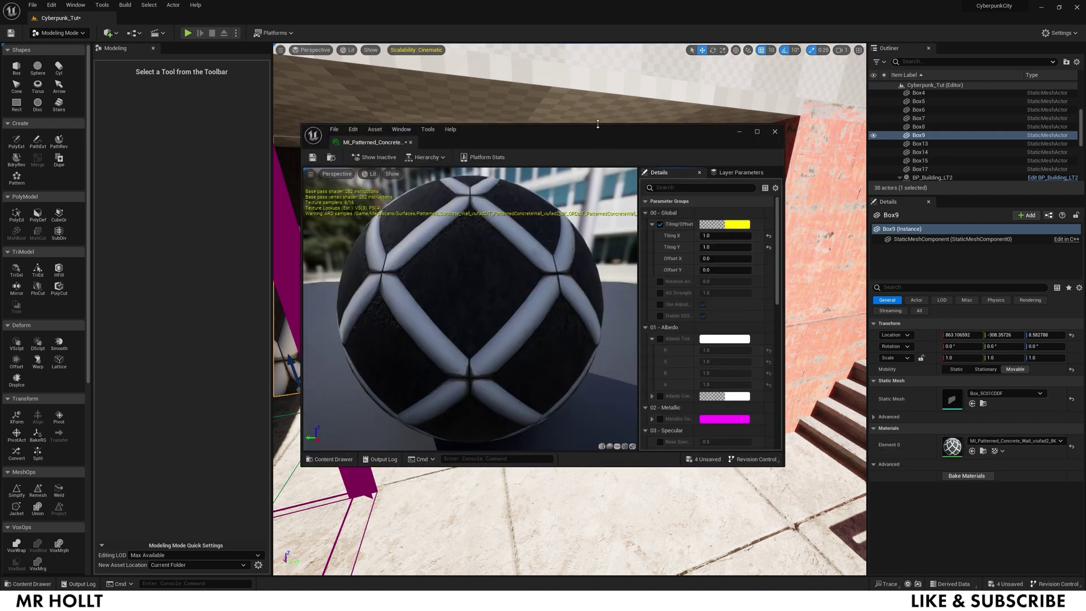
pyautogui.moveTo(600, 138); pyautogui.dragTo(185, 260)
# Set the patterned concrete material's Tiling X and Tiling Y to 5
pyautogui.moveTo(309, 358); pyautogui.dragTo(345, 369)
pyautogui.click(297, 358)
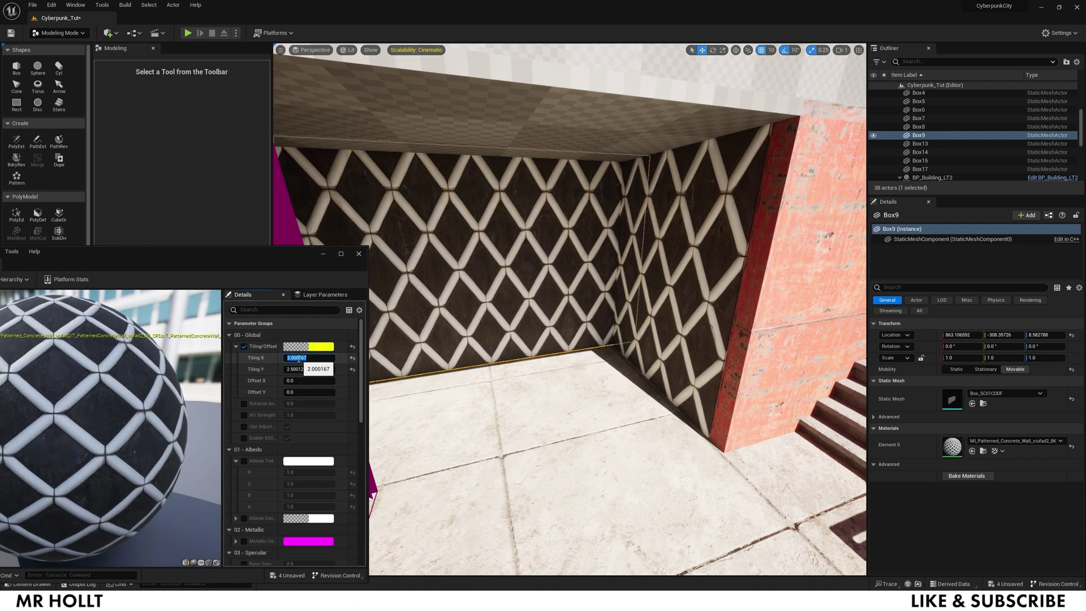
pyautogui.write('5')
pyautogui.press('Return')
pyautogui.click(298, 368)
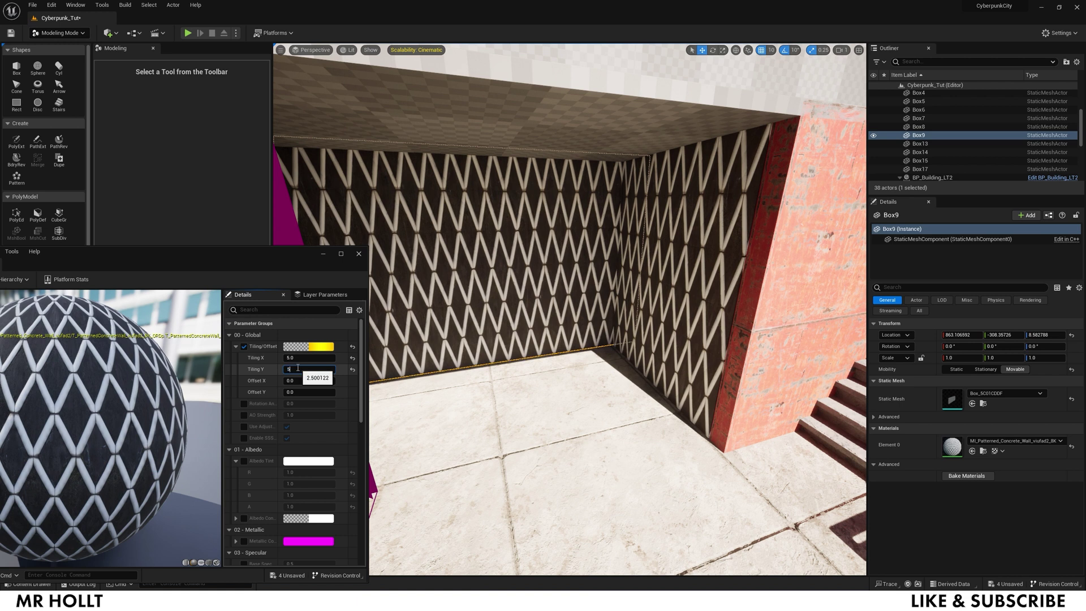
pyautogui.write('5')
pyautogui.press('Return')
# Set the patterned concrete material's Tiling X and Tiling Y to 10 and close its editor
pyautogui.write('1')
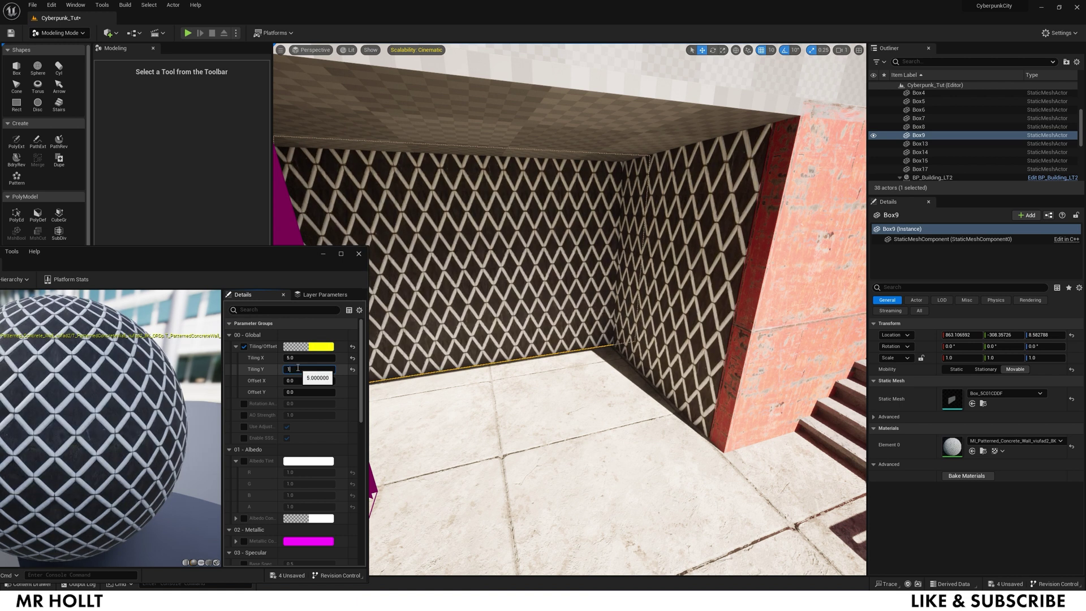
pyautogui.write('0')
pyautogui.press('Return')
pyautogui.click(304, 360)
pyautogui.write('1')
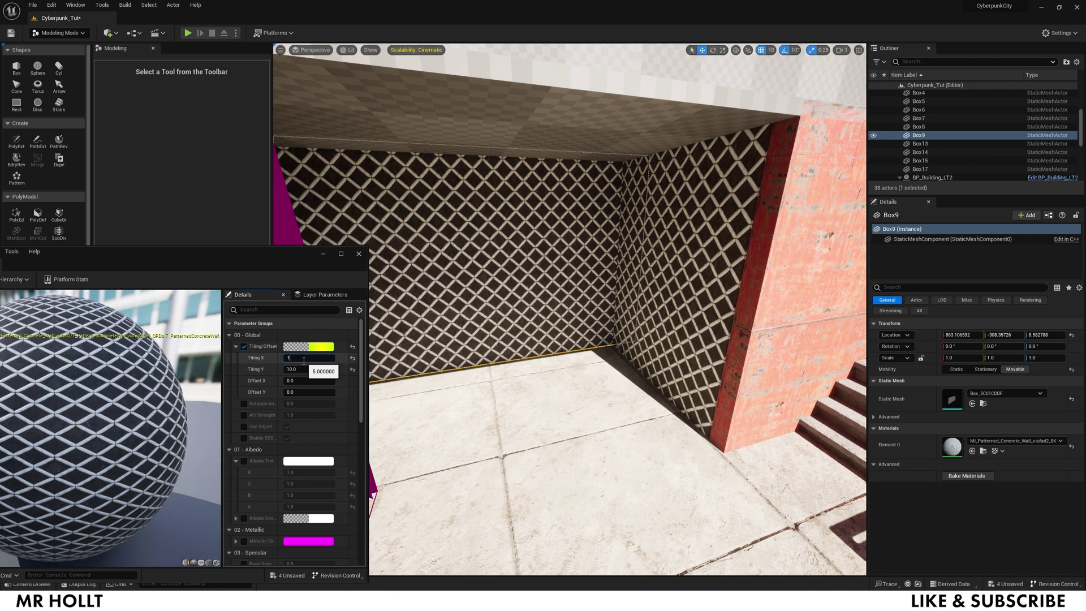
pyautogui.write('0')
pyautogui.press('Return')
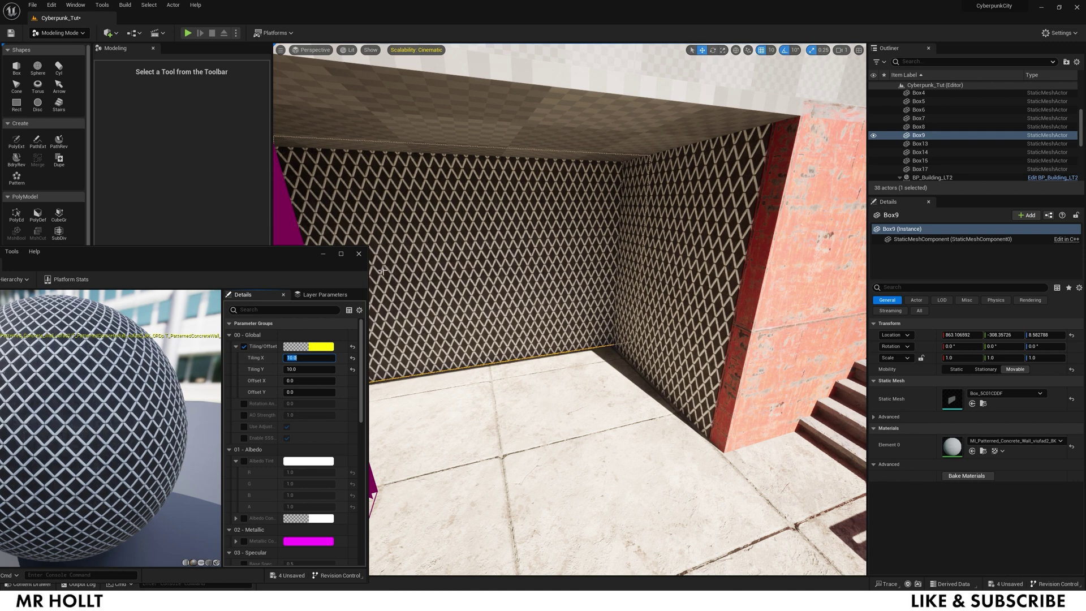
pyautogui.click(359, 253)
pyautogui.click(596, 417)
pyautogui.moveTo(596, 417); pyautogui.dragTo(596, 368)
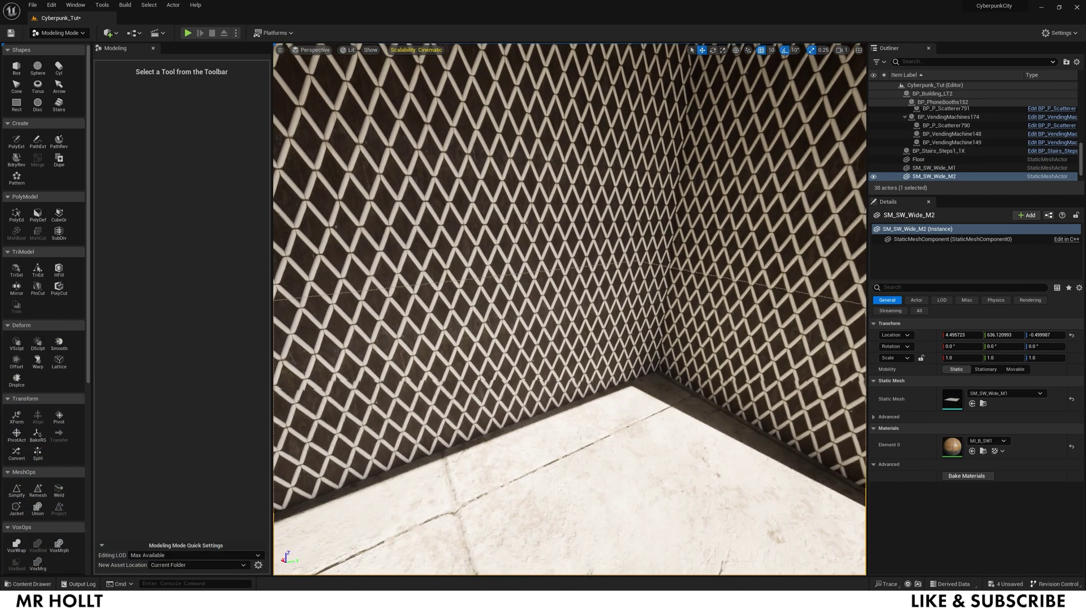